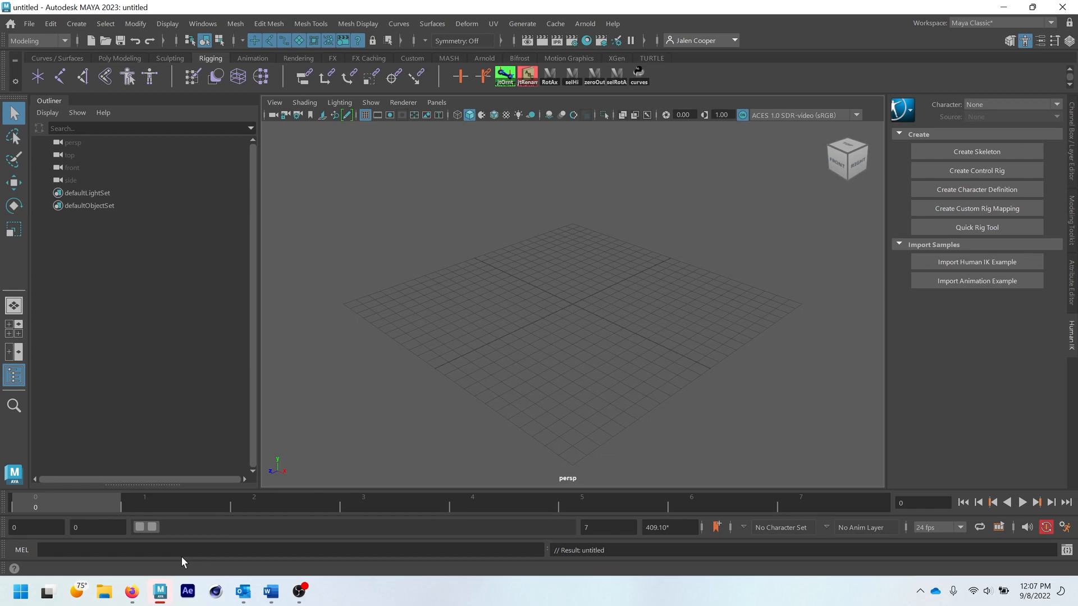
- Switch to Firefox, download mart-357-scripts.zip from the Rigging Scripts item in Course Materials and open the archive
click(131, 591)
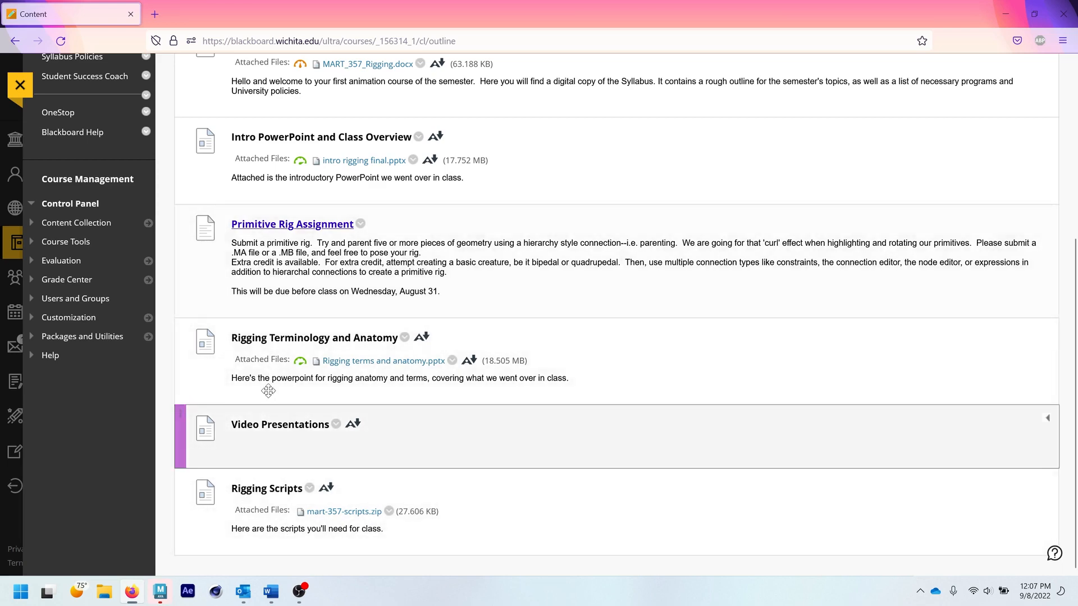
scroll(225, 337, up, 5)
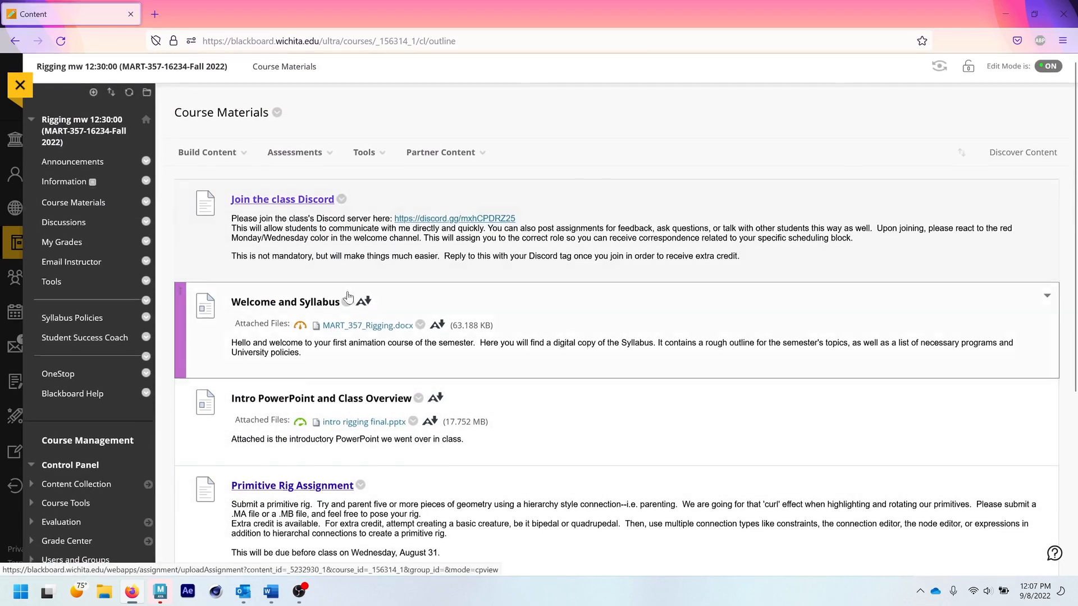
scroll(332, 499, down, 5)
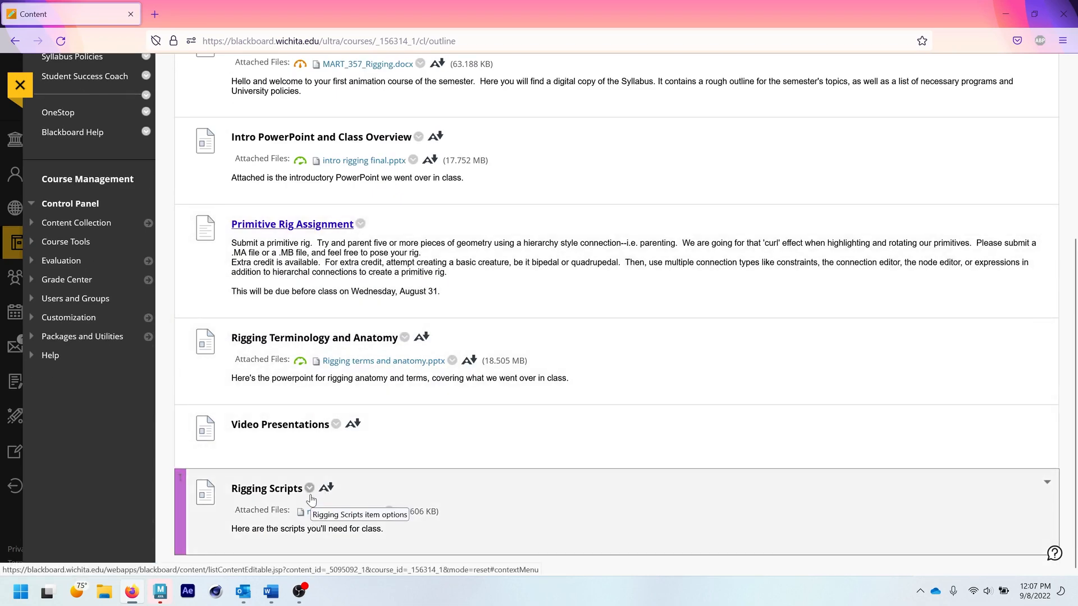
click(390, 512)
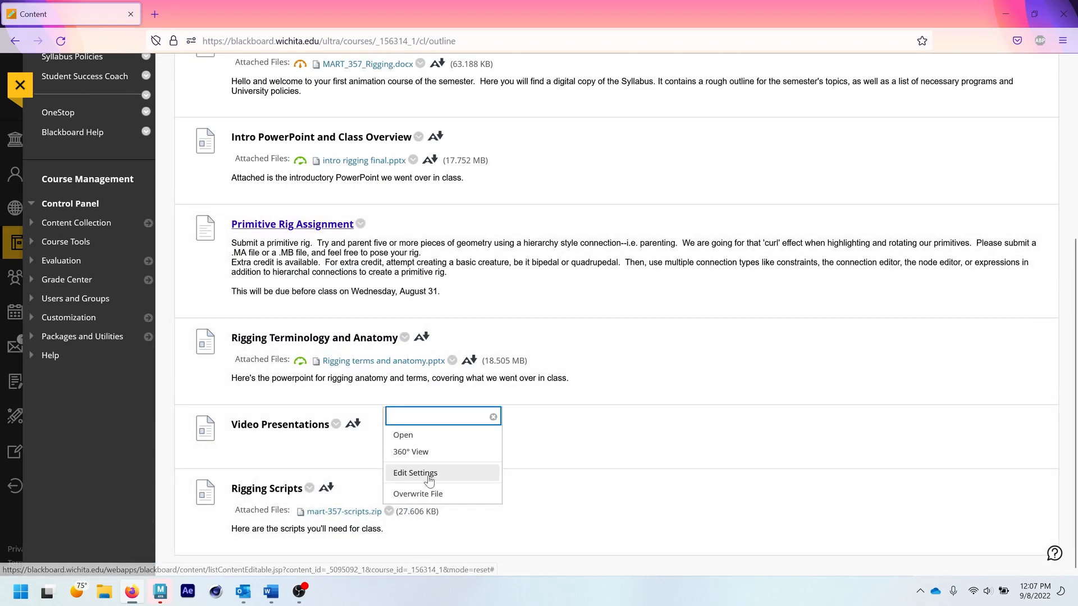
click(359, 512)
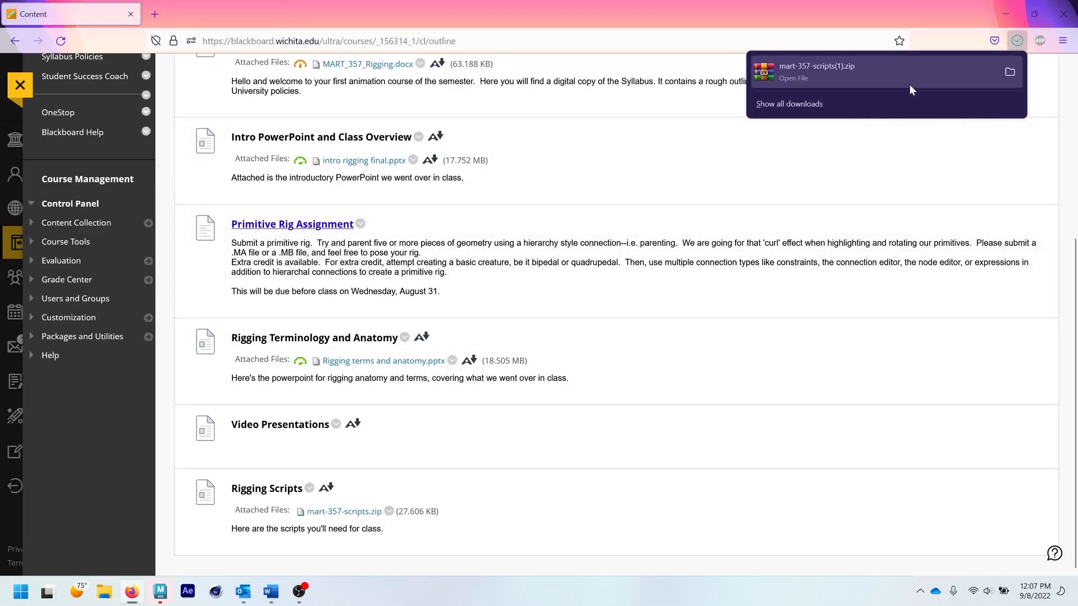
click(909, 84)
drag(416, 312, 444, 112)
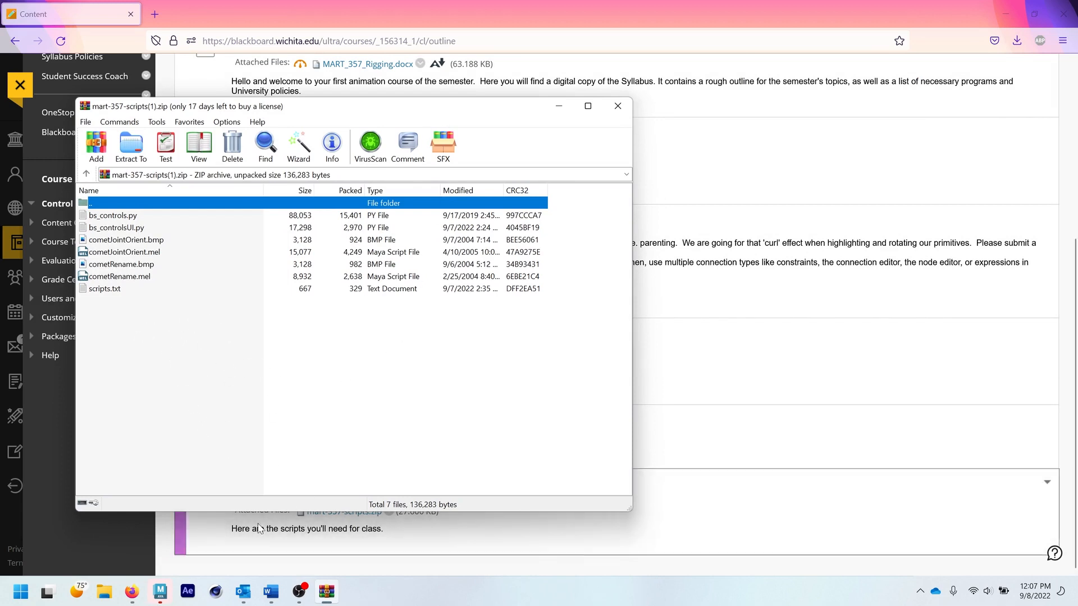
- Switch to the scripting paths document in Word and read the Windows and Mac locations of Maya's 2023 scripts folder
click(271, 592)
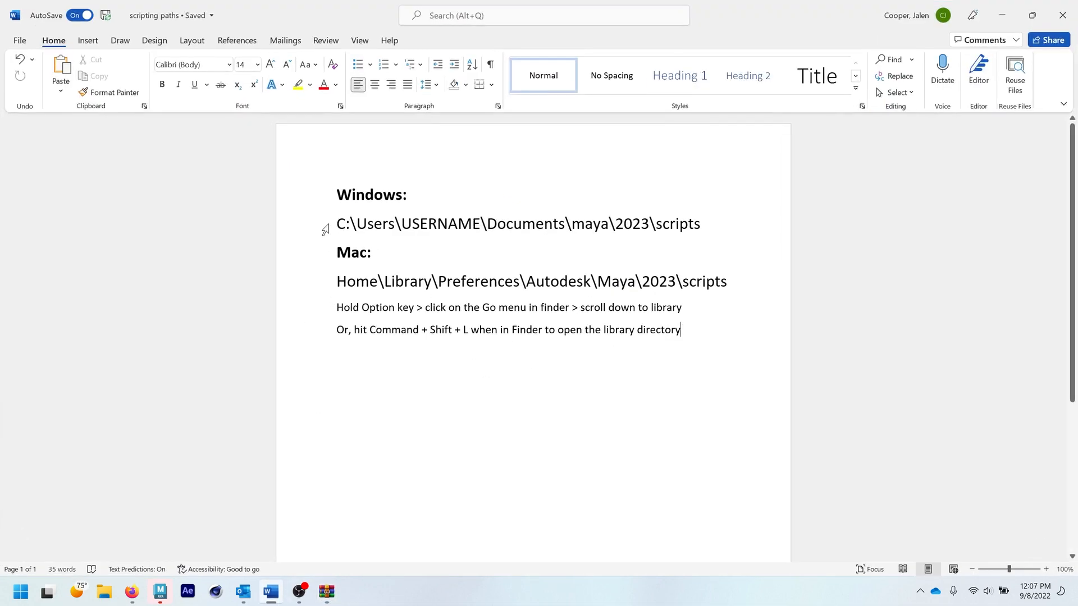
click(337, 284)
drag(385, 280, 519, 282)
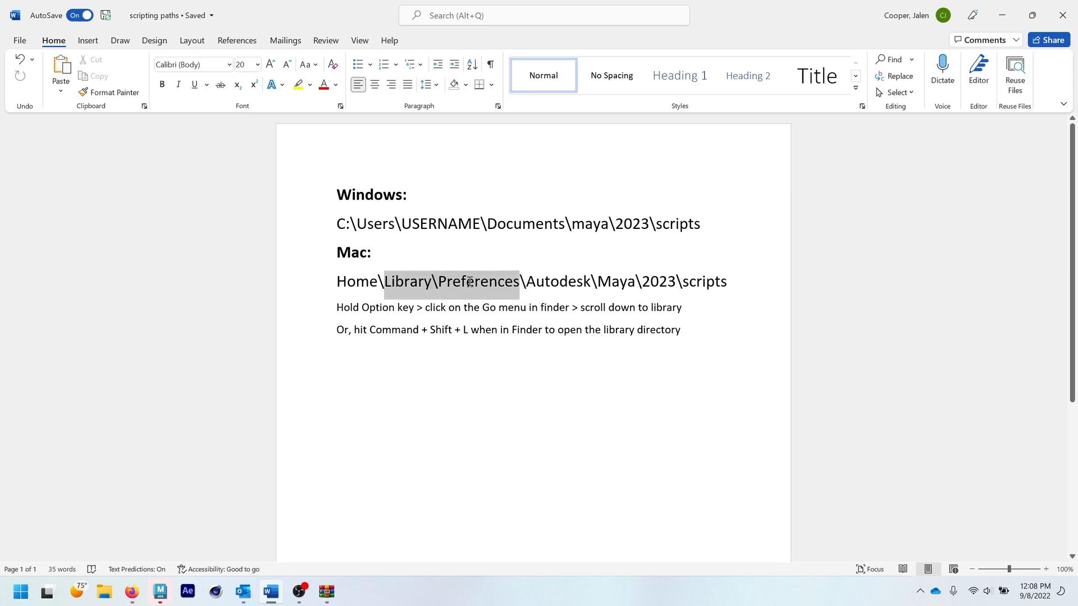
click(523, 368)
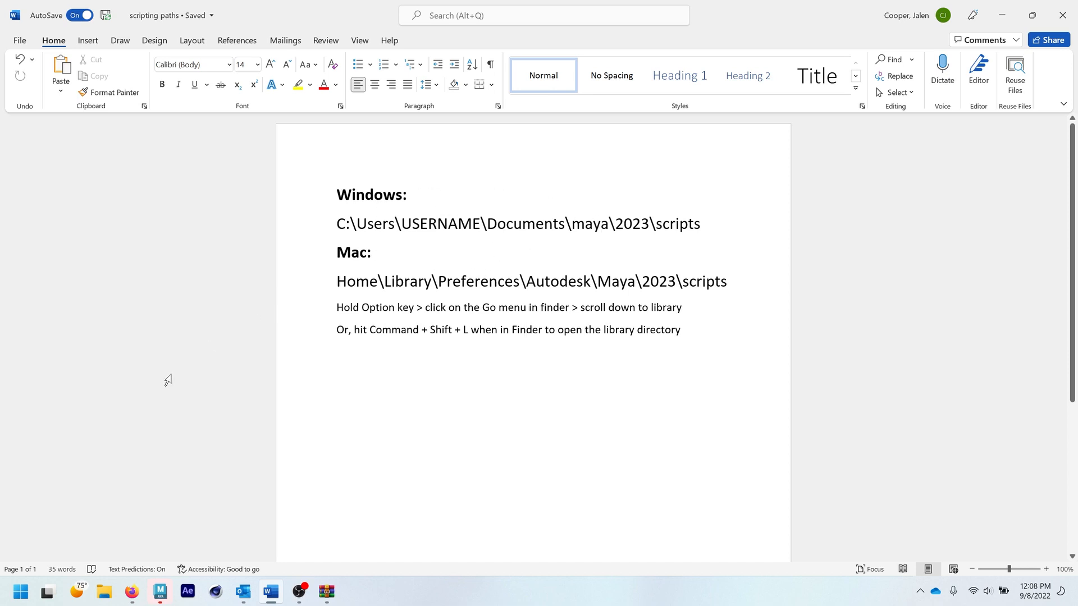
- In File Explorer, browse from the C: drive through Users and the user's own folder to Documents\maya\2023\scripts
click(112, 592)
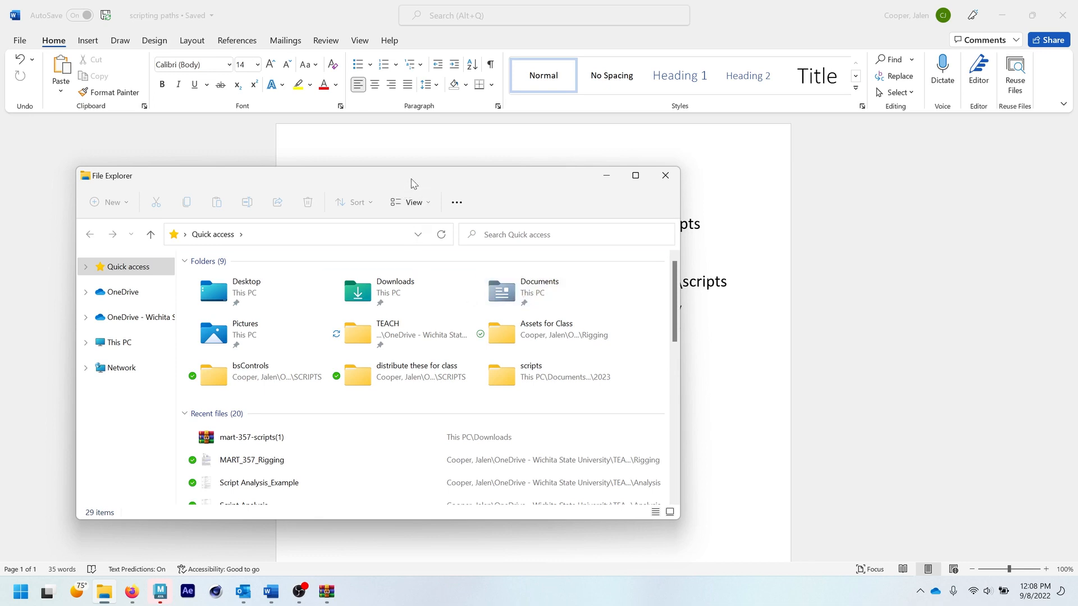
drag(413, 183, 801, 162)
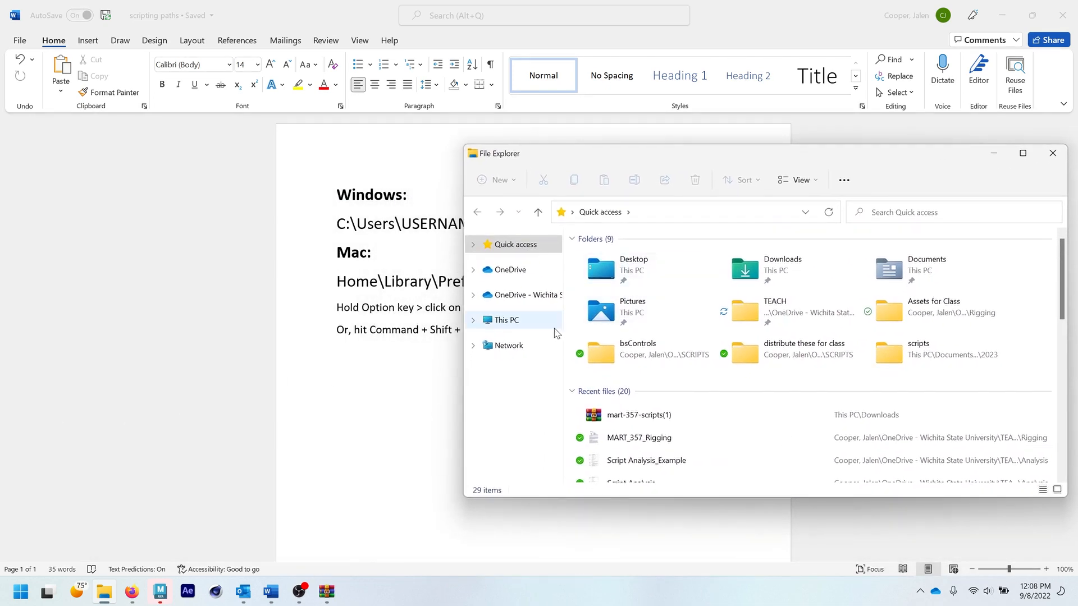
click(506, 320)
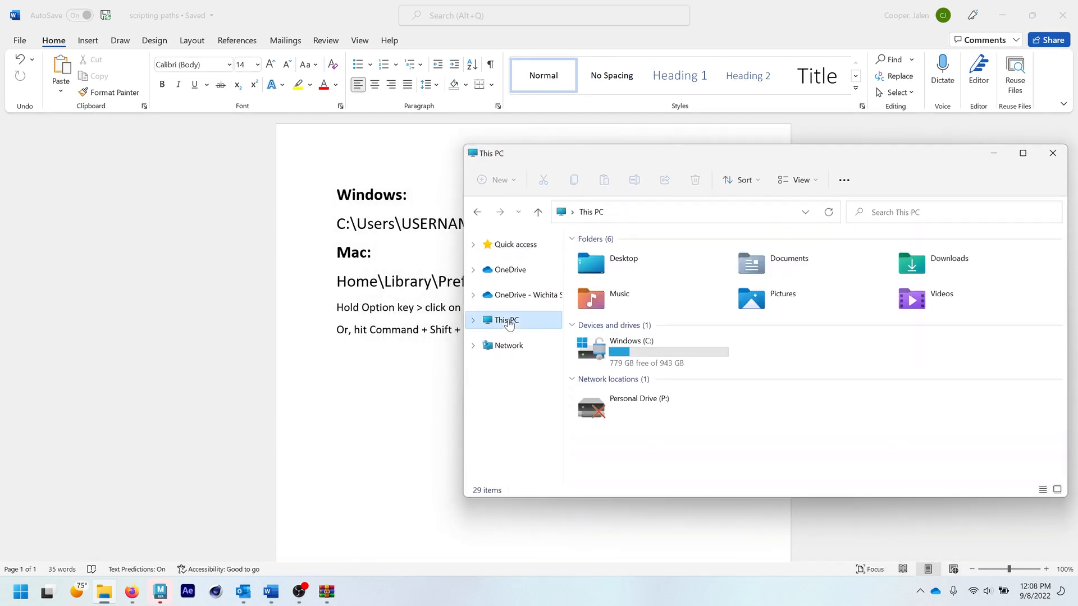
double_click(622, 362)
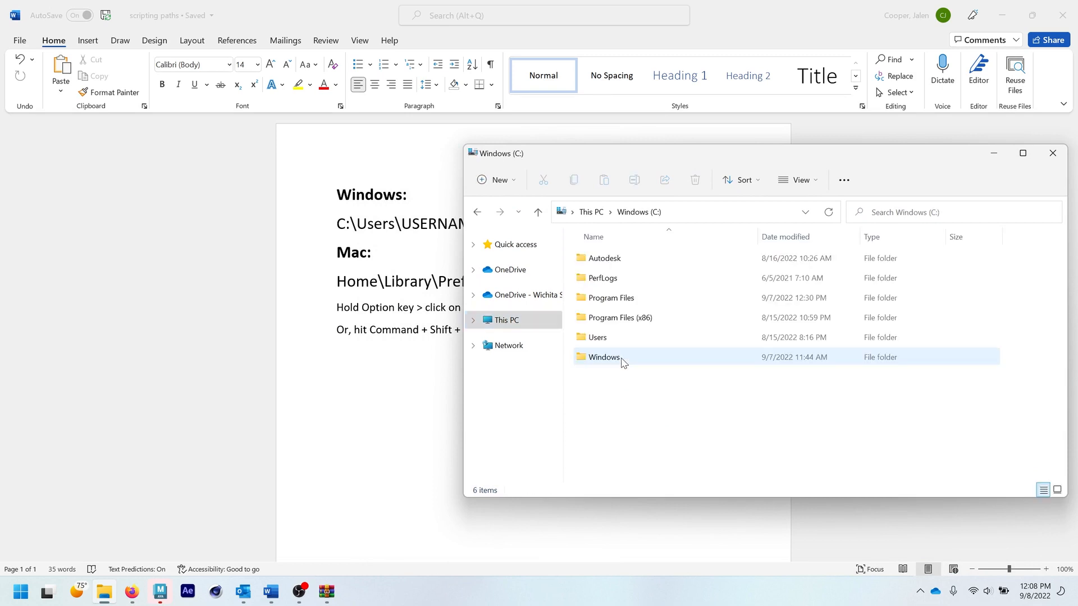
double_click(623, 338)
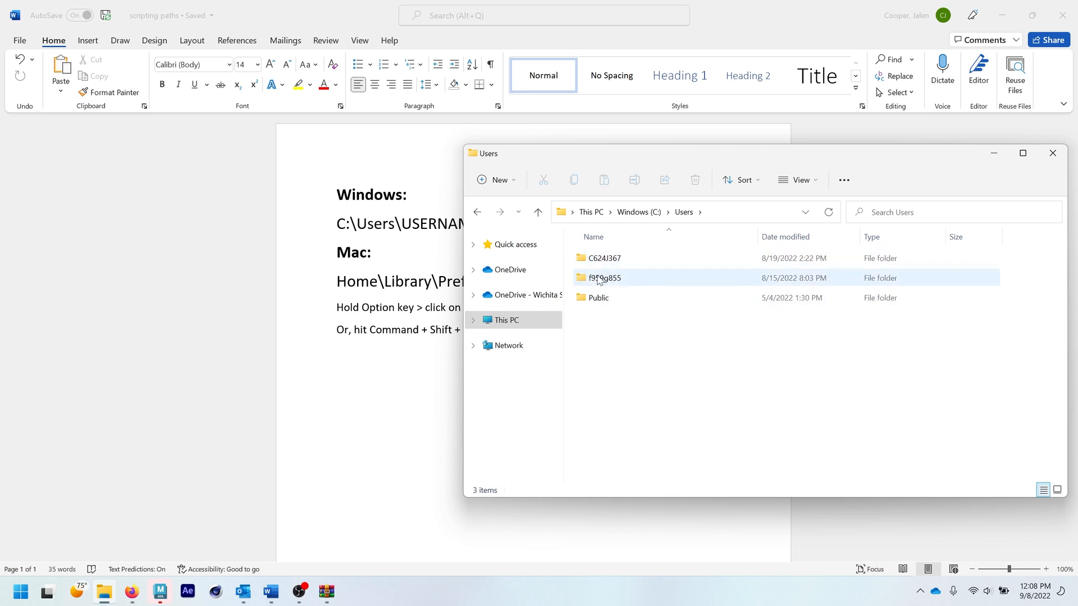
double_click(638, 261)
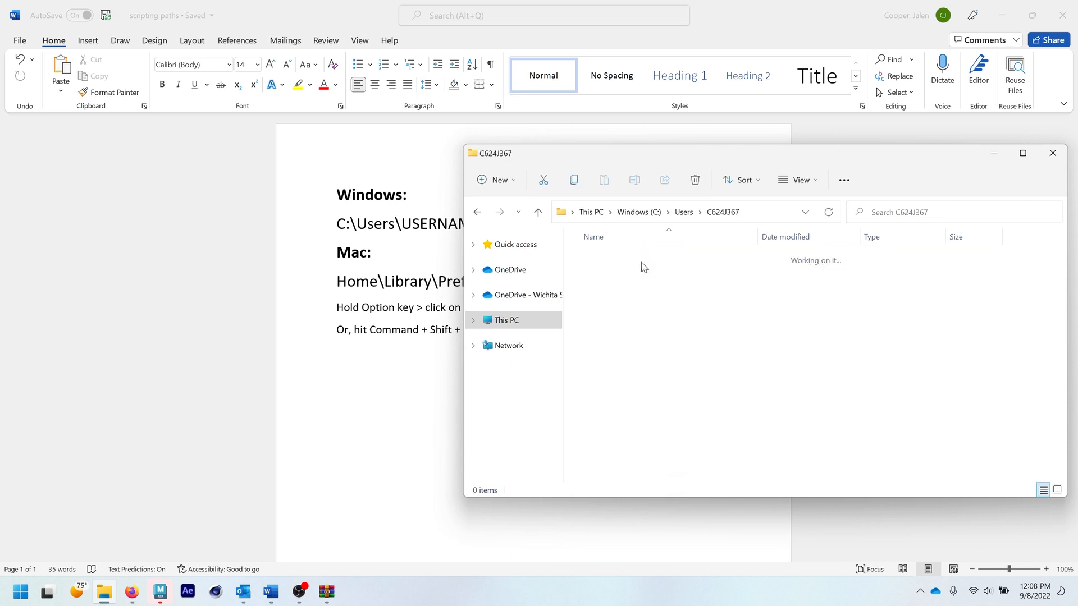
double_click(661, 337)
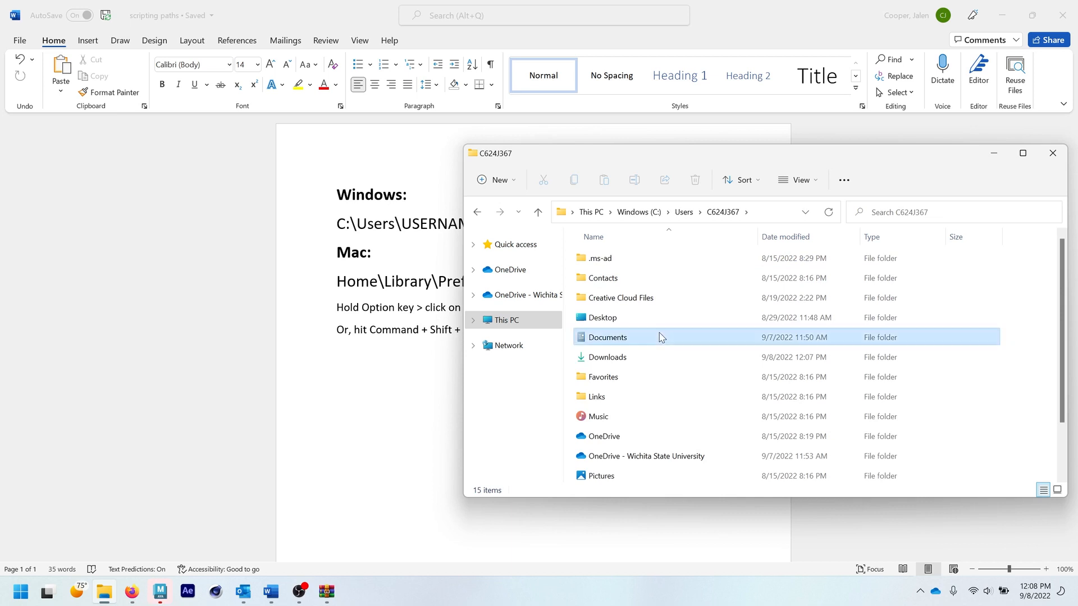
drag(665, 157, 553, 180)
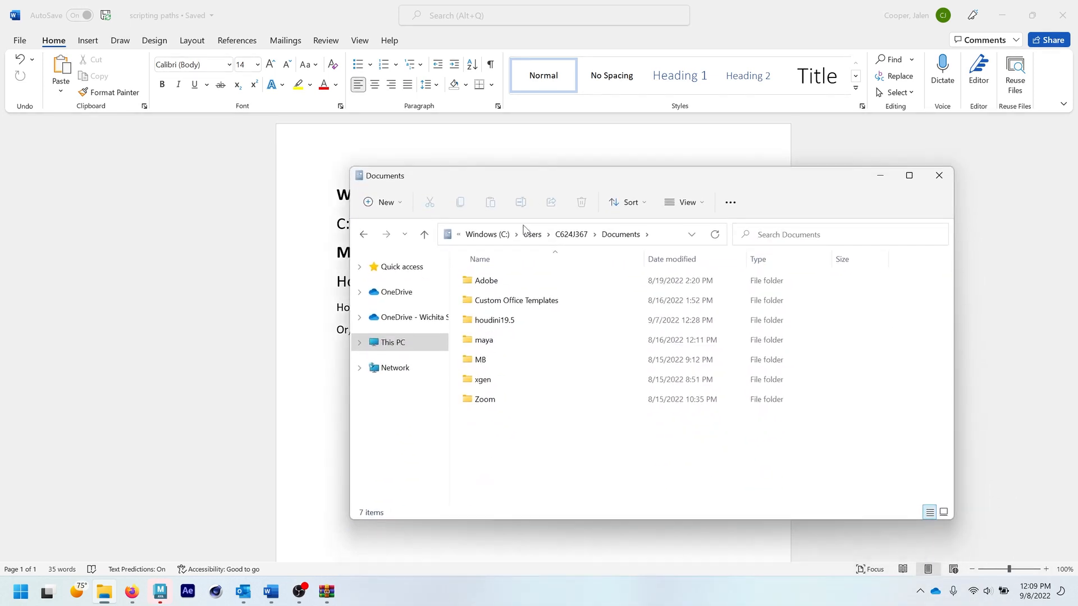
double_click(479, 340)
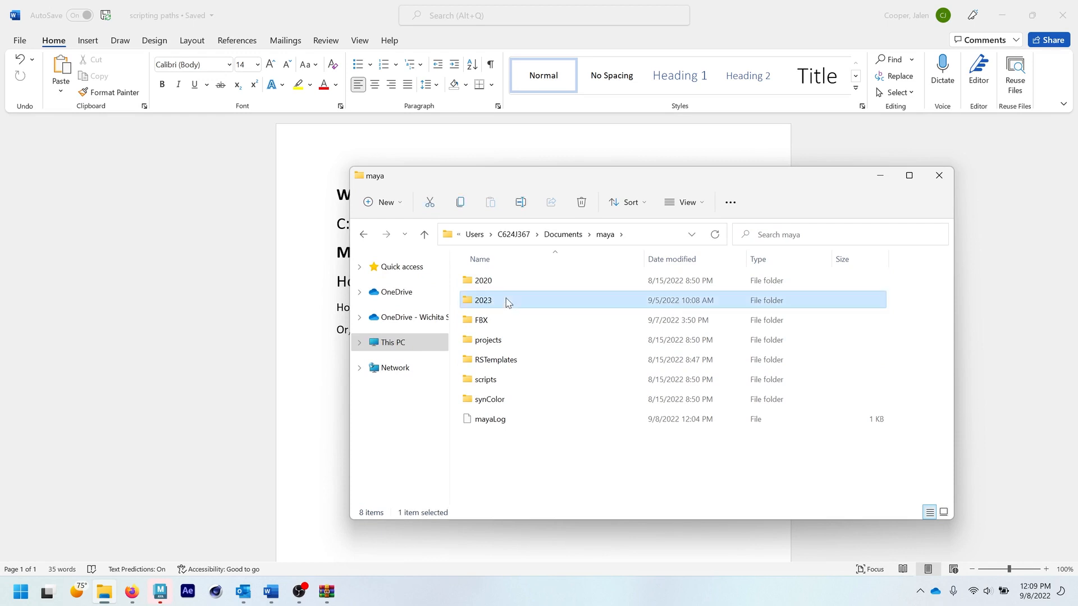
double_click(508, 301)
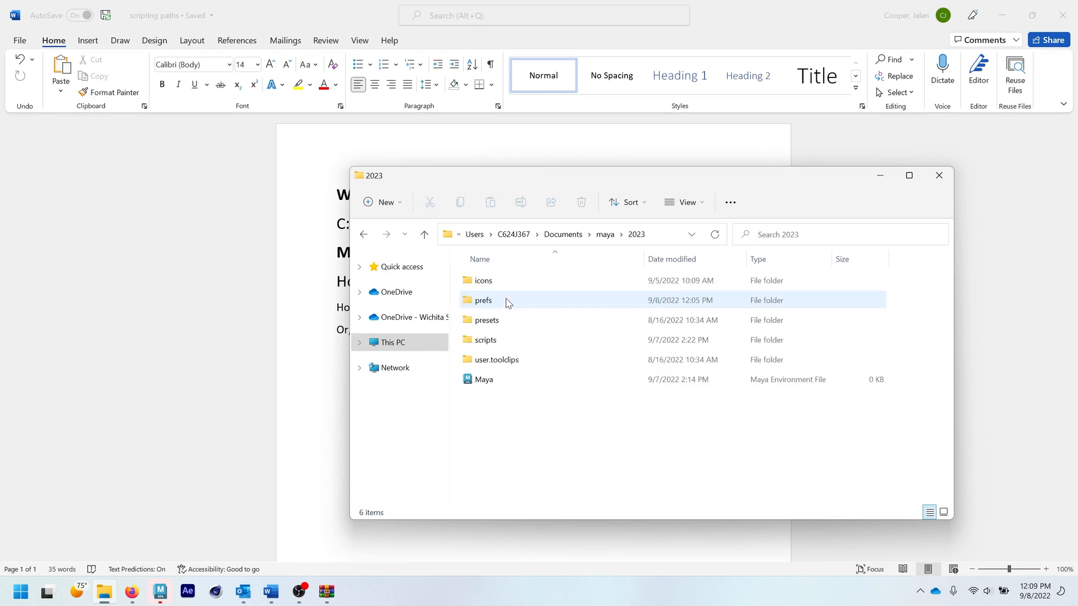
double_click(521, 344)
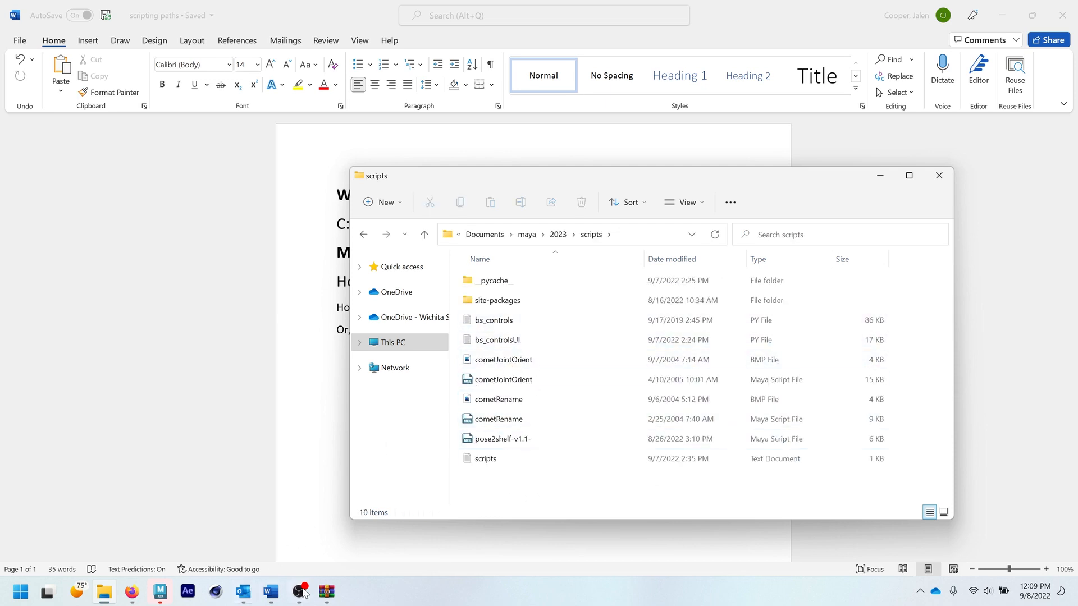
- Copy all the files from the mart-357-scripts archive into the scripts folder, skipping those that already exist there
click(326, 592)
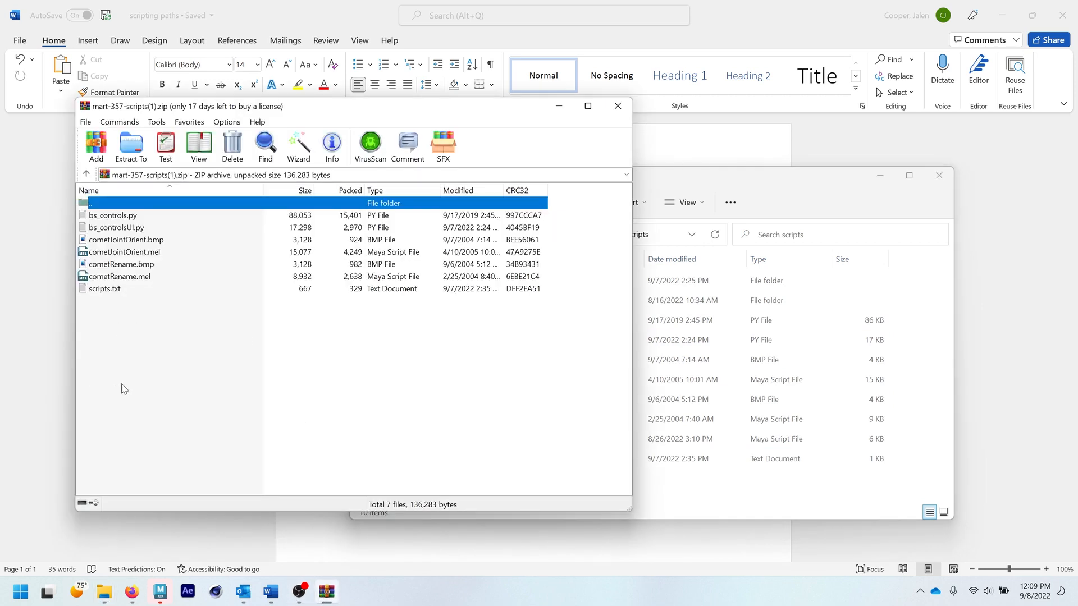
drag(128, 382, 692, 483)
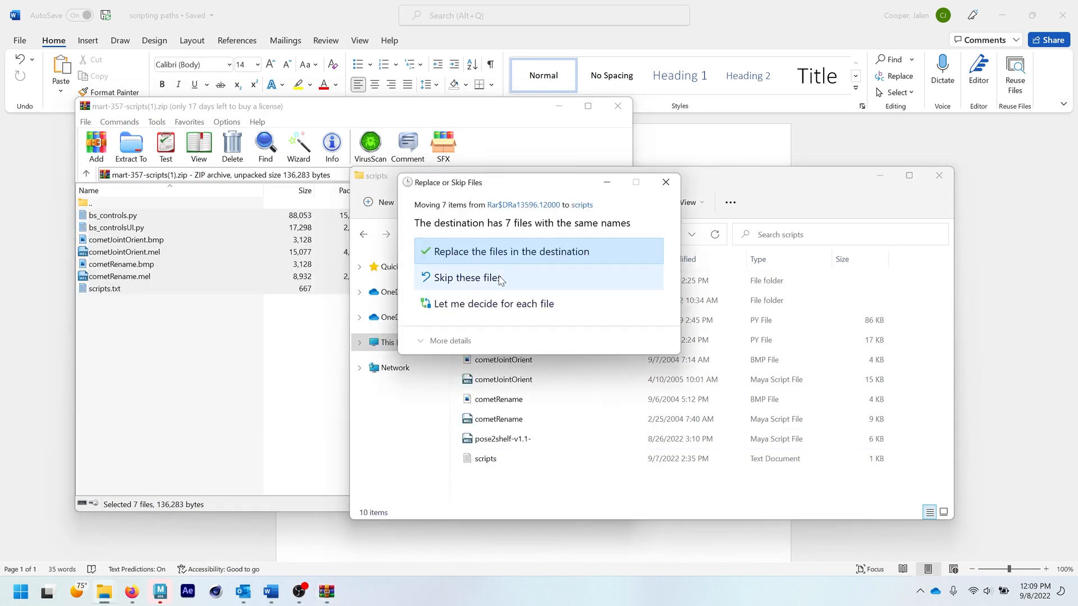
click(542, 285)
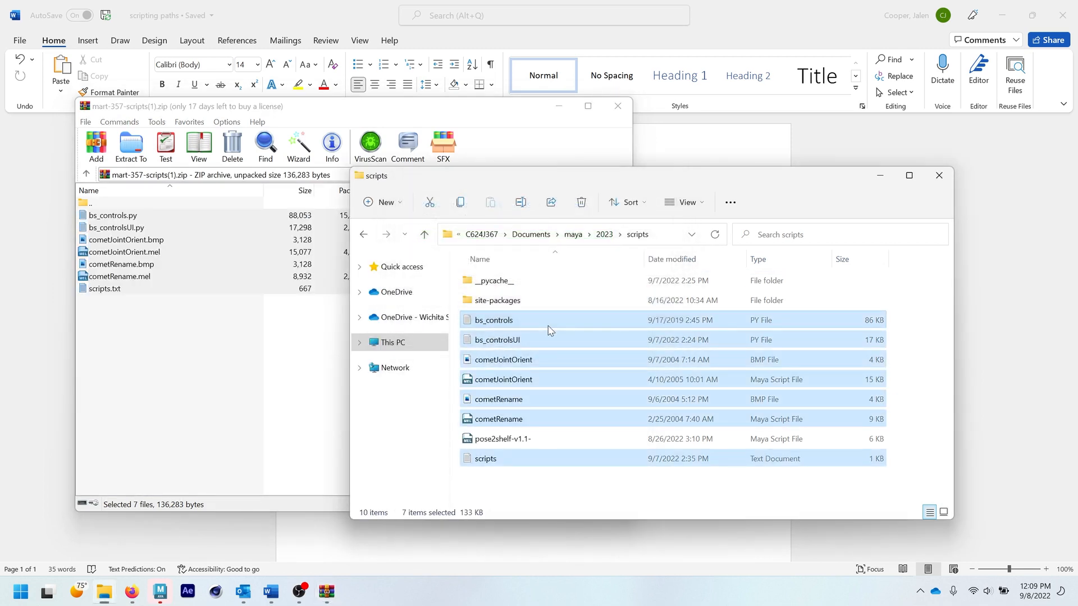
click(552, 488)
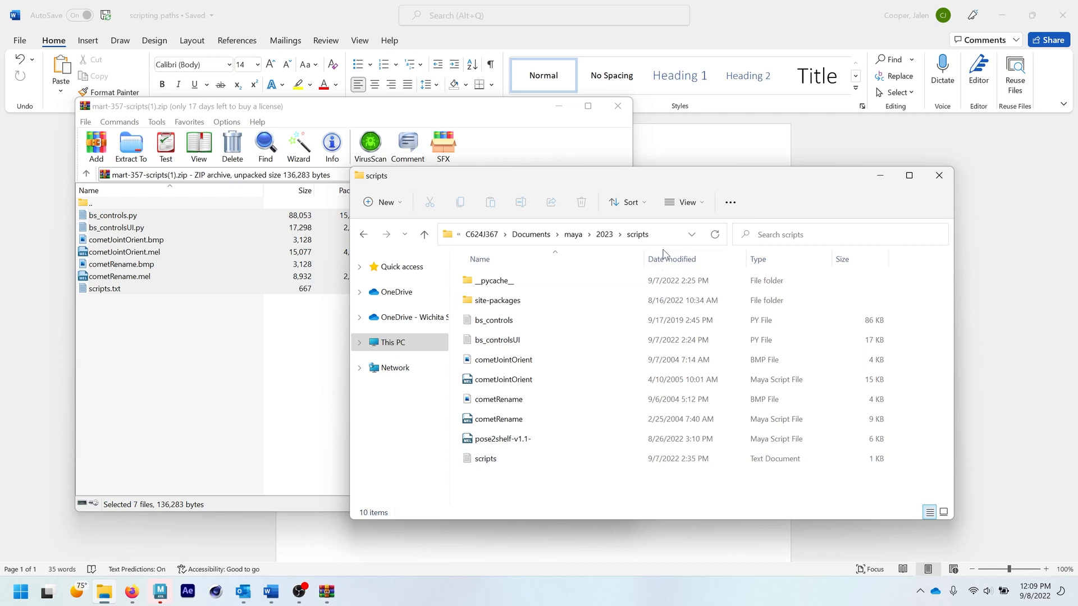
- Check the full path of the scripts folder and close the mart-357-scripts archive window
click(652, 236)
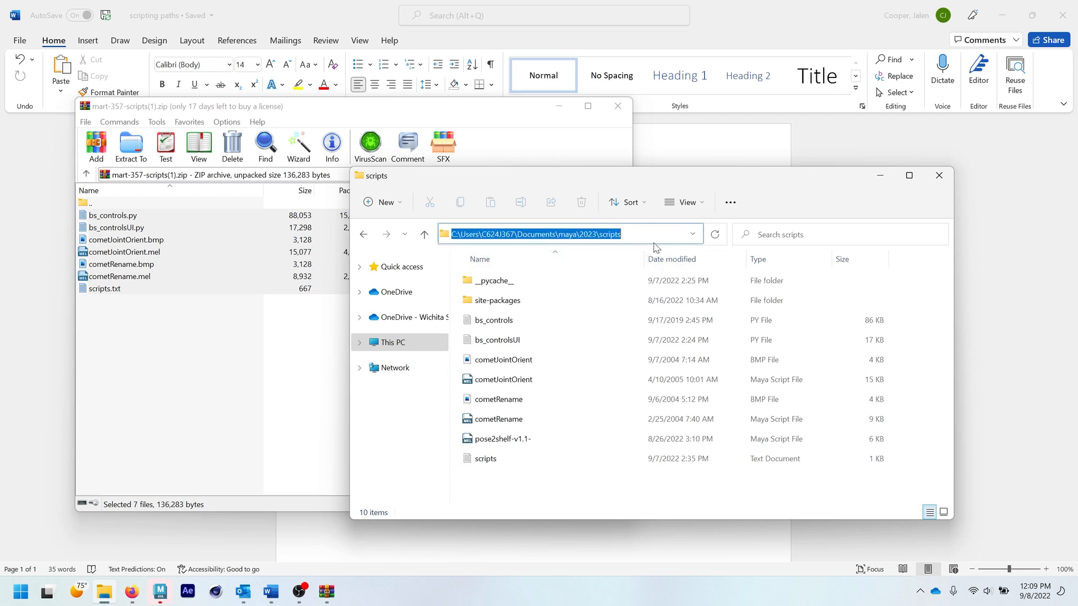
click(586, 489)
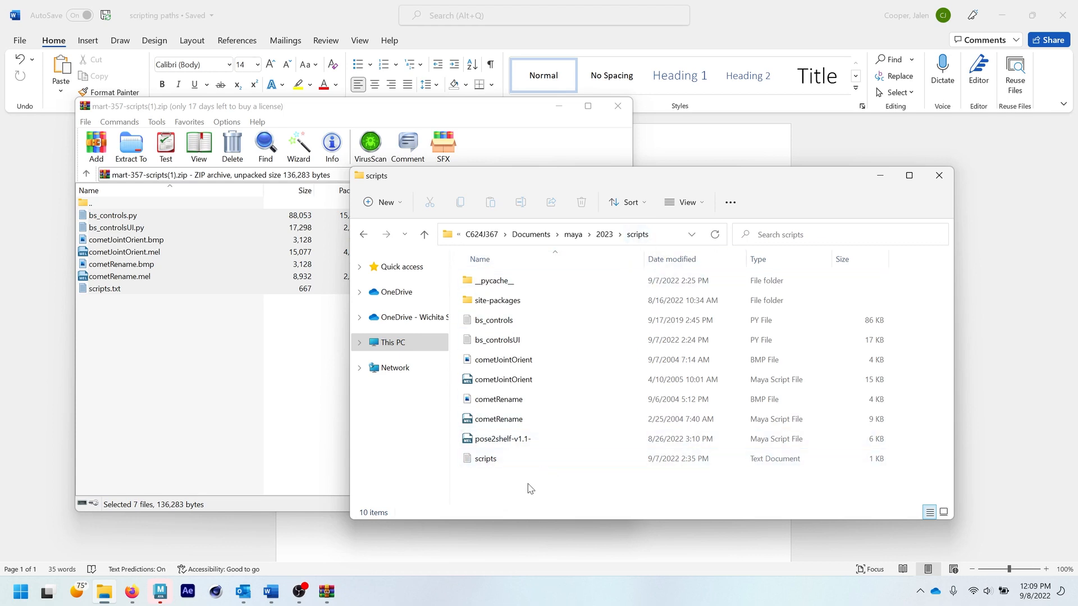
click(271, 450)
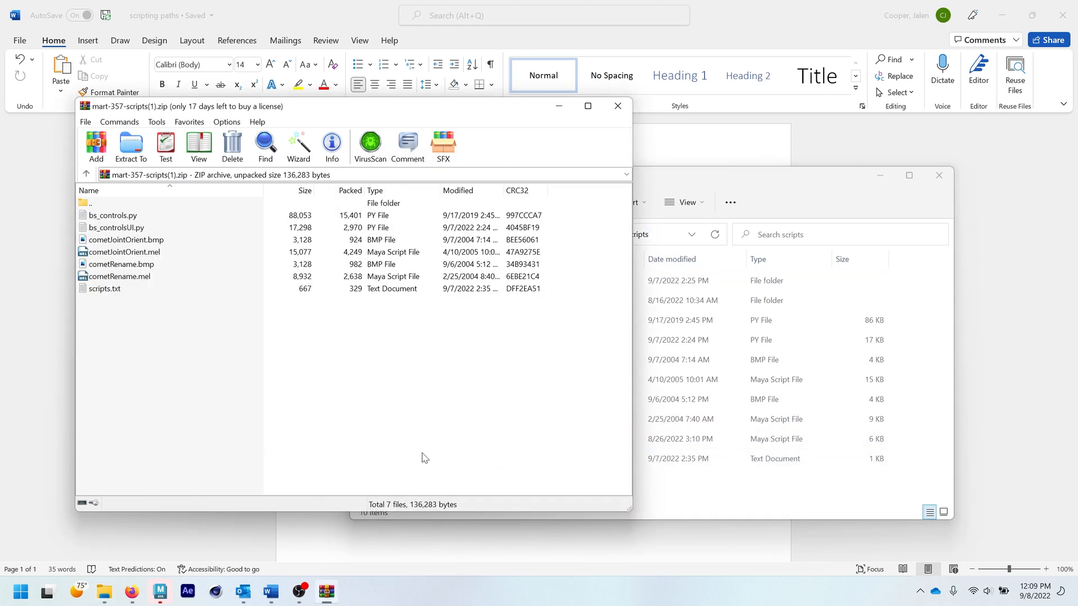
click(615, 106)
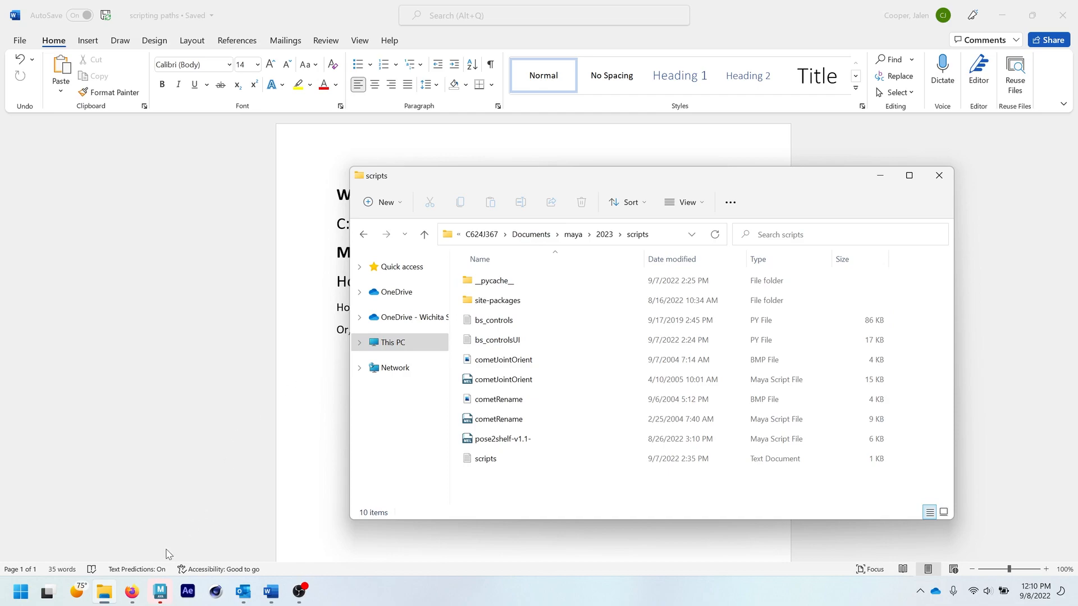
- Switch to Maya, bring up the scripts folder once more to review it, and return to the empty Maya scene
click(159, 591)
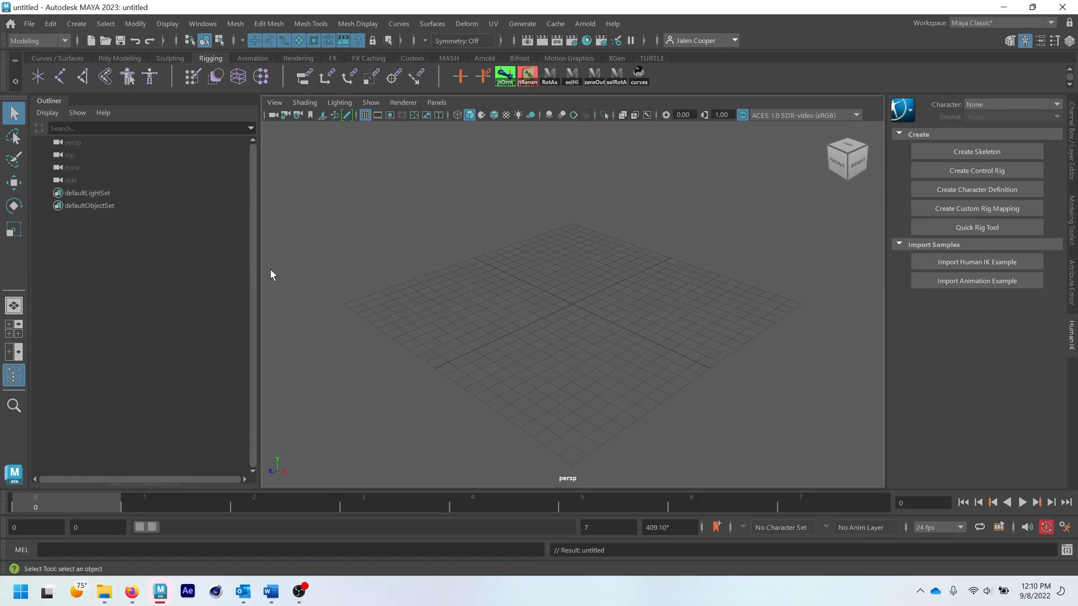
click(104, 591)
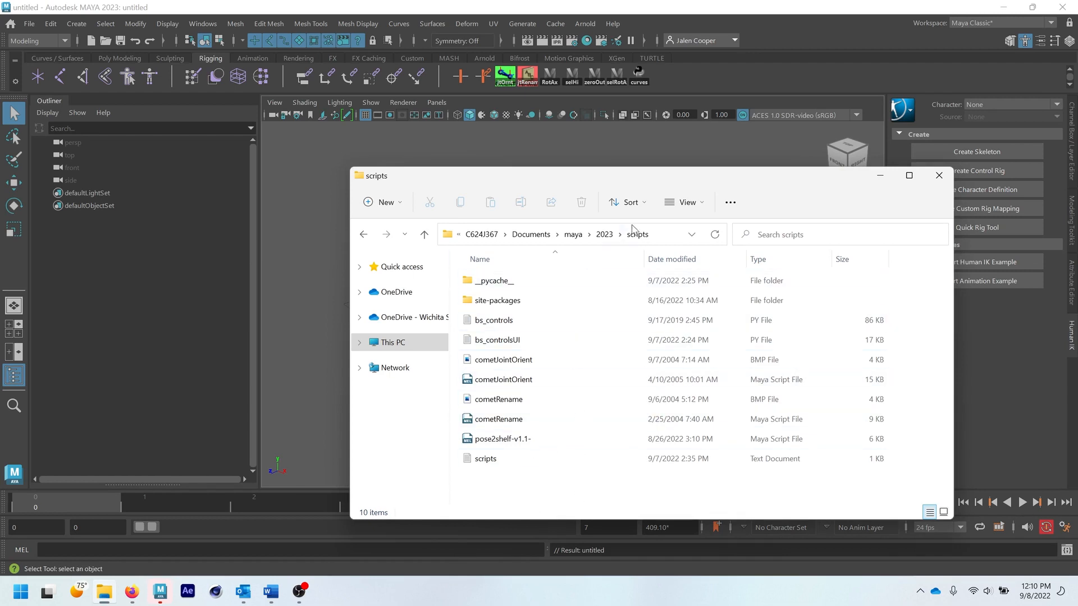
click(635, 160)
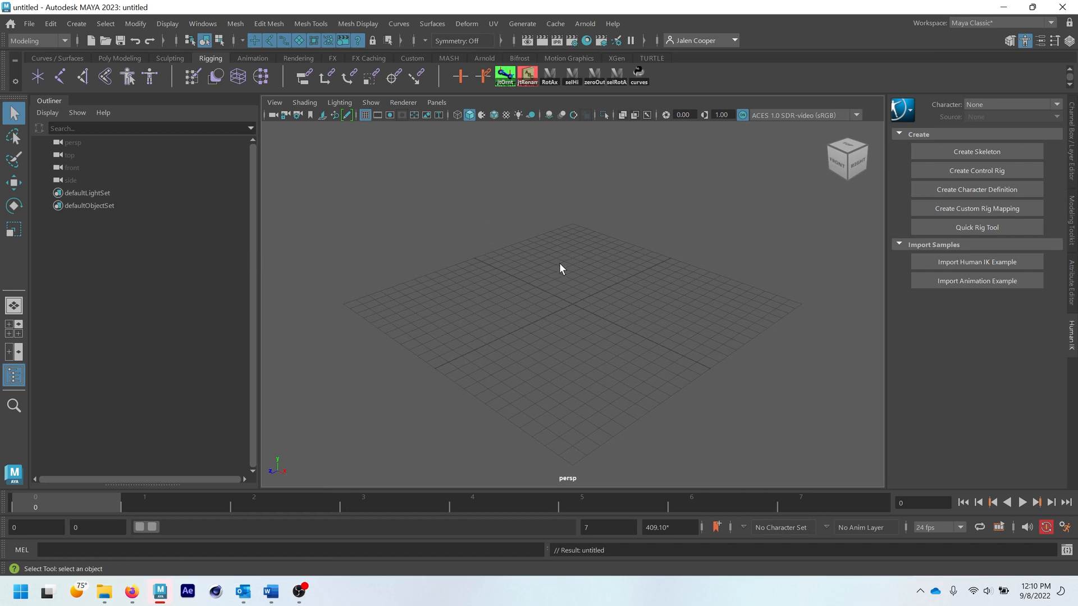
click(410, 357)
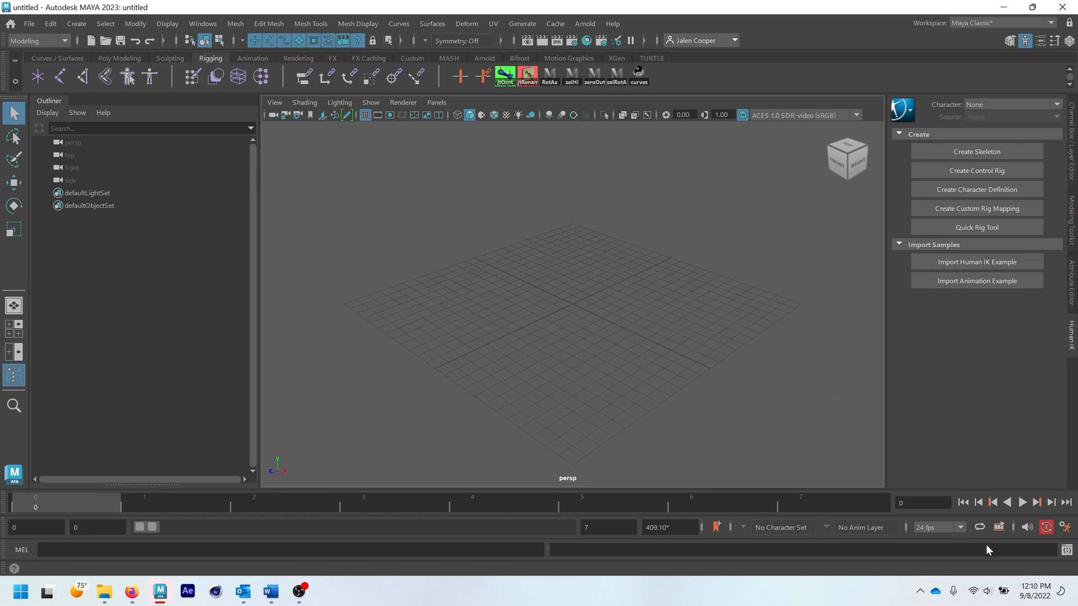
- Open the Script Editor from Maya's general editors and bring the latest history output into view
click(1066, 550)
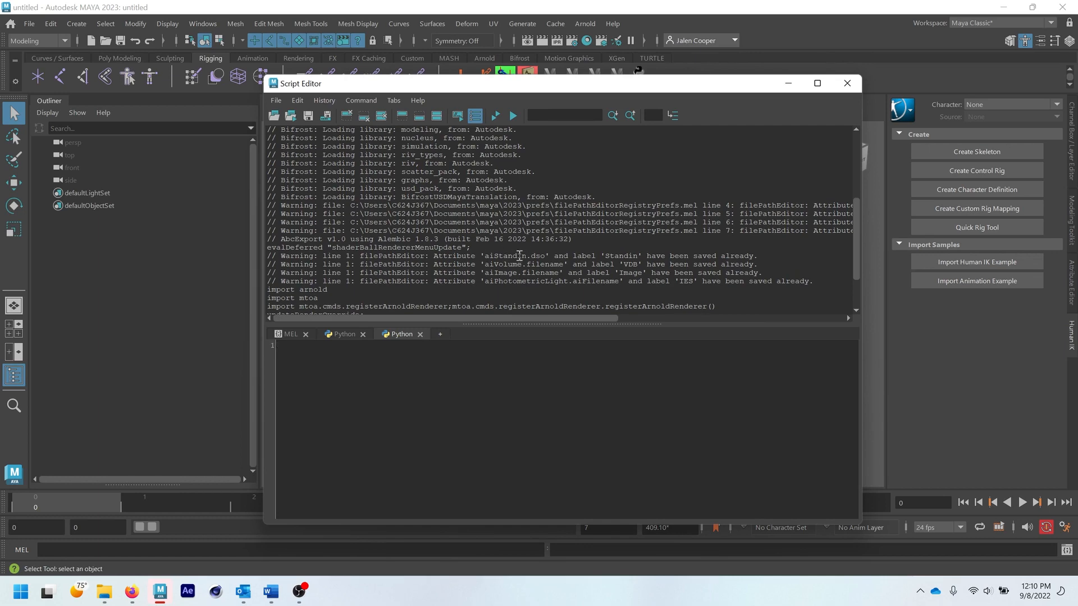
click(847, 84)
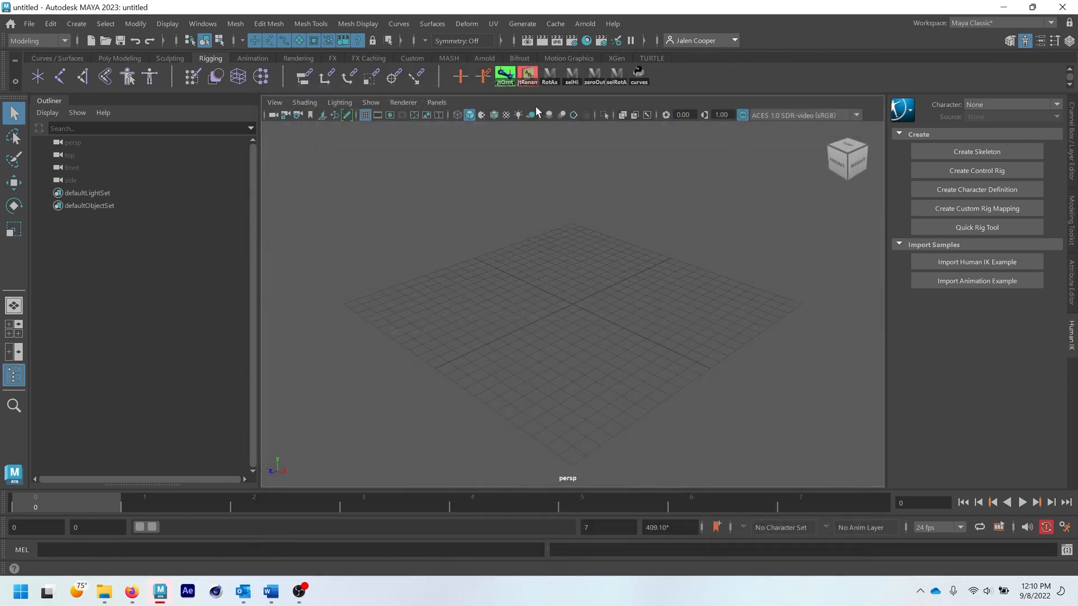
click(196, 24)
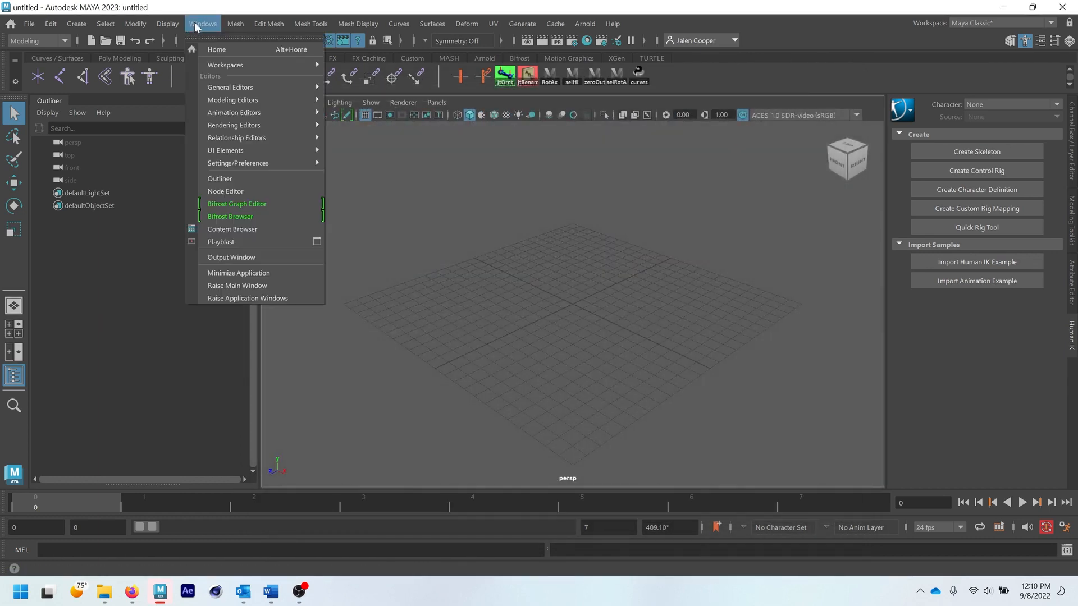
mouse_move(255, 91)
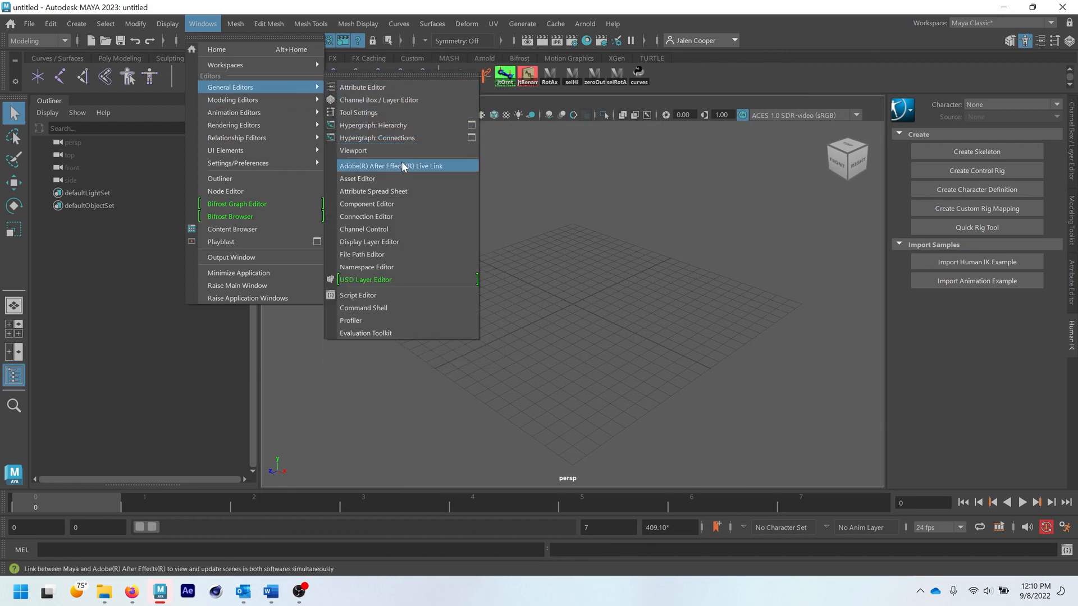
click(416, 295)
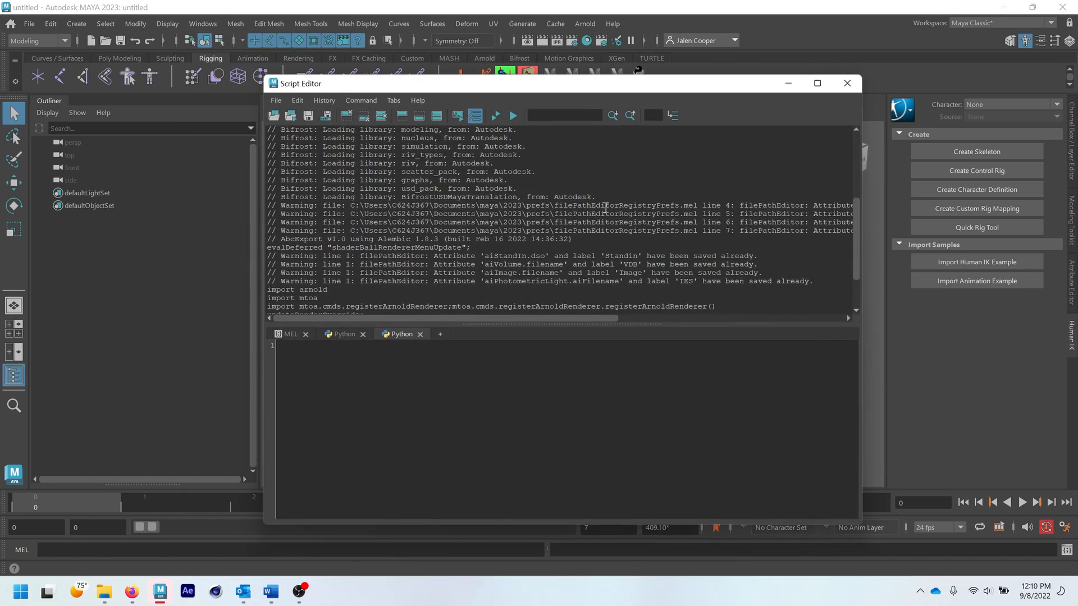
drag(857, 268, 860, 305)
- Create a default polygon cube and a NURBS square to generate commands in the Script Editor history
click(119, 58)
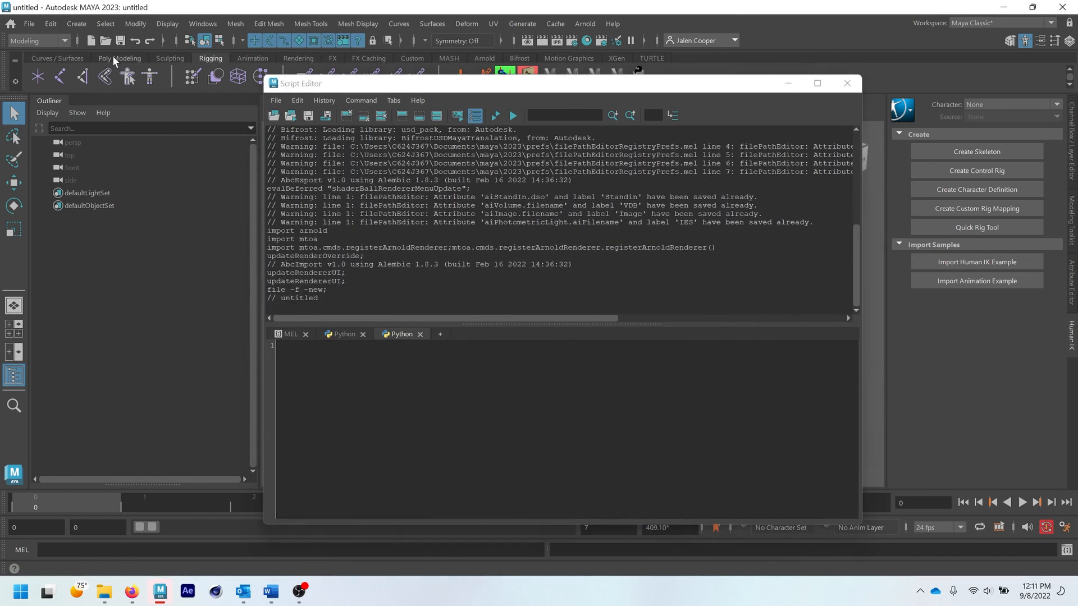
click(56, 82)
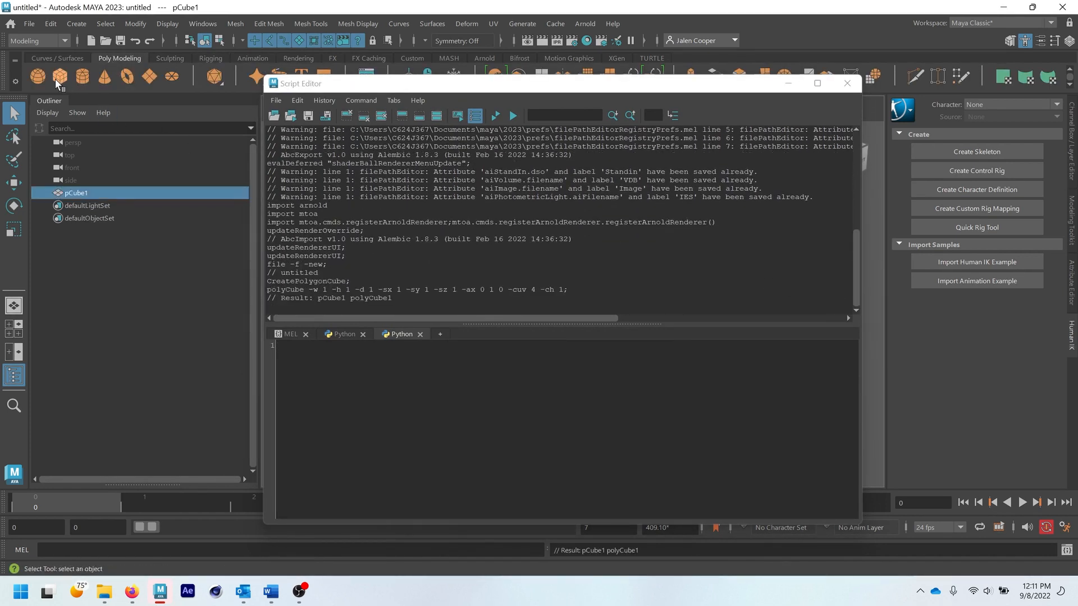
click(44, 59)
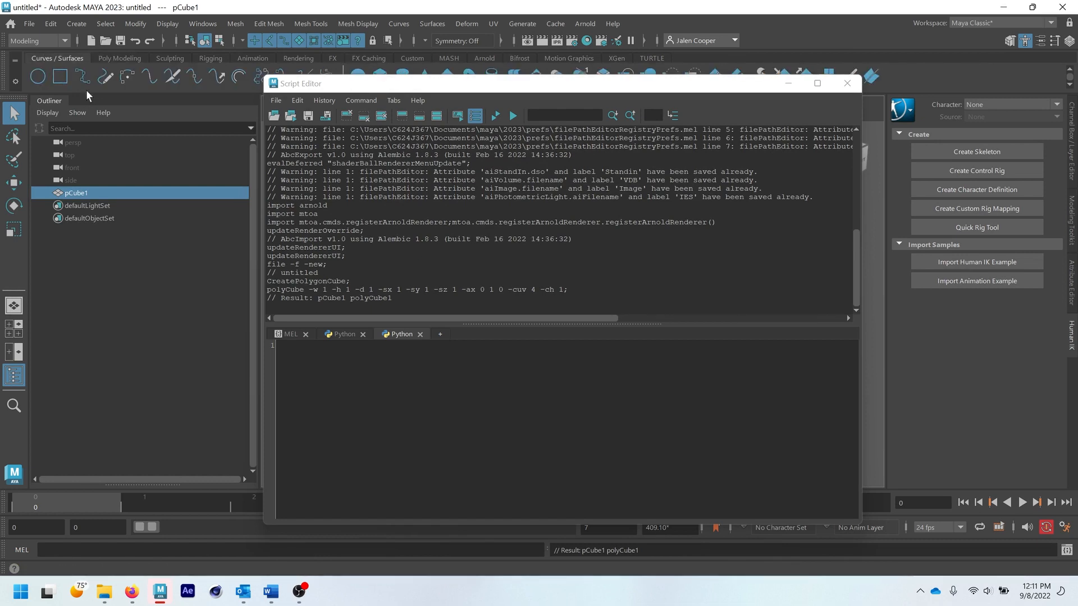
click(60, 77)
- Draw a chain of five joints in the perspective view, from about (-17.3, 0, 11.3) to about (-9, 0, 11.5), with the Script Editor moved aside
click(210, 58)
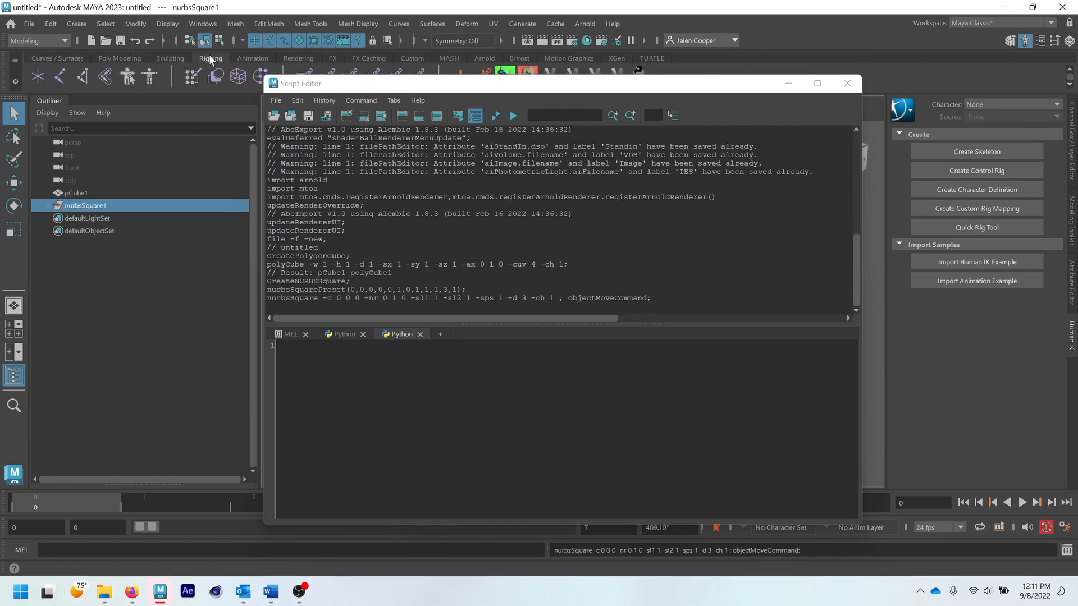
drag(441, 85, 578, 85)
click(60, 77)
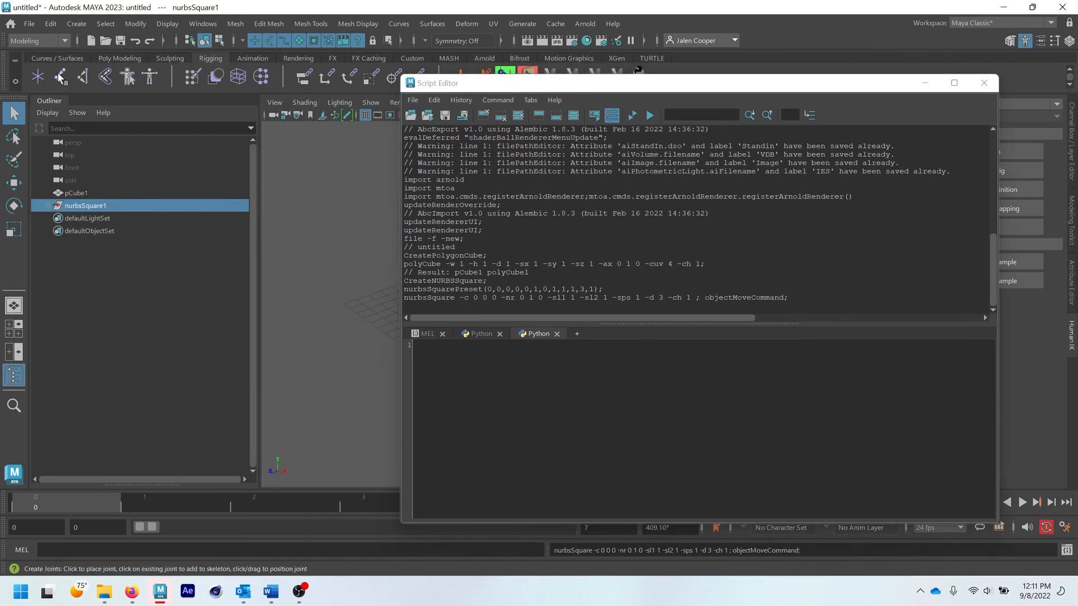
click(320, 280)
click(303, 367)
click(356, 402)
click(384, 351)
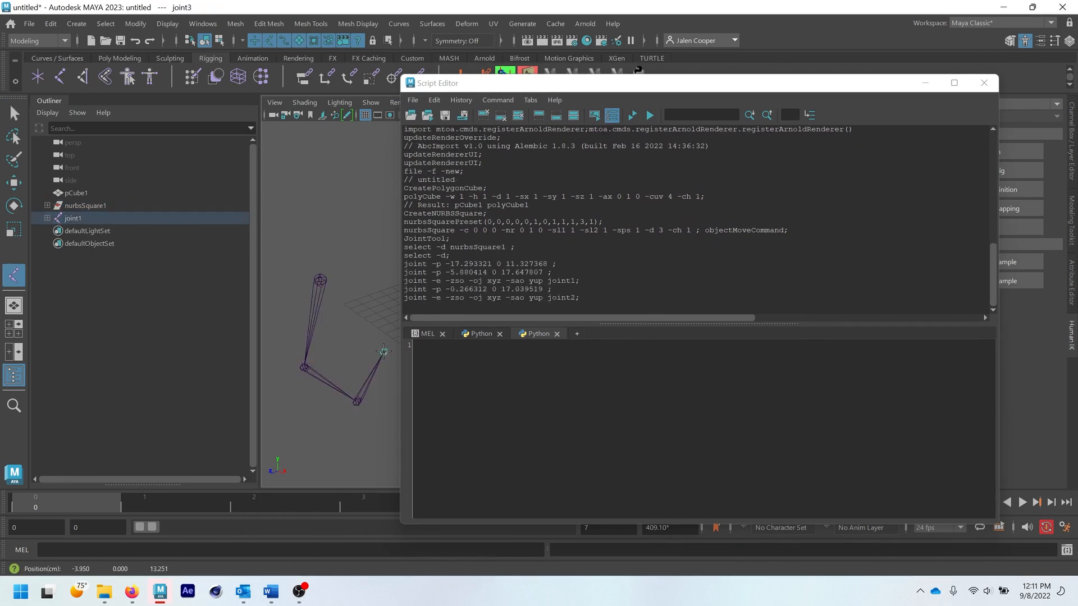
click(369, 316)
key(Return)
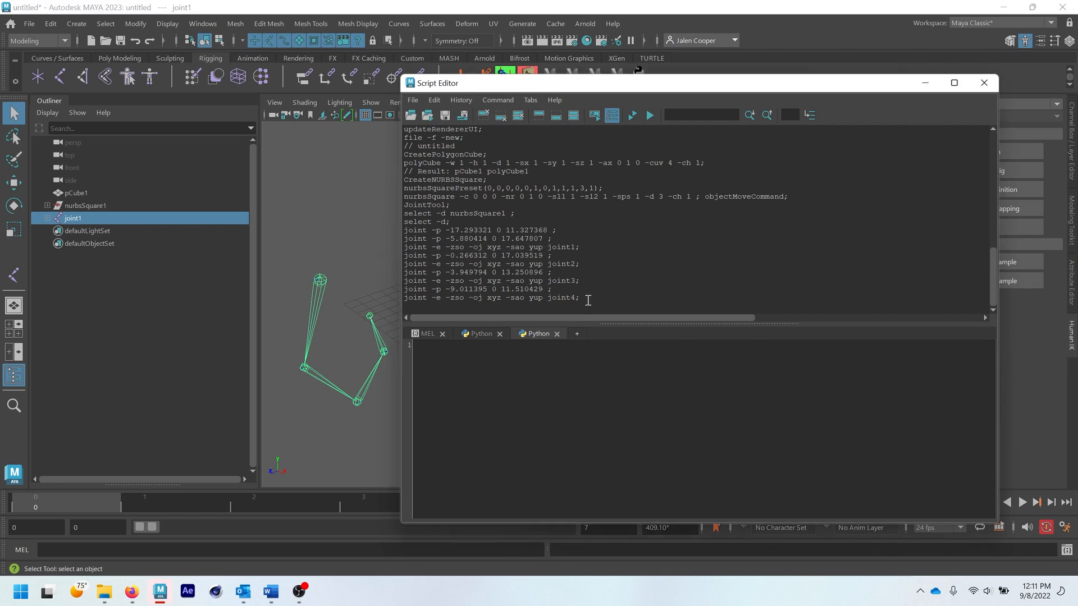
- Replace the comet joint orient code in the MEL tab with the joint commands copied from the Script Editor history
drag(584, 298, 402, 232)
key(ctrl+c)
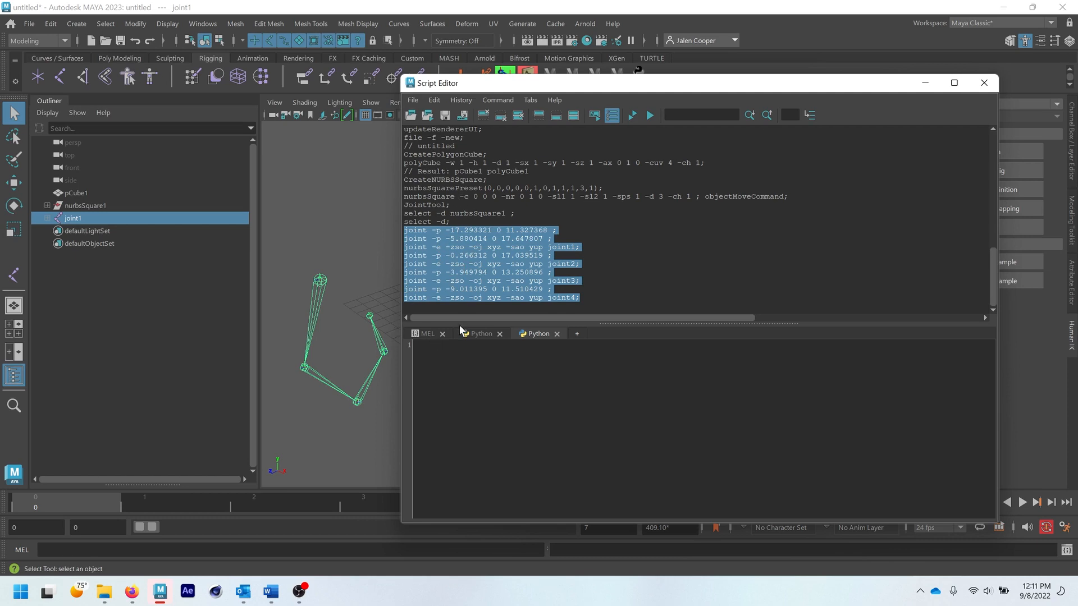
click(441, 333)
click(550, 300)
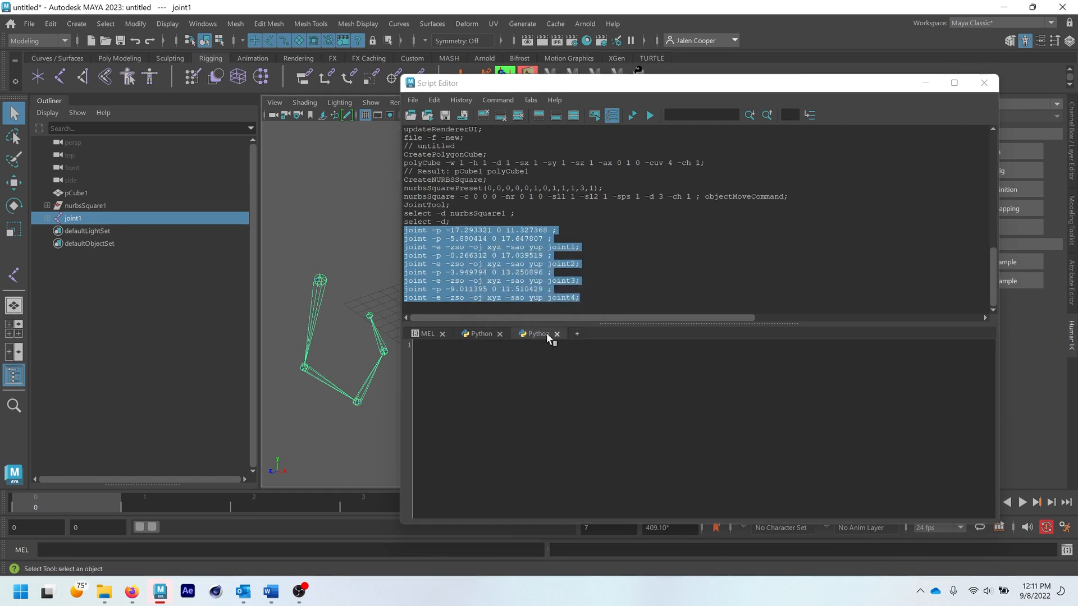
click(425, 335)
drag(494, 371, 371, 333)
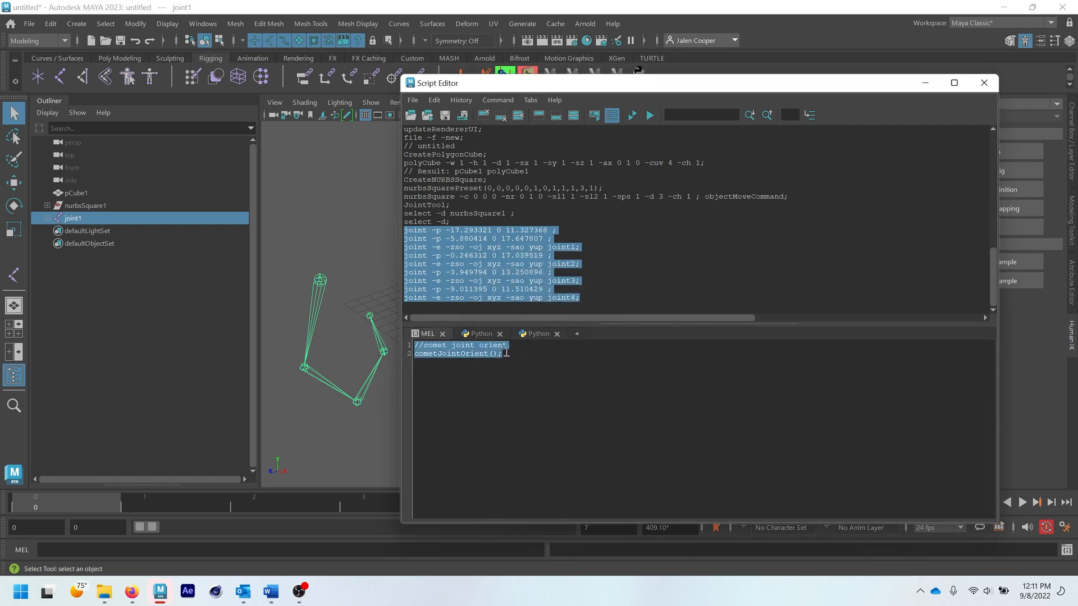
key(ctrl+v)
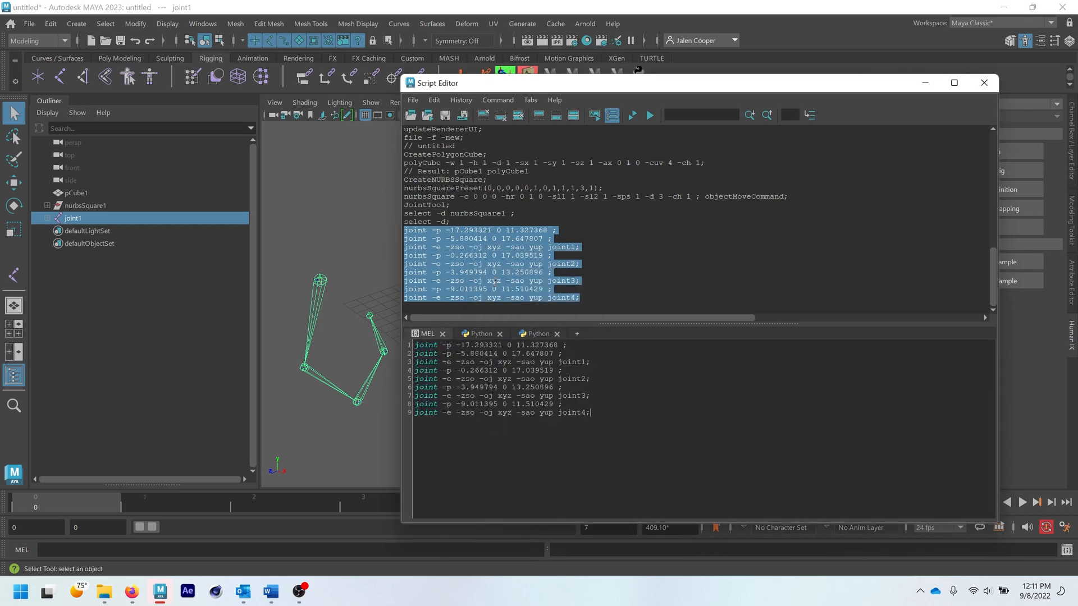
- Run the pasted joint commands and expand the joint1 hierarchy in the Outliner to check the newly created joints
click(649, 115)
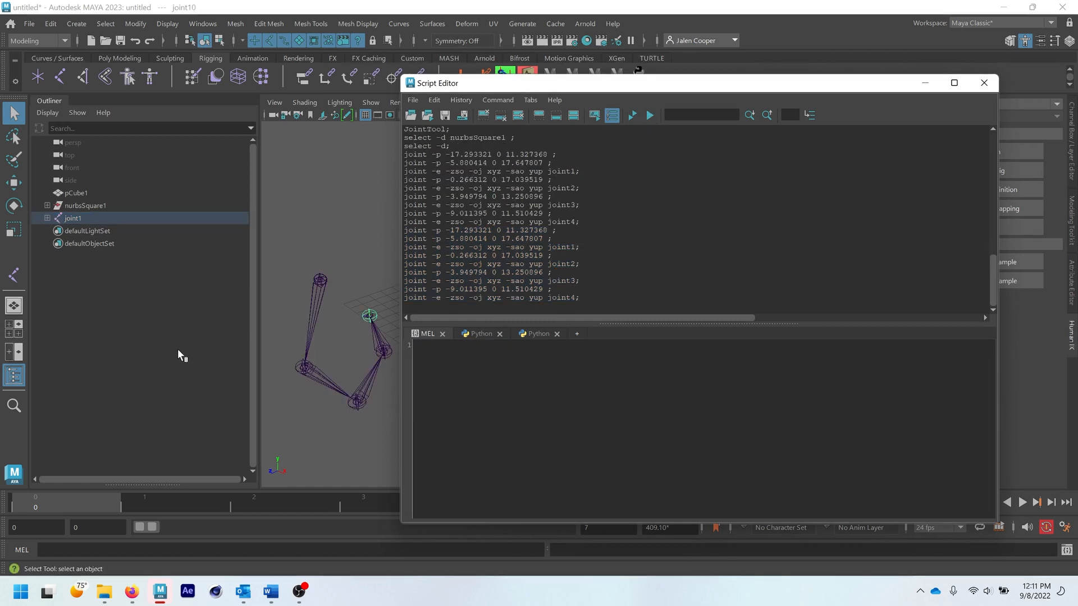
click(86, 216)
shift+click(47, 218)
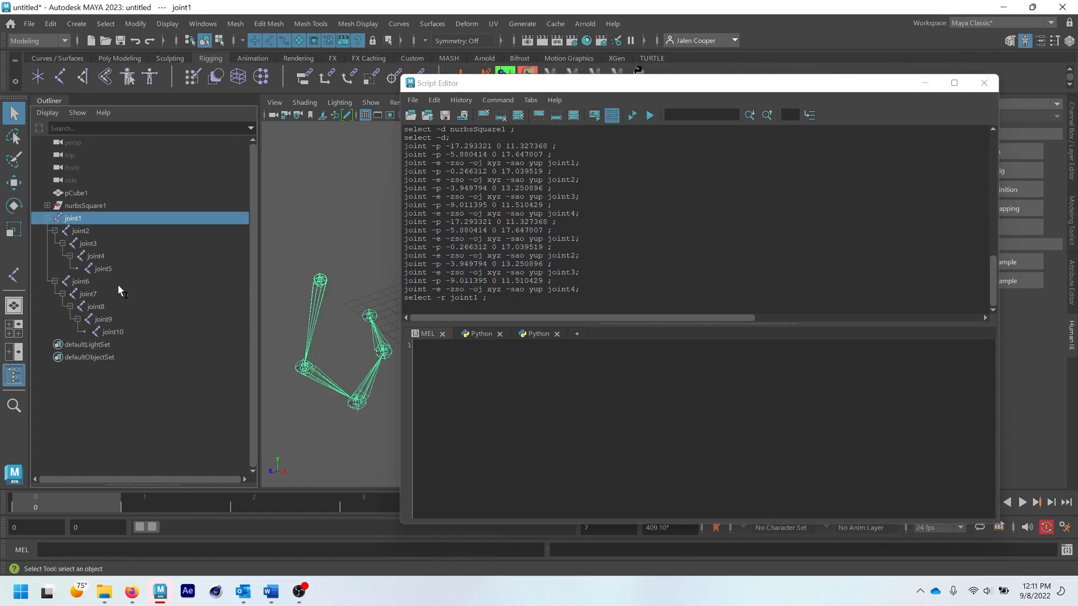
click(105, 280)
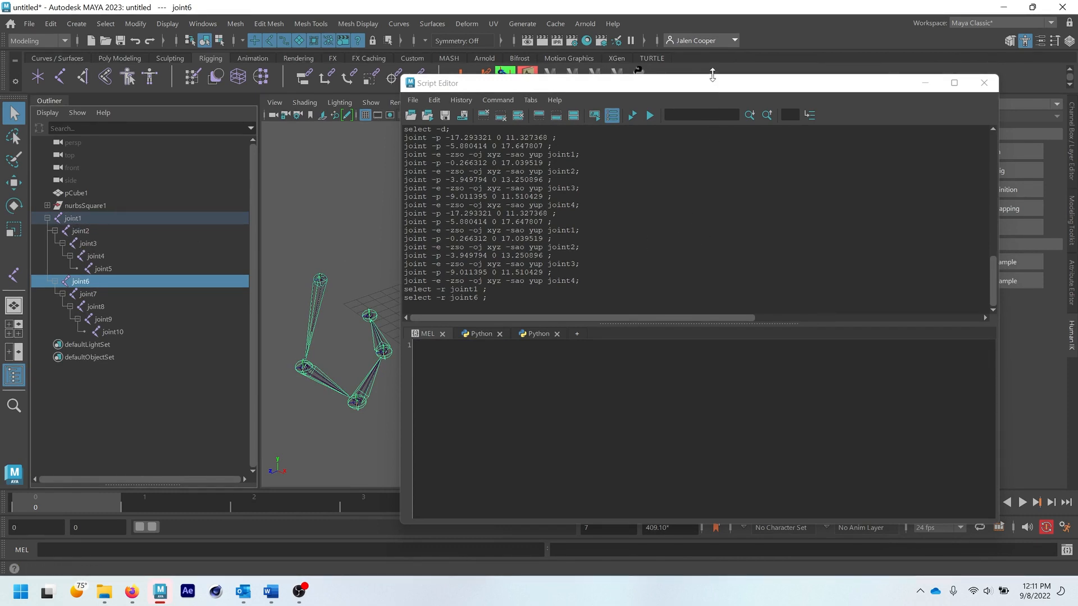
- Delete all the joints under joint1 including the root, plus the NURBS square and the polygon cube
drag(710, 84, 756, 88)
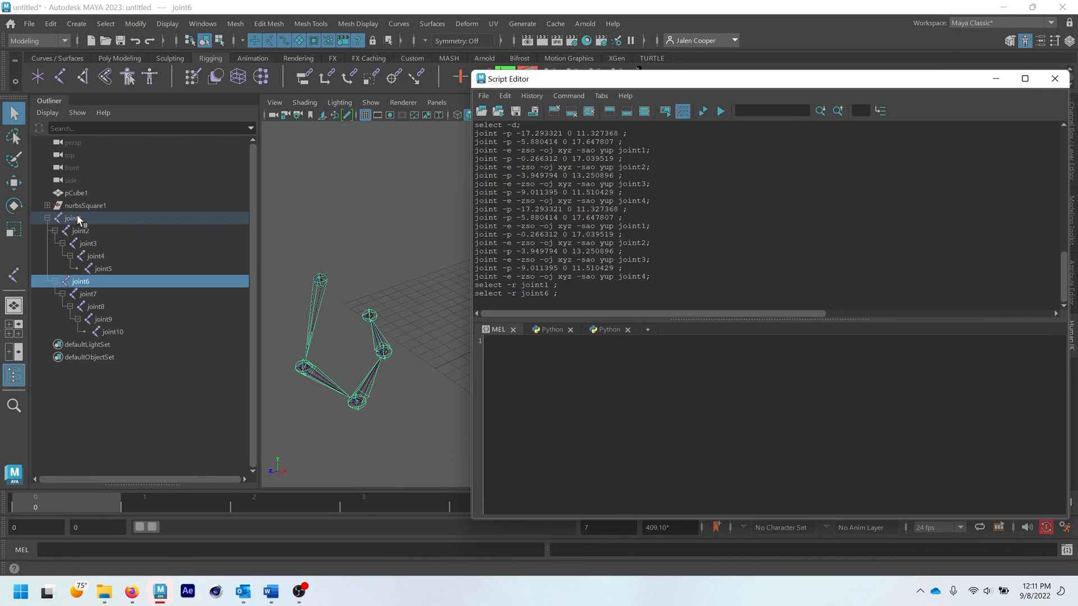
shift+click(97, 220)
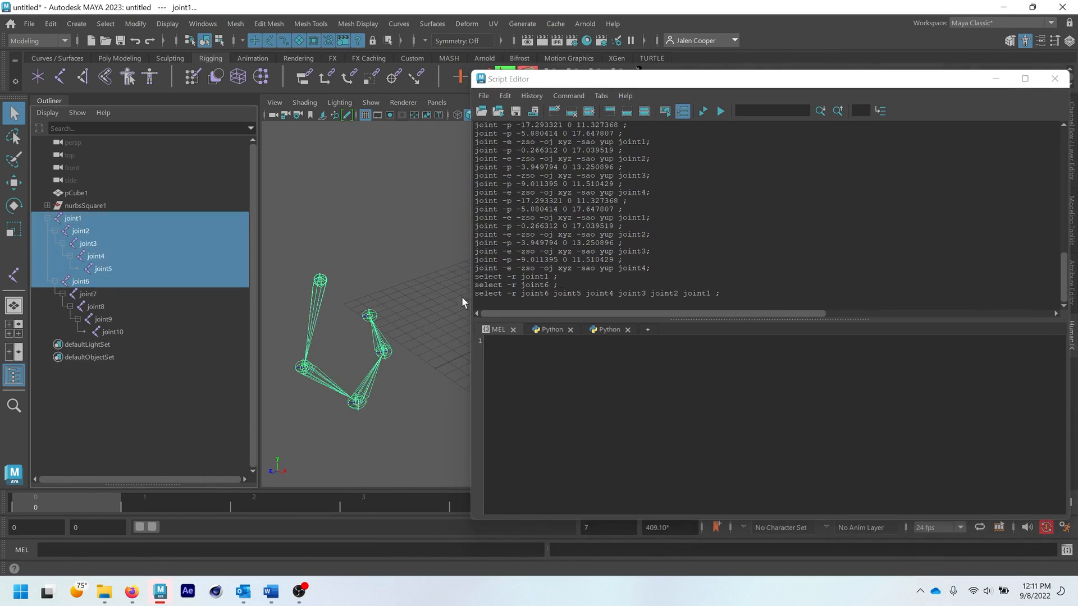
shift+click(129, 332)
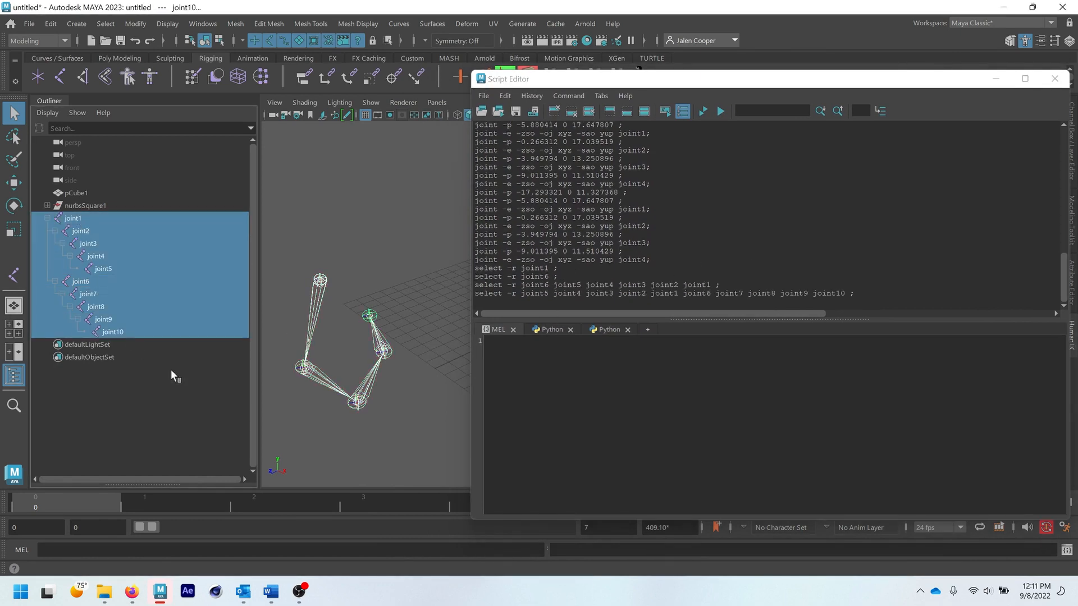
key(Delete)
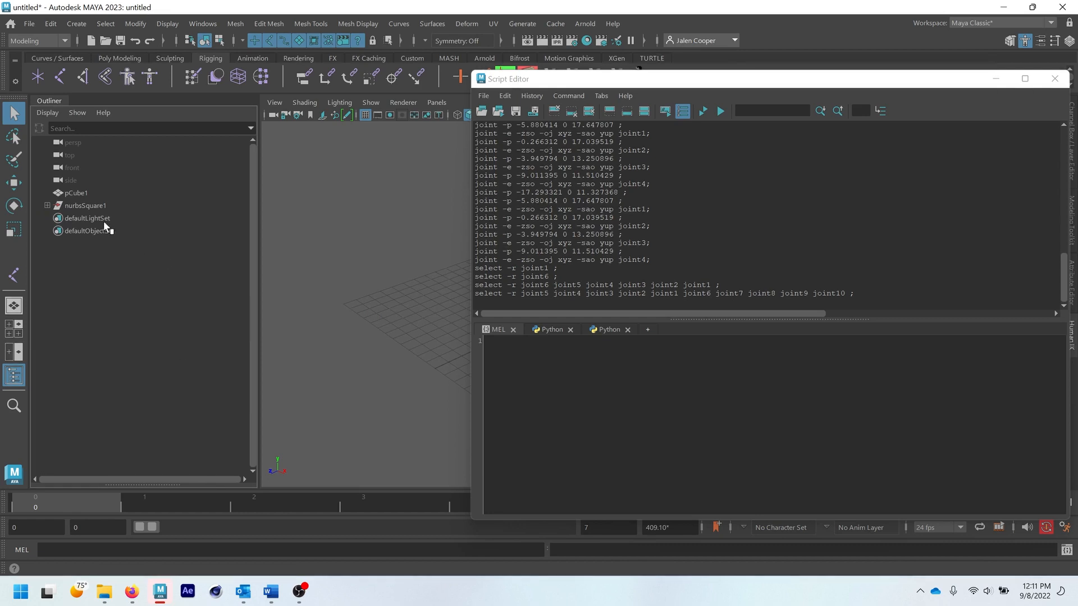
click(96, 205)
shift+click(98, 194)
key(Delete)
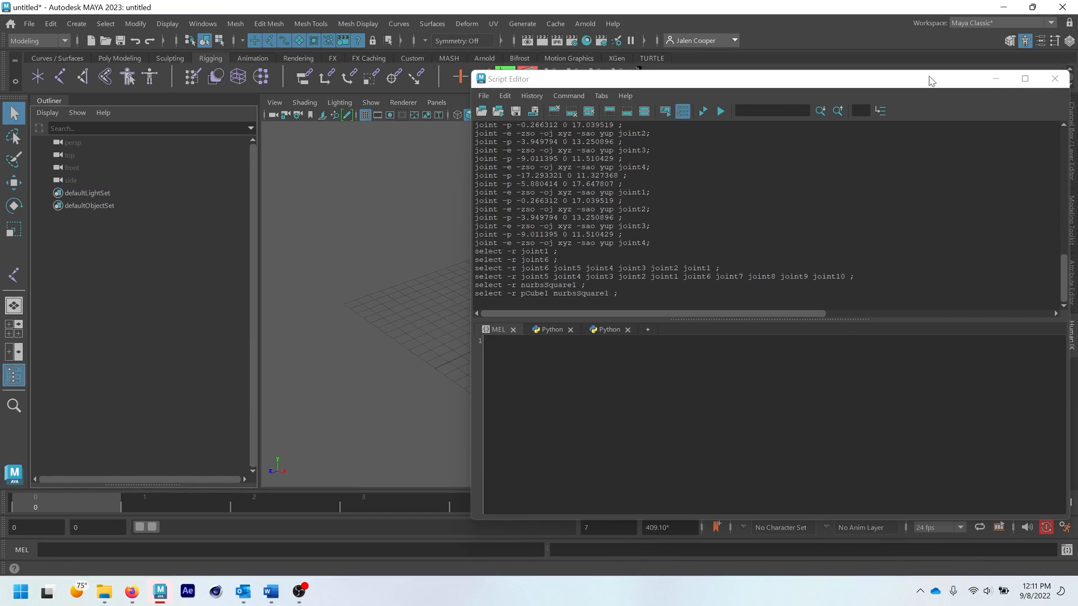
- Open the scripts text document from the Maya 2023 scripts folder in Notepad, and close the folder window
drag(897, 81, 866, 58)
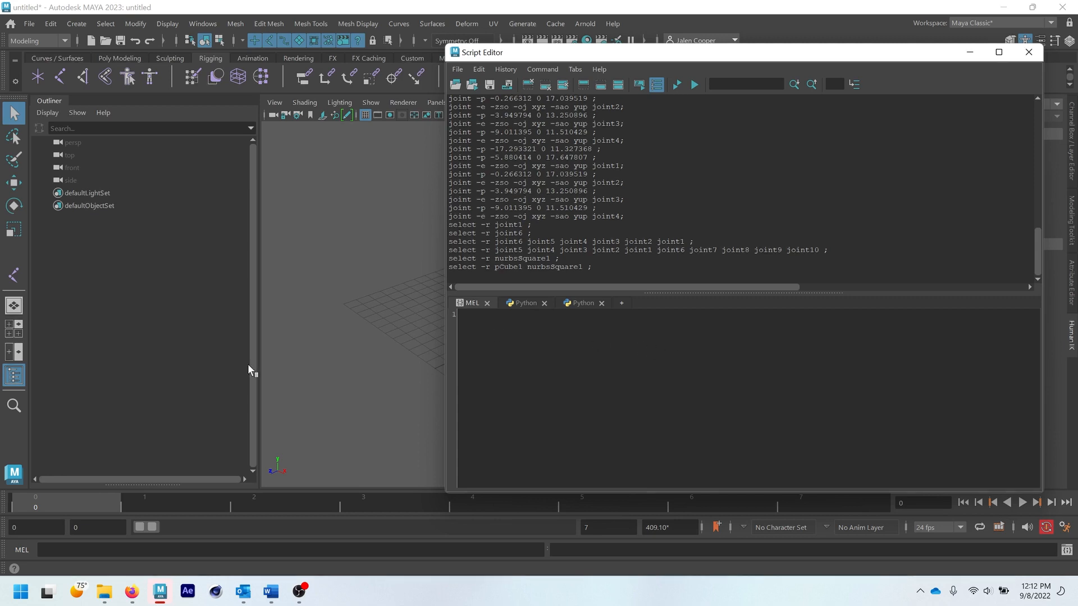
mouse_move(104, 591)
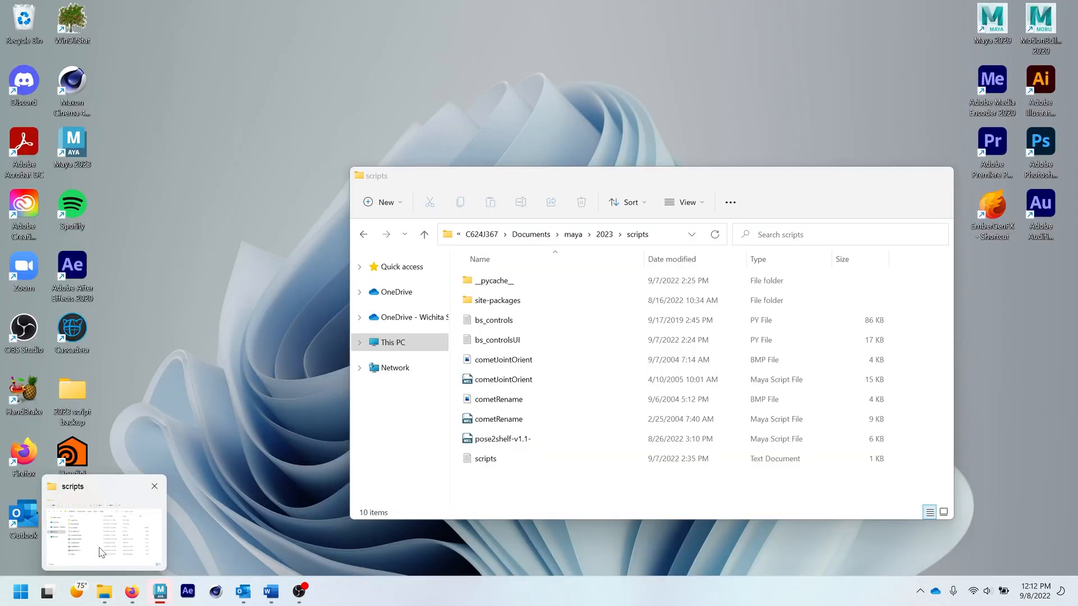
click(101, 553)
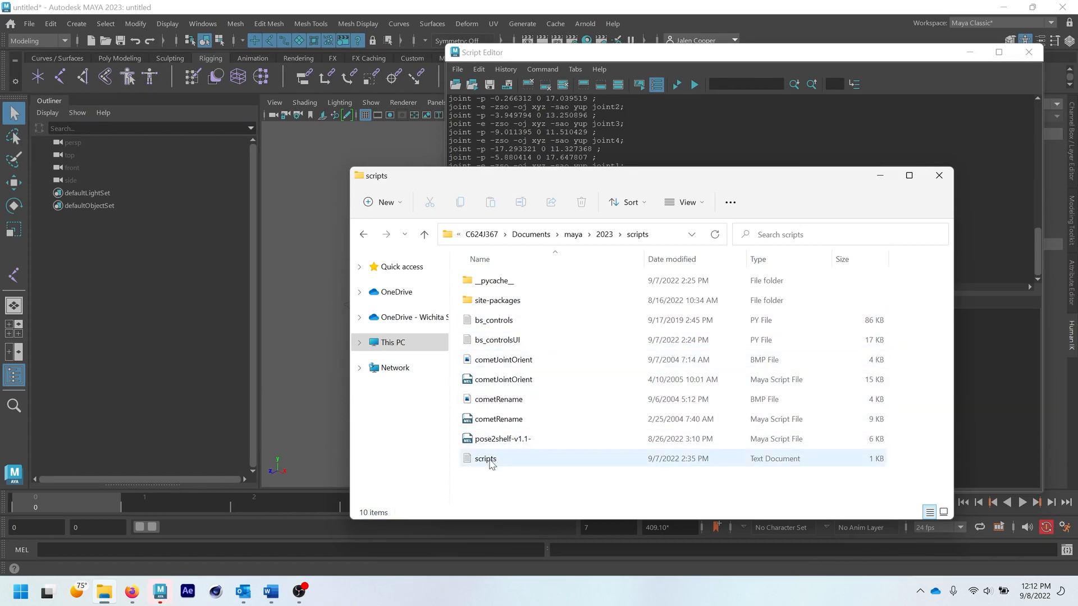
double_click(500, 458)
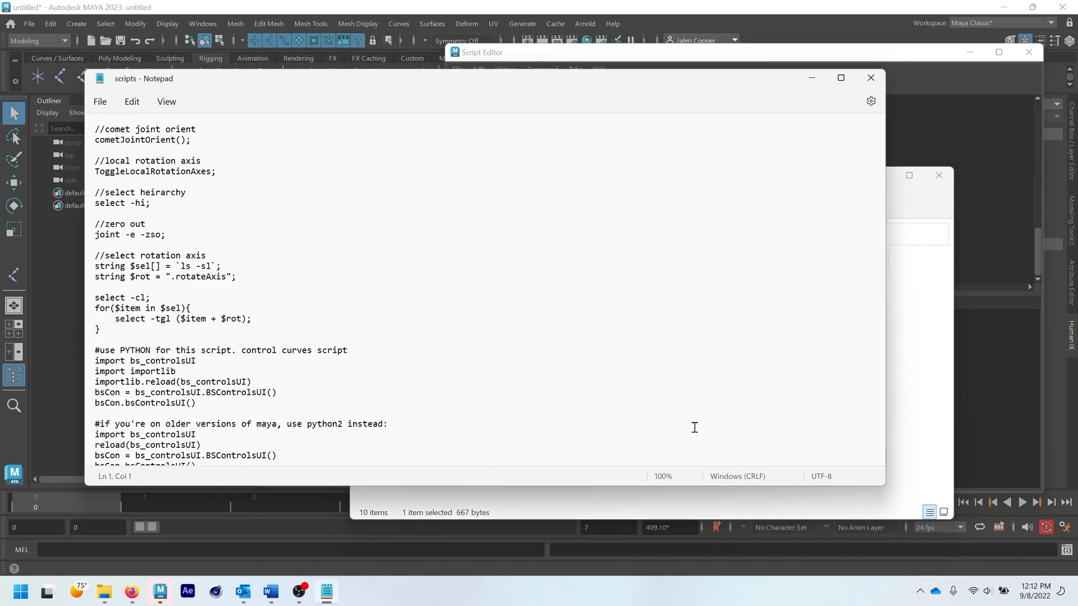
click(931, 181)
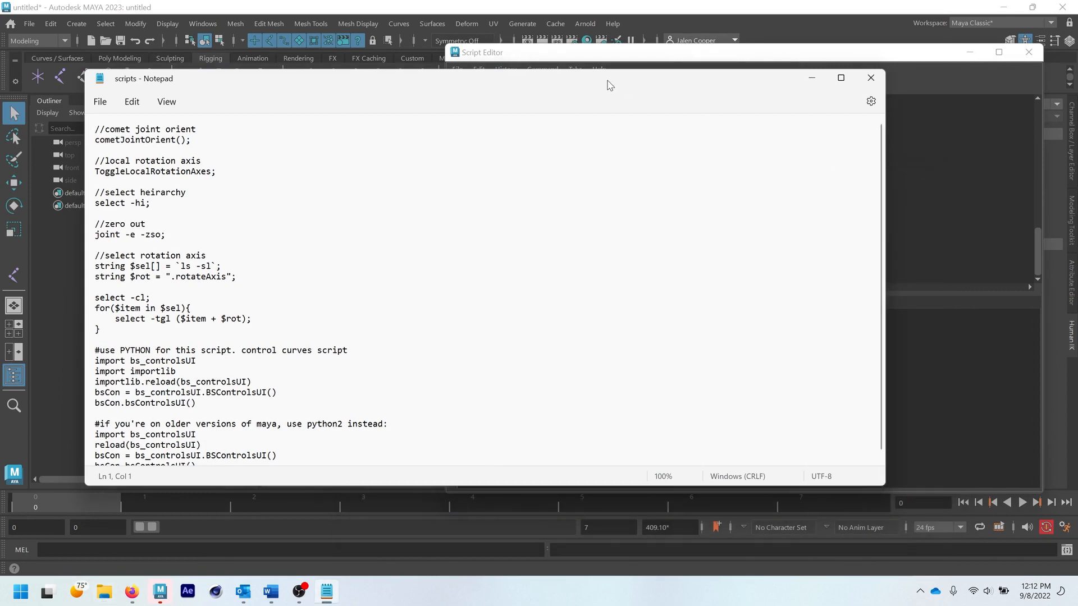
- Narrow and move the Notepad window so that it sits beside Maya's Script Editor
drag(595, 85, 554, 89)
drag(842, 238, 455, 338)
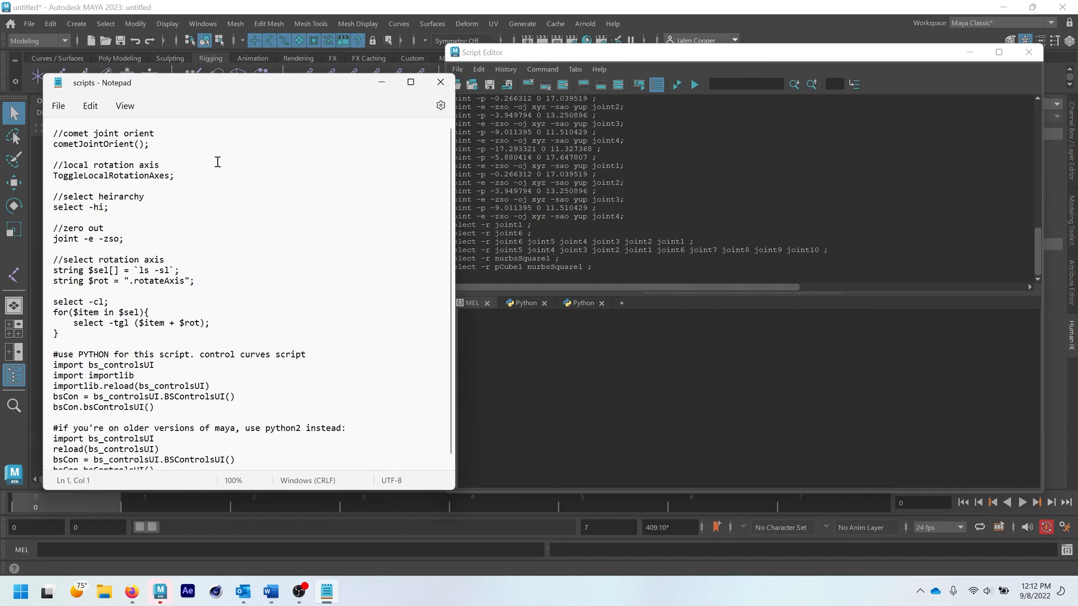
drag(181, 86, 165, 74)
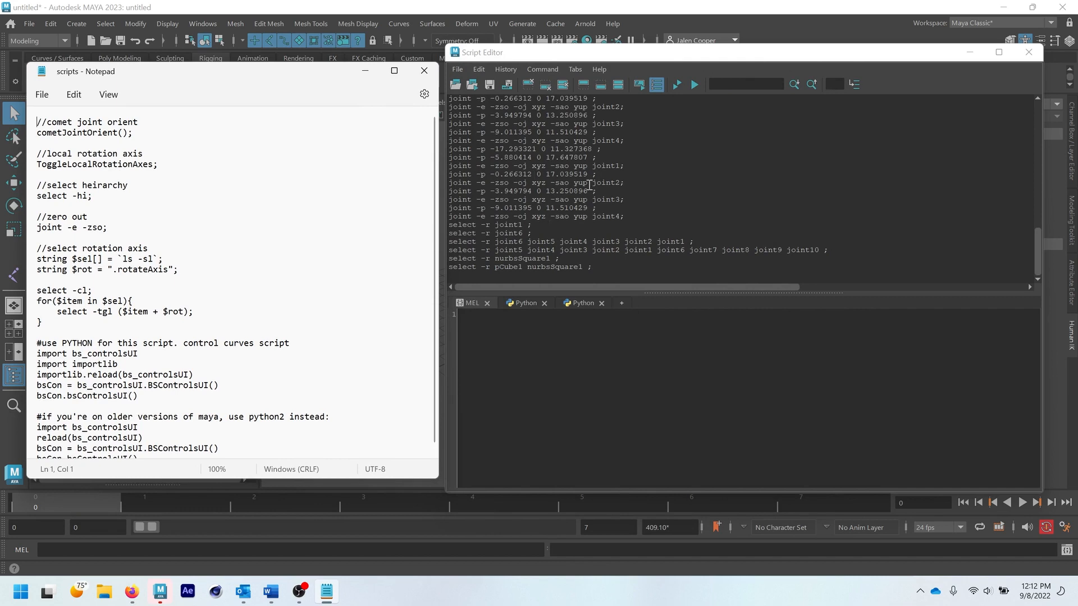
- Copy the comet joint orient comment and its cometJointOrient(); call from the scripts text document
click(135, 134)
drag(135, 134, 32, 125)
key(ctrl+c)
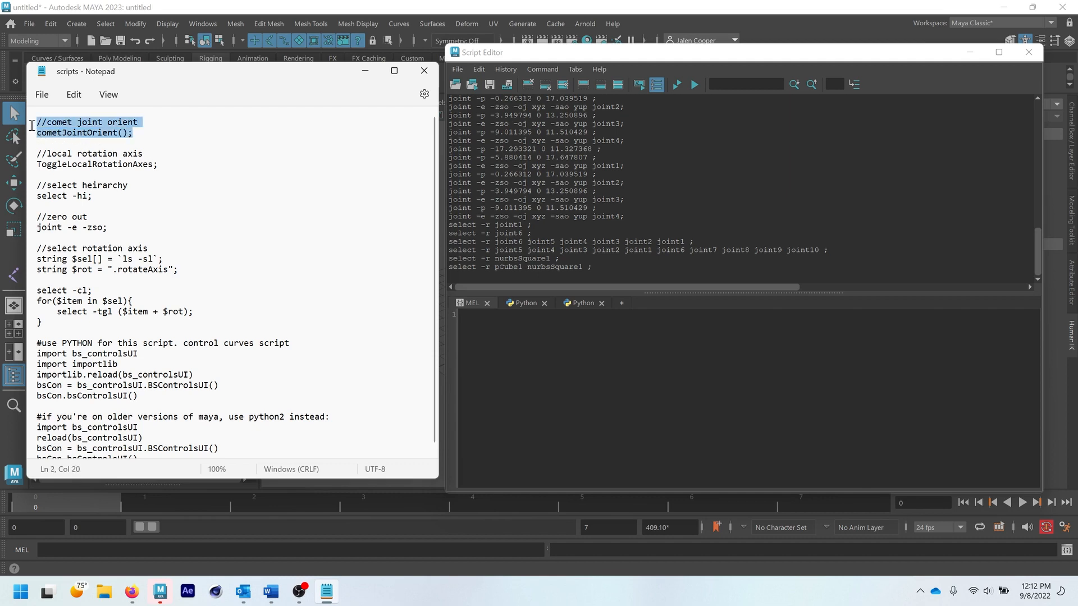
right_click(90, 132)
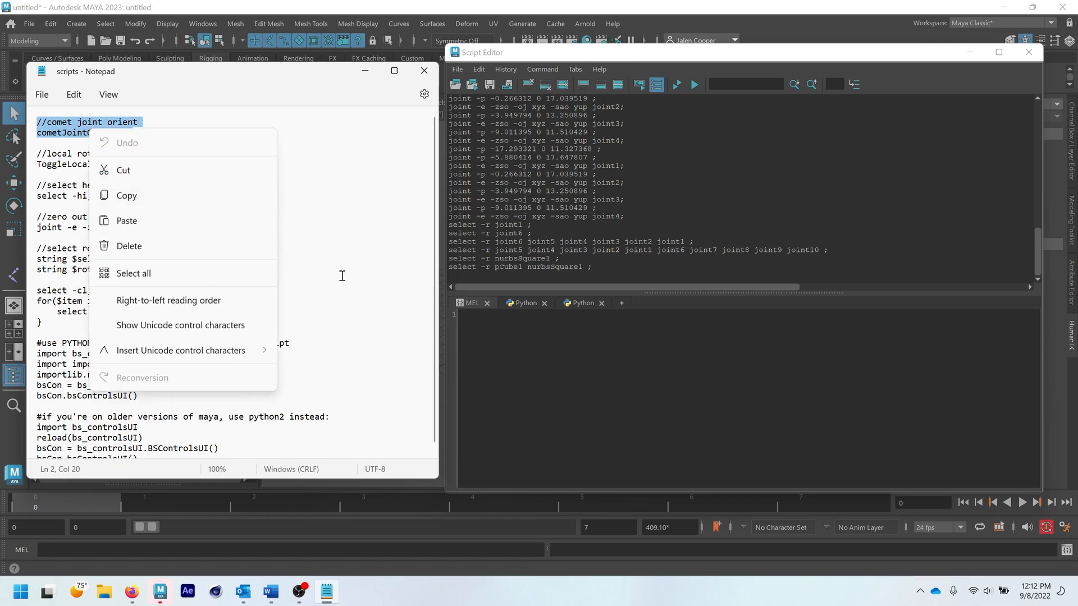
- Return to Maya's Script Editor and add another MEL tab
click(503, 332)
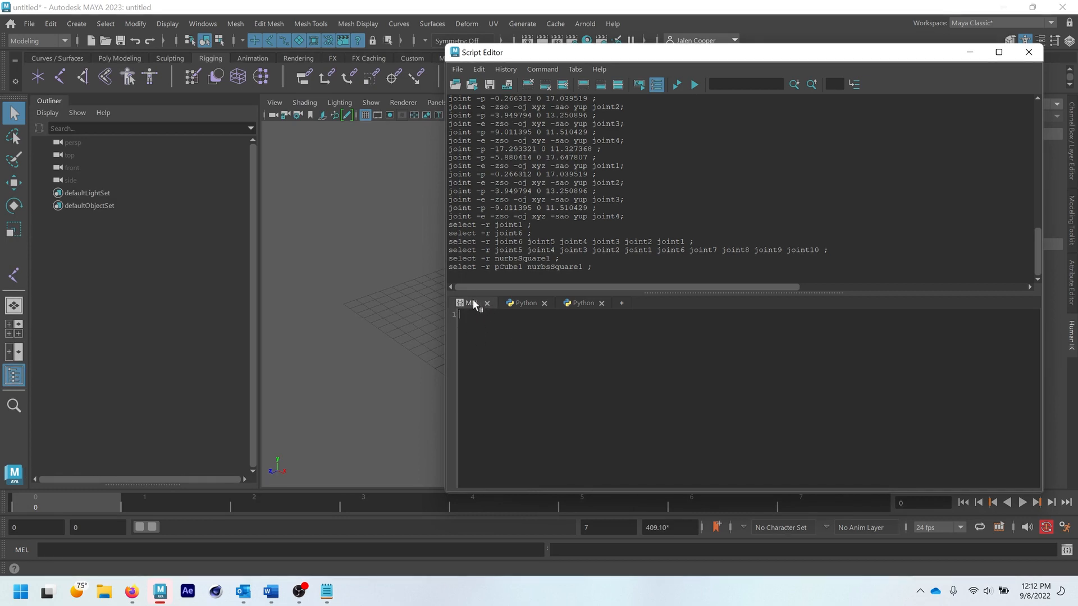
click(621, 303)
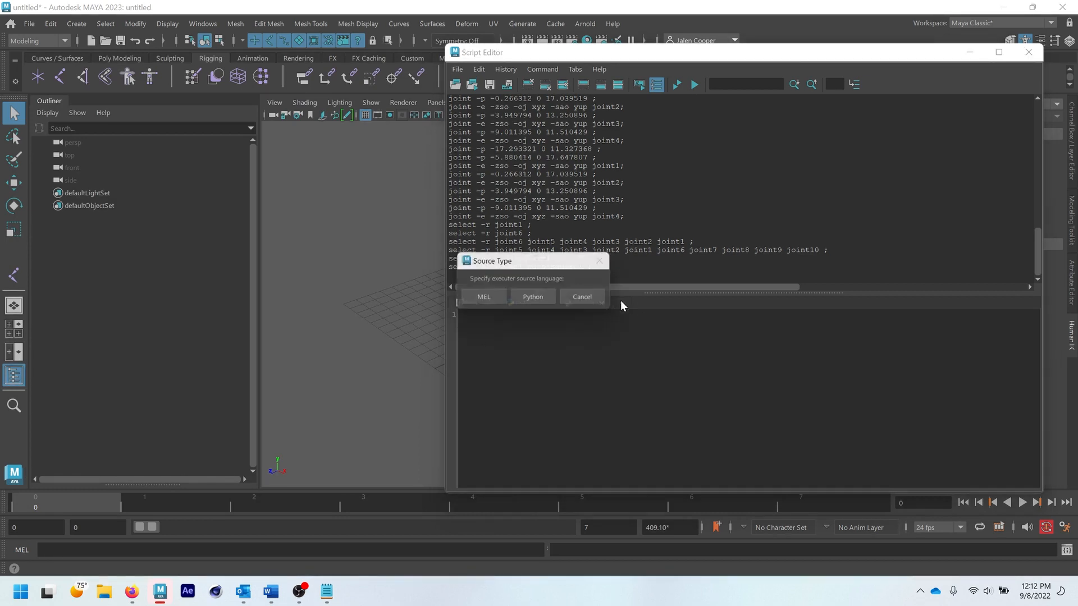
click(483, 298)
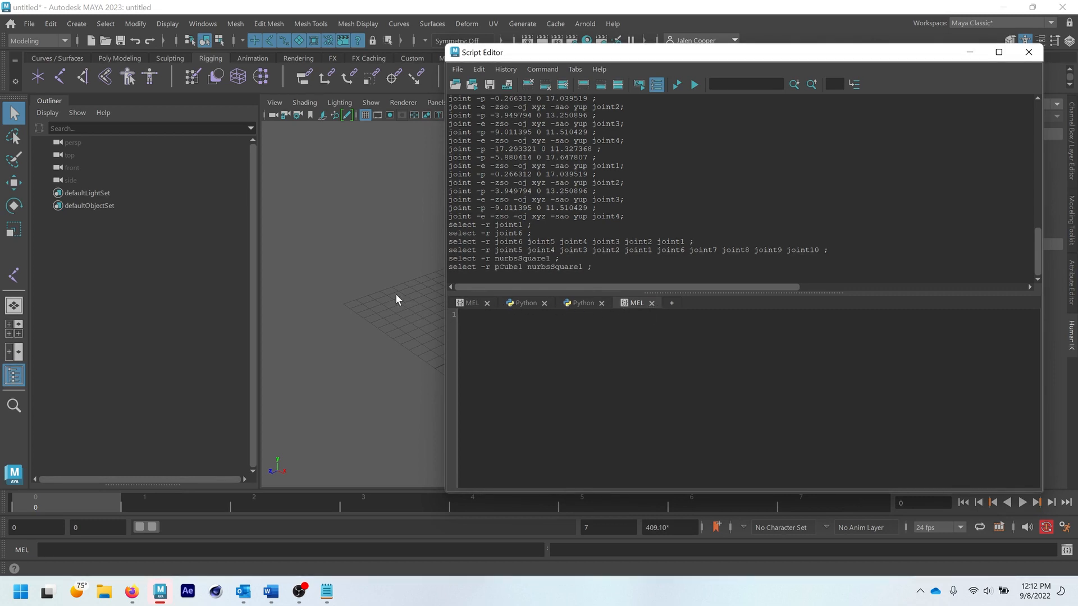
- Paste the copied comet joint orient code into the first MEL tab
click(469, 305)
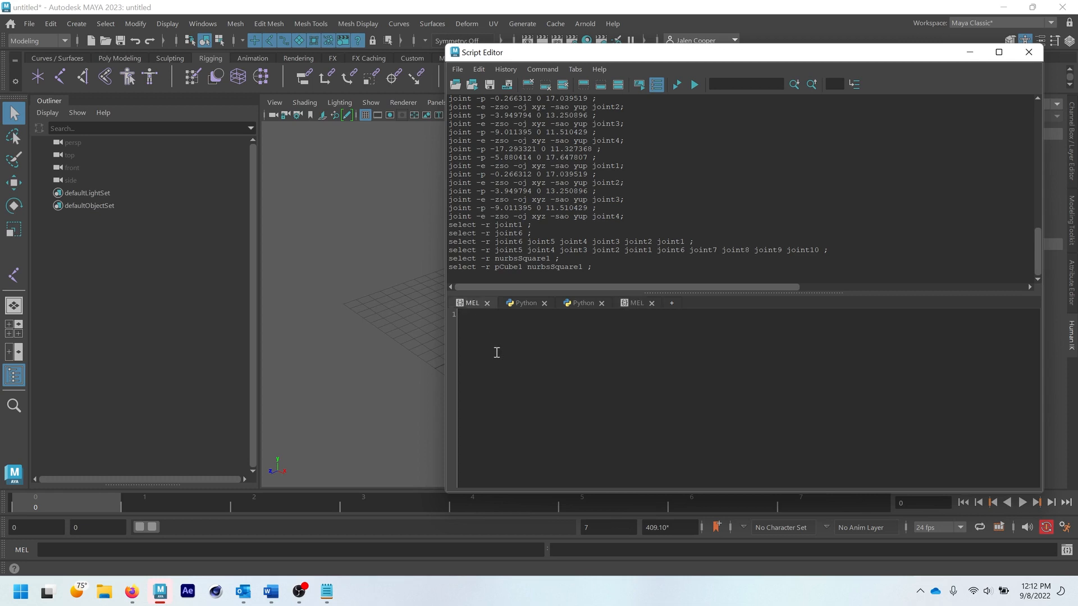
key(ctrl+v)
mouse_move(554, 316)
mouse_down()
mouse_move(462, 316)
mouse_move(553, 315)
mouse_up()
key(Return)
text(//)
click(549, 334)
drag(598, 321, 454, 320)
key(BackSpace)
key(BackSpace)
click(570, 330)
- Move the Script Editor clear of the shelf and run the selected comet joint orient code, shifting the resulting tool window over the Outliner
drag(779, 54, 777, 94)
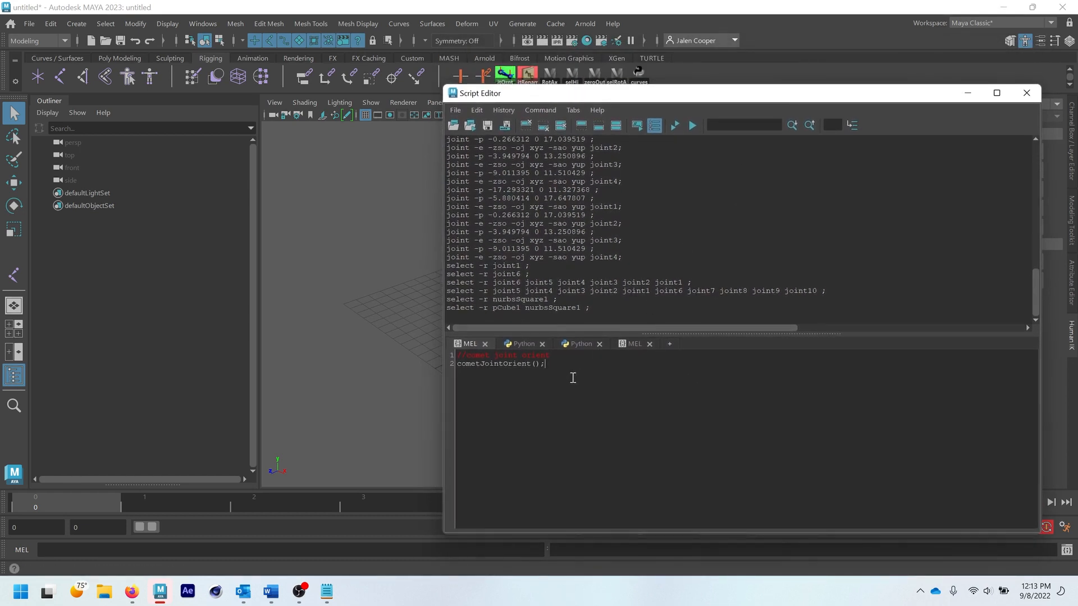
drag(572, 377, 469, 346)
key(ctrl+c)
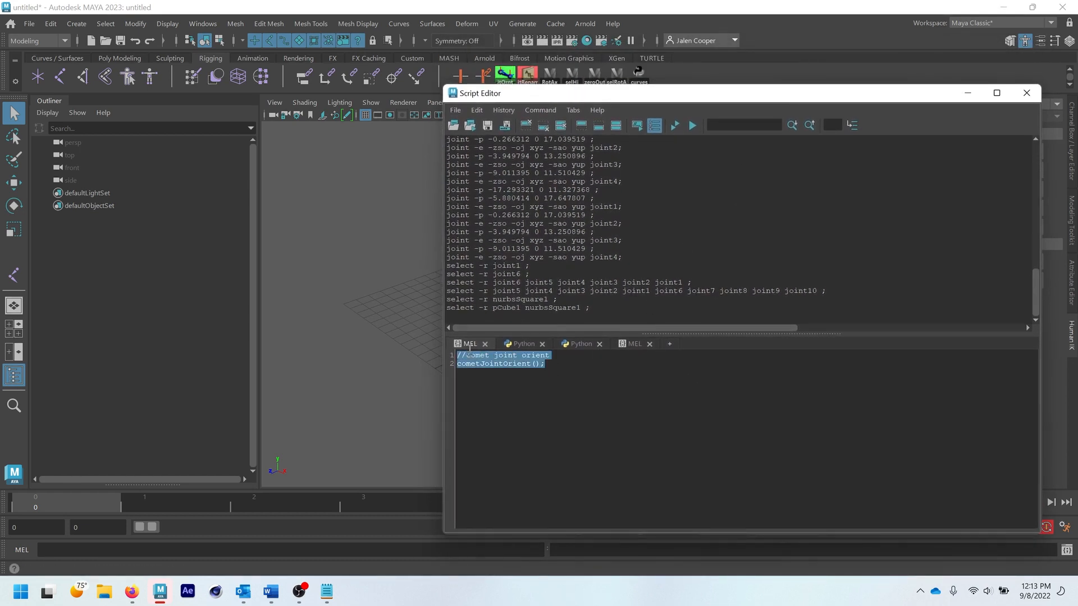
click(692, 126)
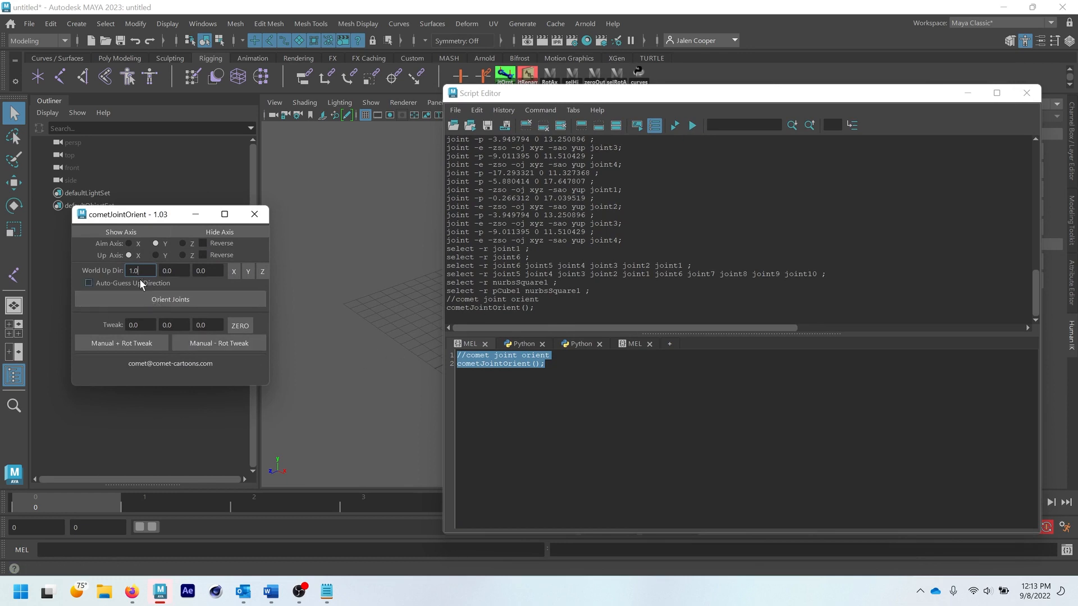
drag(129, 215, 133, 205)
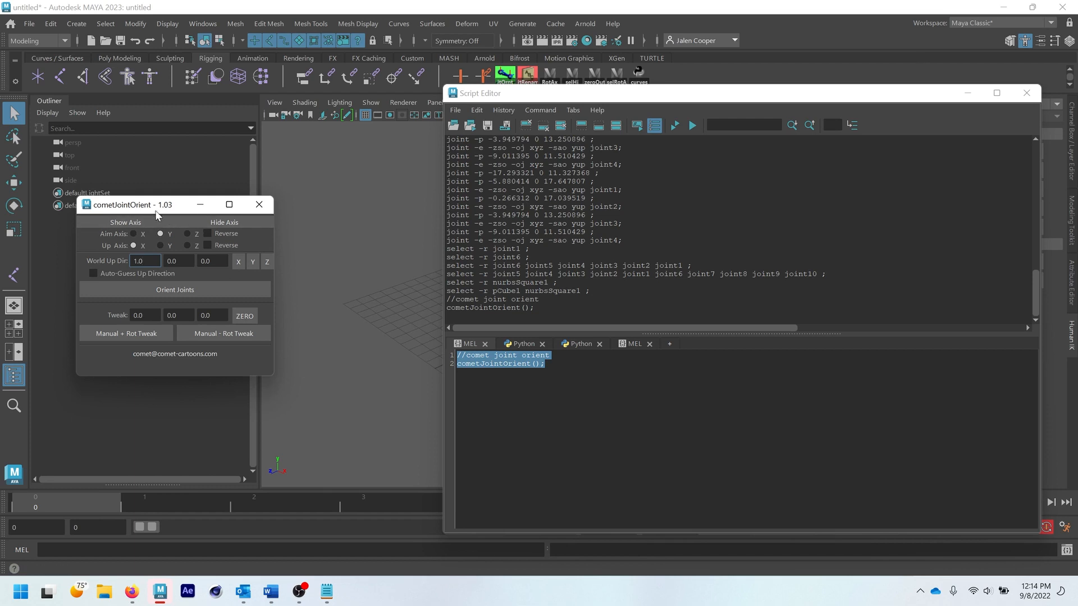
drag(156, 214, 162, 210)
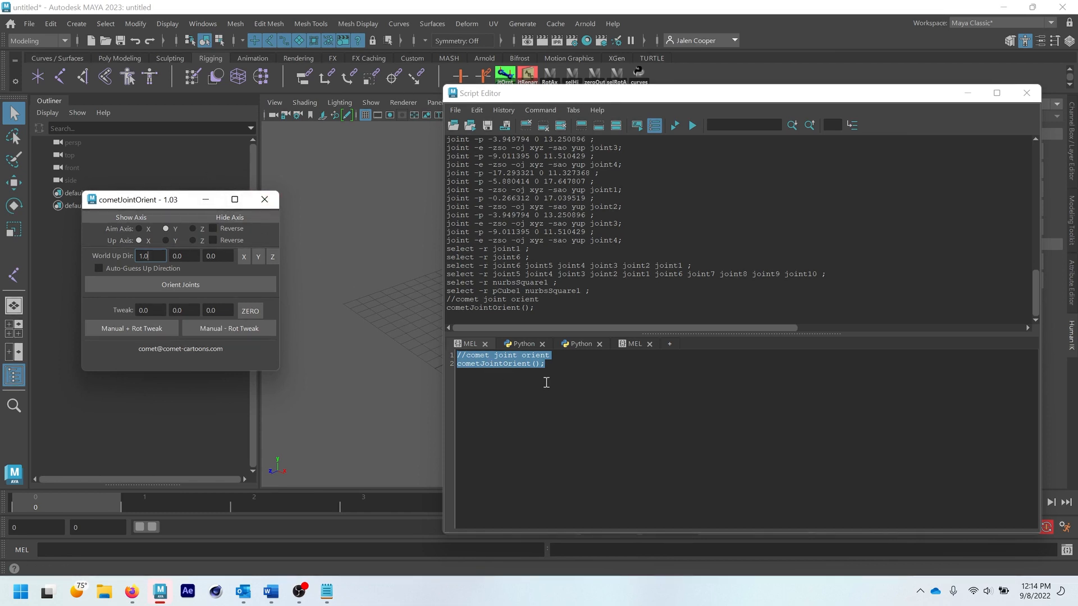
- Close the cometJointOrient window, run the code again without selecting it, and close the reopened tool window
click(319, 593)
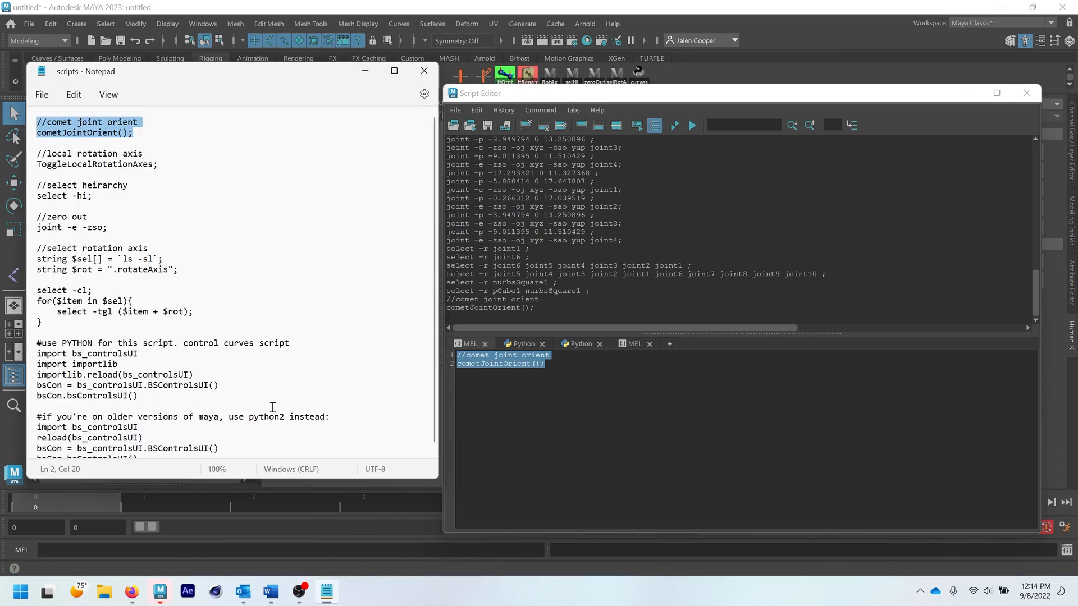
click(320, 594)
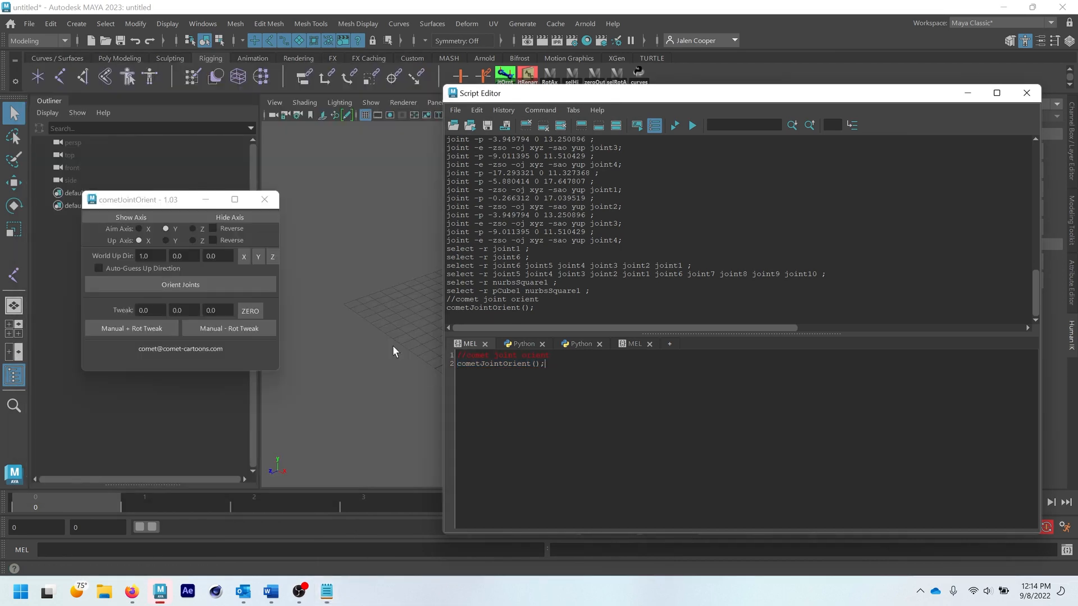
click(264, 200)
click(692, 125)
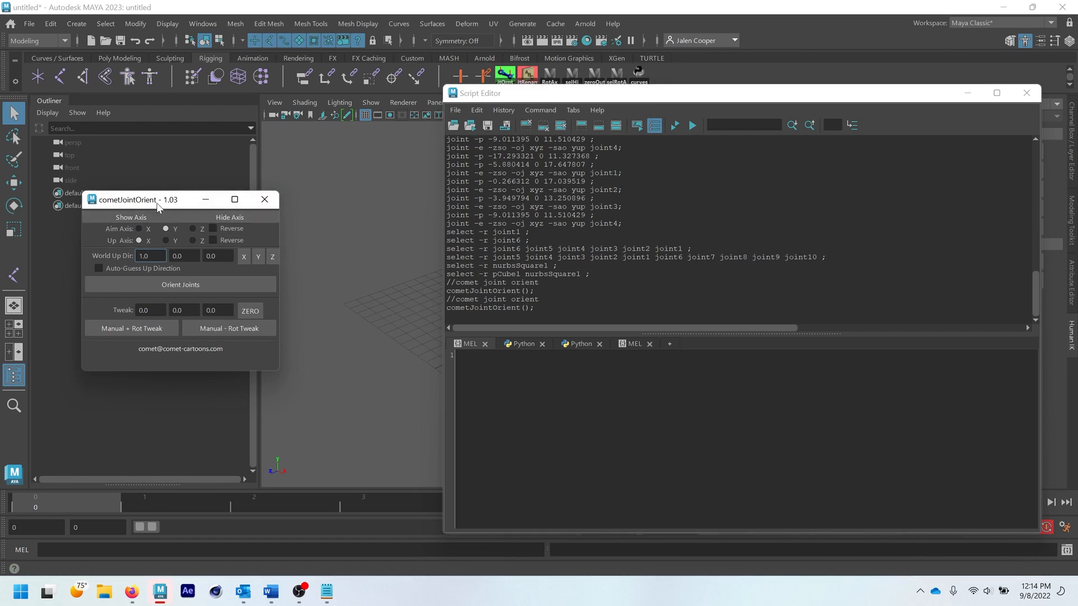
click(274, 200)
- Paste the comet joint orient code into the first MEL tab again and save it to the Rigging shelf as jntOrntv2
click(493, 372)
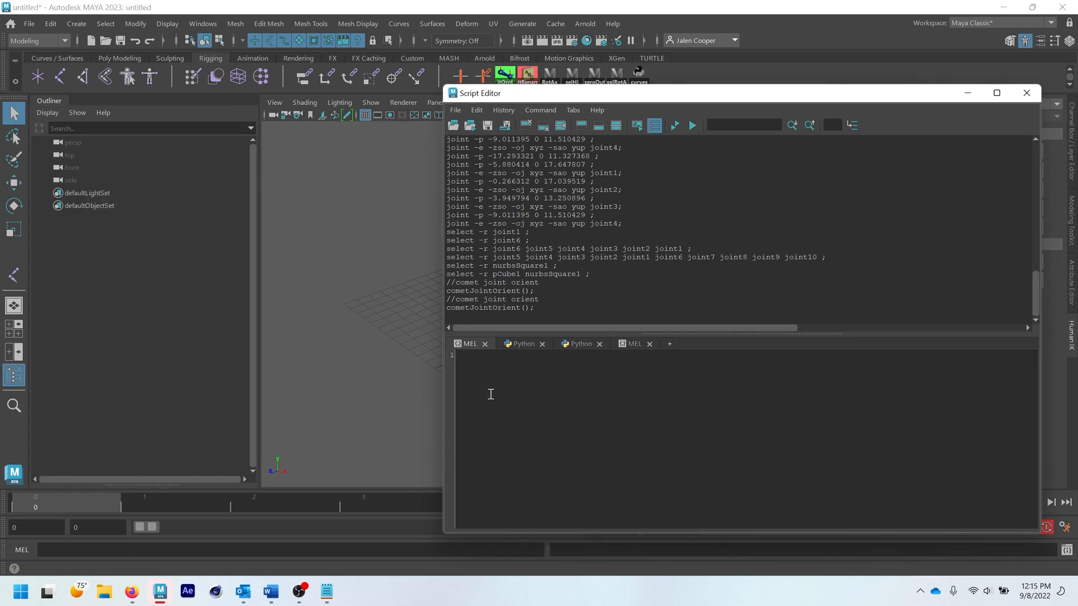
key(ctrl+v)
drag(536, 366, 443, 357)
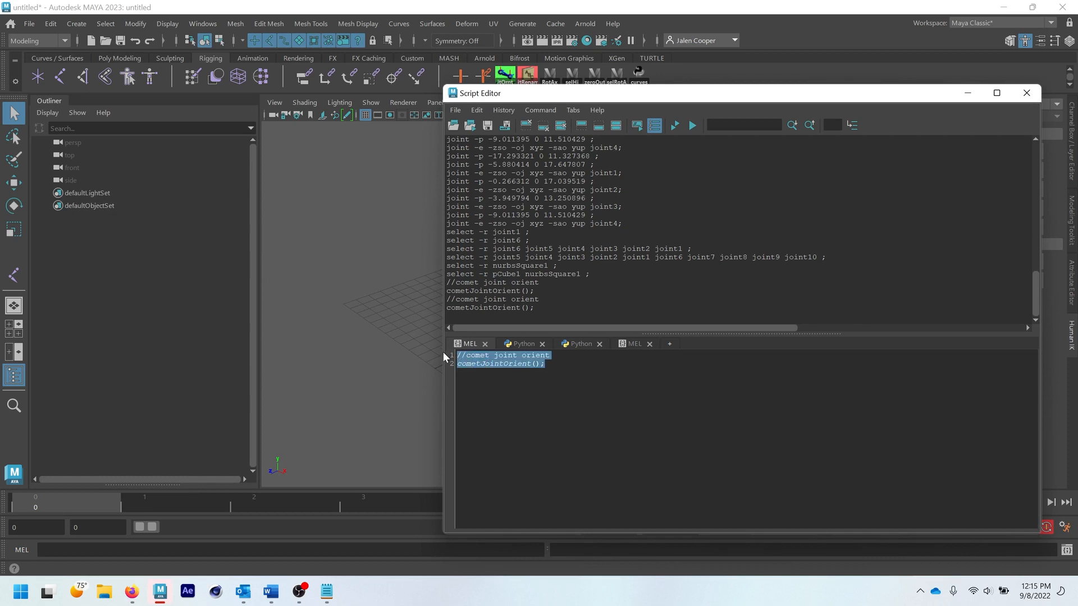
click(456, 110)
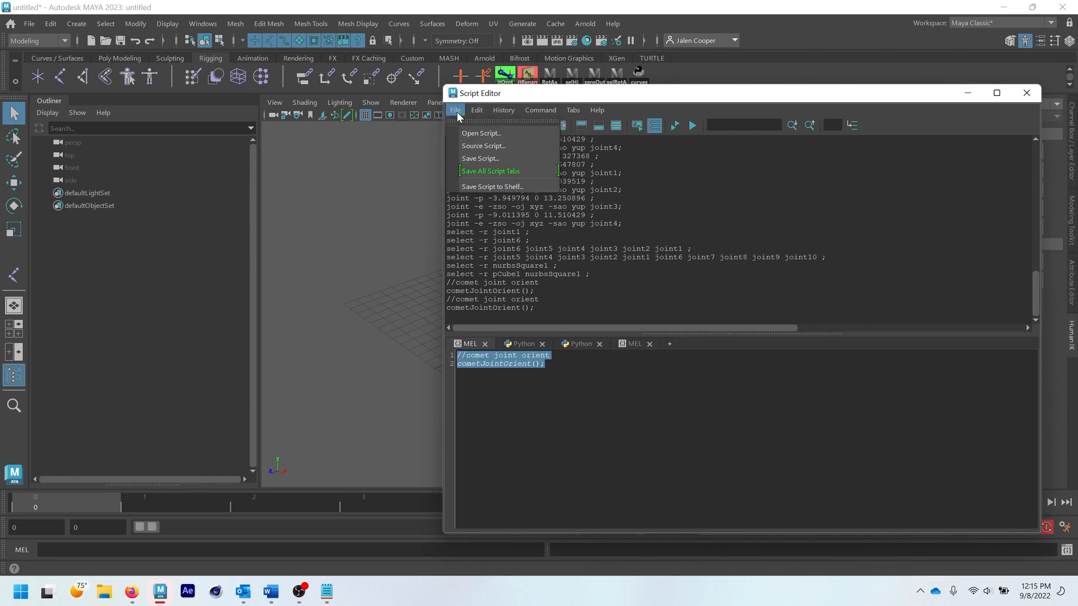
click(480, 186)
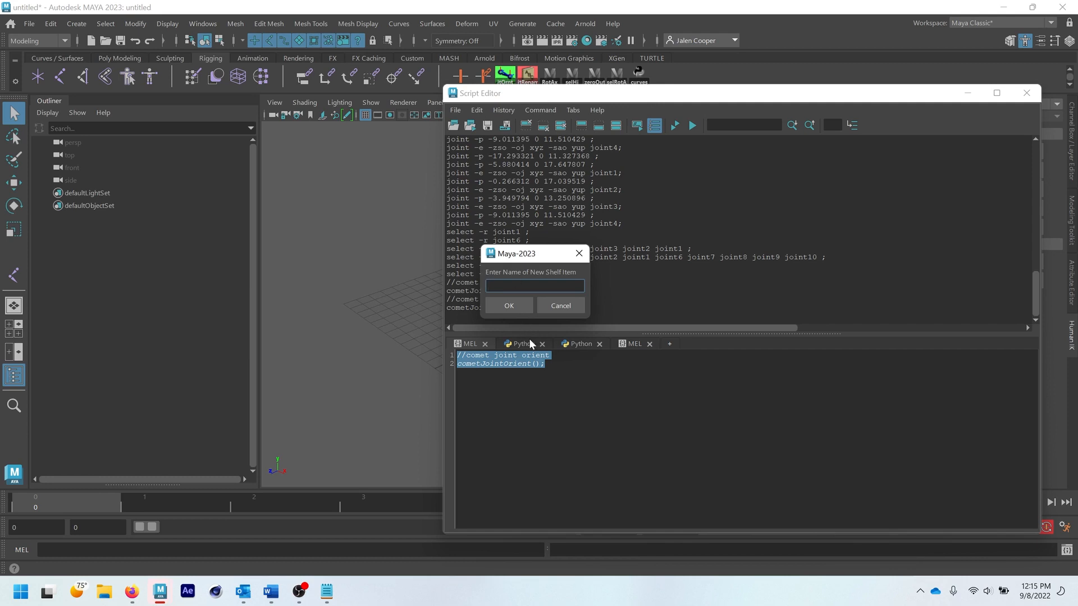
text(jntOrntv2)
click(507, 306)
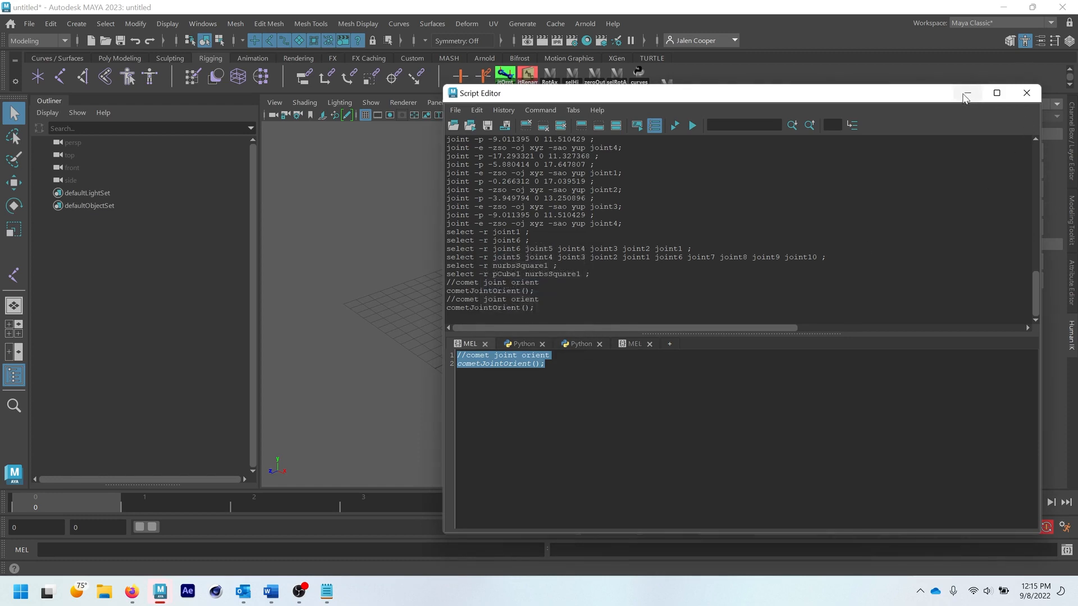
- Minimize the Script Editor and open the new jntOrntv2 shelf item in the Shelf Editor to review its command
click(967, 93)
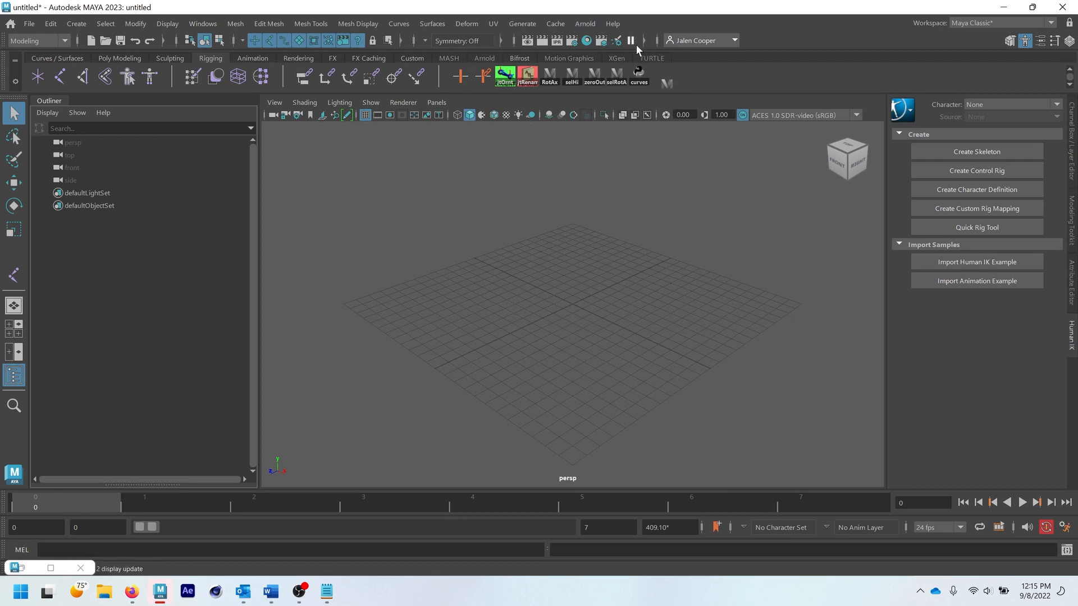
right_click(667, 82)
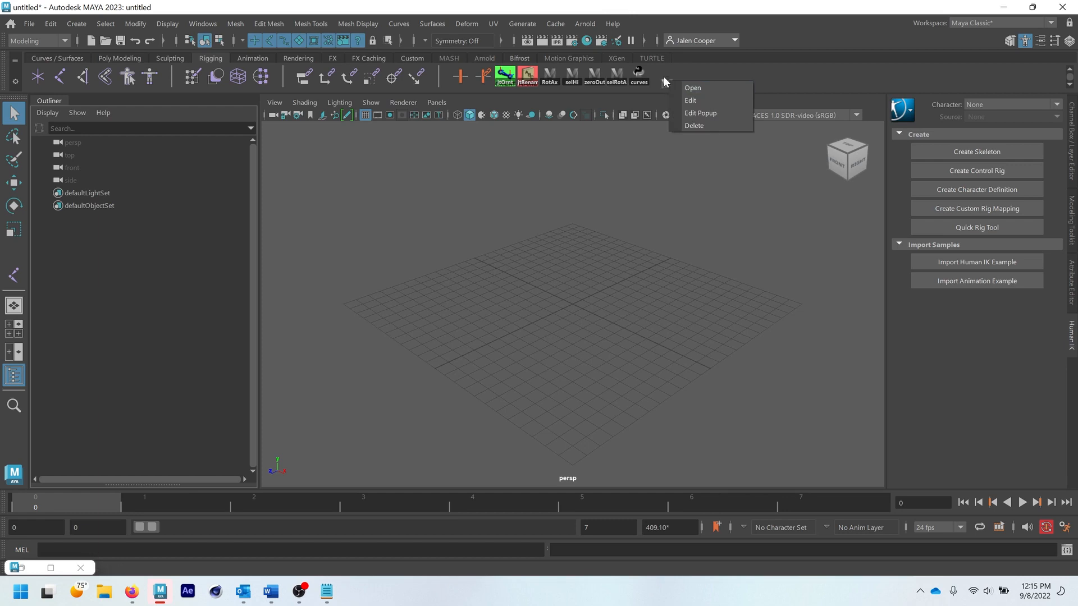
click(689, 96)
drag(511, 170, 485, 155)
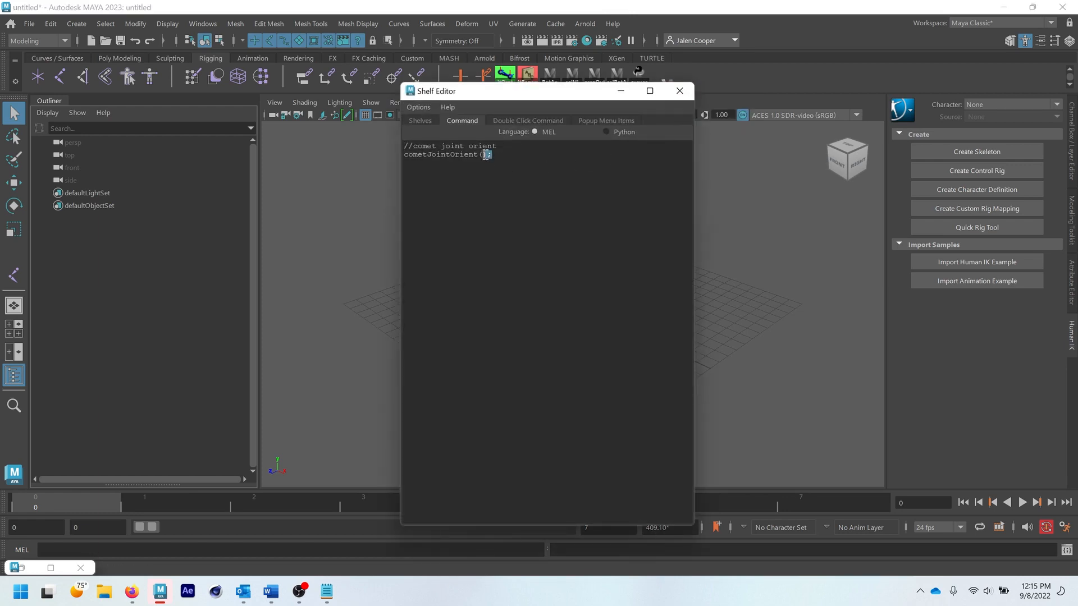
click(501, 158)
drag(525, 88, 544, 89)
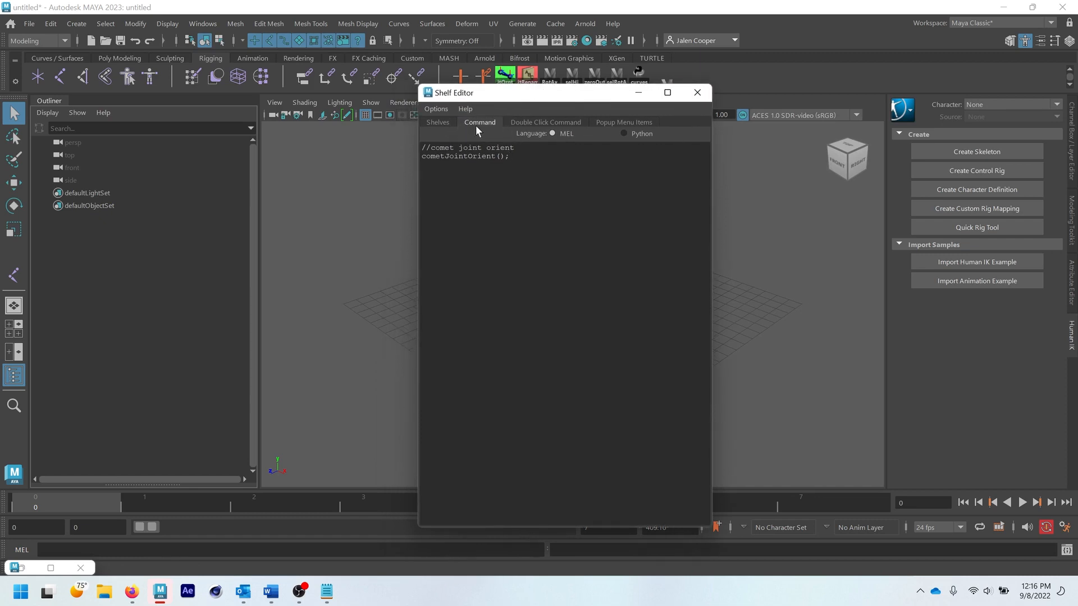
- Give the jntOrntv2 shelf item the factory icon absoluteView.png in the Shelf Editor
click(429, 122)
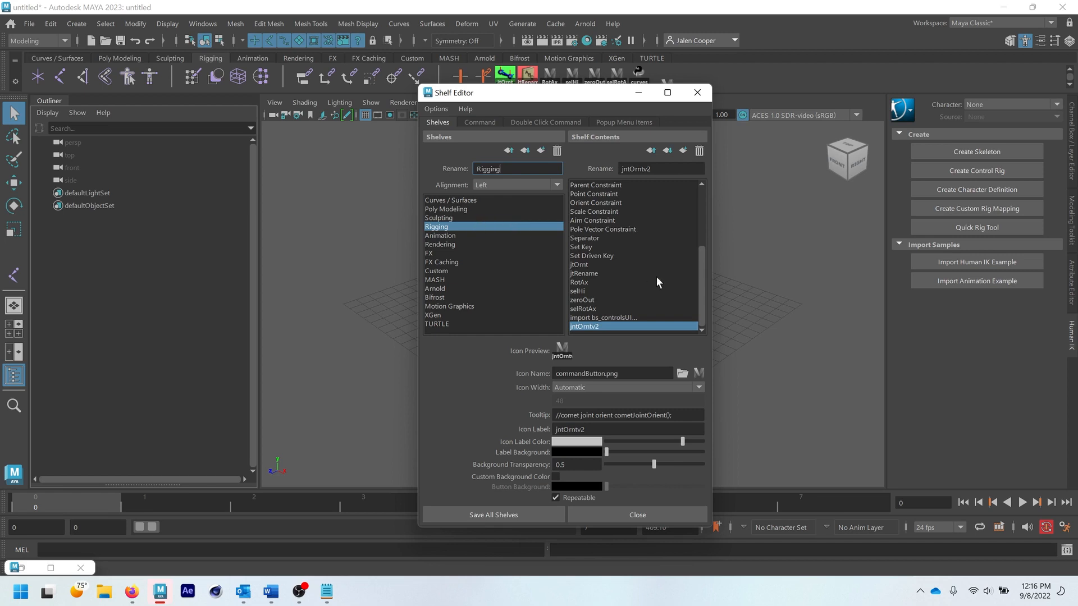
drag(584, 93, 575, 65)
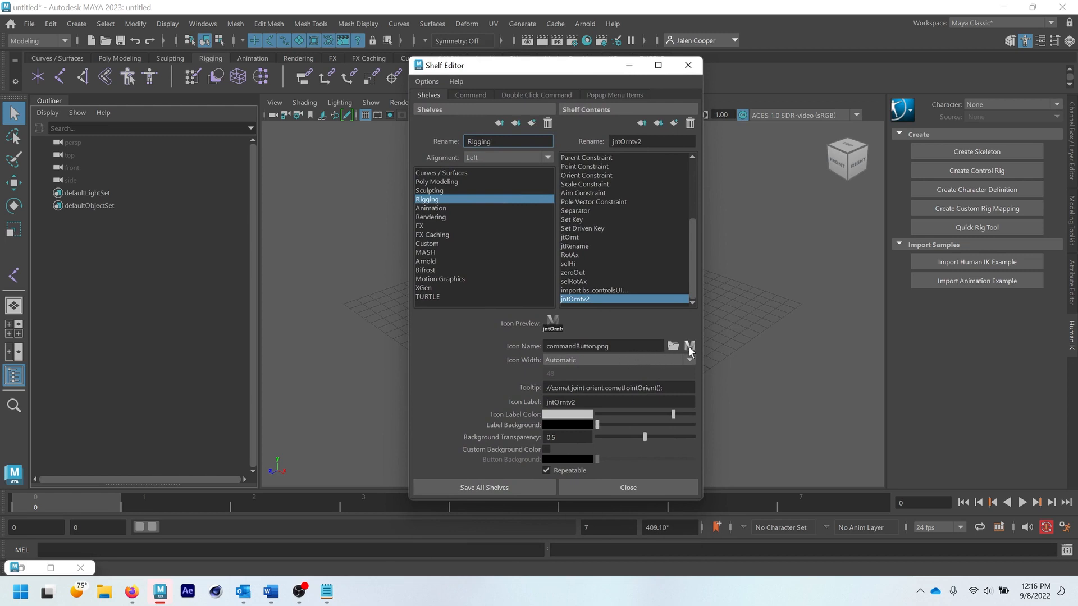
drag(566, 71, 561, 73)
drag(464, 121, 462, 121)
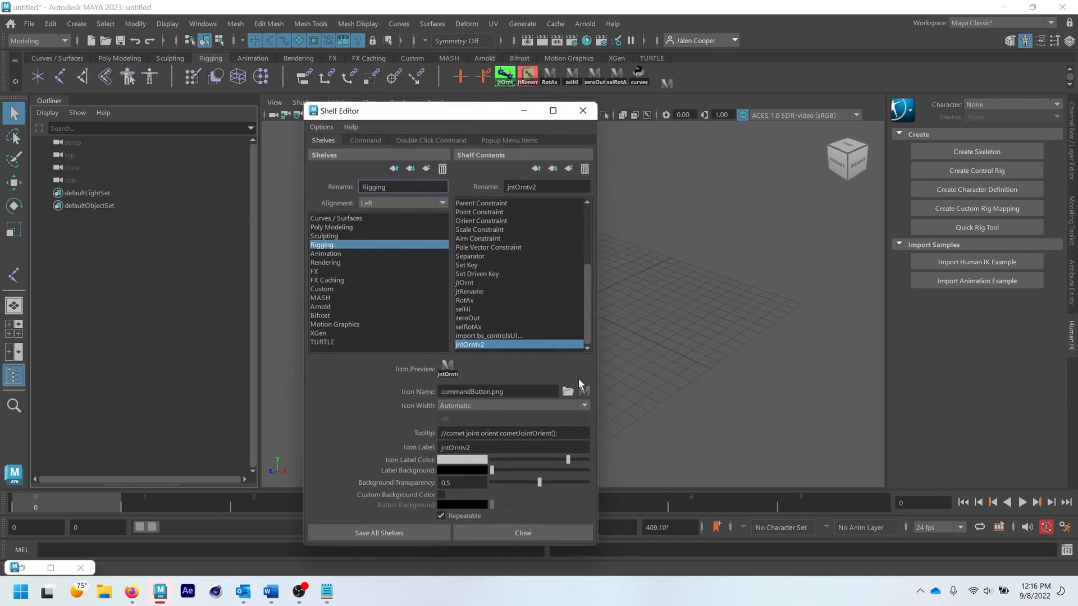
click(584, 391)
click(460, 310)
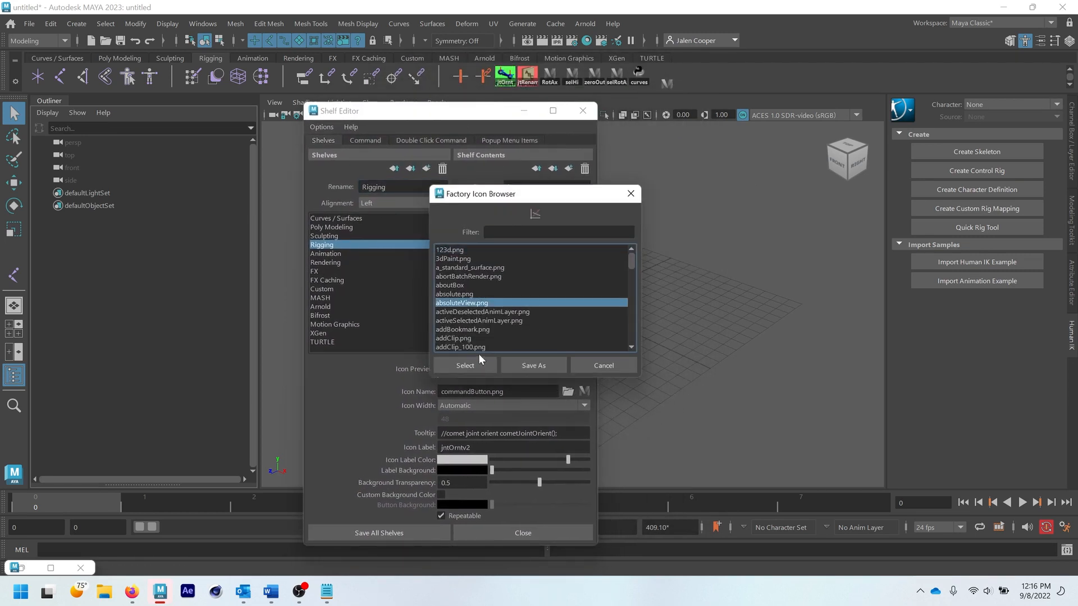
click(472, 365)
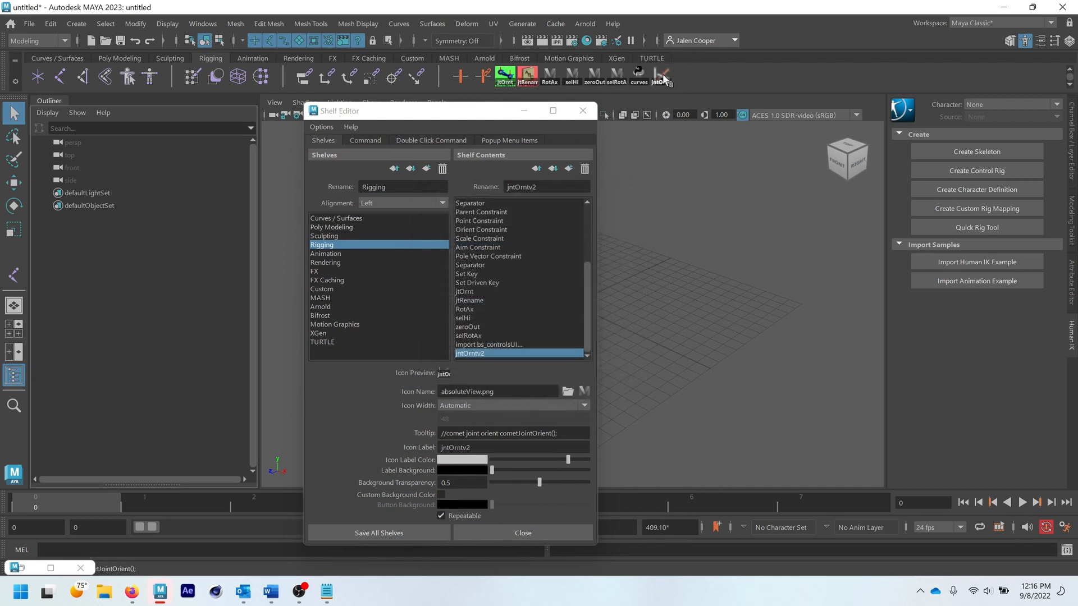
- Browse for a custom icon for the jntOrntv2 shelf item and go to the Documents\maya\2023 folder
drag(489, 117, 498, 107)
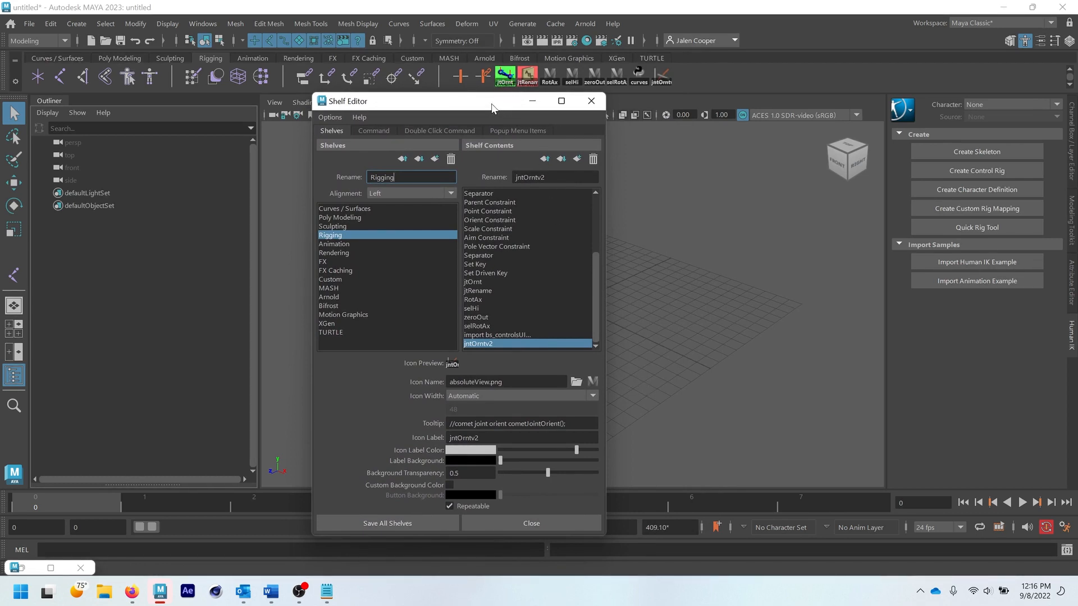
drag(492, 104, 493, 96)
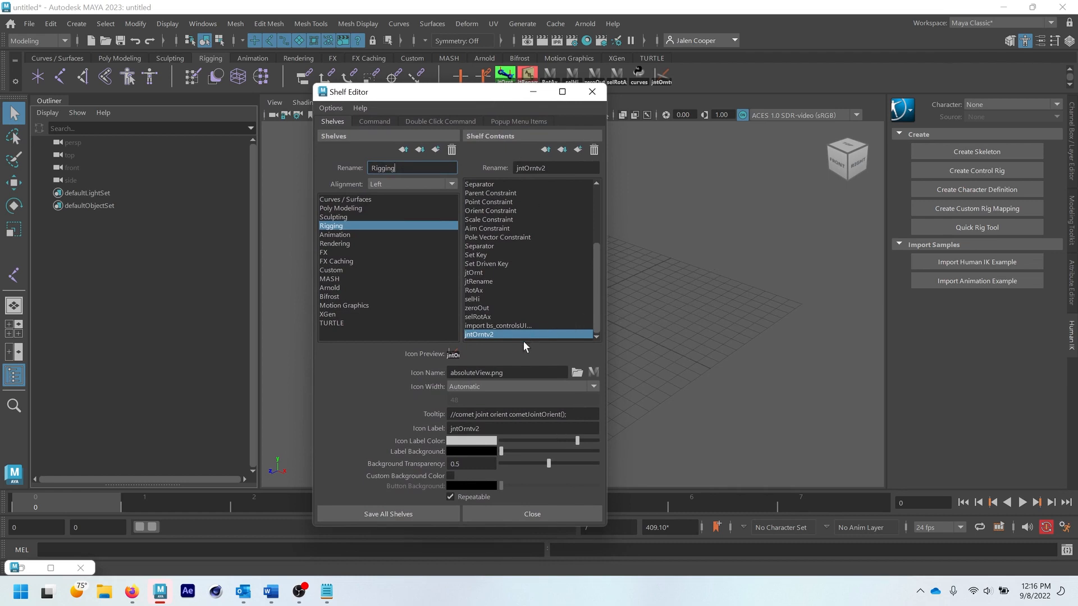
click(576, 373)
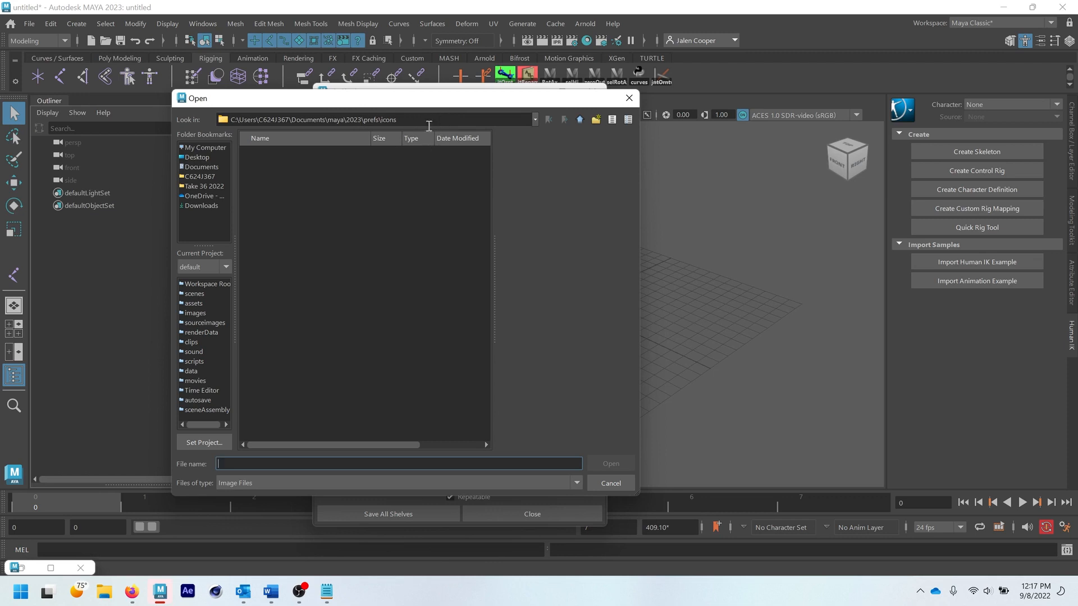
click(580, 120)
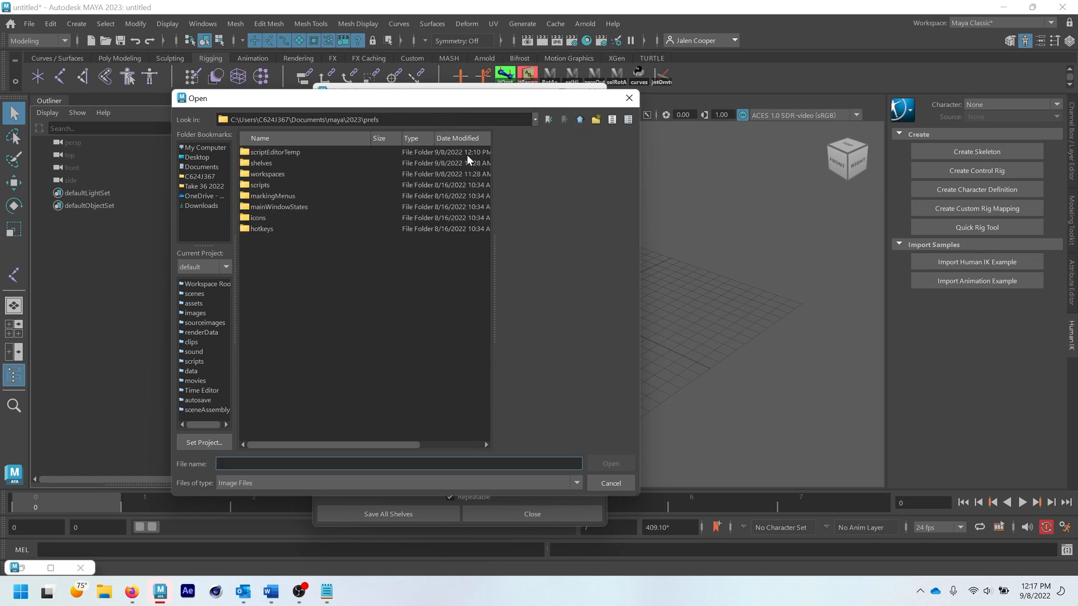
double_click(258, 185)
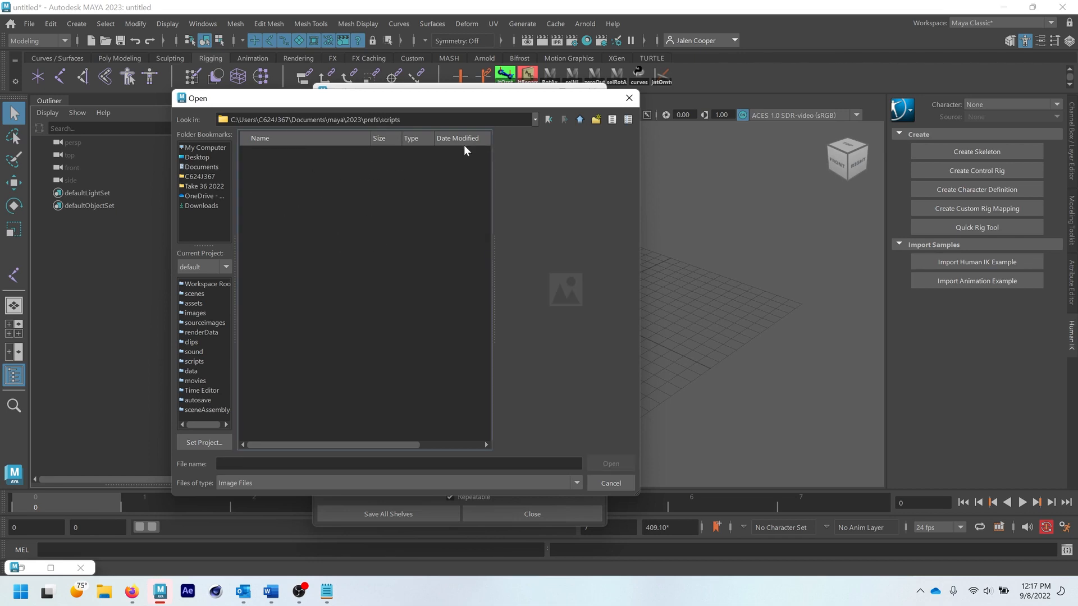
click(580, 121)
click(581, 120)
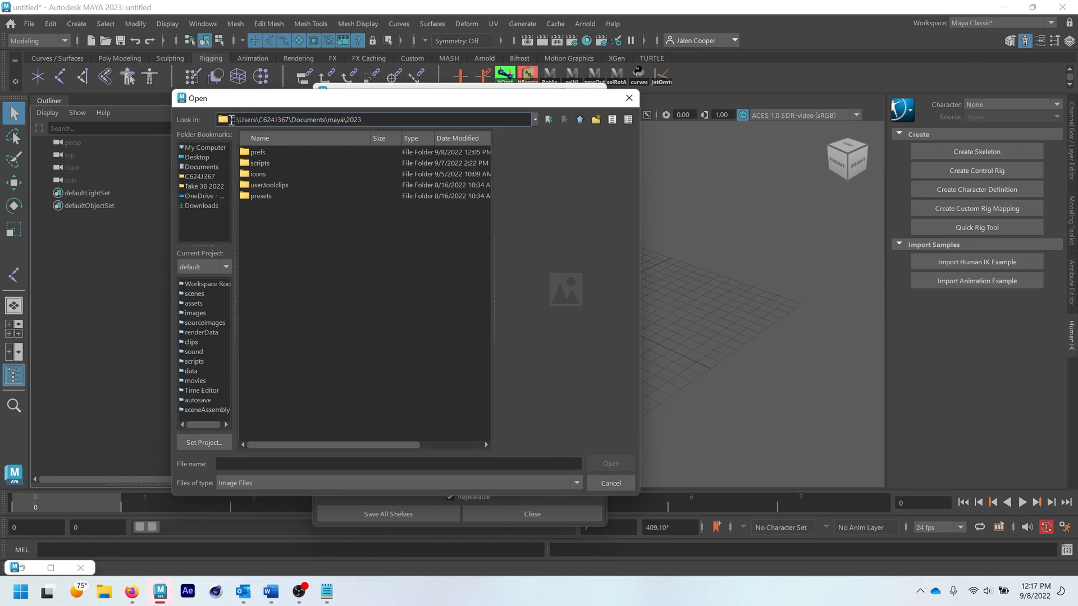
- Compare the Documents\maya\2023 folder path with the Windows scripts path in the Word document, then return to Maya's file browser
drag(232, 122, 375, 122)
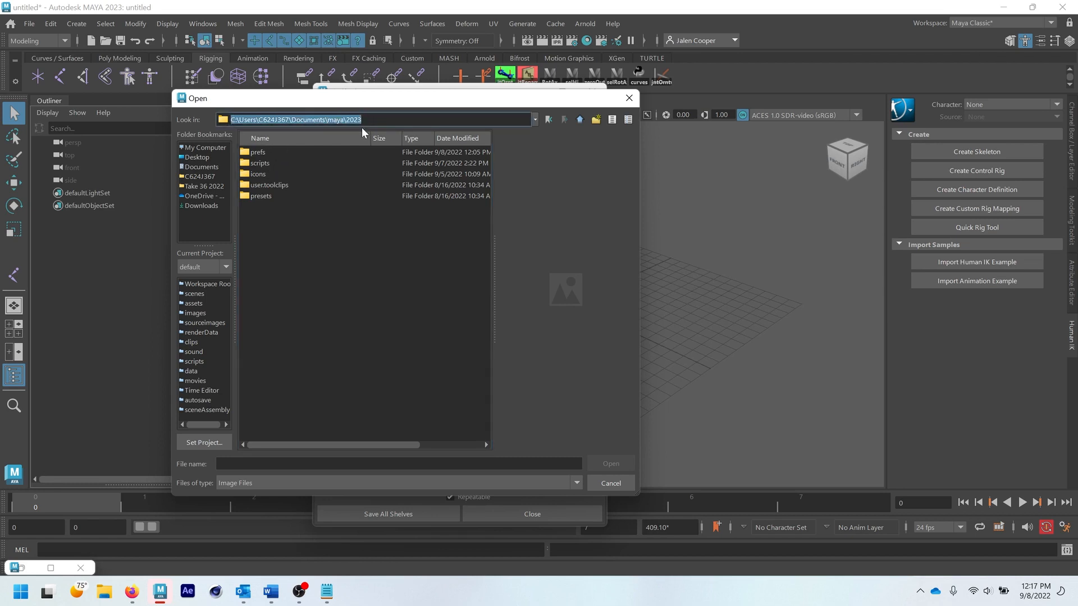
click(375, 122)
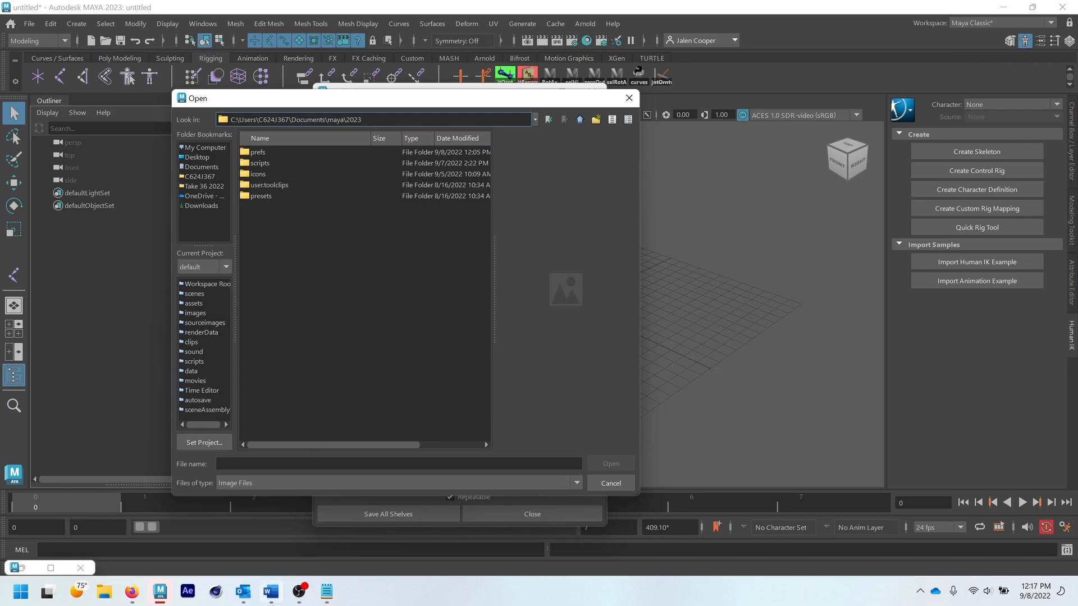
click(272, 594)
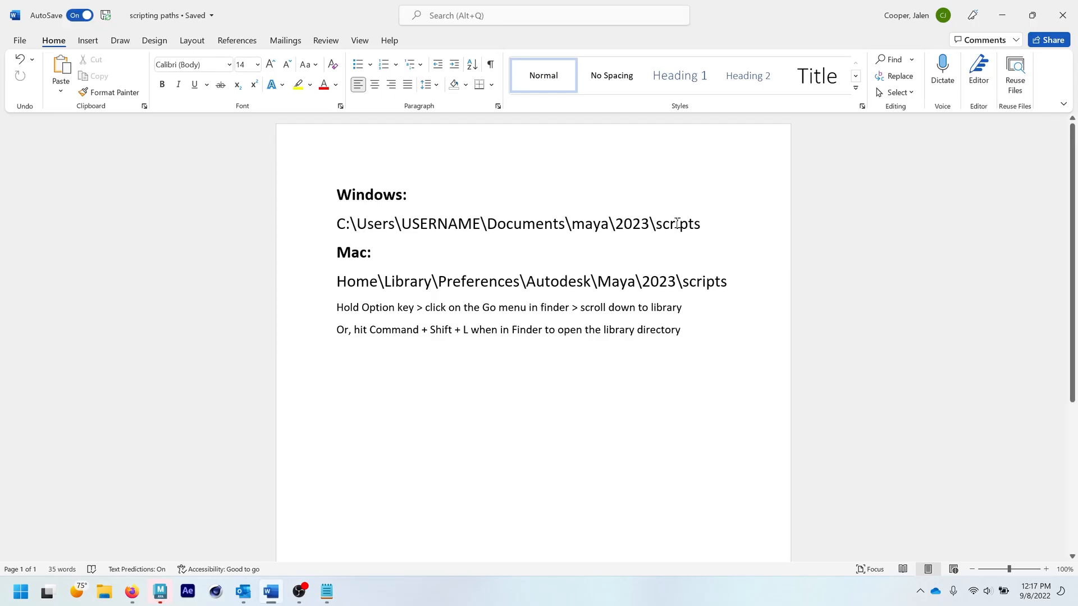
click(1002, 20)
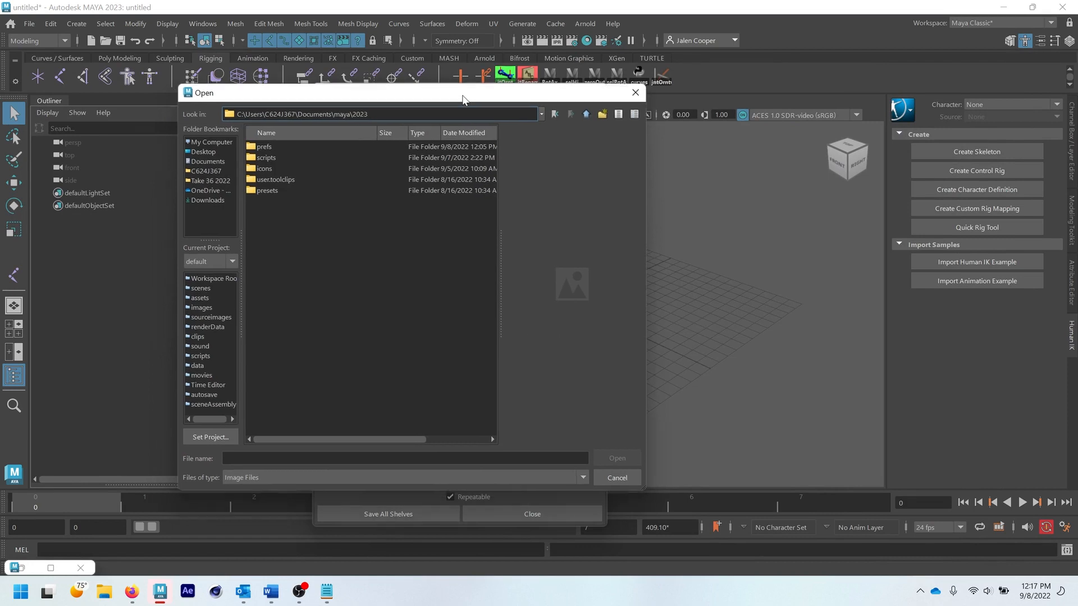
- Set the jntOrntv2 icon to cometJointOrient.bmp from the maya\2023\scripts folder and save all shelves
double_click(265, 158)
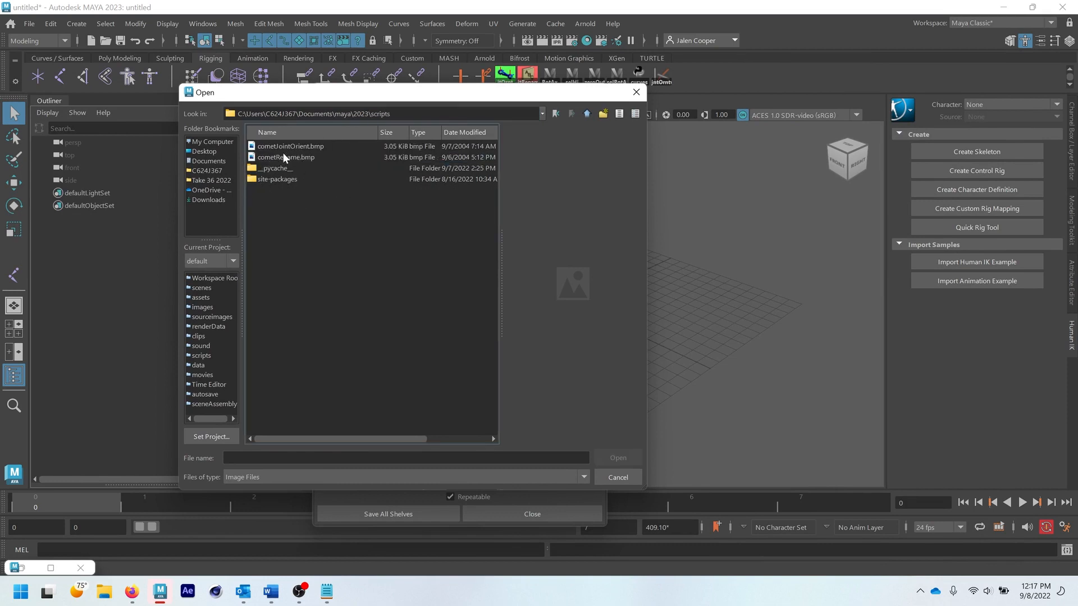
drag(353, 101, 362, 108)
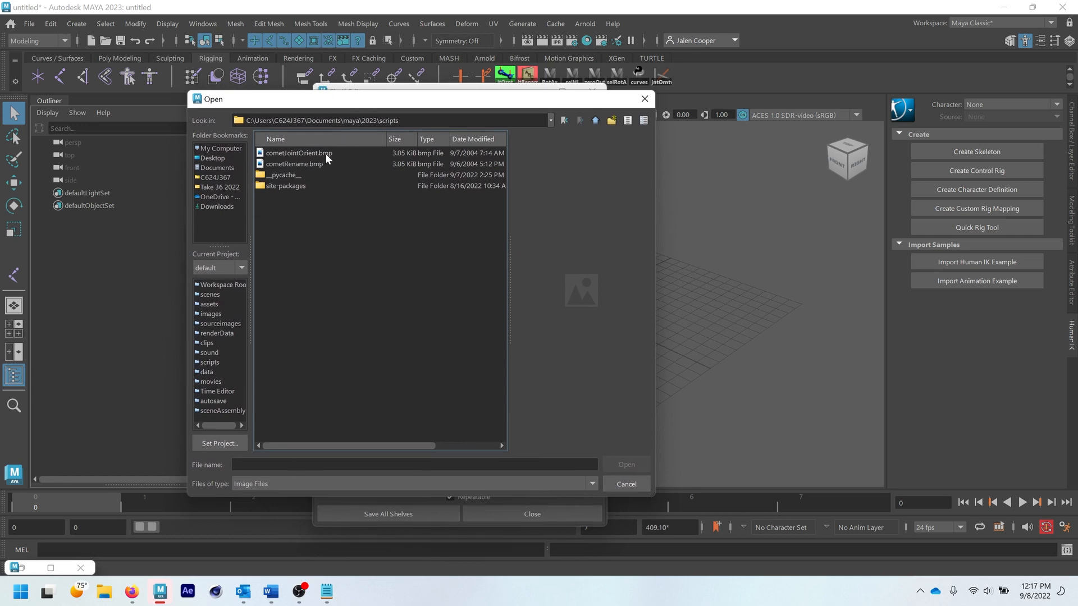
click(325, 153)
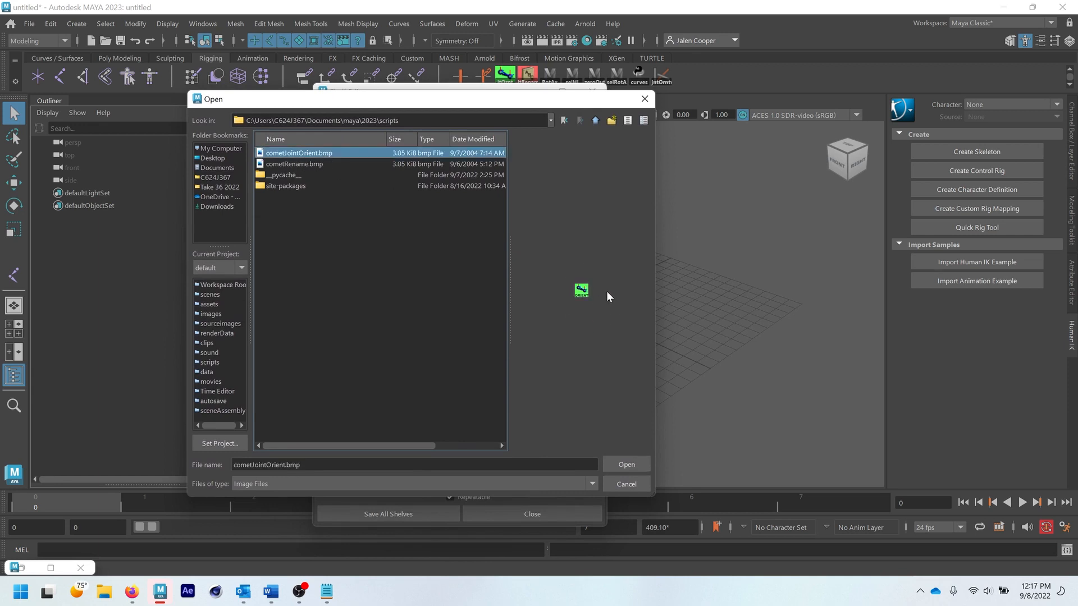
click(625, 457)
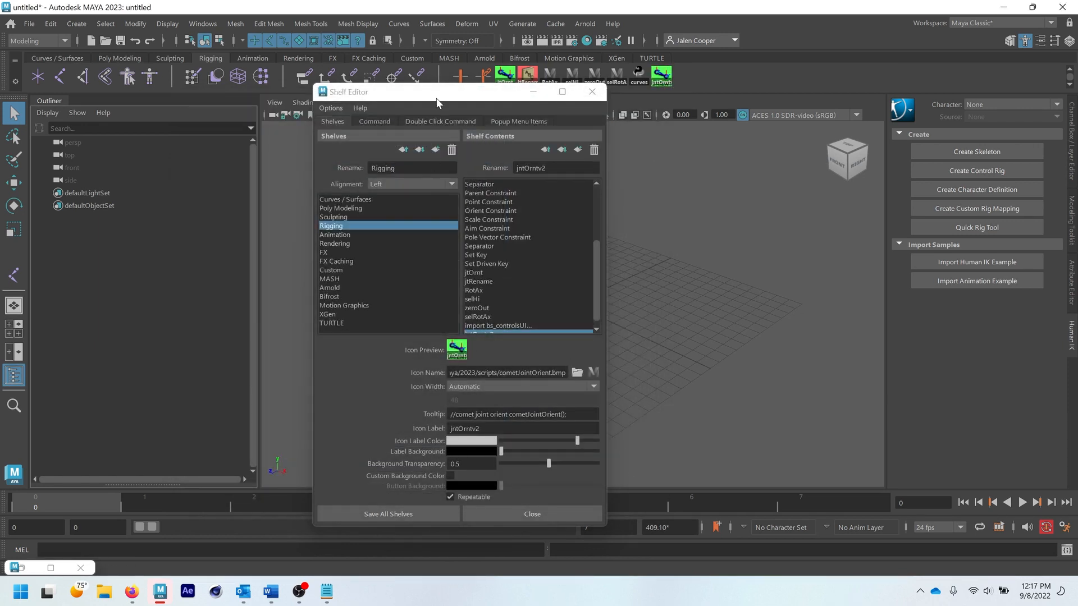
drag(436, 99, 431, 92)
click(380, 508)
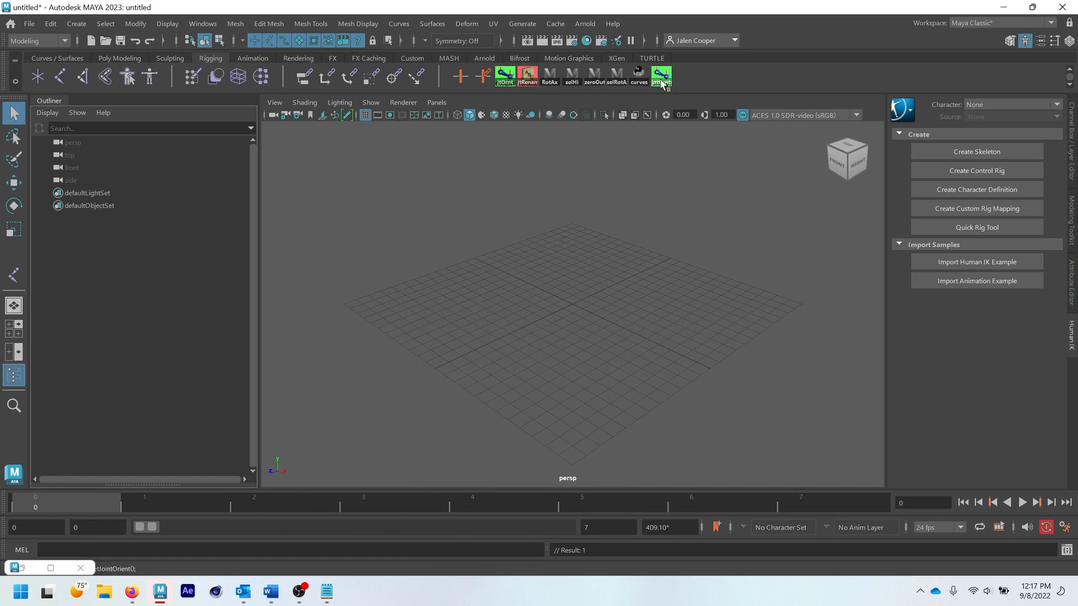
- Test the jntOrntv2 shelf item by launching cometJointOrient from it, and close the tool window
click(662, 83)
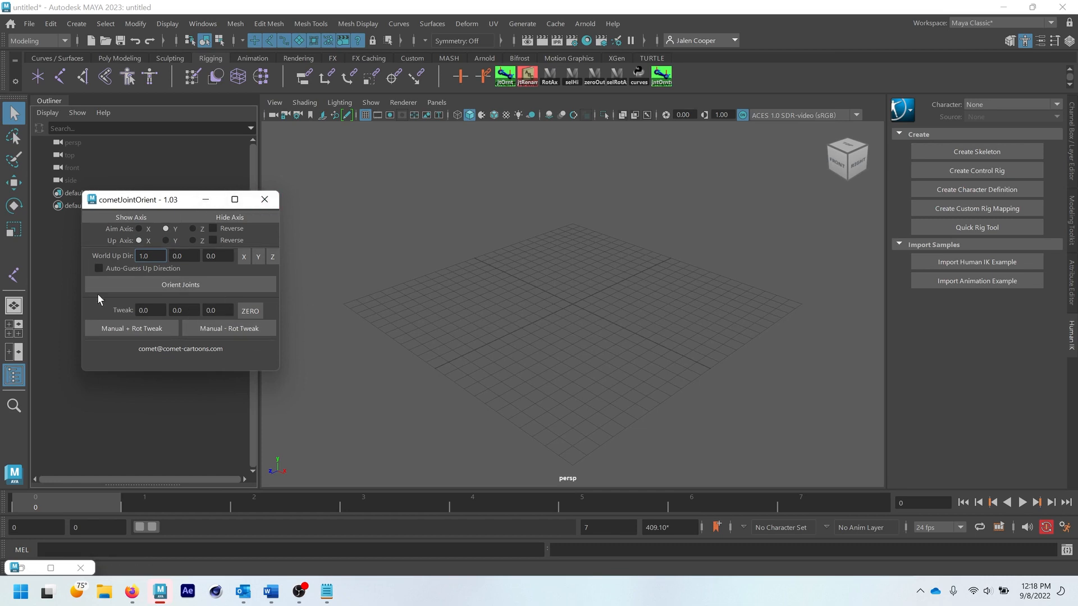
drag(169, 200, 187, 177)
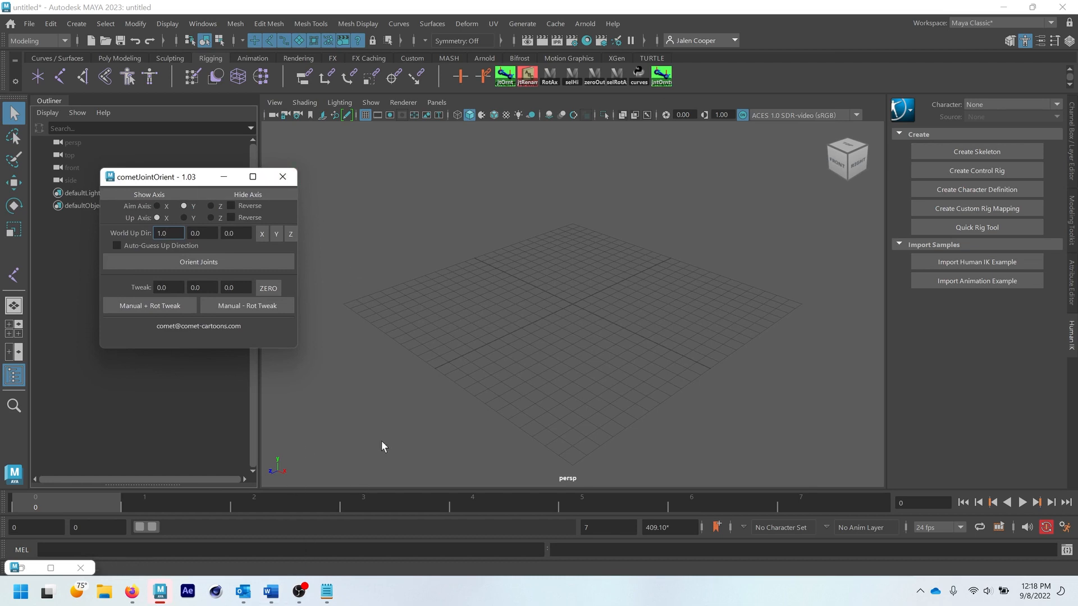
click(282, 177)
click(661, 76)
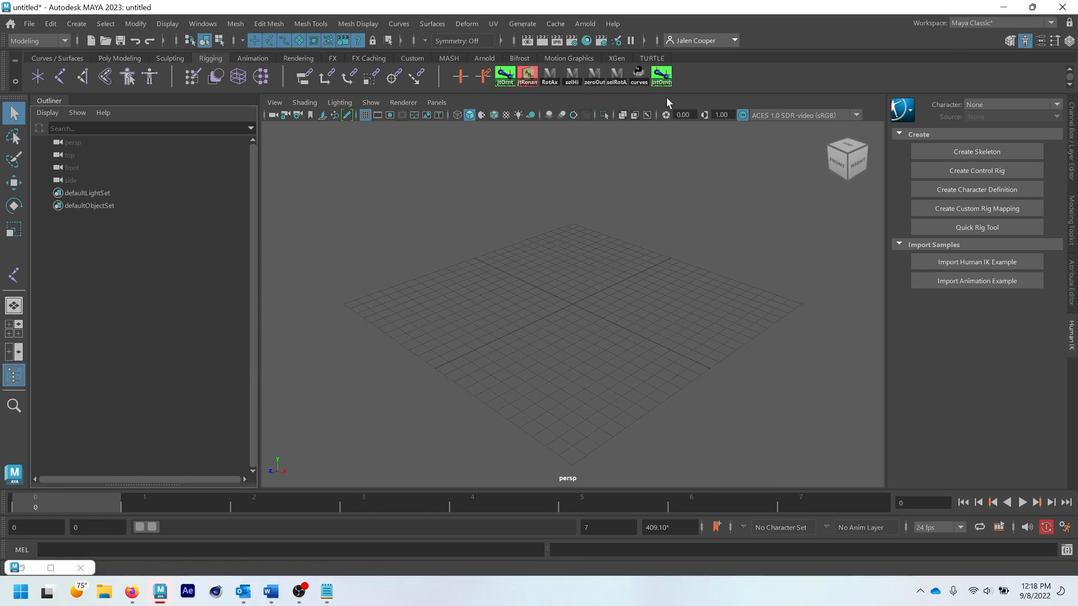
- Look through the Curves / Surfaces, Poly Modeling and Sculpting shelves and return to the Rigging shelf
click(68, 59)
click(102, 59)
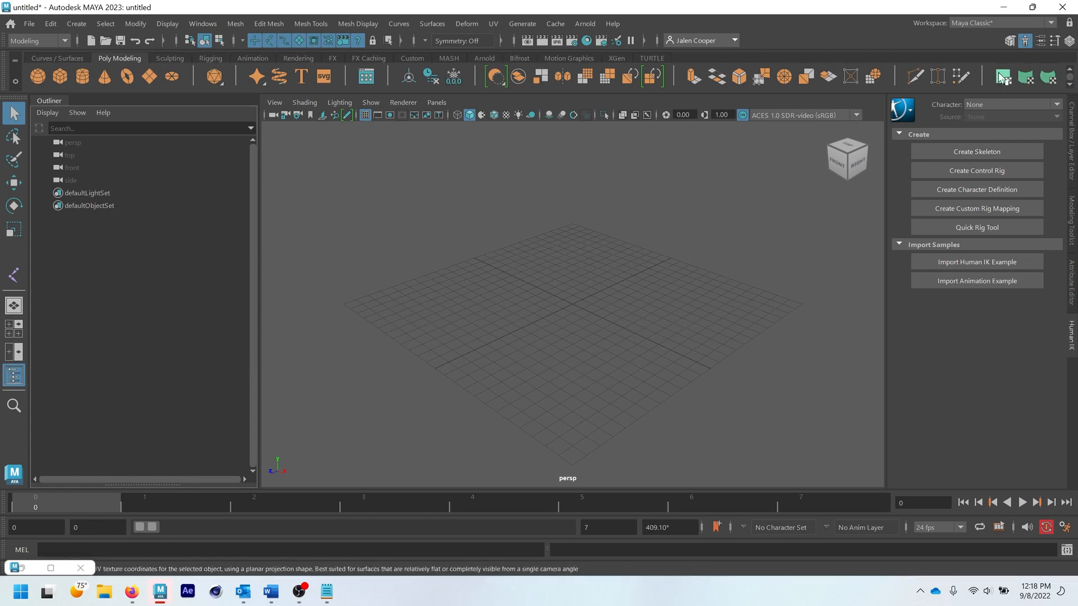
click(175, 59)
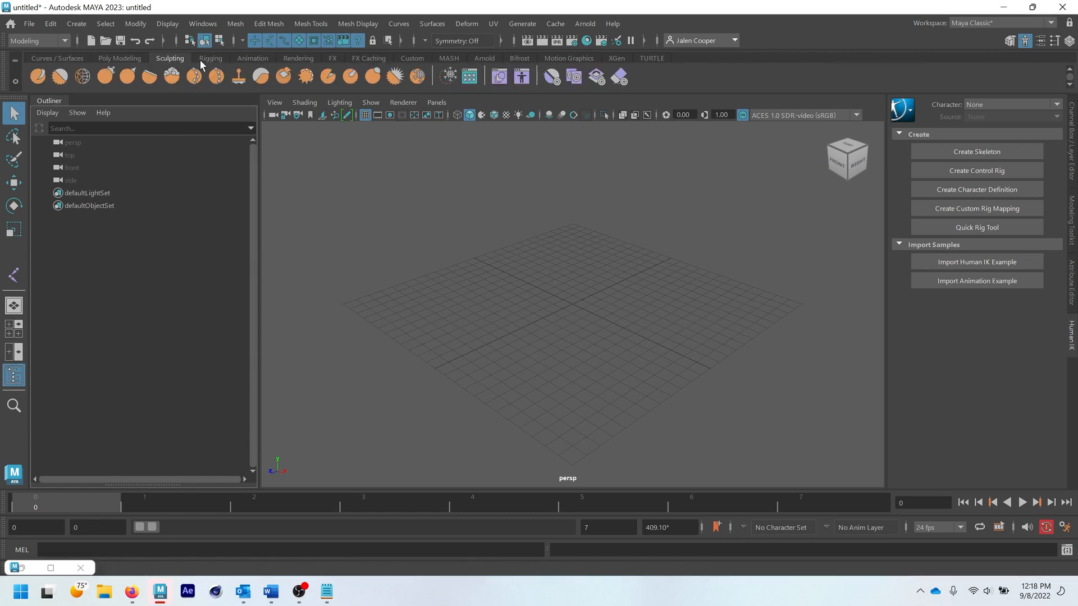
click(203, 59)
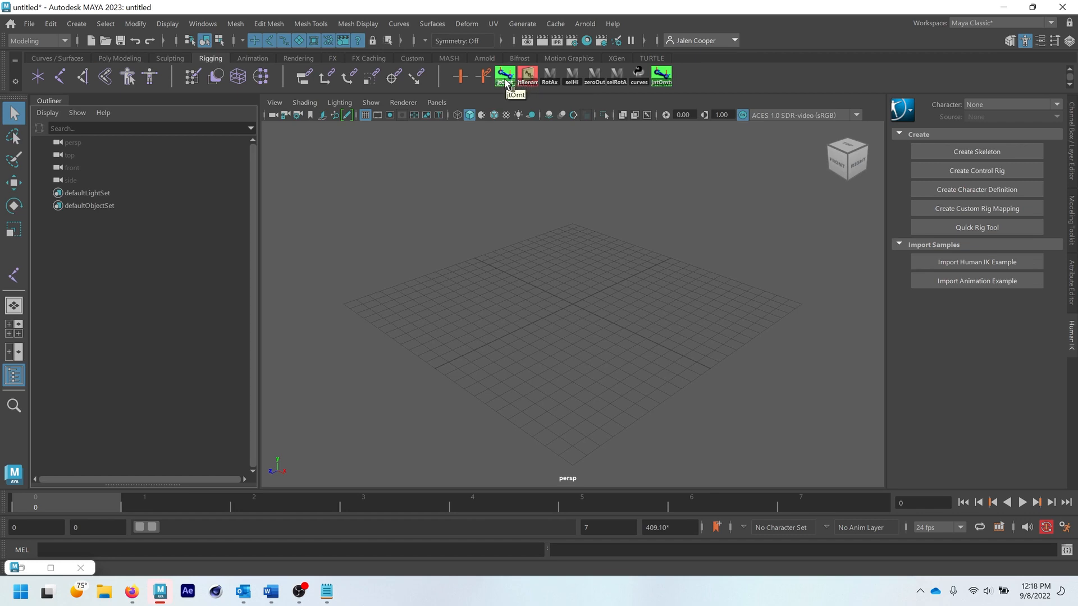
- Open the jtRename shelf item in the Shelf Editor, examine its MEL command at a larger text size, and close the editor
right_click(526, 77)
click(545, 96)
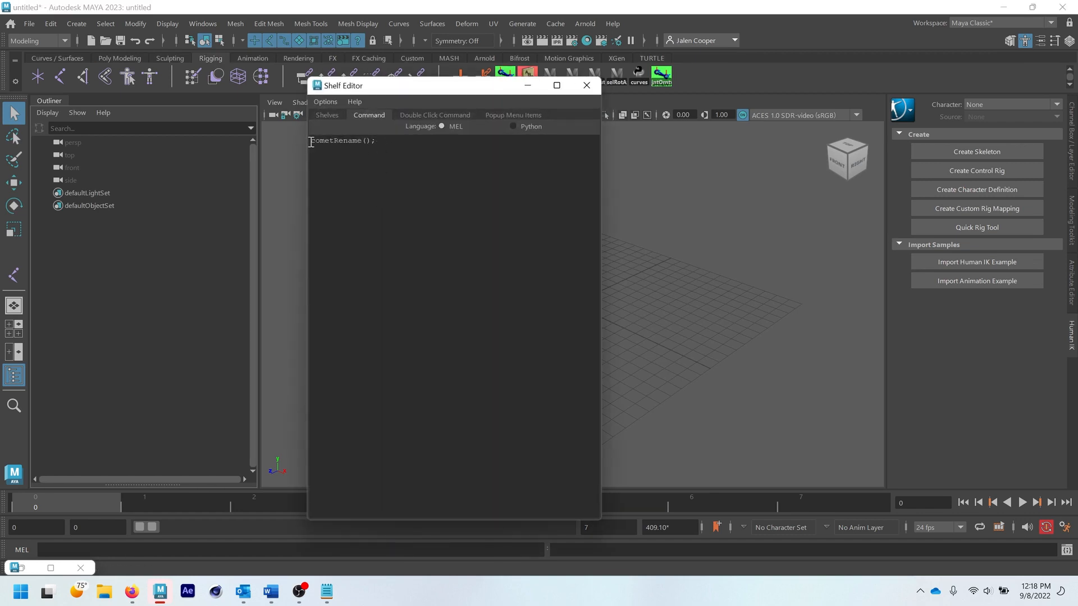
mouse_move(312, 141)
mouse_down()
mouse_move(380, 147)
mouse_move(307, 135)
mouse_up()
click(331, 157)
ctrl+scroll(340, 160, up, 13)
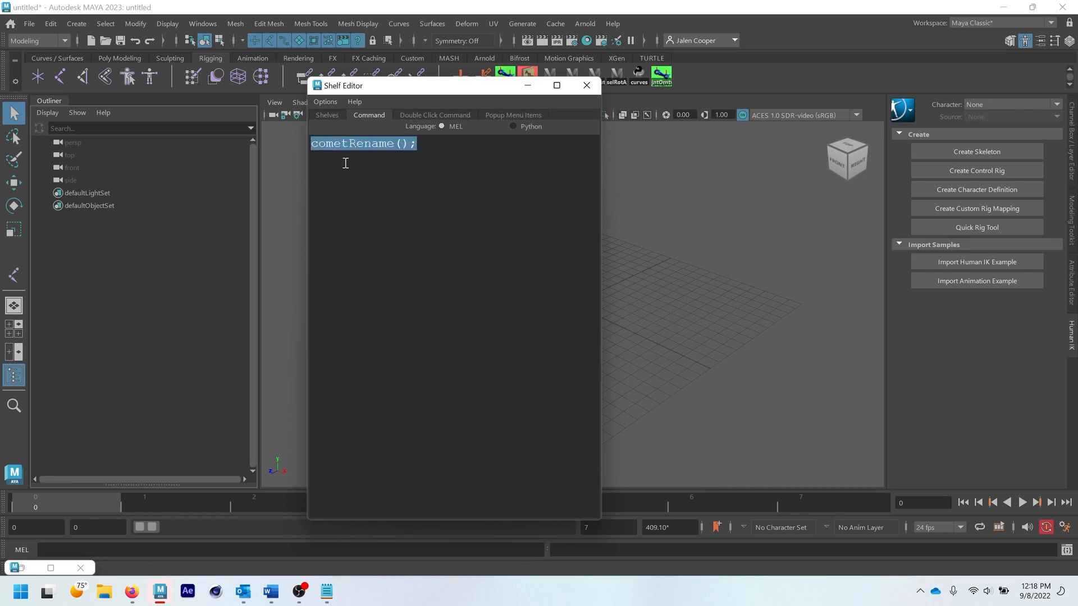
ctrl+scroll(347, 164, up, 1)
click(374, 147)
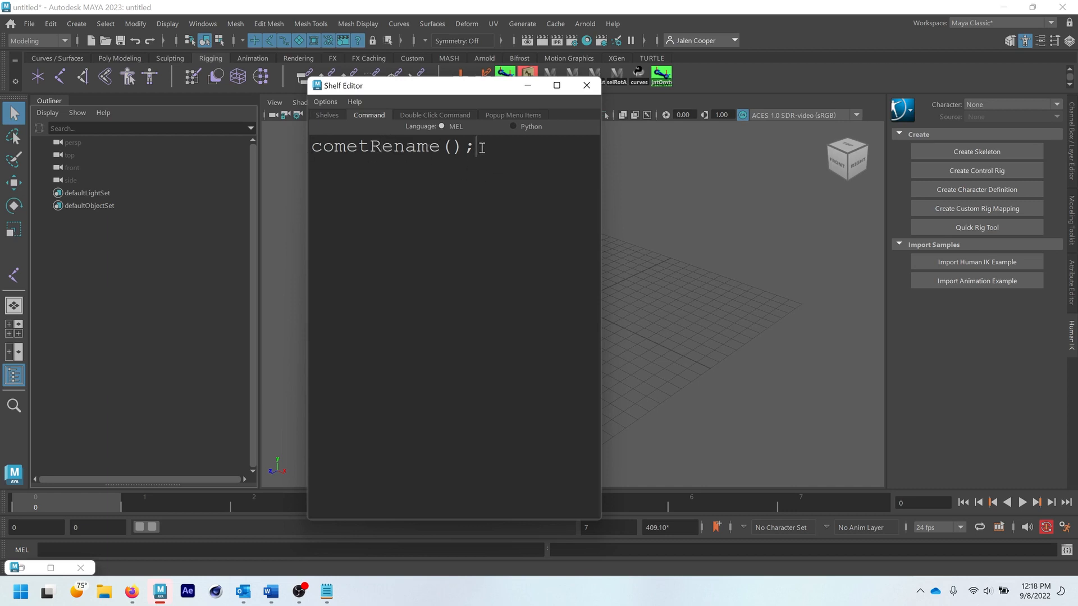
drag(481, 147, 310, 152)
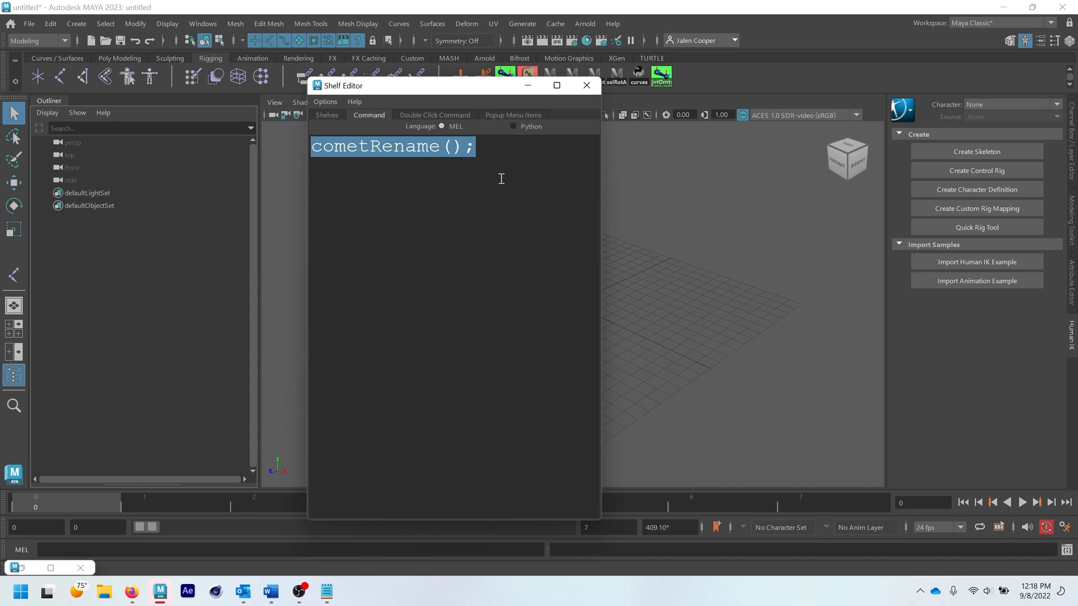
click(587, 86)
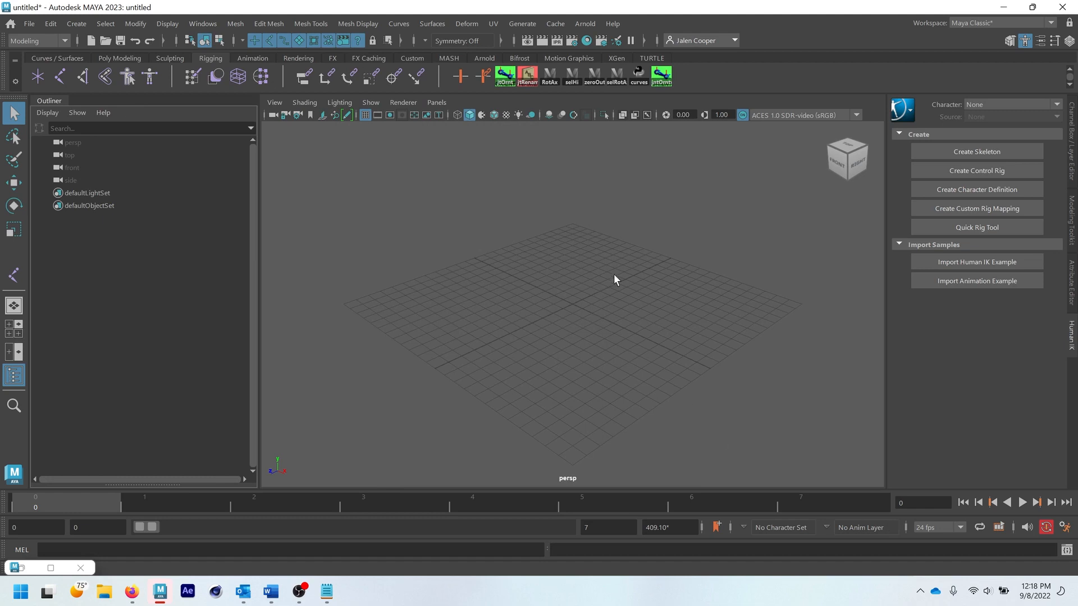
- Open the Script Editor and replace the code in the first MEL tab with cometRename(); at a larger text size
click(1067, 551)
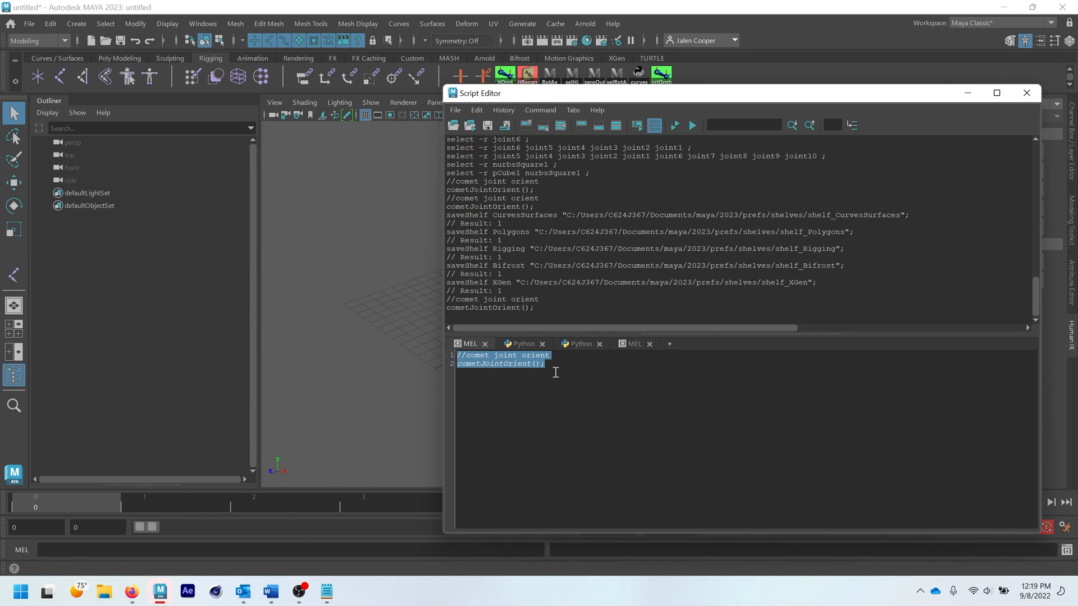
text(comet)
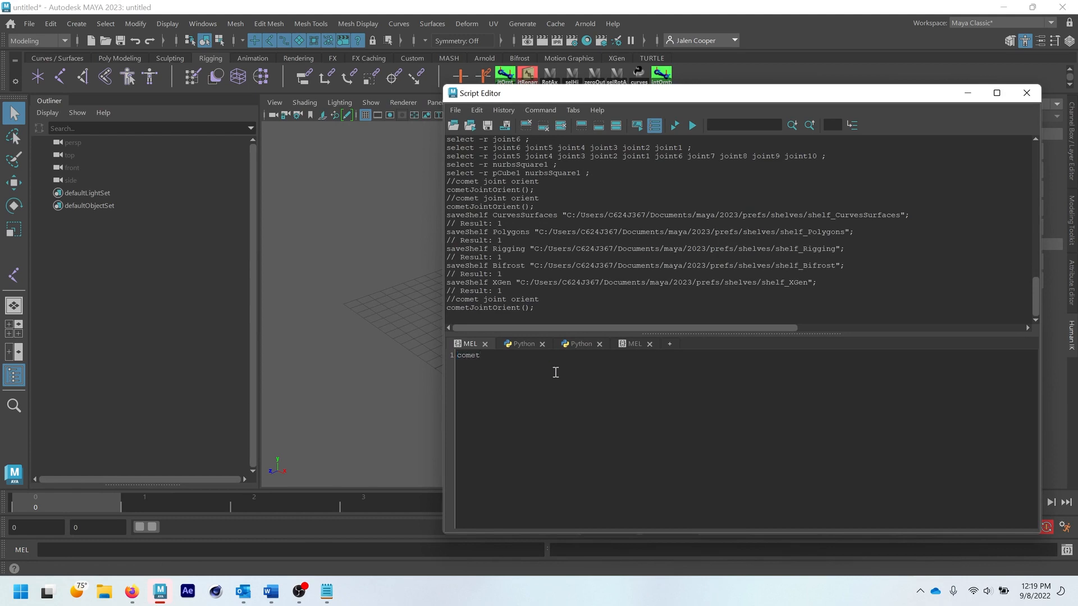
text(Rename();)
key(ctrl+a)
ctrl+scroll(555, 372, up, 8)
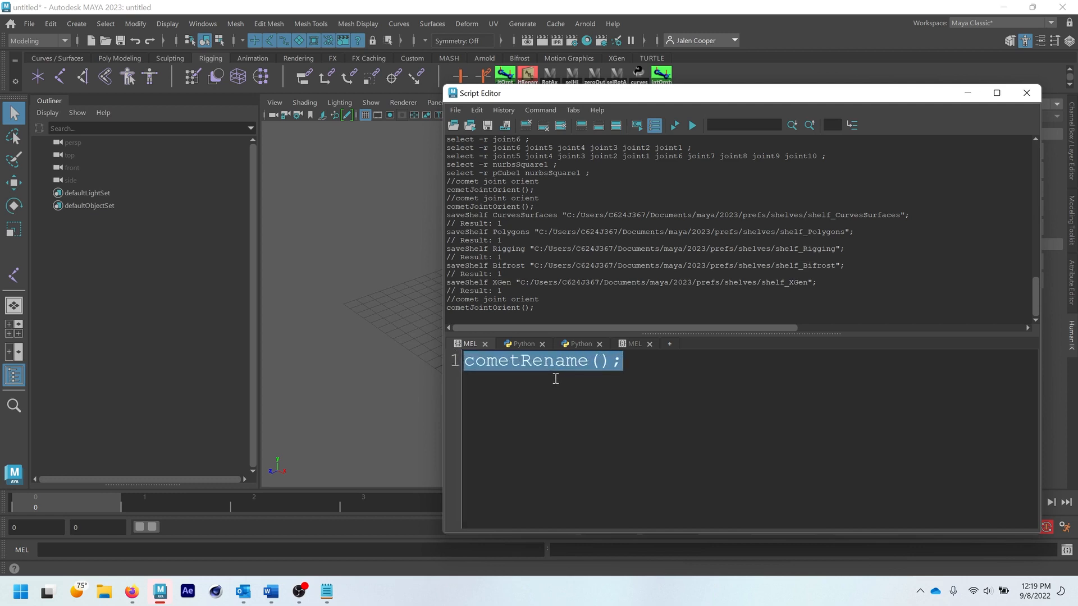
- Add the comment line //comet rename tool above the cometRename(); command
click(476, 363)
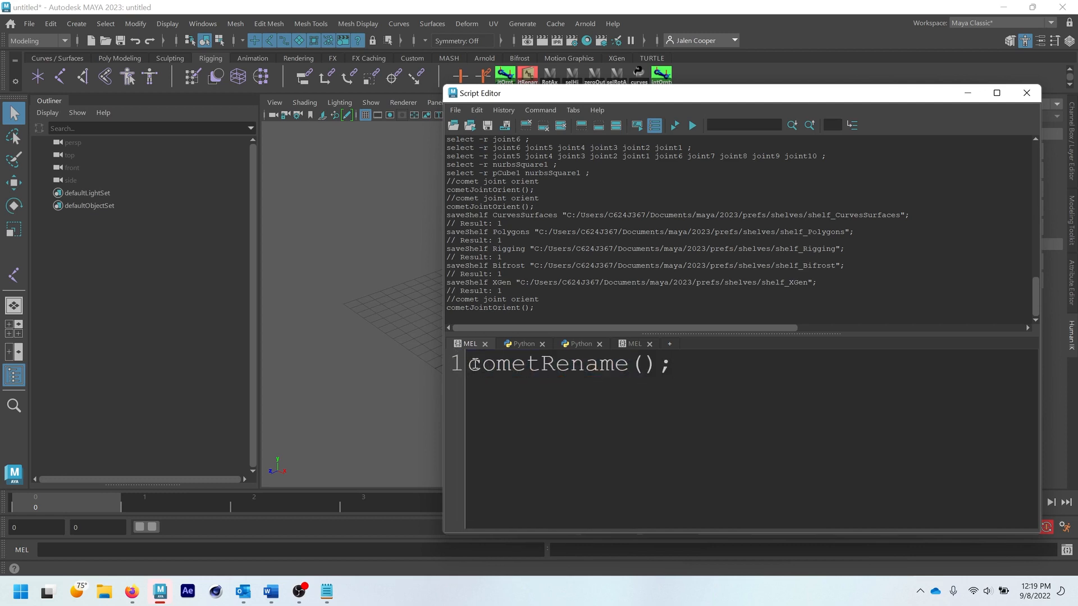
key(Return)
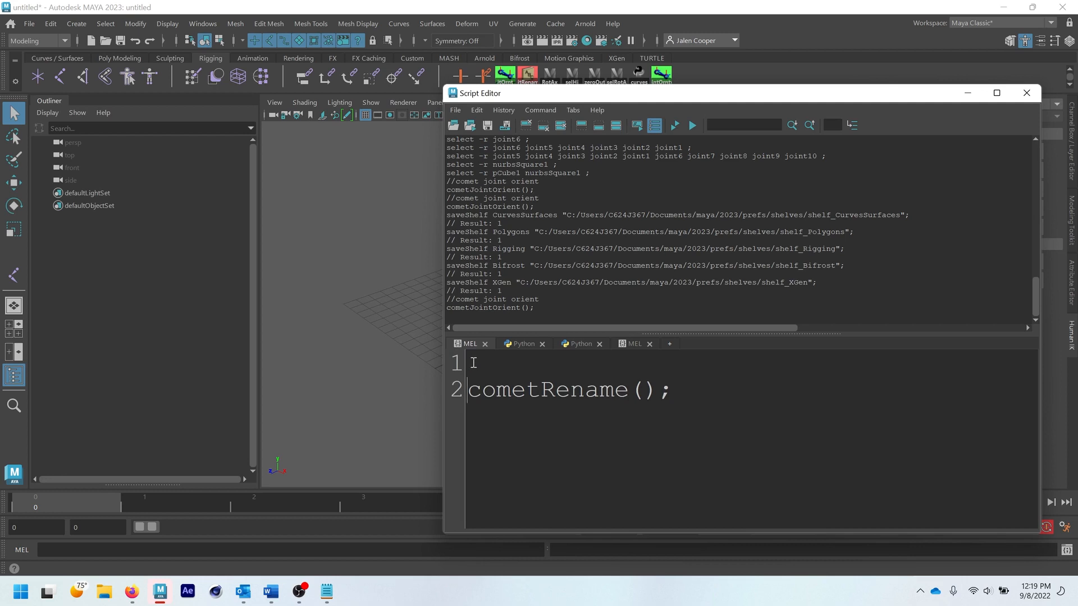
text(//comet renanme tool)
- Select and run both lines of the comet rename code, and close the cometRename window
click(701, 396)
drag(690, 398, 465, 363)
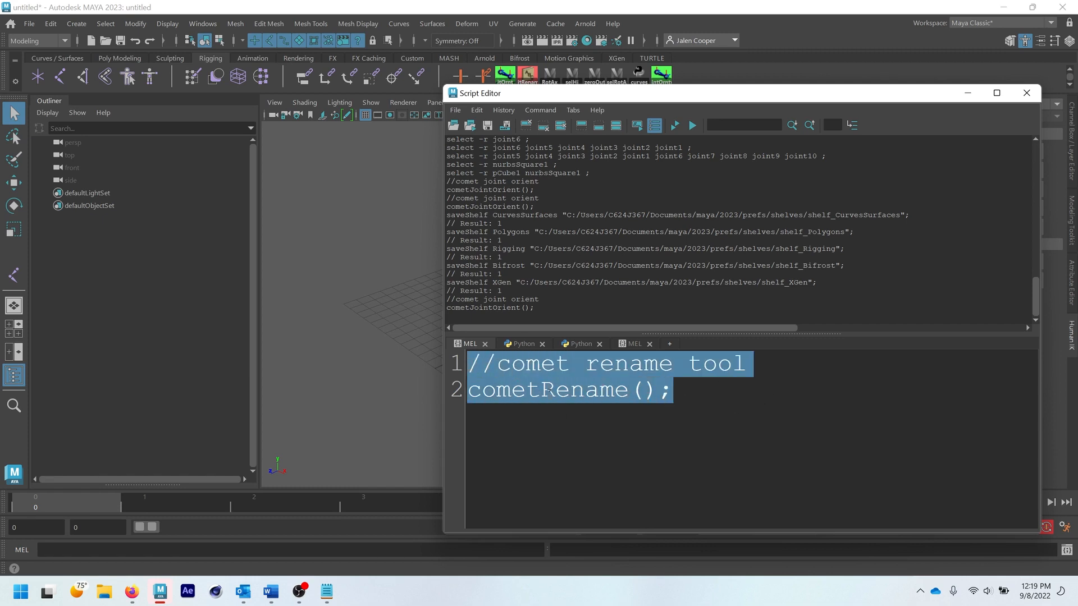
drag(676, 95, 395, 143)
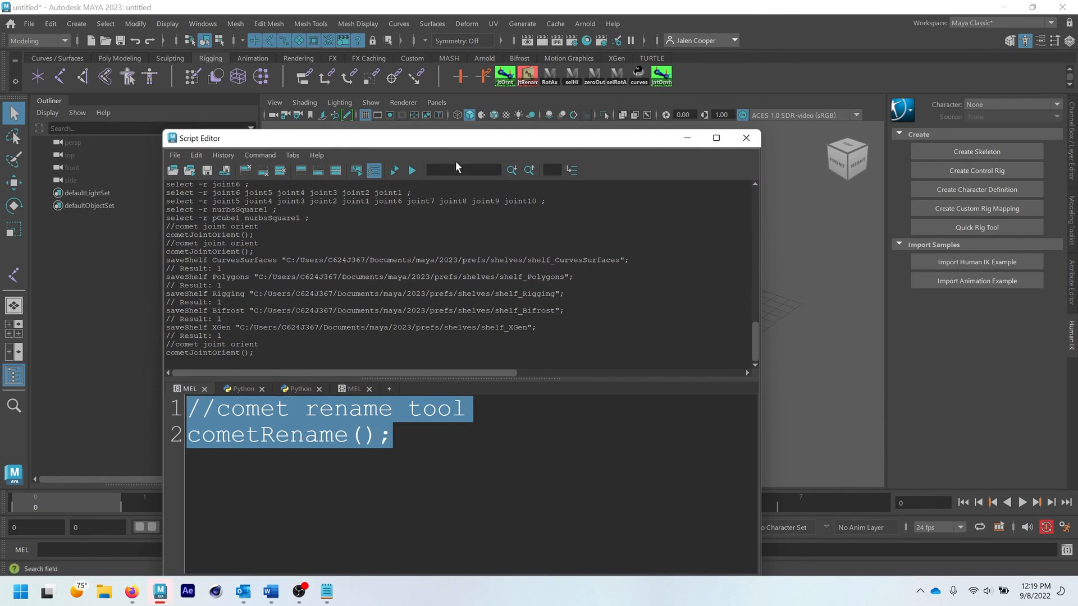
click(412, 169)
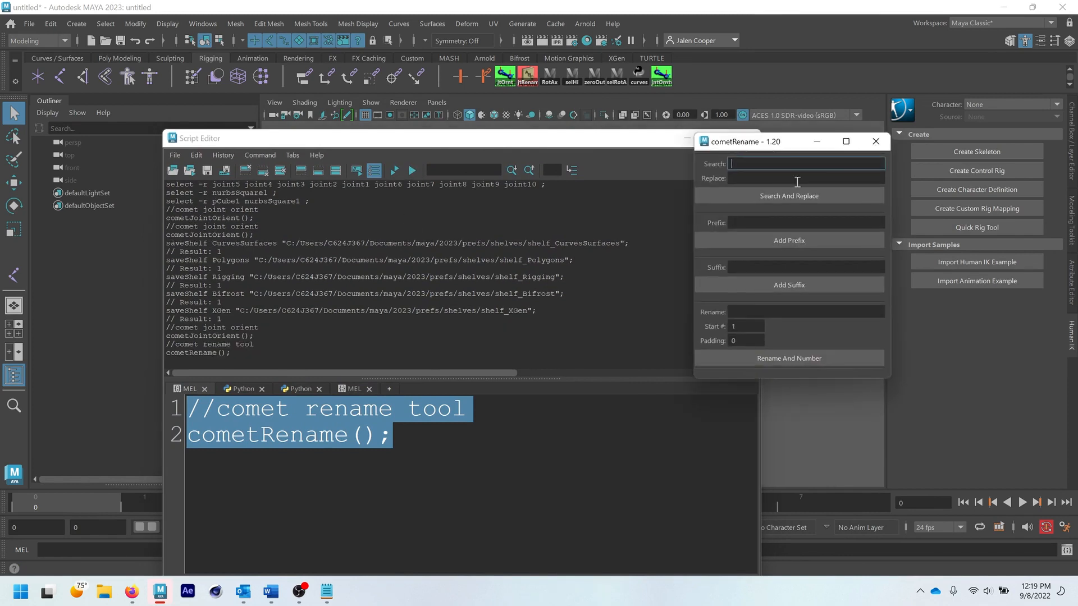
click(876, 142)
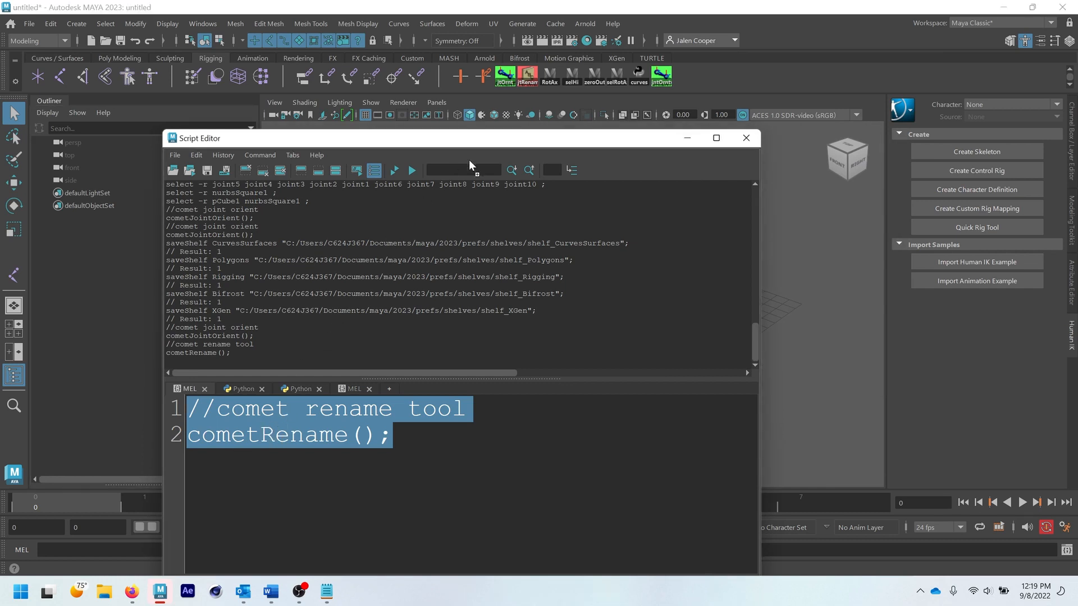
- Add the selected comet rename code to the end of the Rigging shelf as a new item, and close the Script Editor
middle_drag(469, 162, 681, 73)
drag(683, 78, 683, 76)
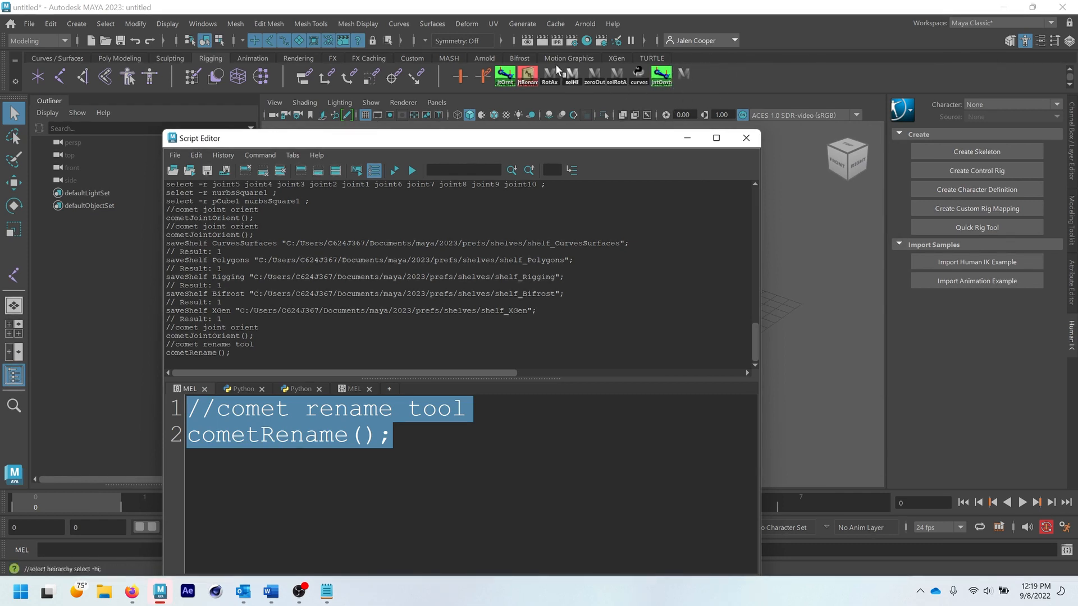
drag(550, 138, 538, 111)
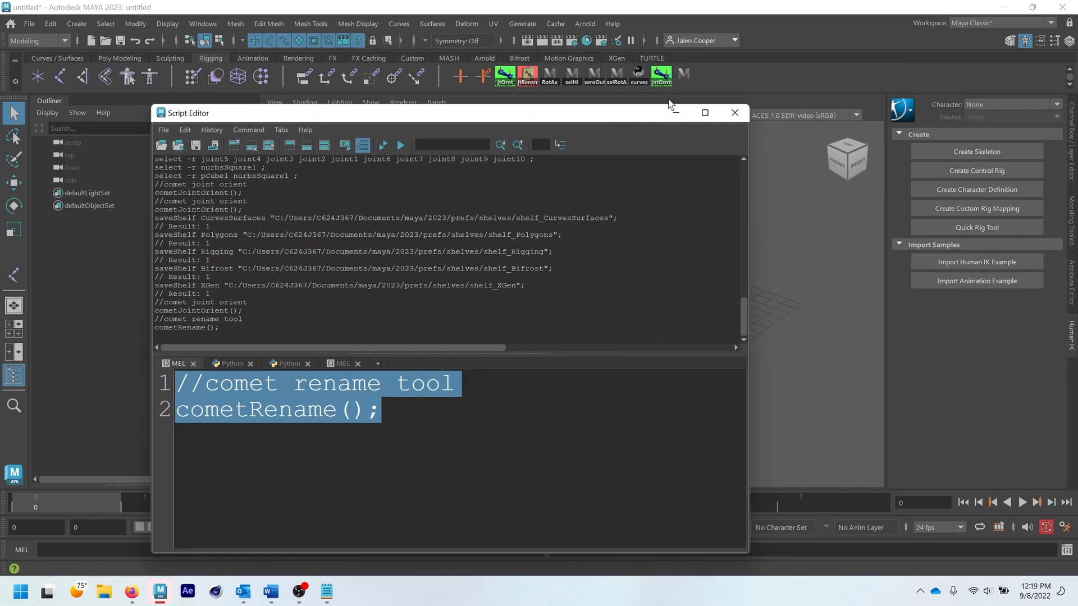
click(734, 112)
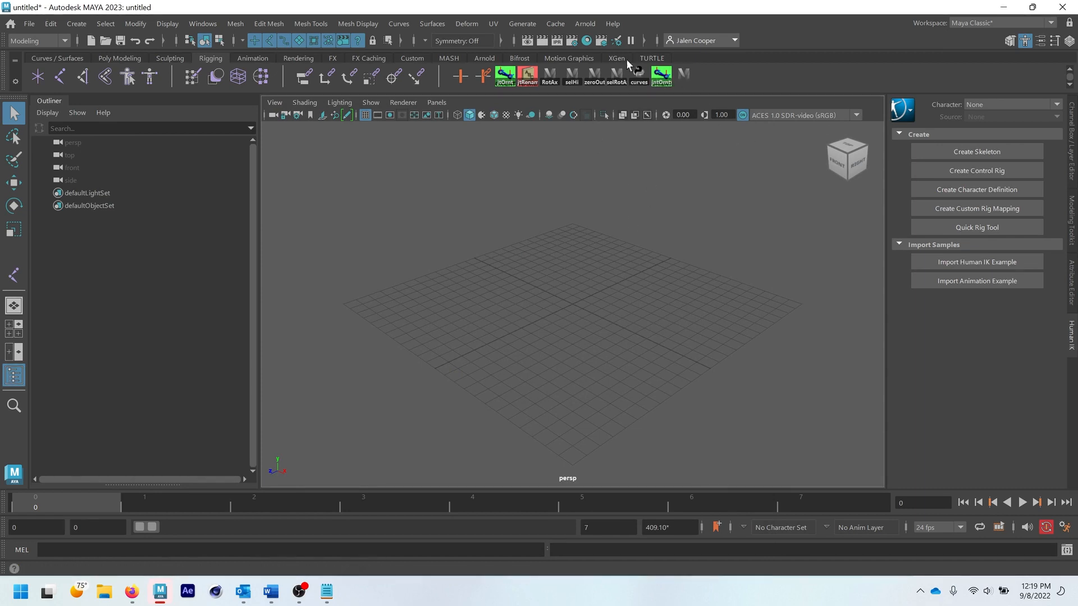
- Open the new comet rename shelf item in the Shelf Editor and set its icon label to rename
right_click(685, 76)
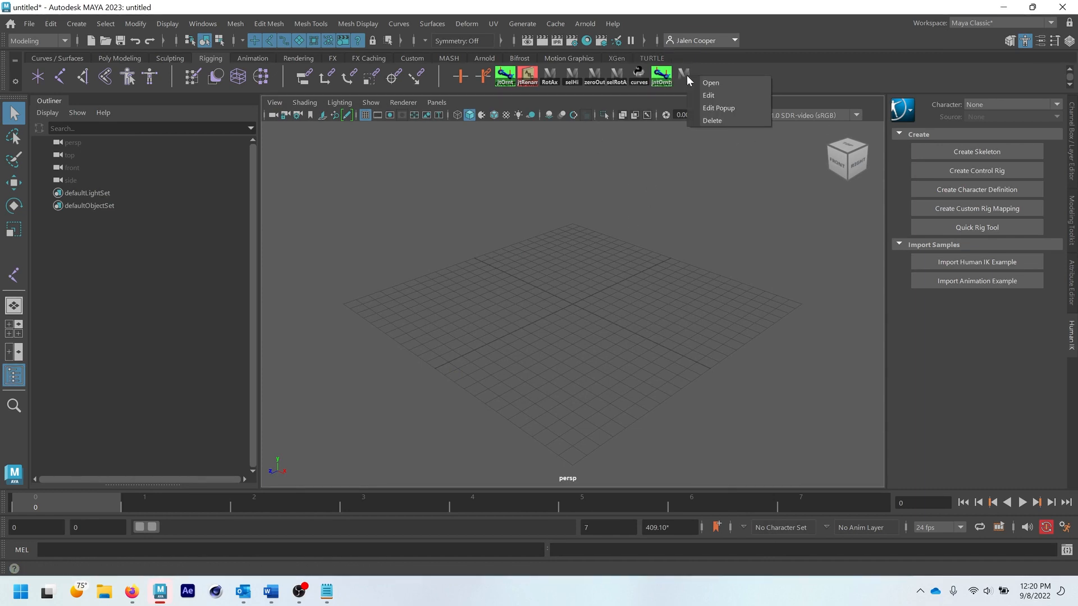
click(710, 96)
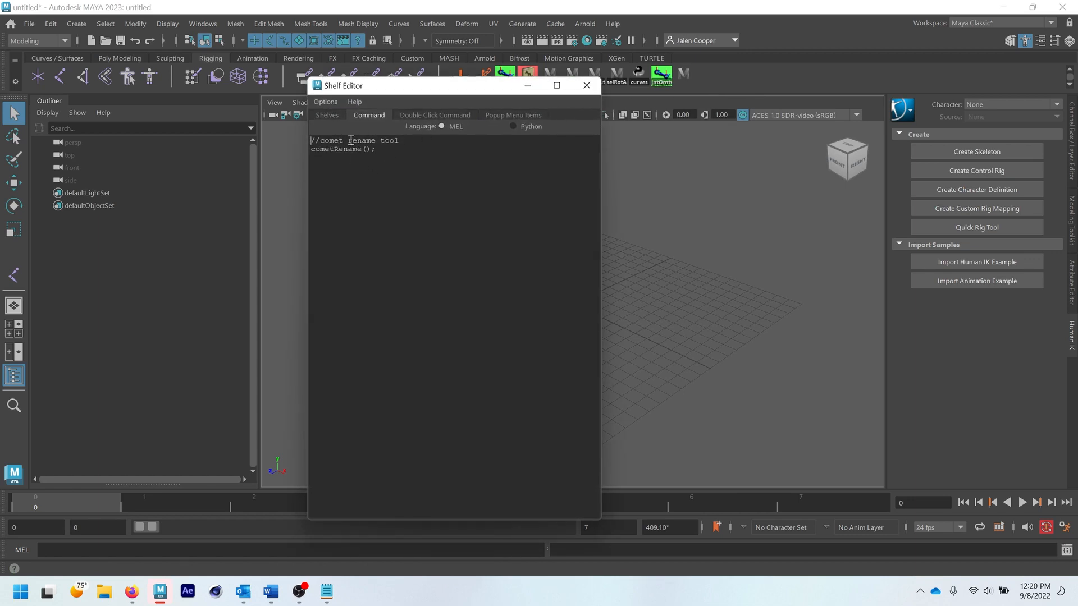
click(331, 115)
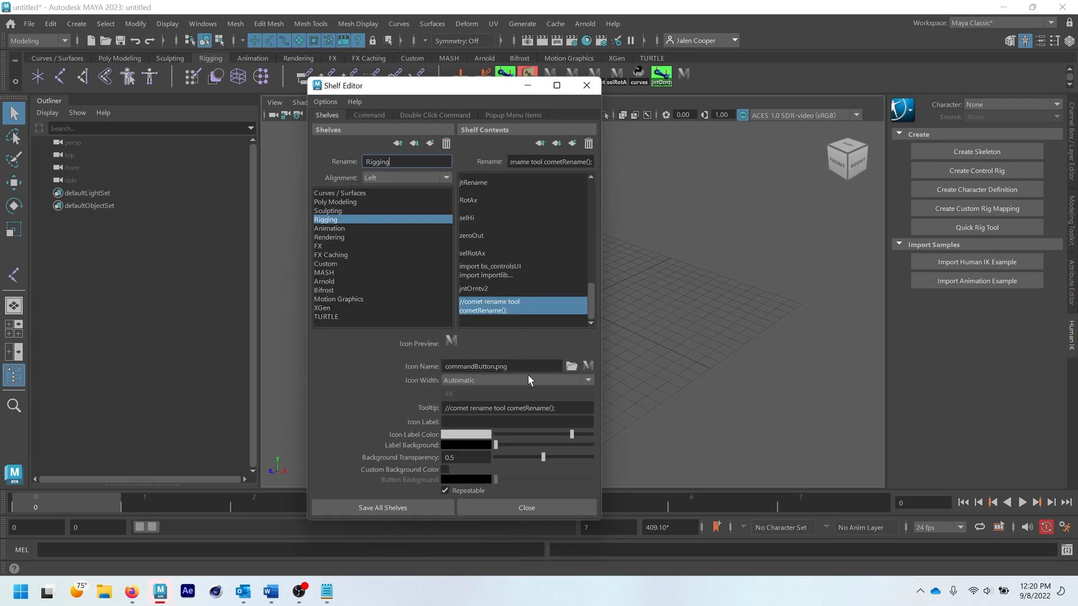
click(529, 423)
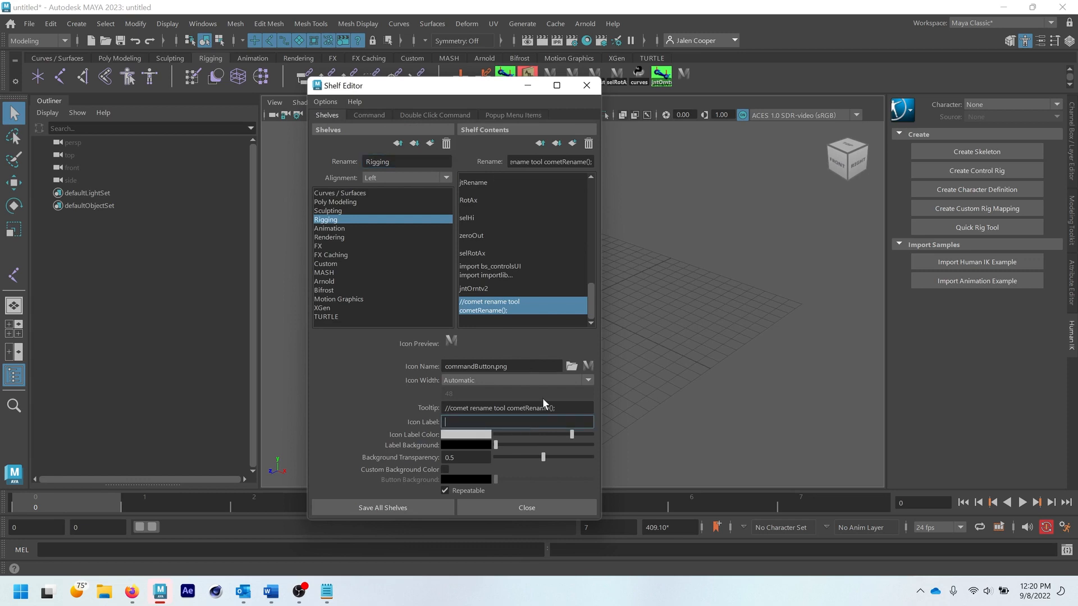
text(rename)
drag(416, 96, 325, 105)
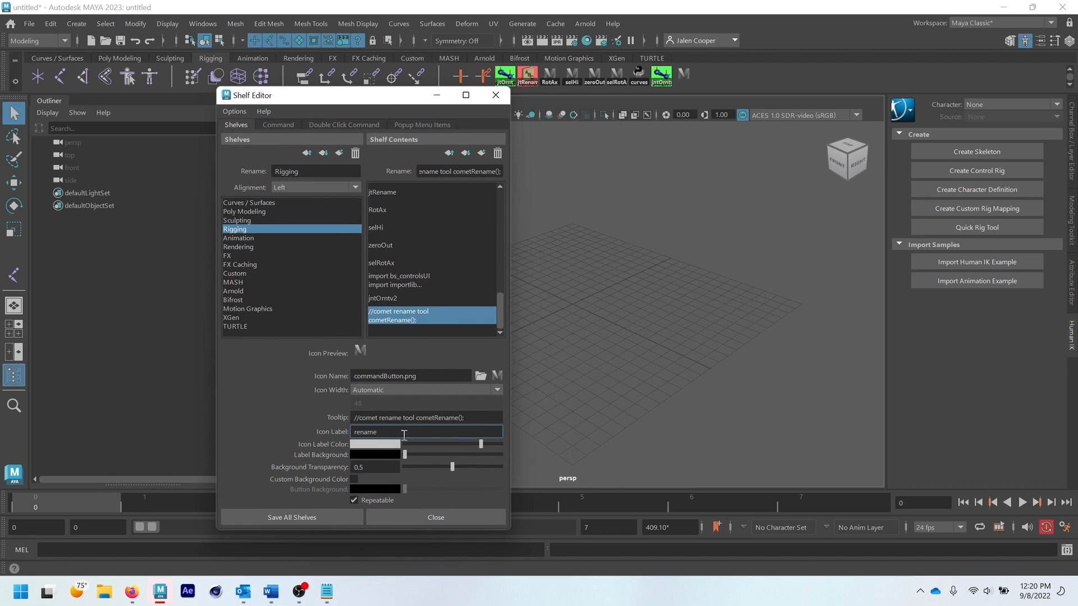
key(Return)
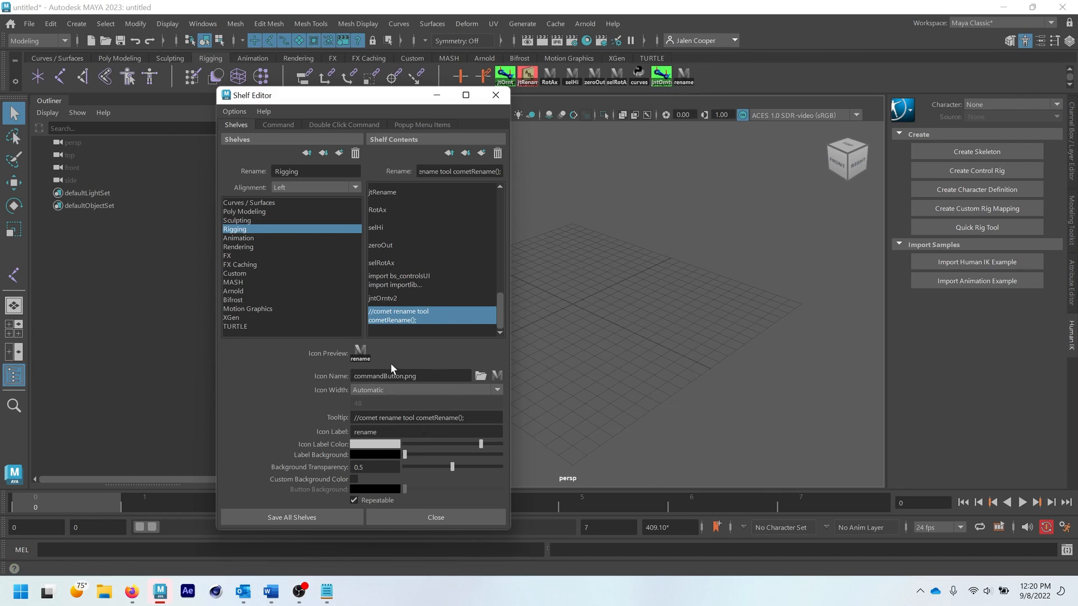
- Set the comet rename item's icon to cometRename.bmp from the maya 2023 scripts folder, and save all shelves
click(481, 375)
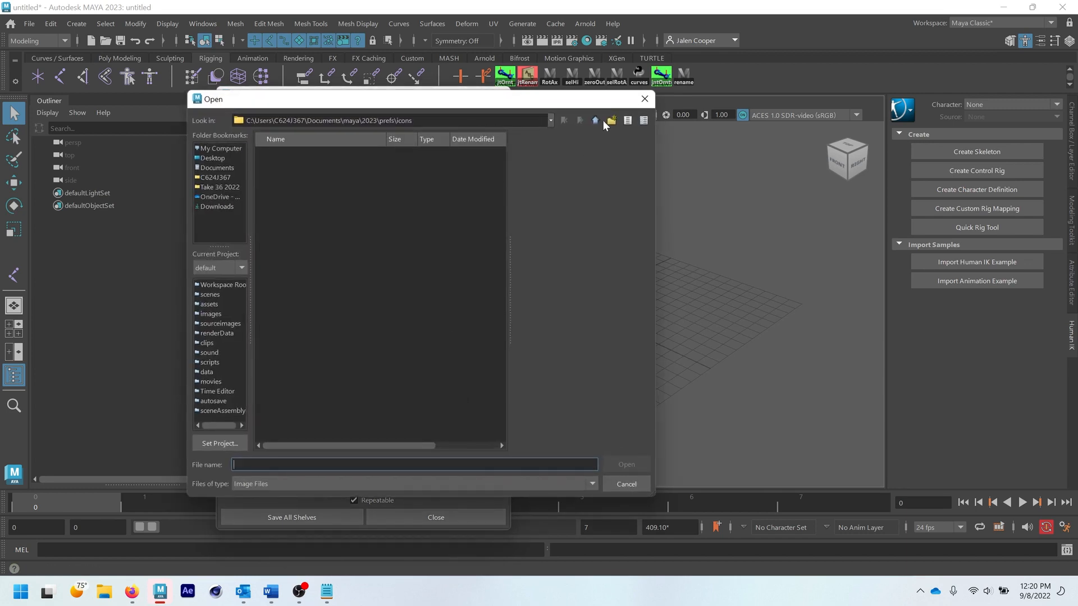
click(596, 118)
click(596, 117)
double_click(275, 164)
click(281, 162)
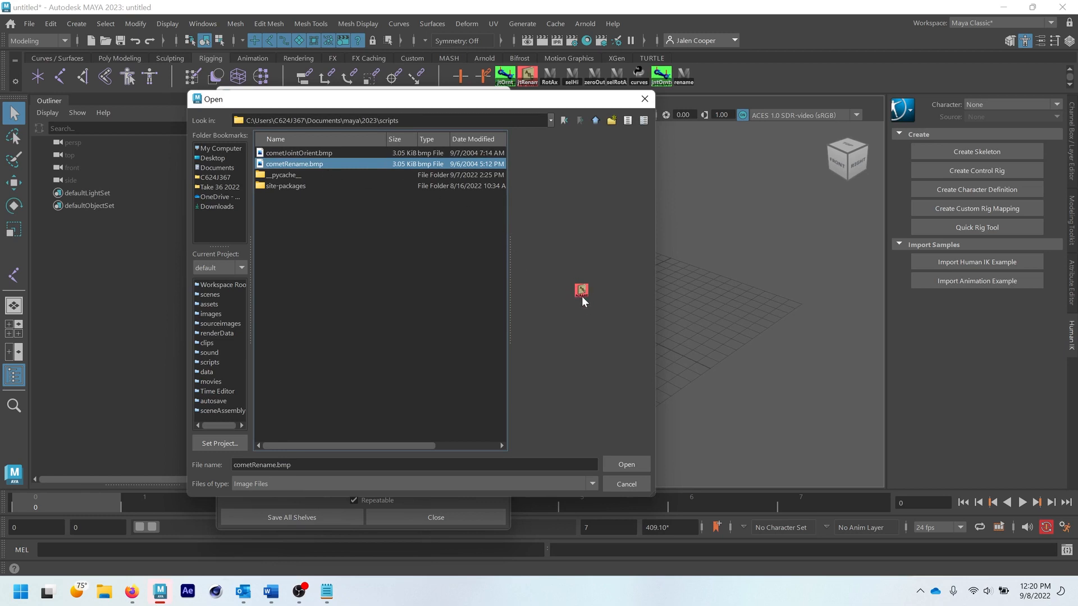
click(624, 465)
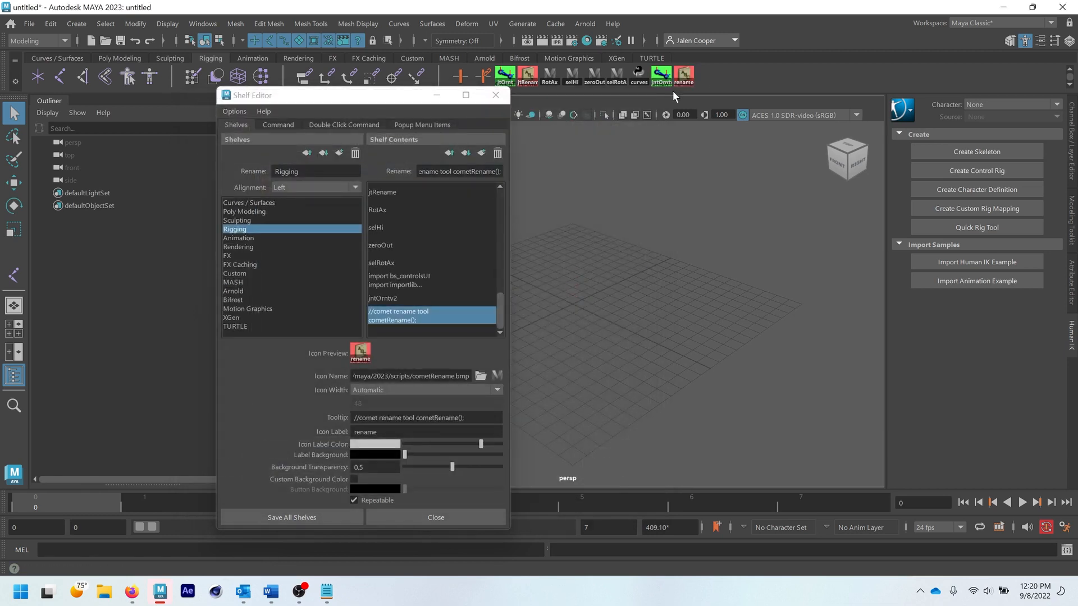
click(312, 517)
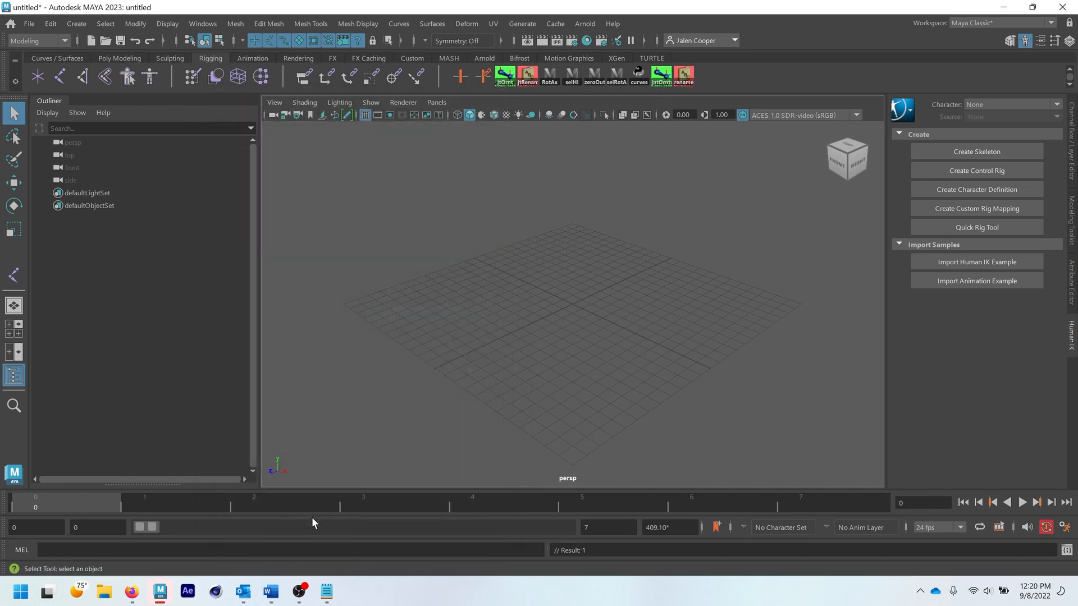
- Test the rename shelf item by launching it, and close the cometRename window
click(680, 82)
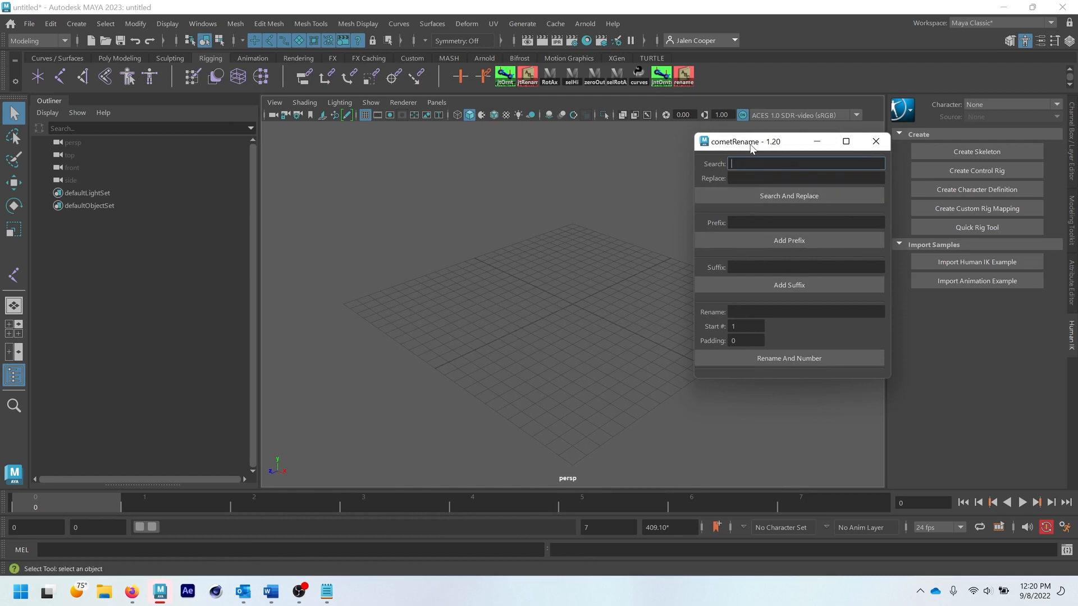
drag(751, 147, 577, 157)
click(698, 154)
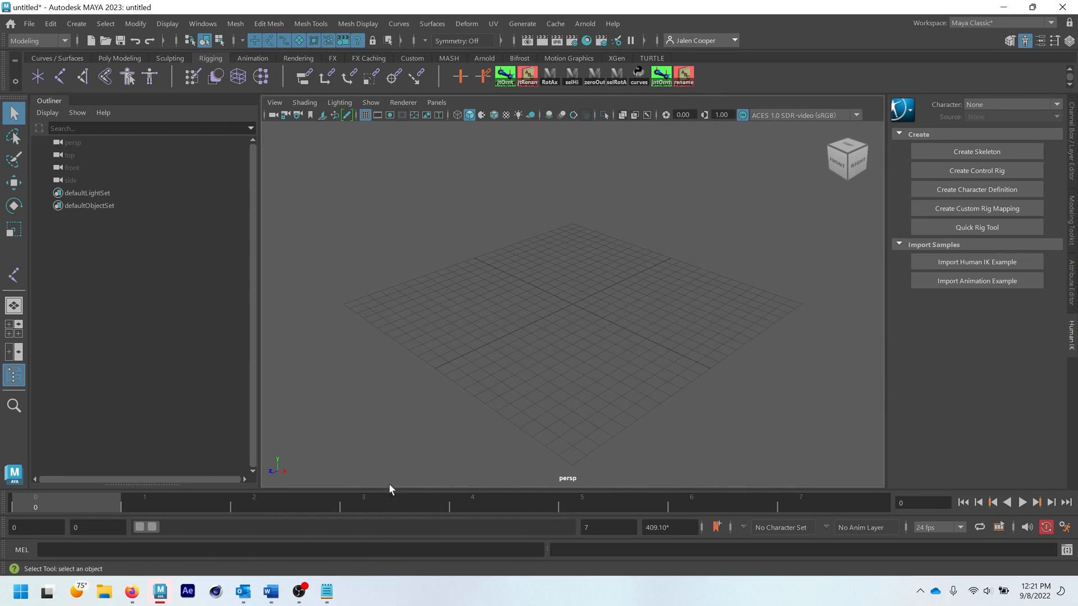
- Copy the local rotation axis code from the scripts Notepad file and replace the comet rename code in the Script Editor's first MEL tab with it
mouse_move(327, 591)
click(327, 522)
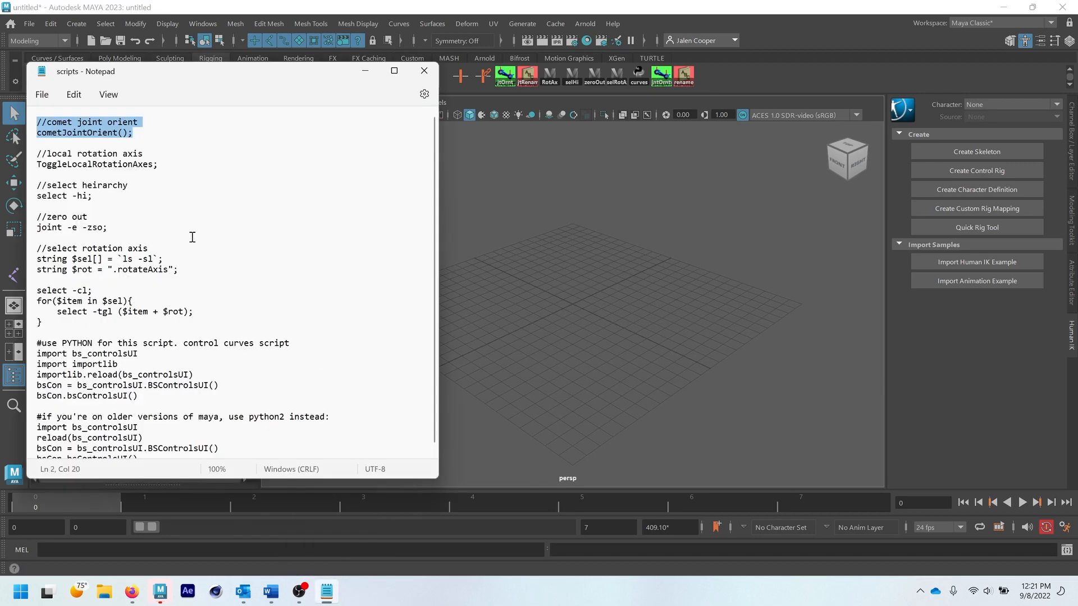
drag(172, 168, 13, 155)
key(ctrl+c)
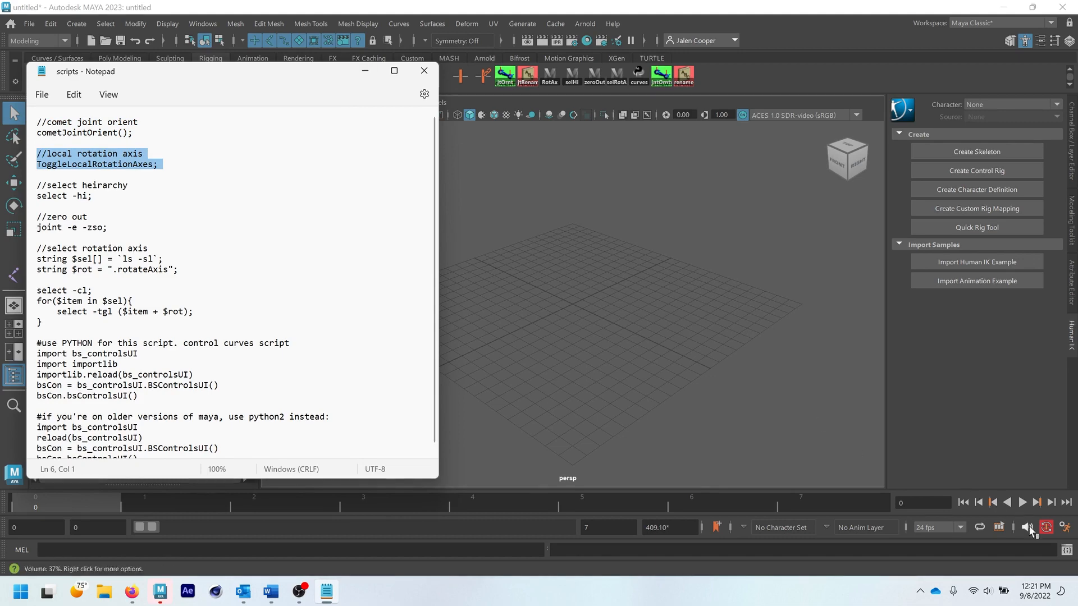
click(1066, 549)
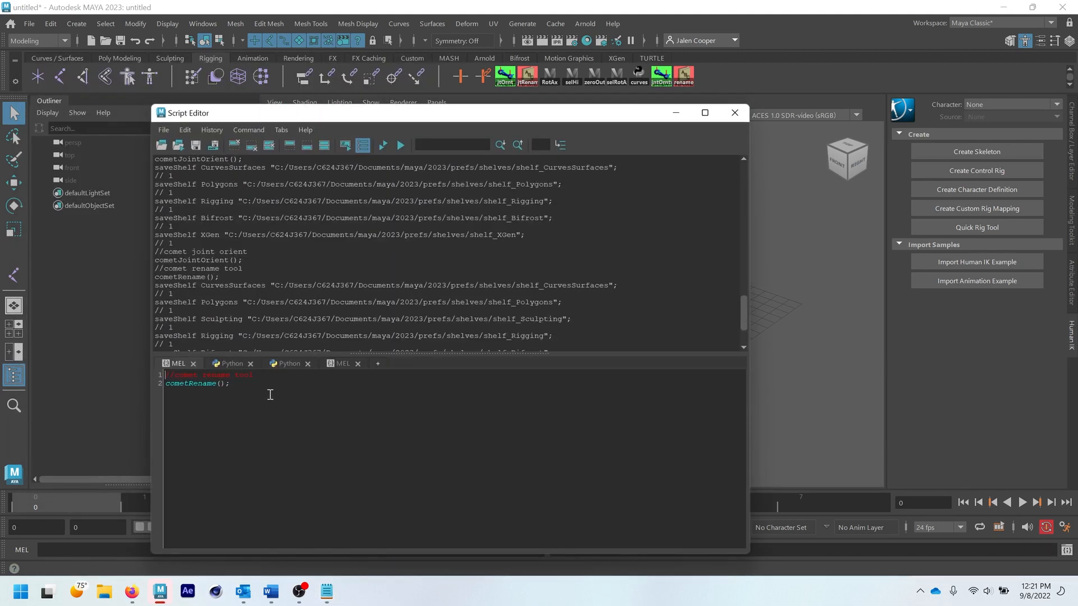
drag(270, 395, 96, 349)
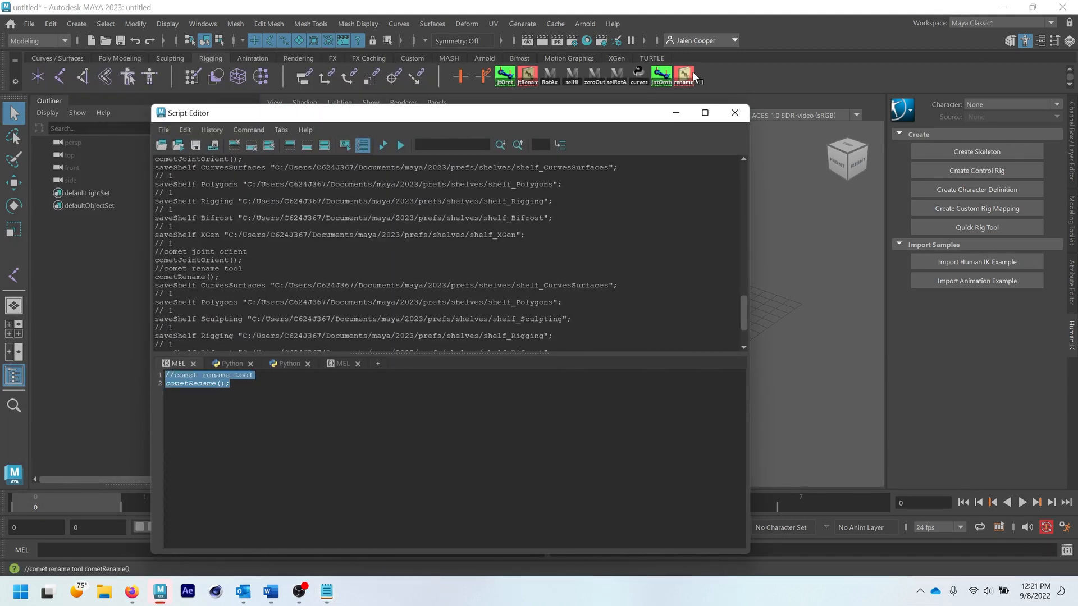
key(ctrl+v)
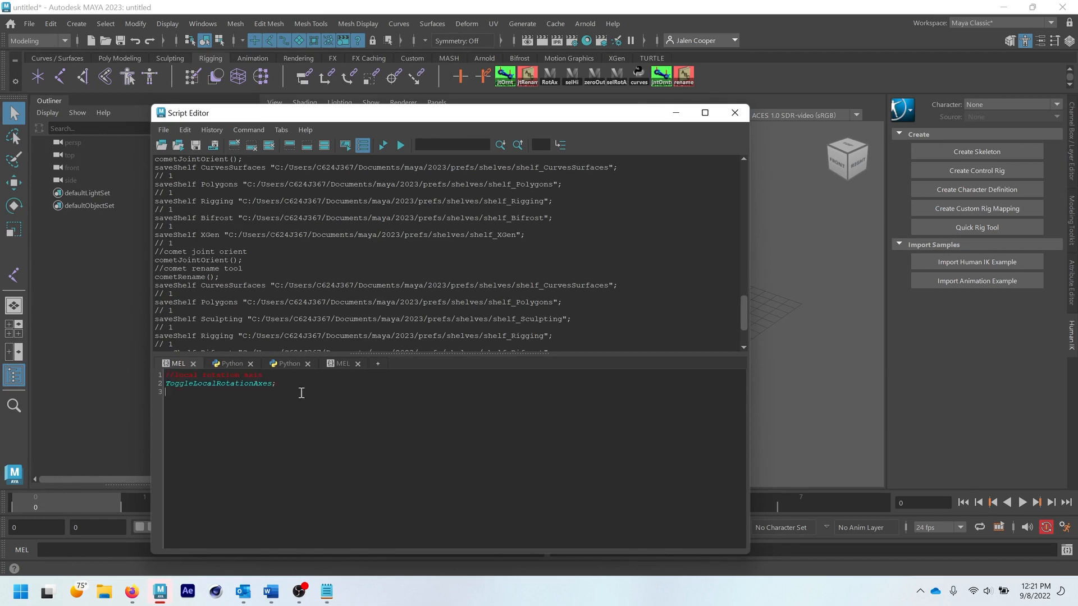
- Save all of the local rotation axis code to the Rigging shelf under the name RotAx
key(ctrl+a)
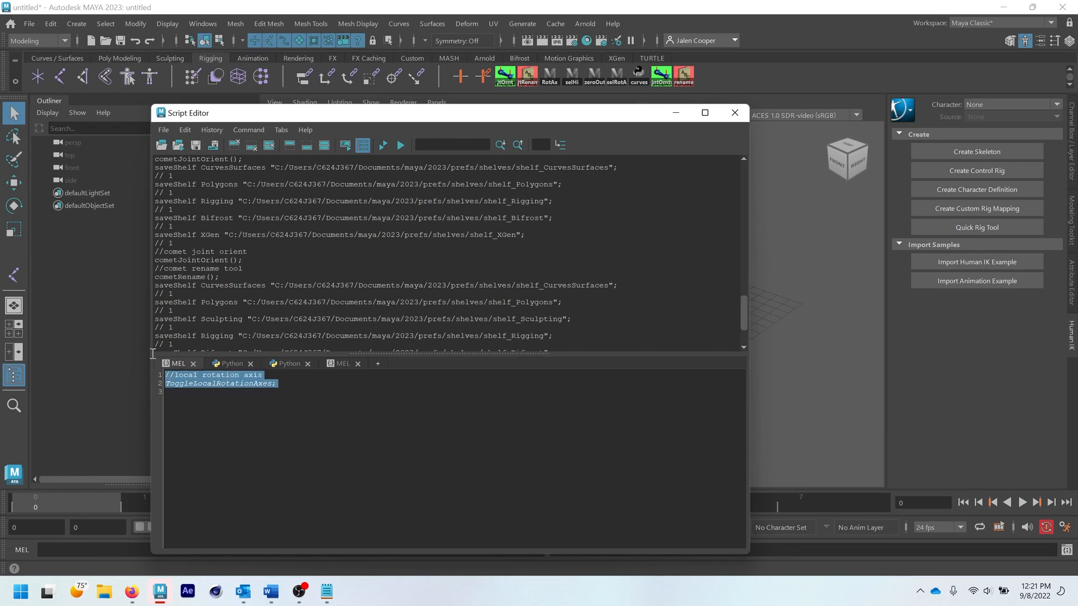
click(161, 131)
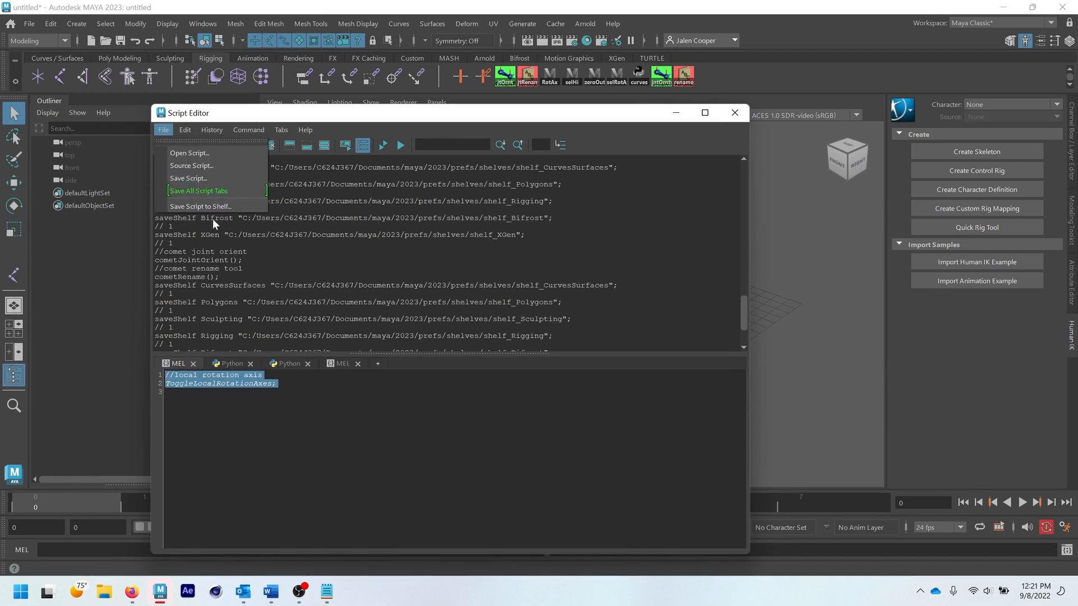
click(211, 204)
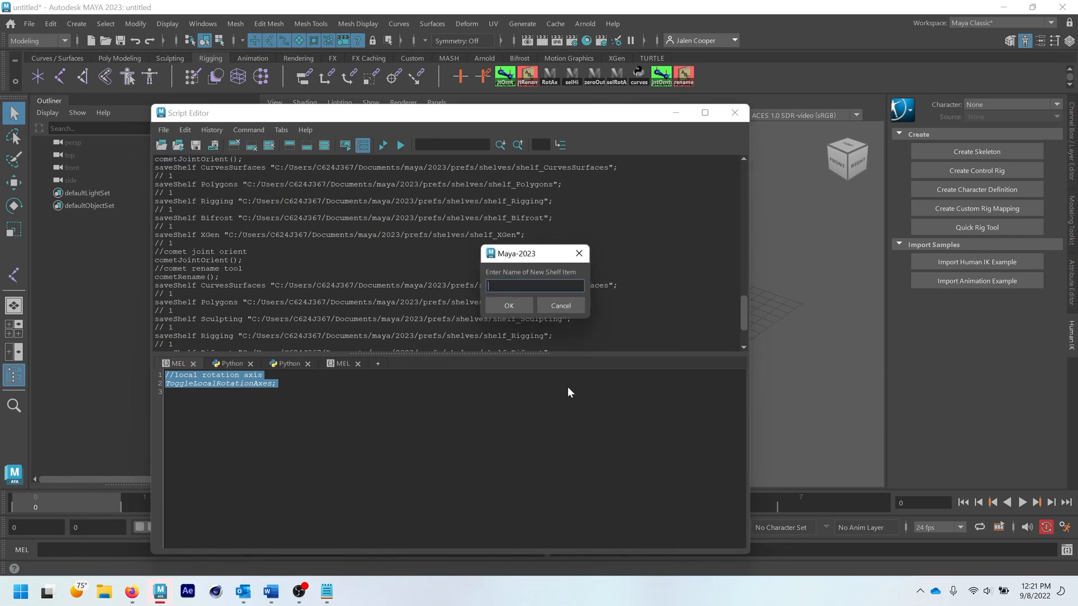
text(RotAx)
click(517, 305)
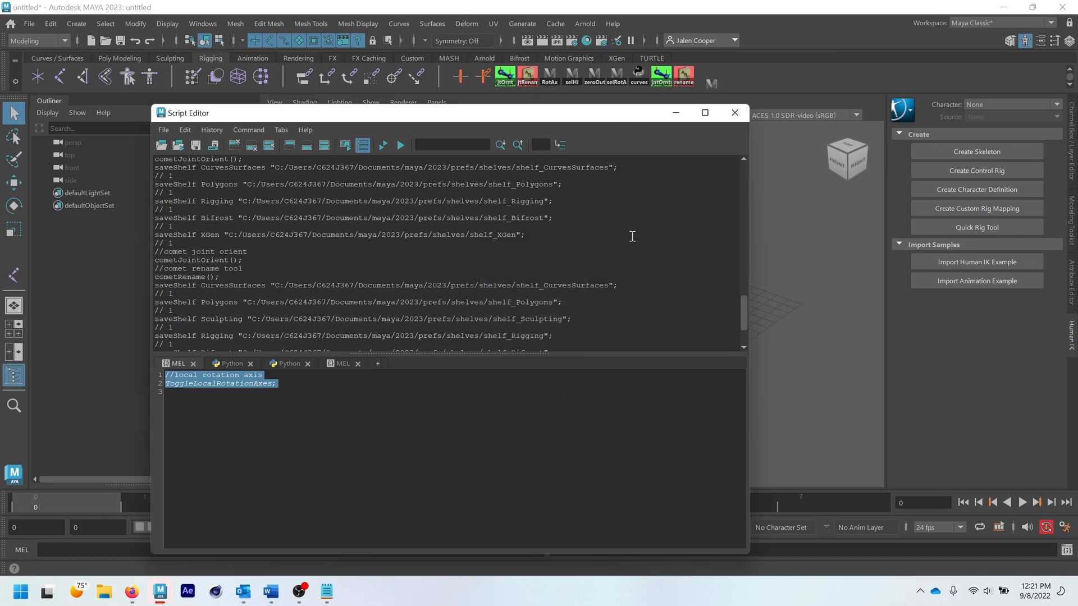
- Close the Script Editor and open the newly added RotAx item's shelf and icon settings in the Shelf Editor
click(735, 113)
right_click(712, 83)
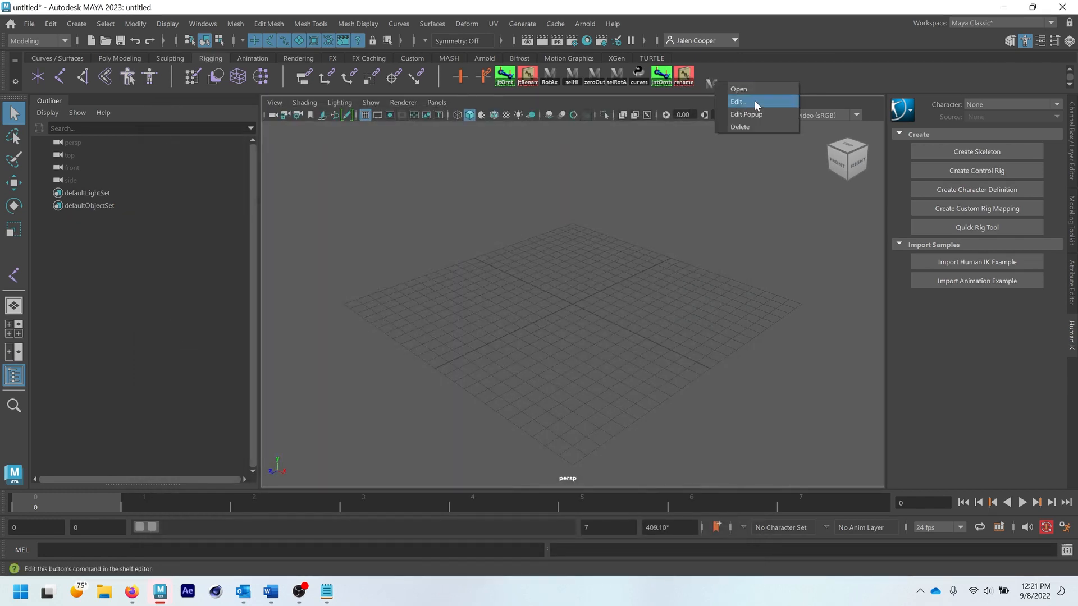
click(741, 103)
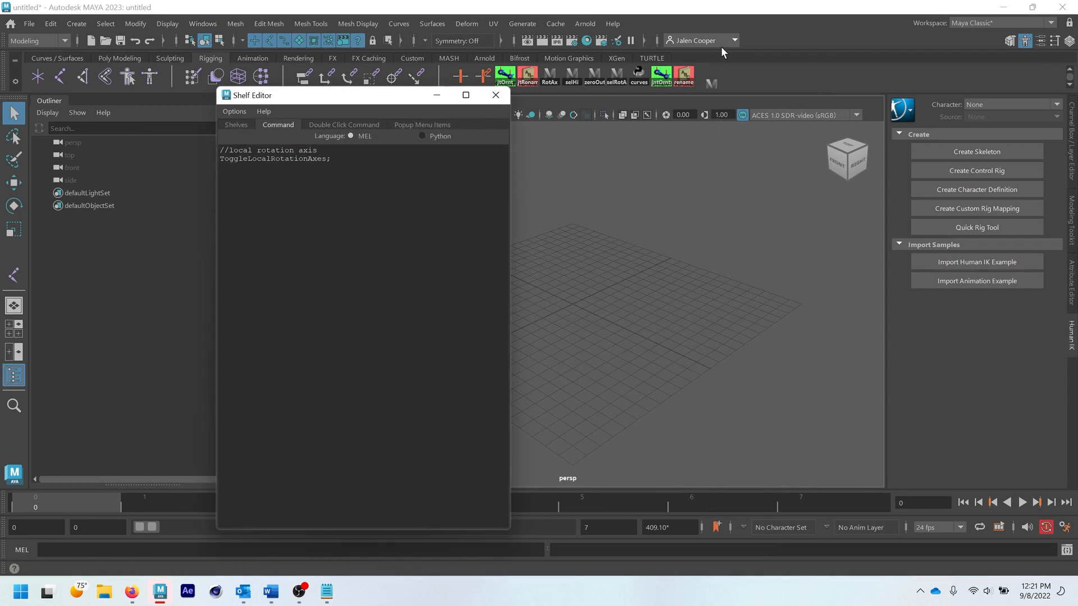
click(236, 124)
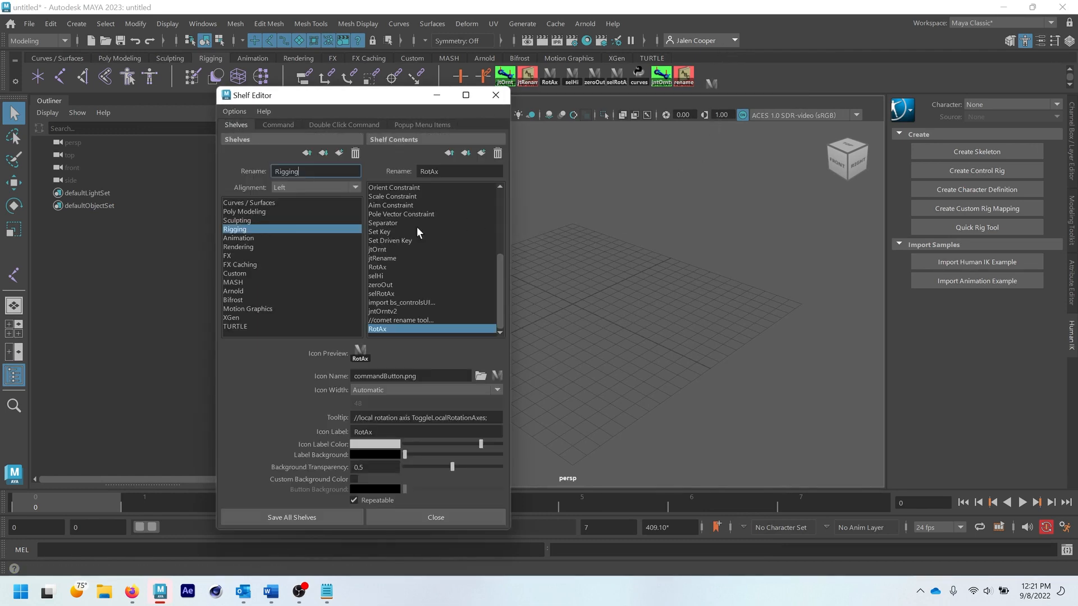
- Set the new RotAx item's icon to the factory icon 3dPaint.png
click(497, 375)
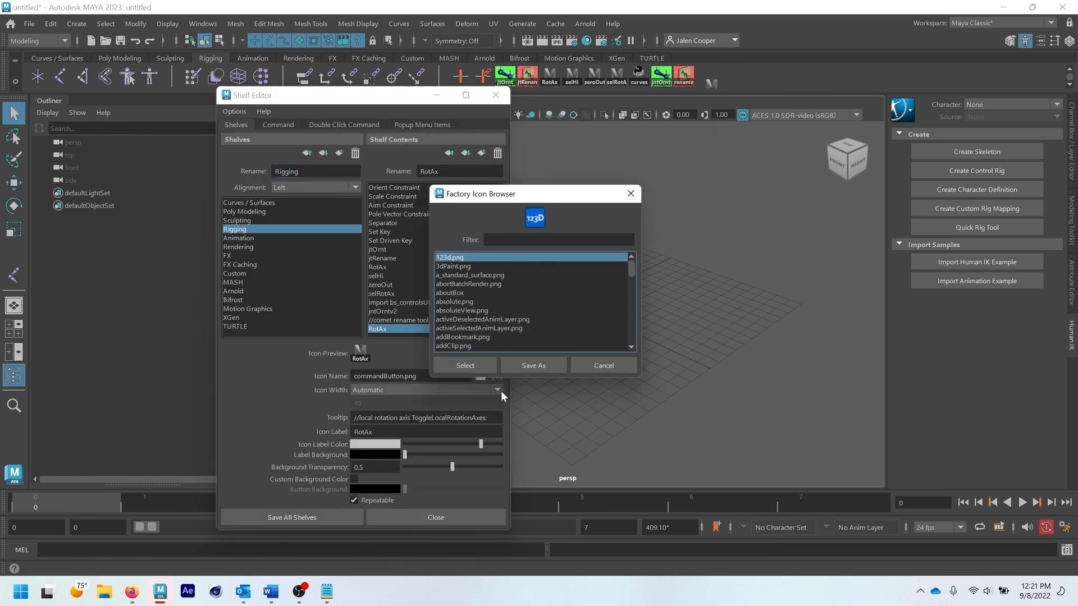
click(458, 265)
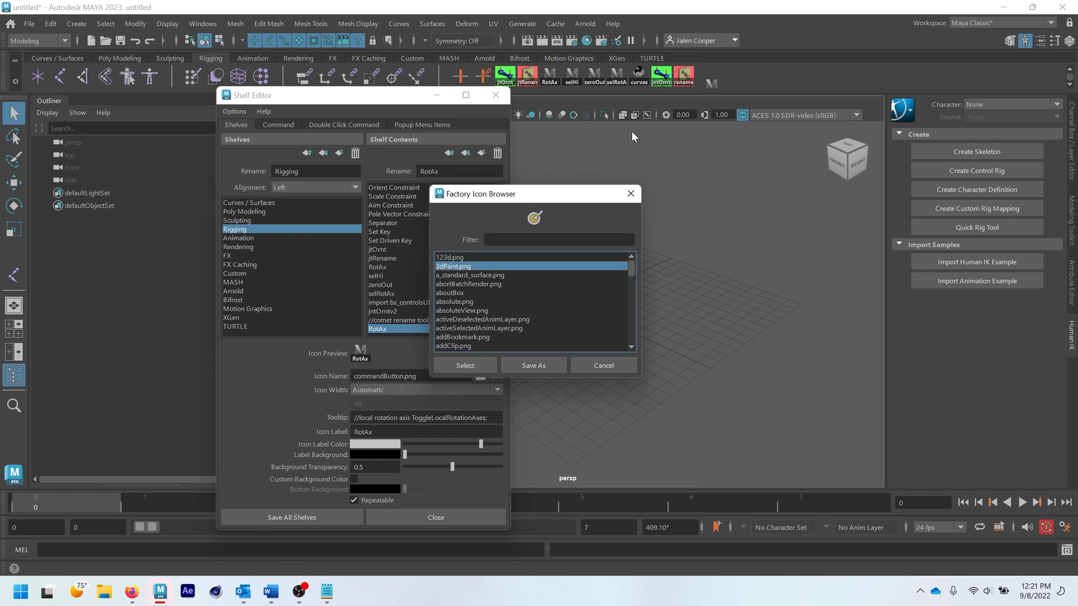
click(464, 365)
- Filter the factory icons by command, assign commandButton.png to the new RotAx item, and save all shelves
click(498, 376)
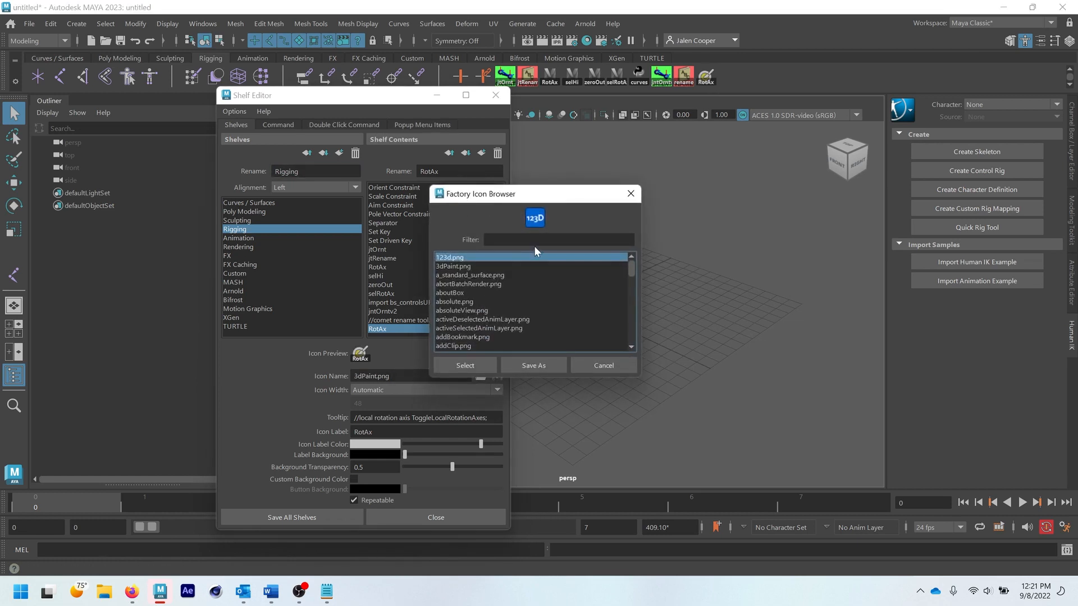
click(503, 238)
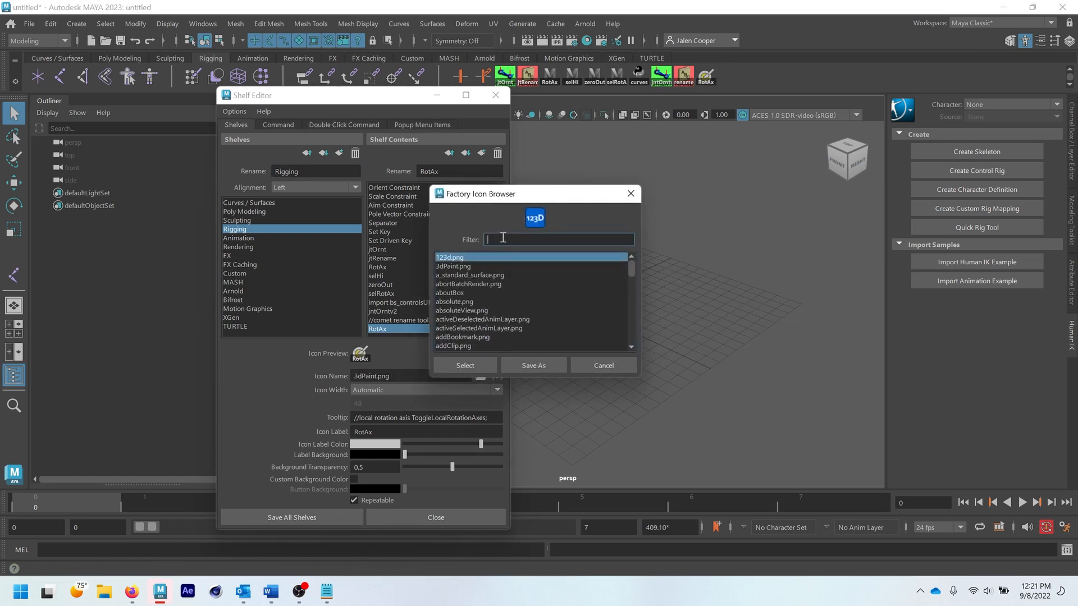
text(command)
key(Return)
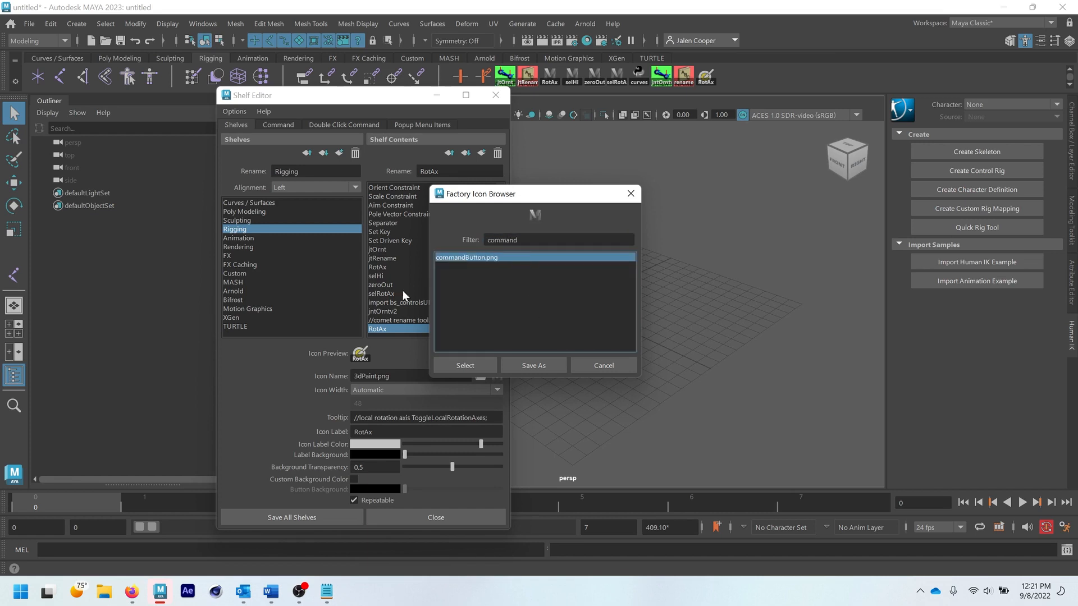
click(473, 367)
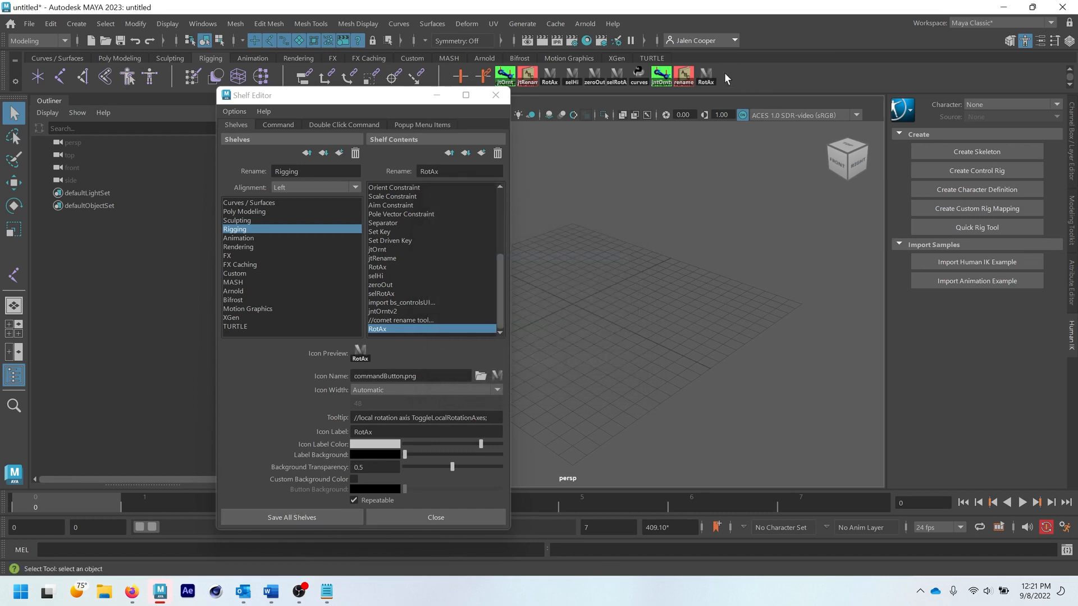
click(298, 516)
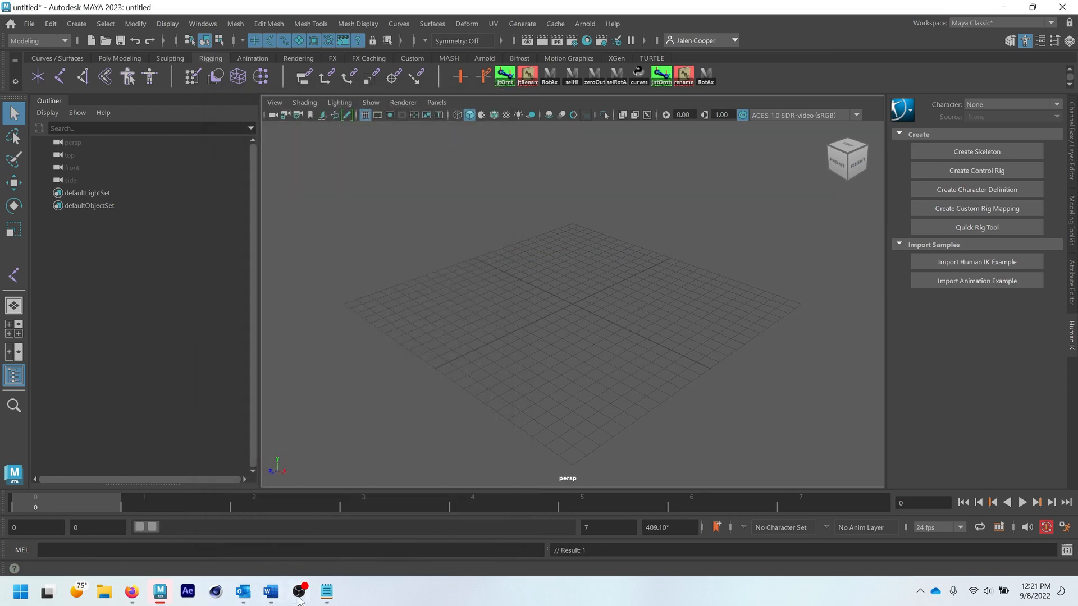
- Copy the select heirarchy snippet from the scripts text file and replace the Script Editor's MEL code with it
click(326, 591)
drag(137, 197, 16, 178)
key(ctrl+c)
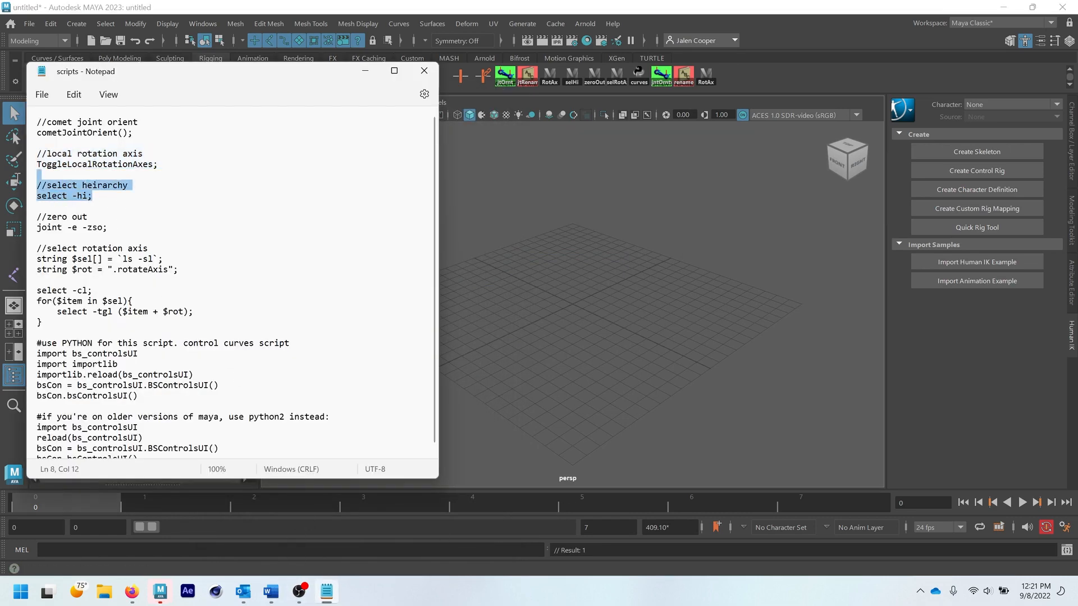
click(365, 75)
click(1067, 550)
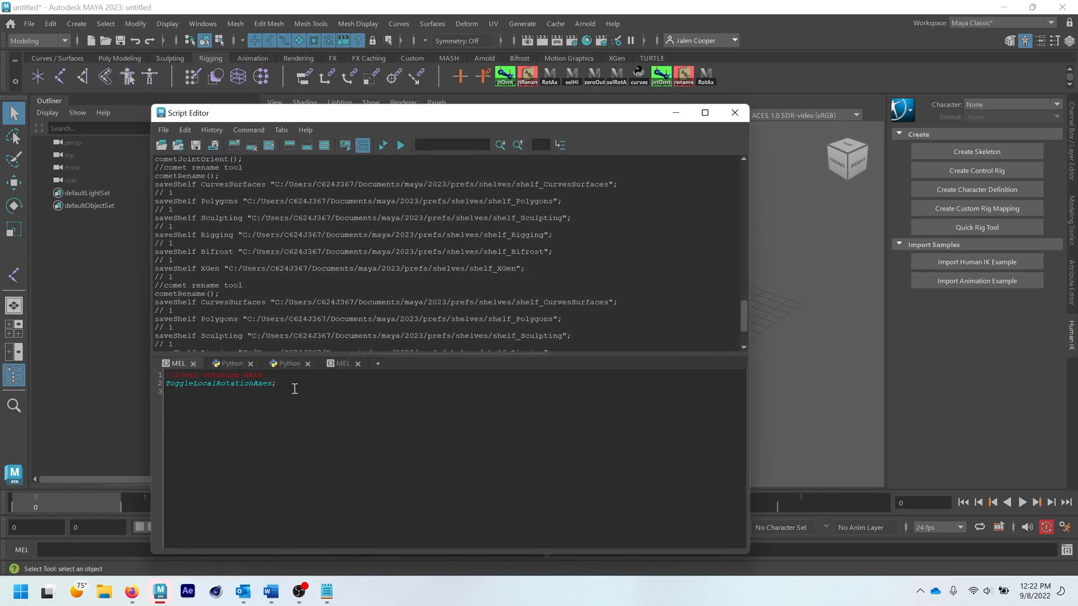
key(ctrl+a)
key(ctrl+v)
- Add all of the select heirarchy code to the Rigging shelf as a new item
key(ctrl+a)
drag(427, 119, 399, 183)
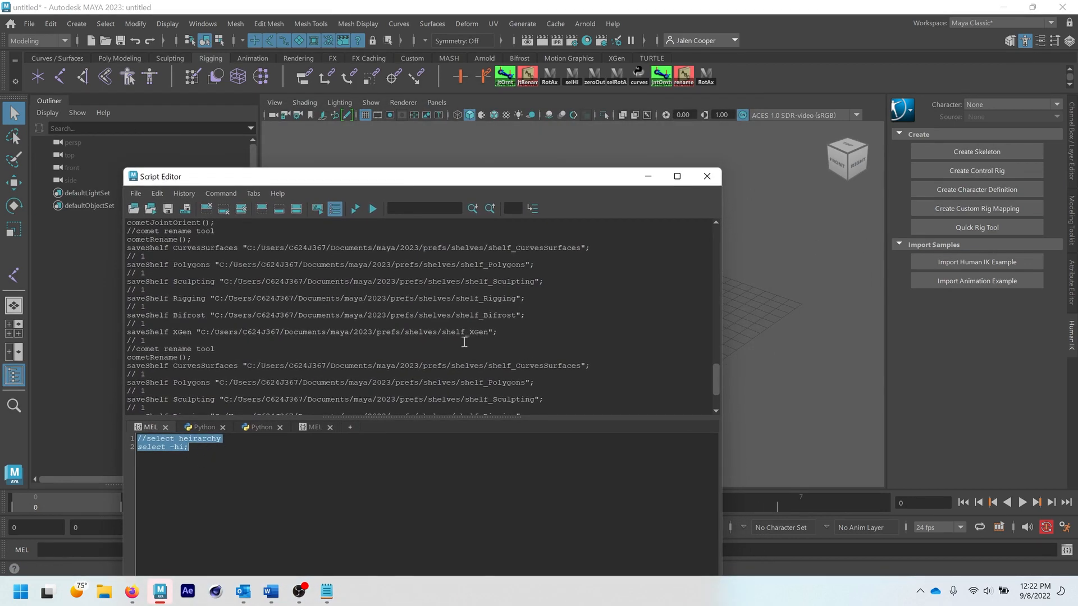
drag(428, 174, 389, 199)
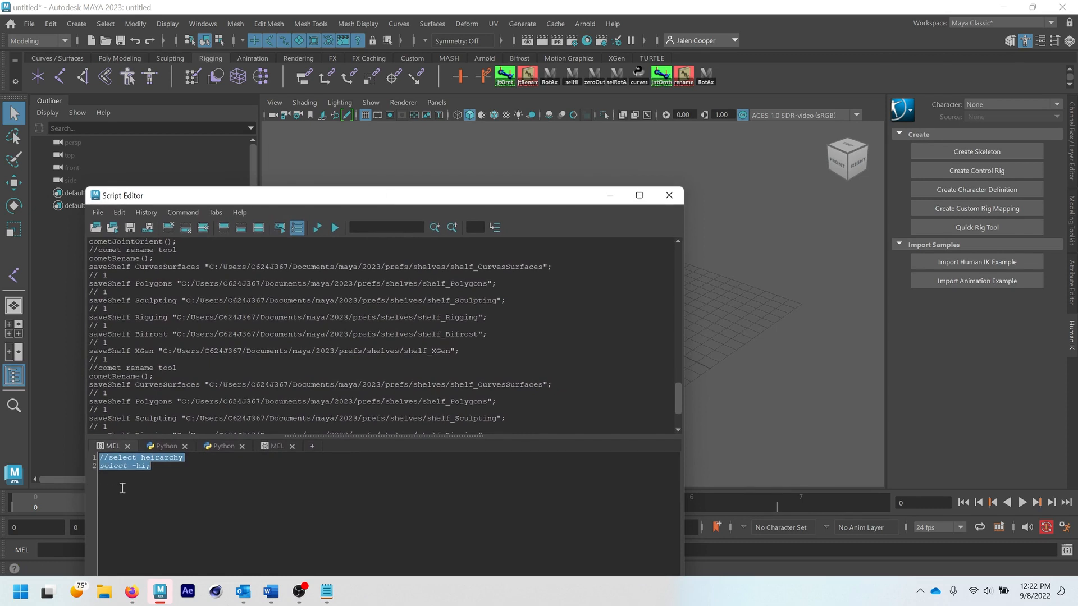
middle_drag(120, 467, 720, 77)
- Give the new select heirarchy shelf item the icon label selHi and save all shelves
right_click(726, 76)
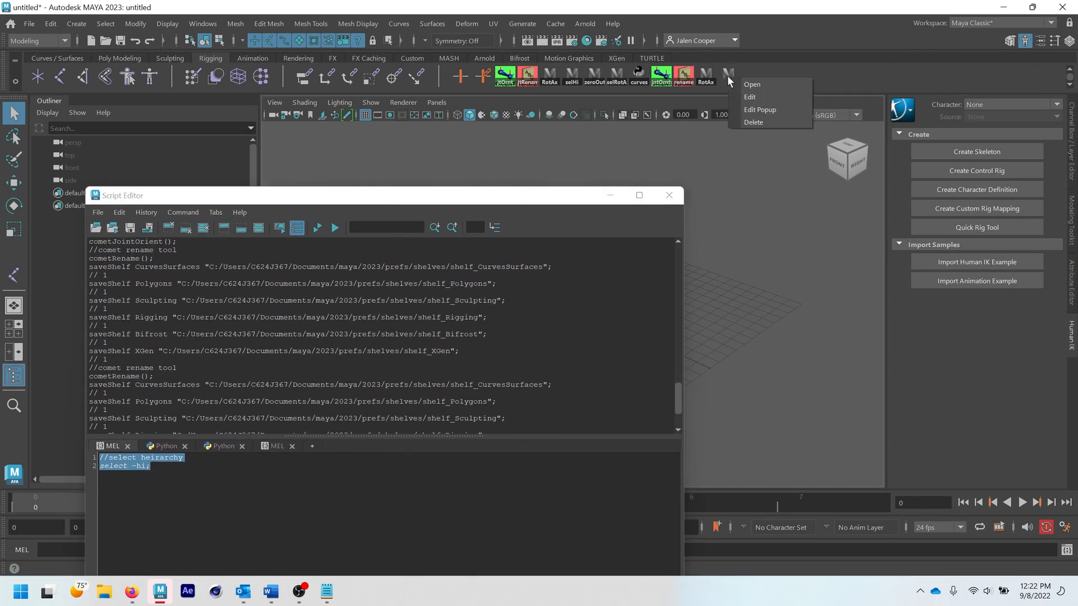
click(751, 98)
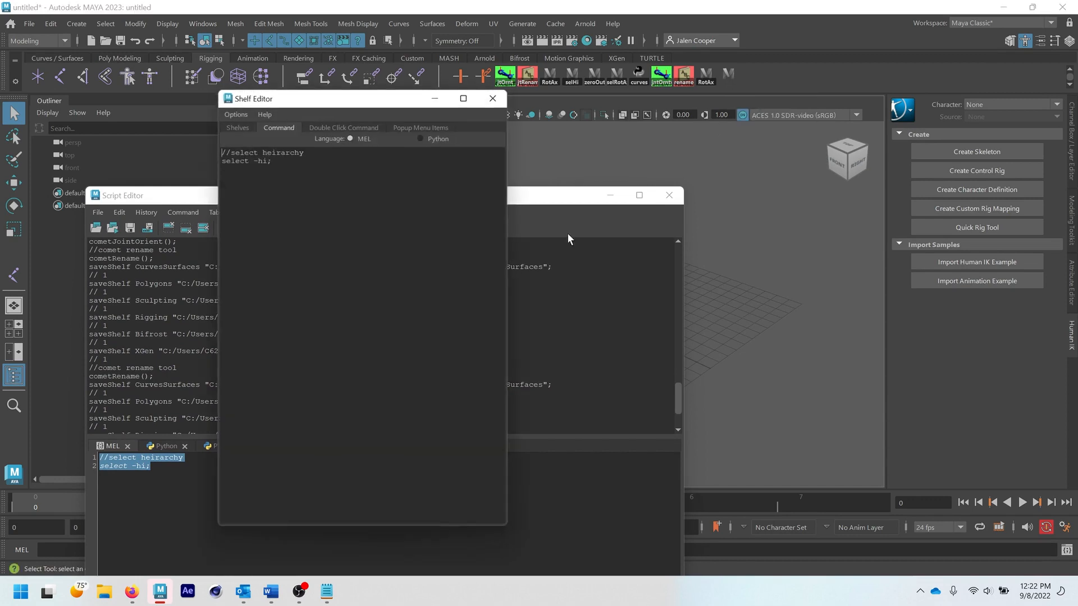
click(244, 125)
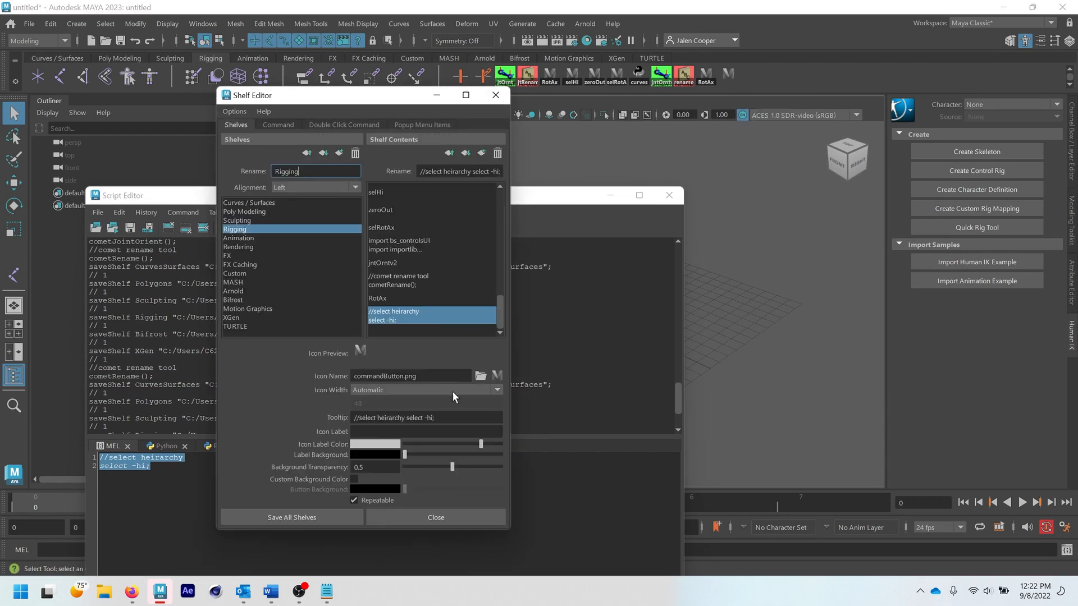
click(376, 432)
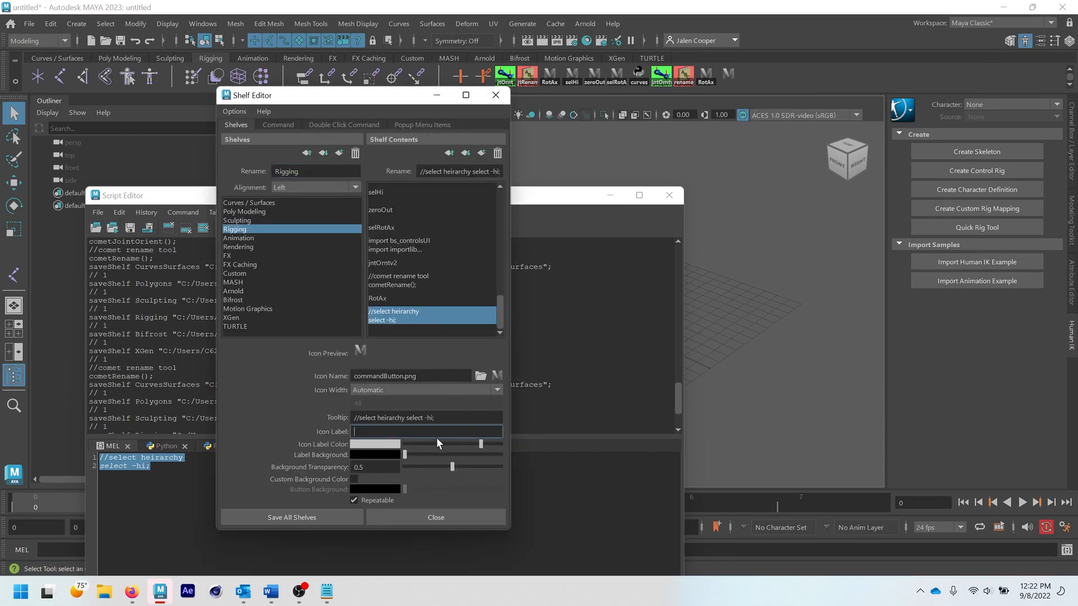
text(selHi)
key(Return)
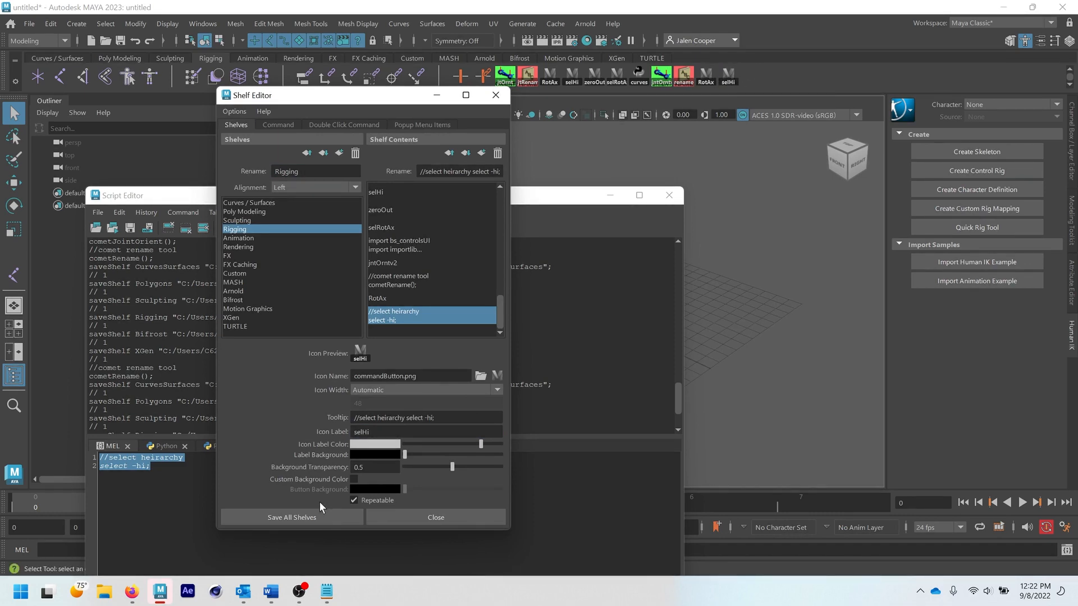
click(306, 517)
- Replace the Script Editor's MEL code with the zero out snippet from the scripts text file and add it to the Rigging shelf
drag(399, 200, 411, 157)
click(326, 591)
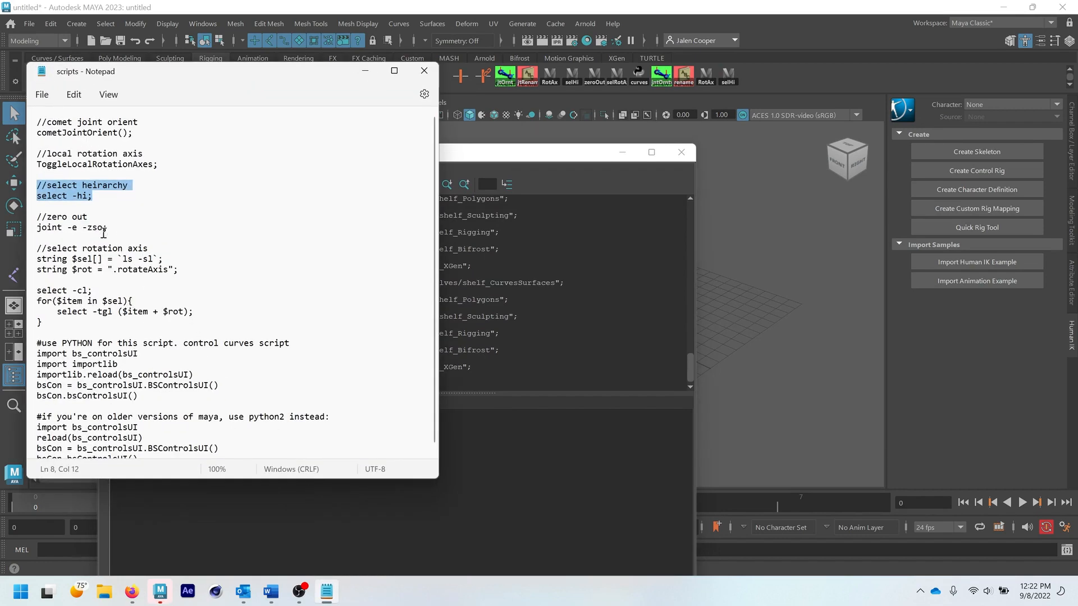
drag(119, 231, 29, 215)
key(ctrl+c)
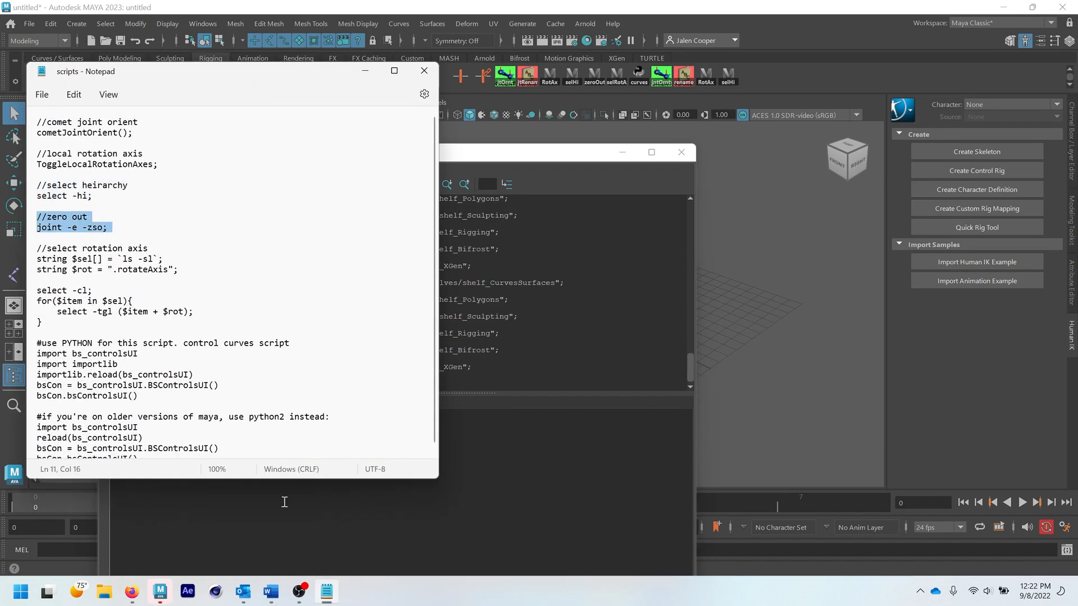
click(268, 520)
click(175, 477)
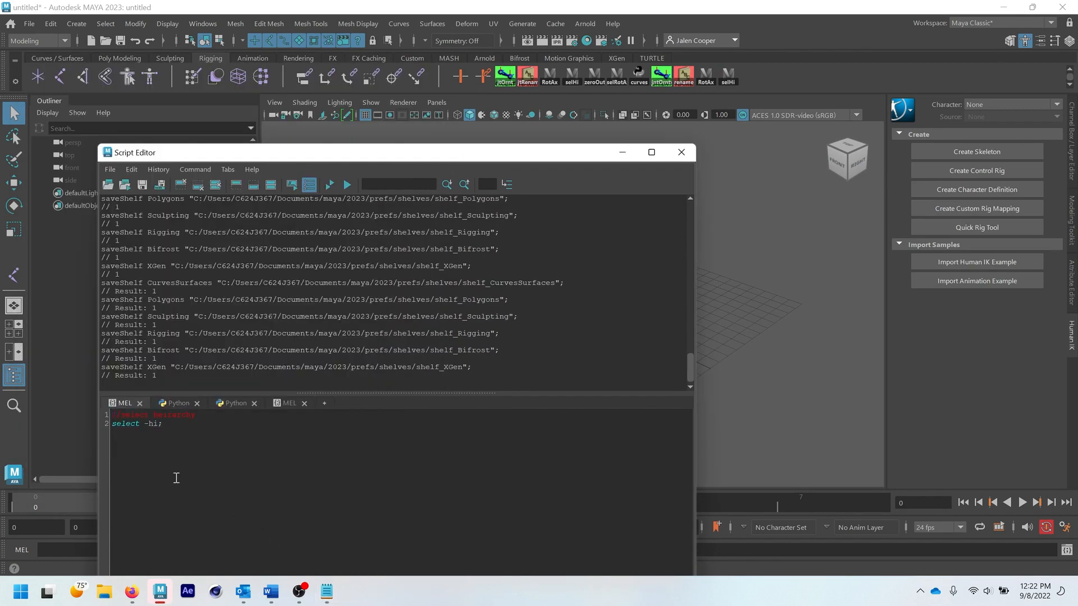
key(ctrl+v)
key(ctrl+a)
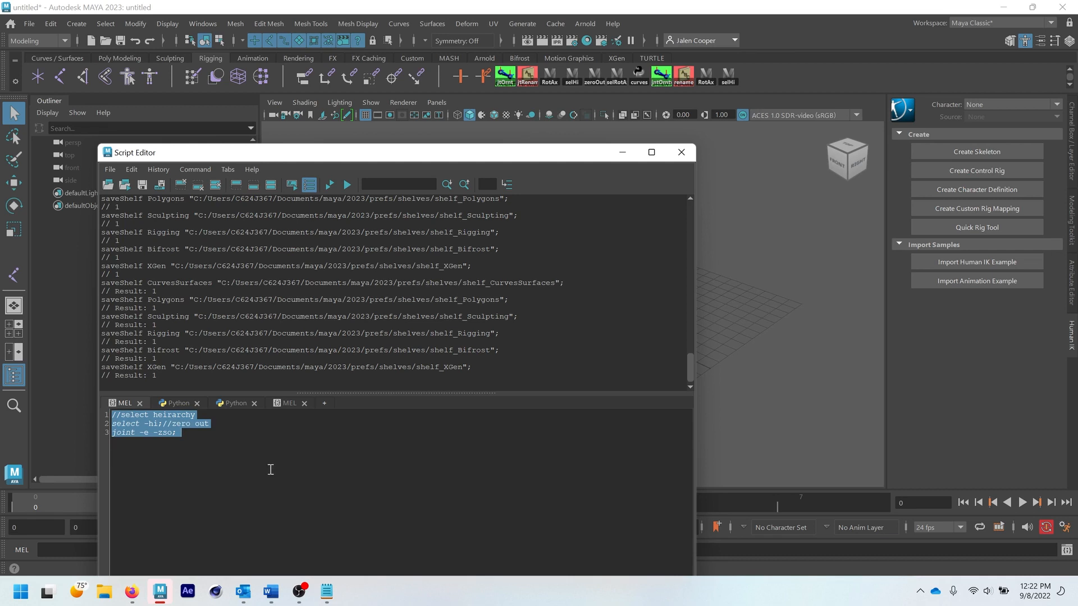
key(ctrl+v)
drag(196, 437, 85, 408)
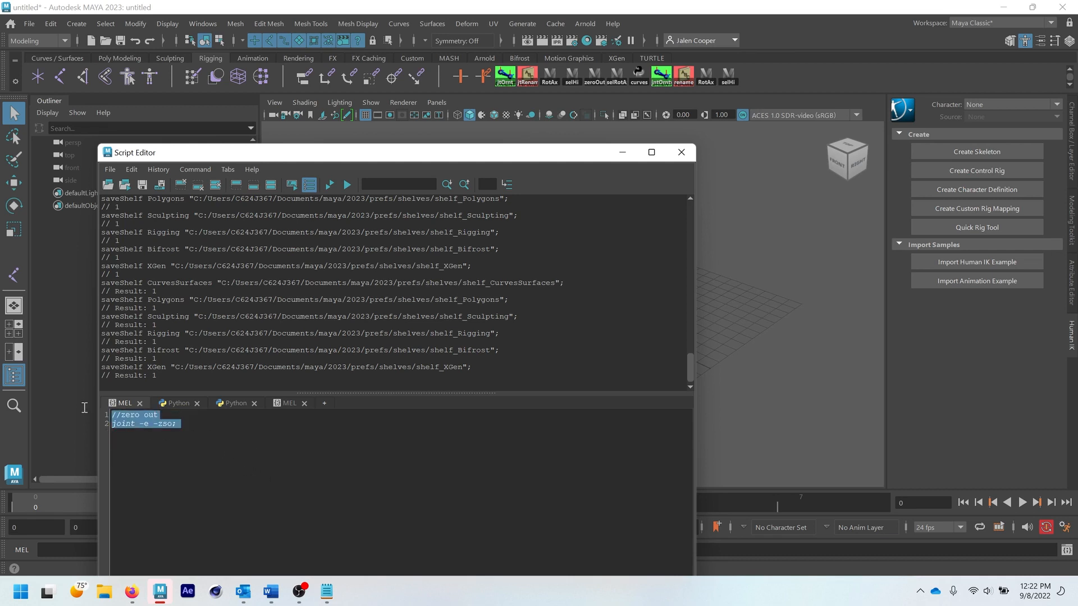
drag(392, 272, 753, 69)
- Give the new zero out shelf item the icon label zeroOut and save all shelves
right_click(753, 69)
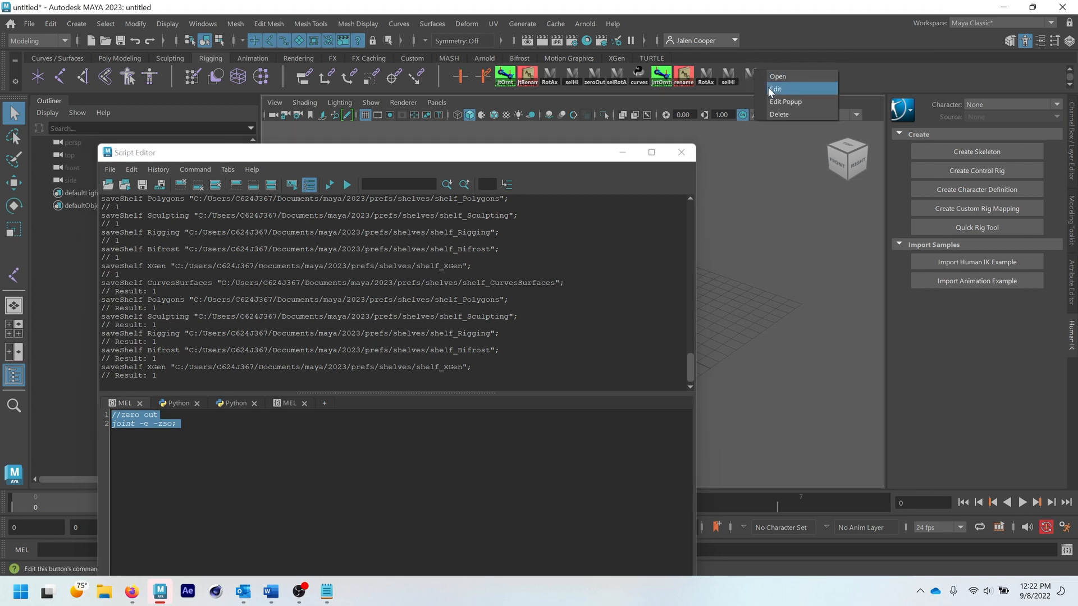
click(768, 86)
click(236, 124)
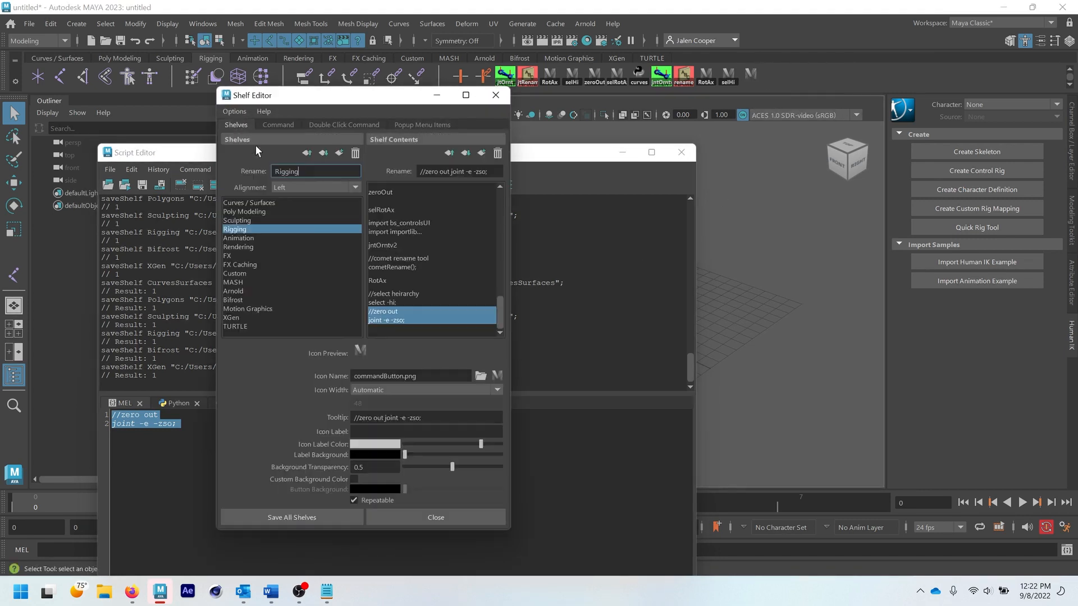
click(382, 432)
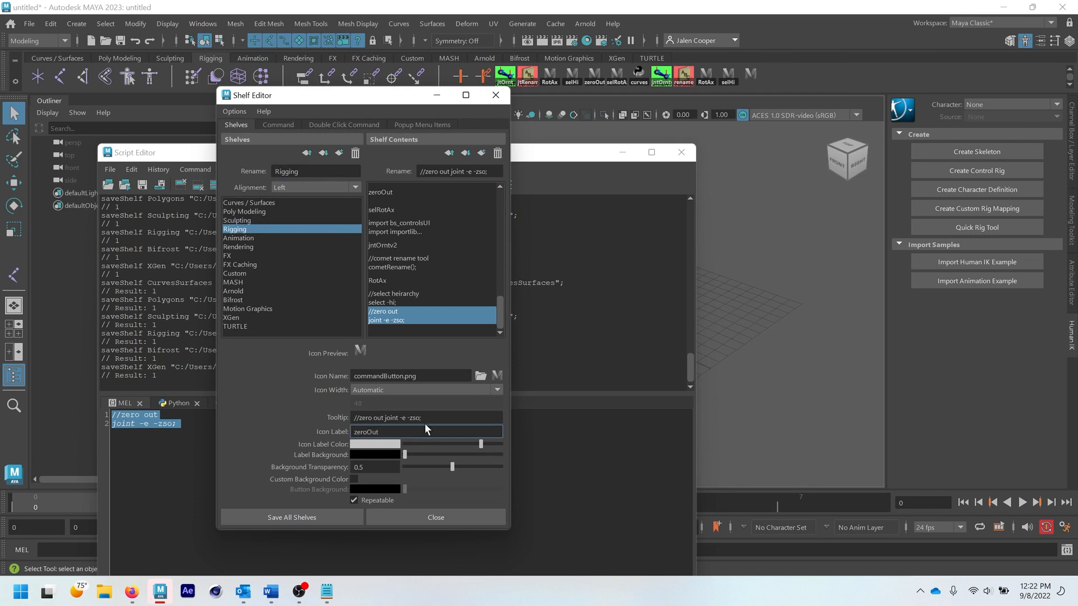
key(Return)
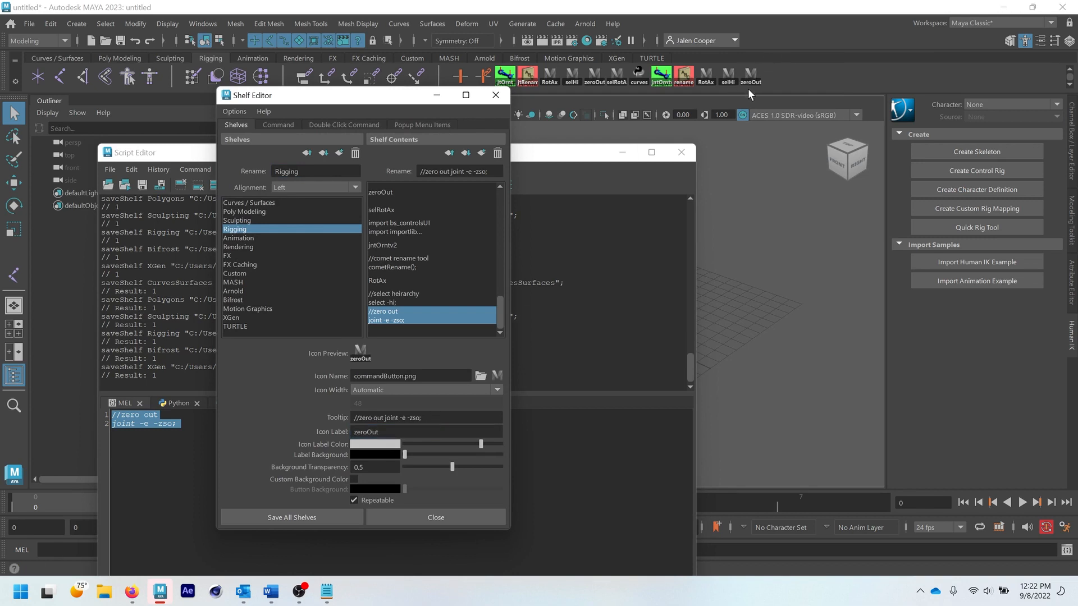
click(280, 517)
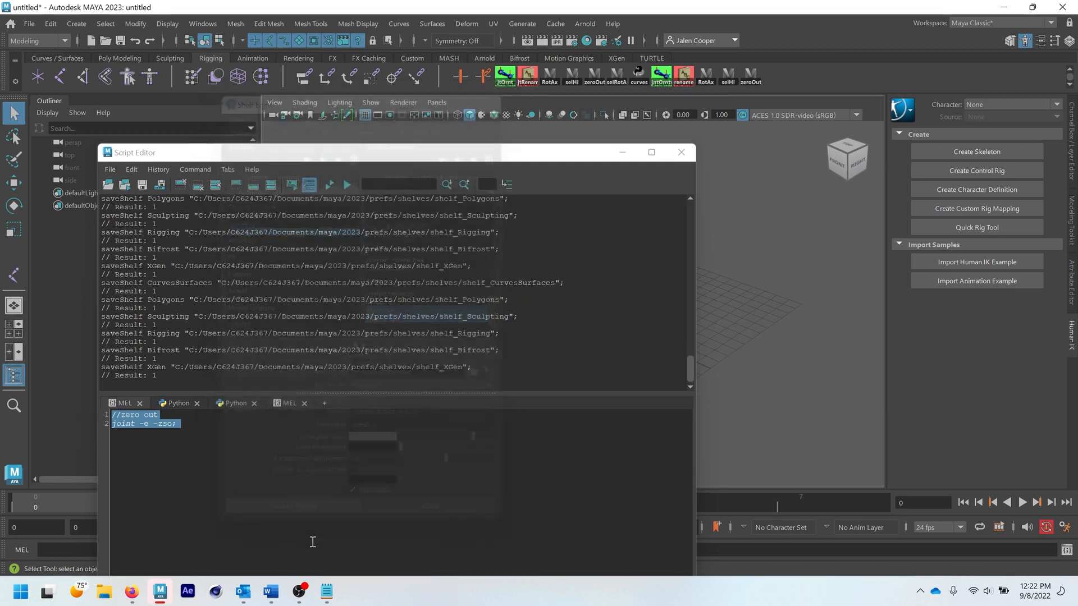
- Copy the whole select rotation axis snippet, from its comment line through the closing brace, in the scripts text file
click(326, 595)
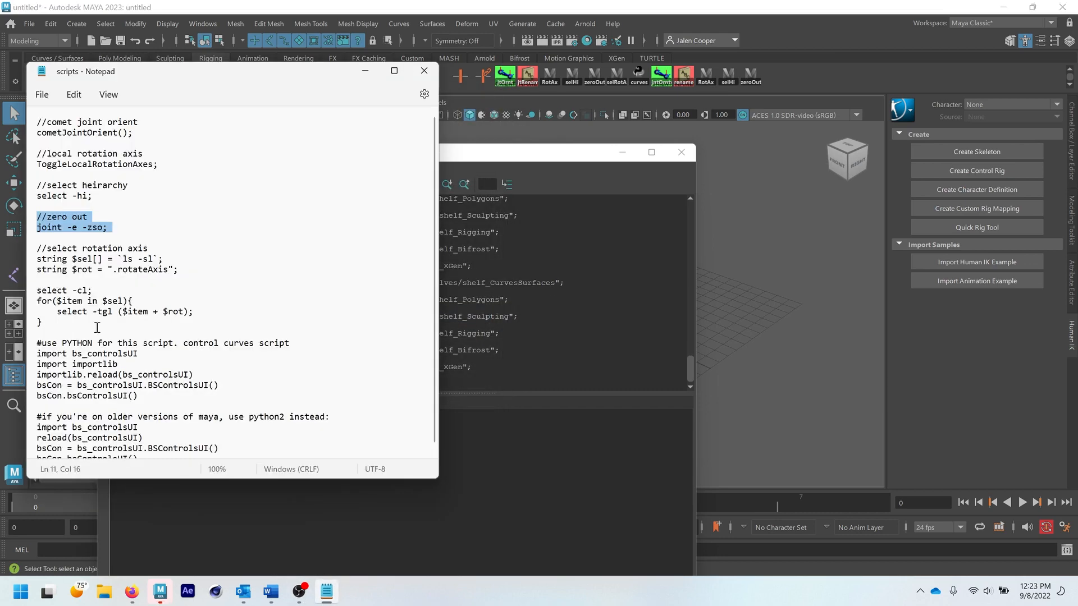
drag(37, 247, 81, 326)
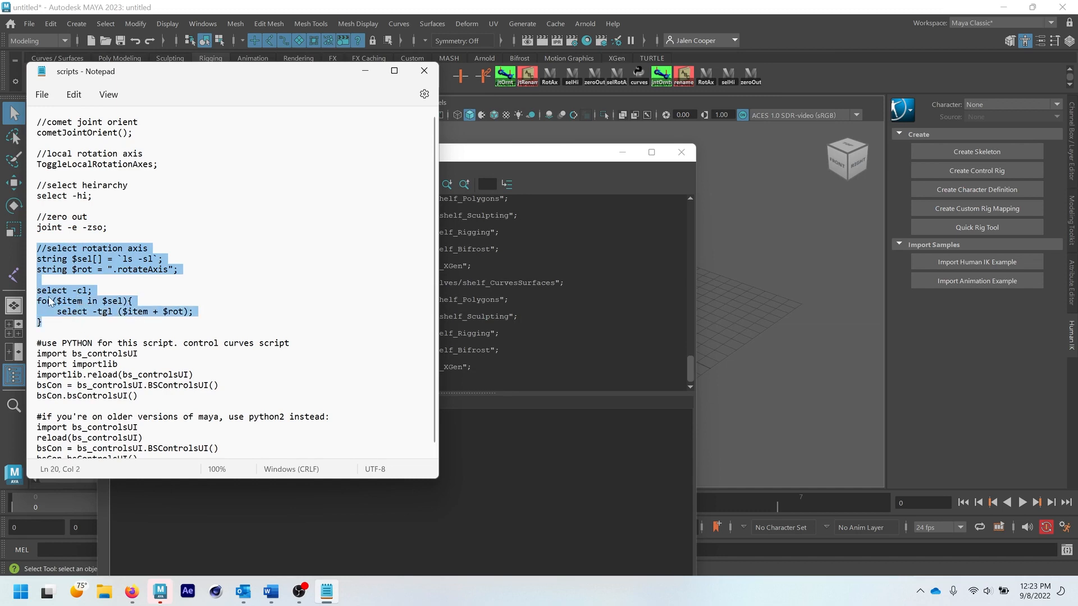
click(49, 322)
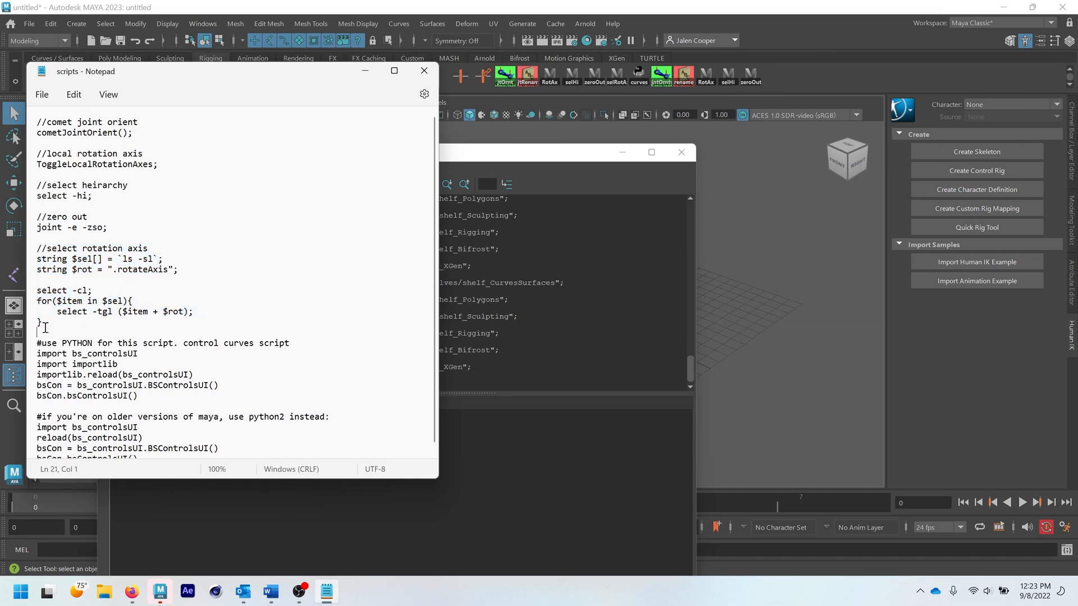
click(200, 312)
click(43, 324)
drag(42, 324, 29, 248)
key(ctrl+c)
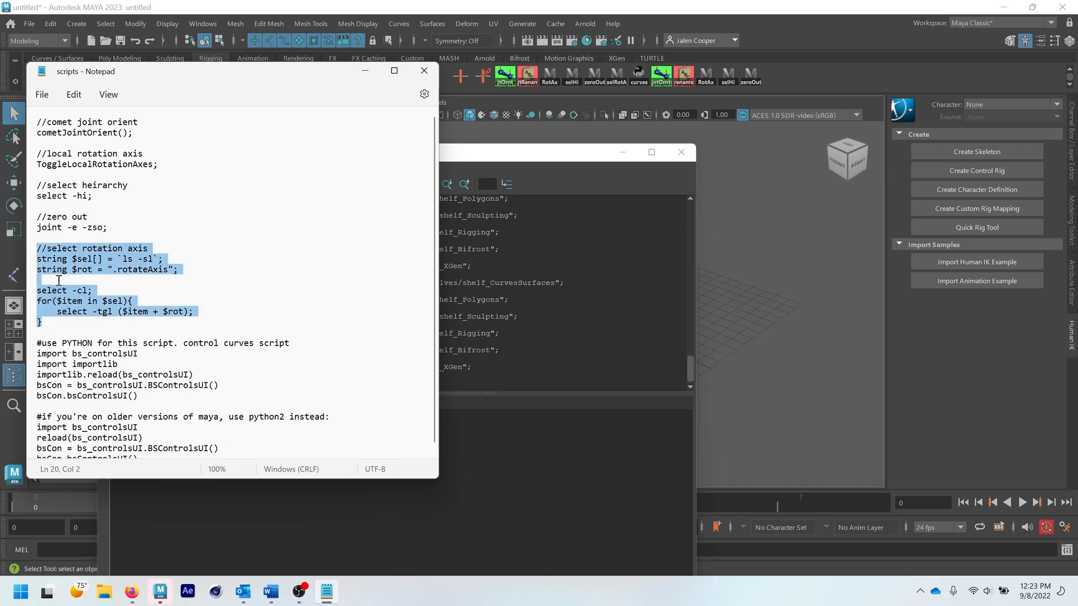
- Replace the Script Editor's MEL code with the copied select rotation axis snippet and add it to the Rigging shelf
click(180, 519)
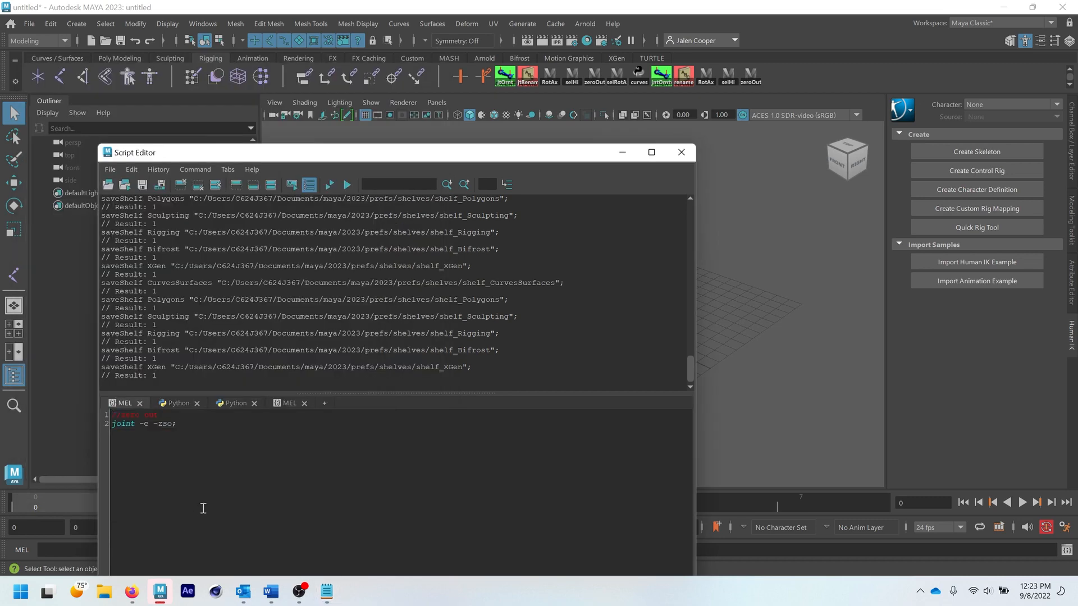
key(ctrl+a)
drag(359, 153, 380, 129)
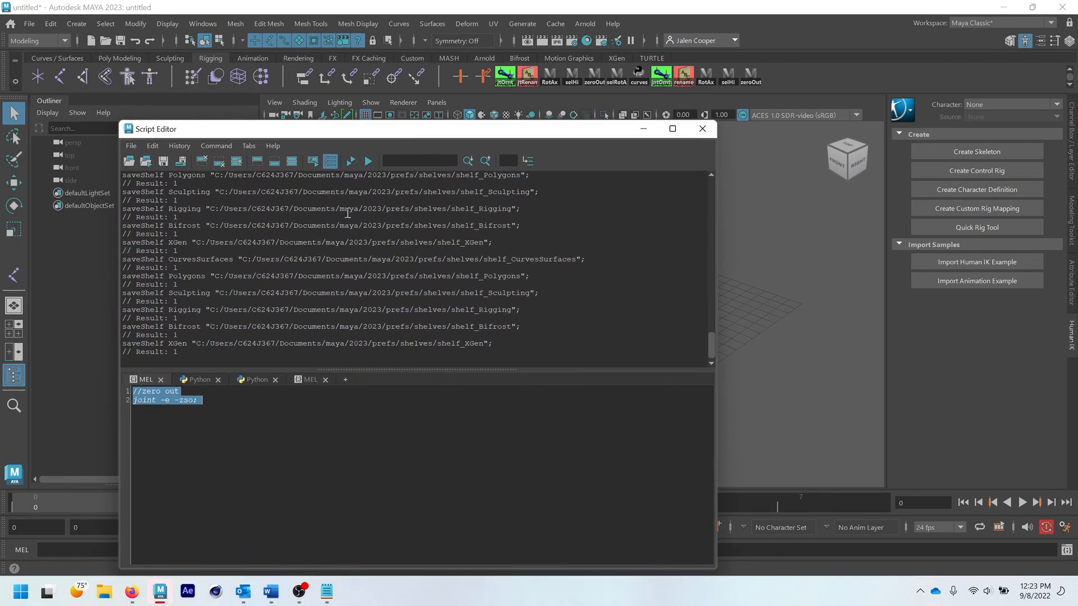
key(ctrl+v)
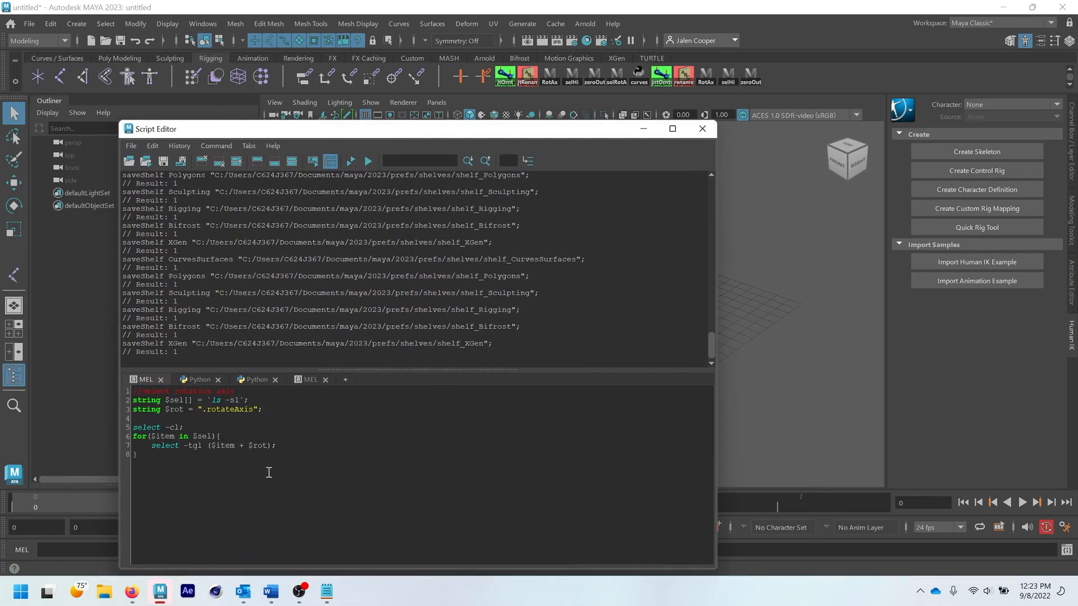
key(ctrl+a)
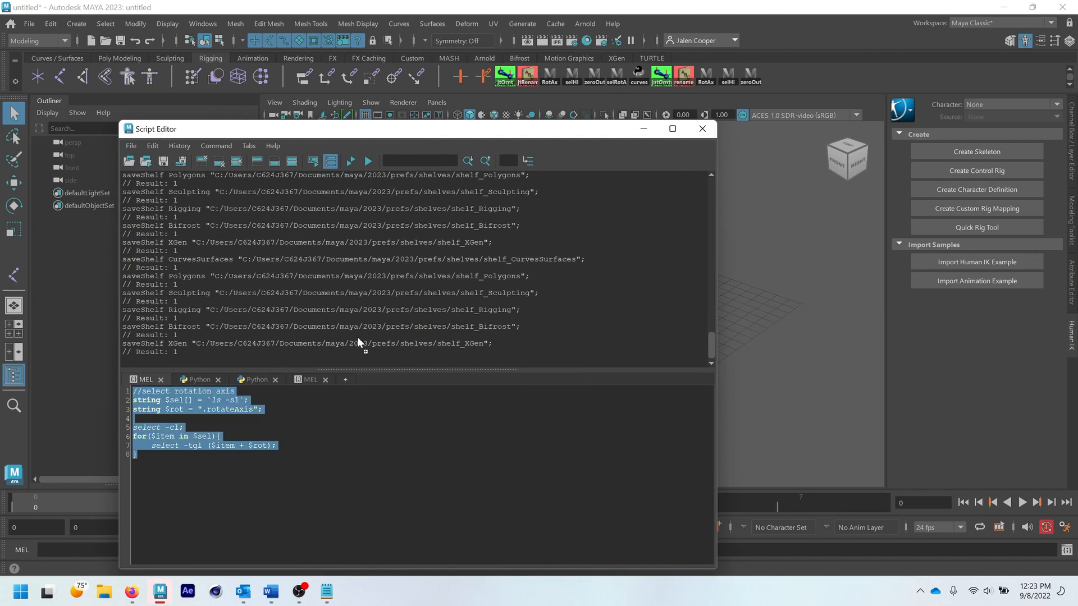
drag(759, 86, 766, 81)
- Give the new select rotation axis shelf item the icon label sRotAx and save all shelves
right_click(776, 77)
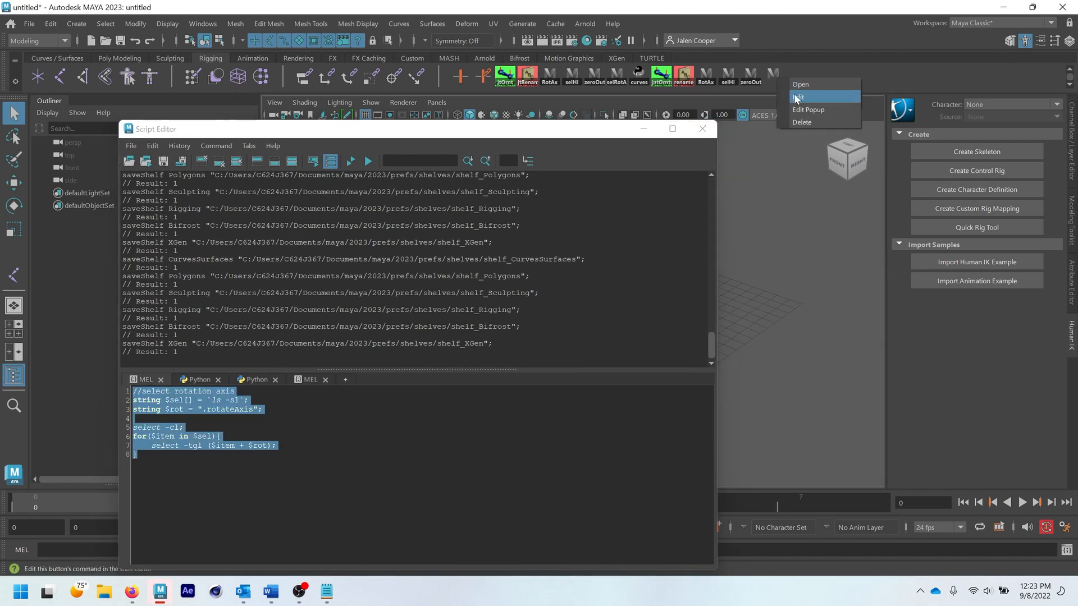
click(797, 97)
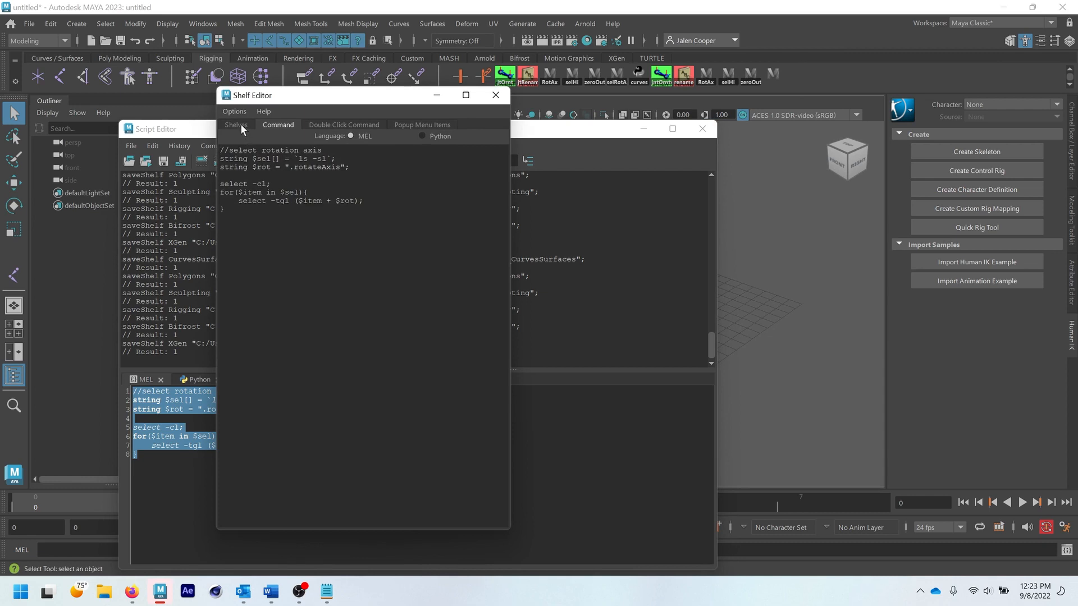
click(239, 124)
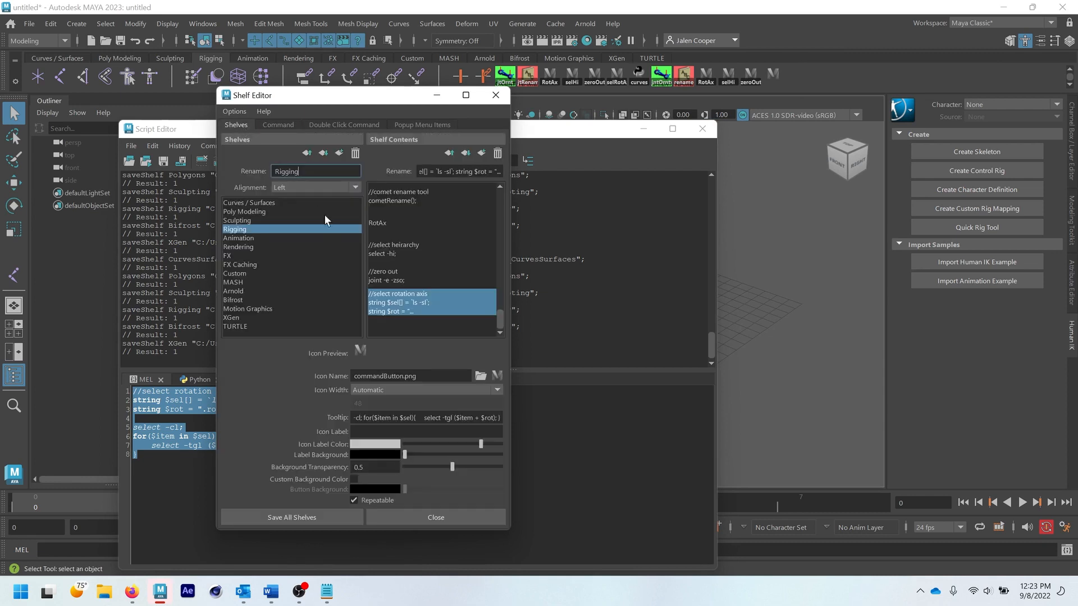
click(388, 430)
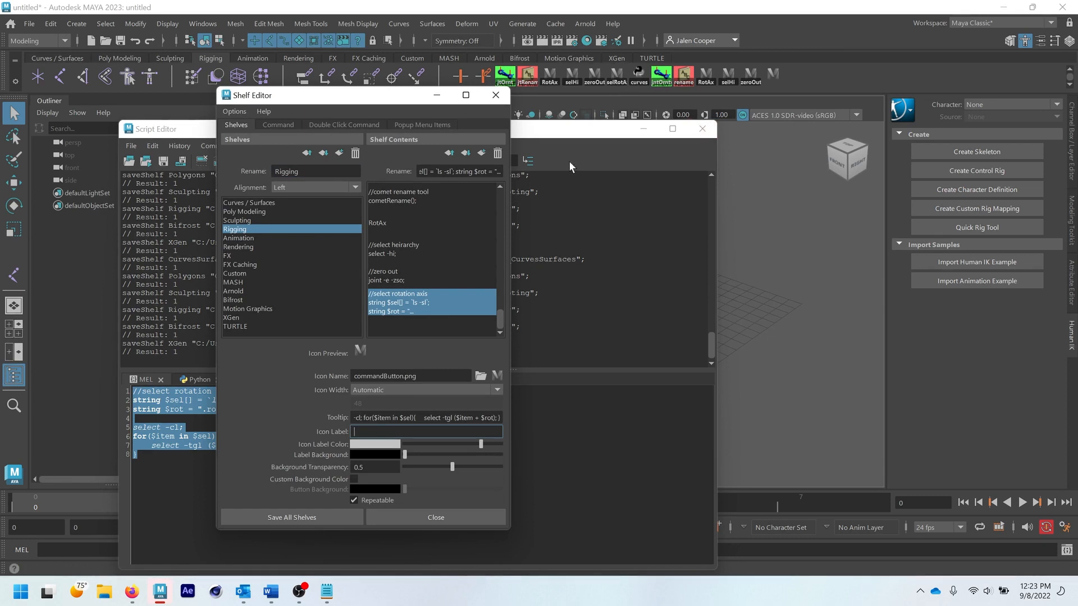
text(sRotax)
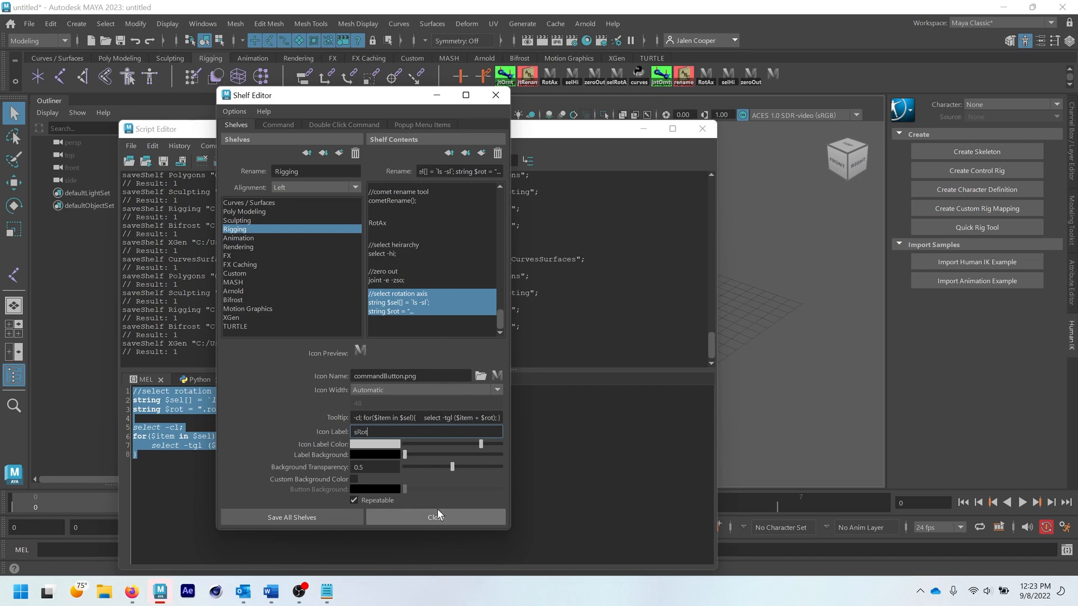
key(BackSpace)
key(BackSpace)
key(BackSpace)
key(BackSpace)
key(BackSpace)
key(BackSpace)
text(sel)
key(BackSpace)
key(BackSpace)
key(BackSpace)
text(sRotAx)
key(Return)
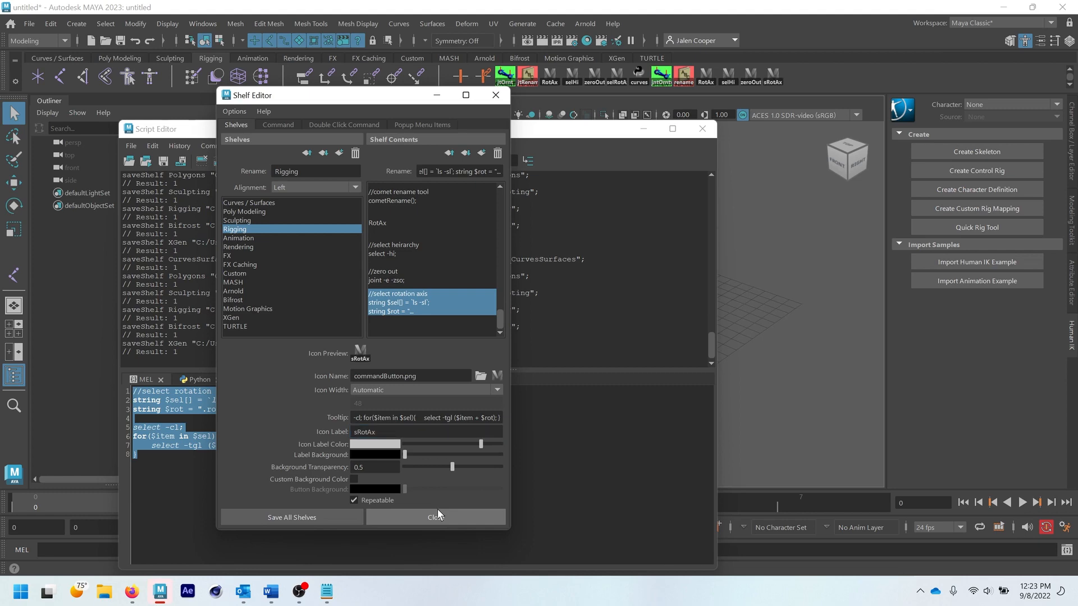
click(295, 518)
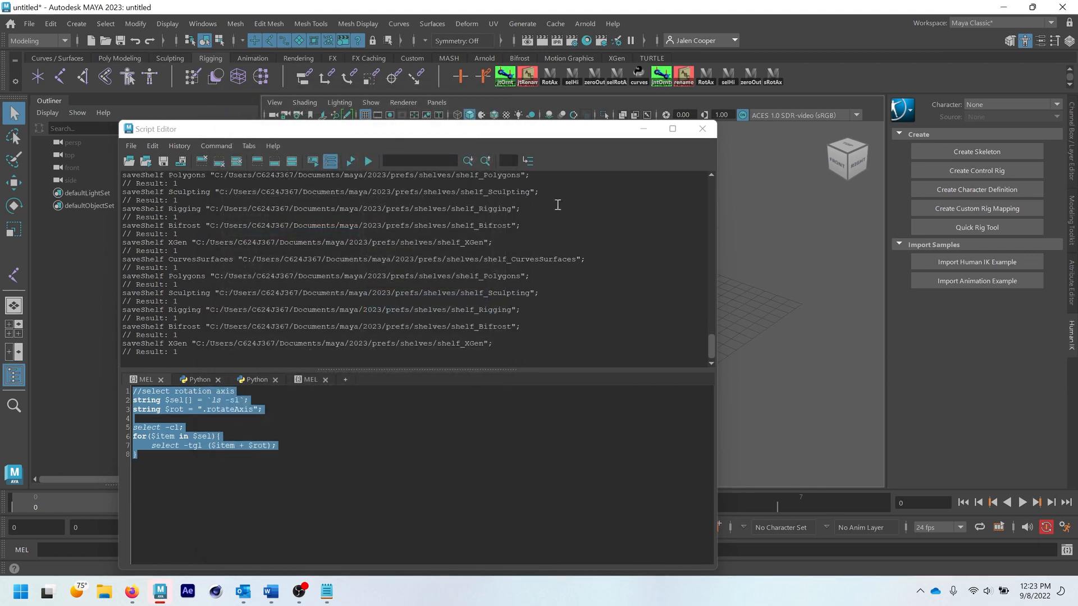
drag(561, 130, 568, 124)
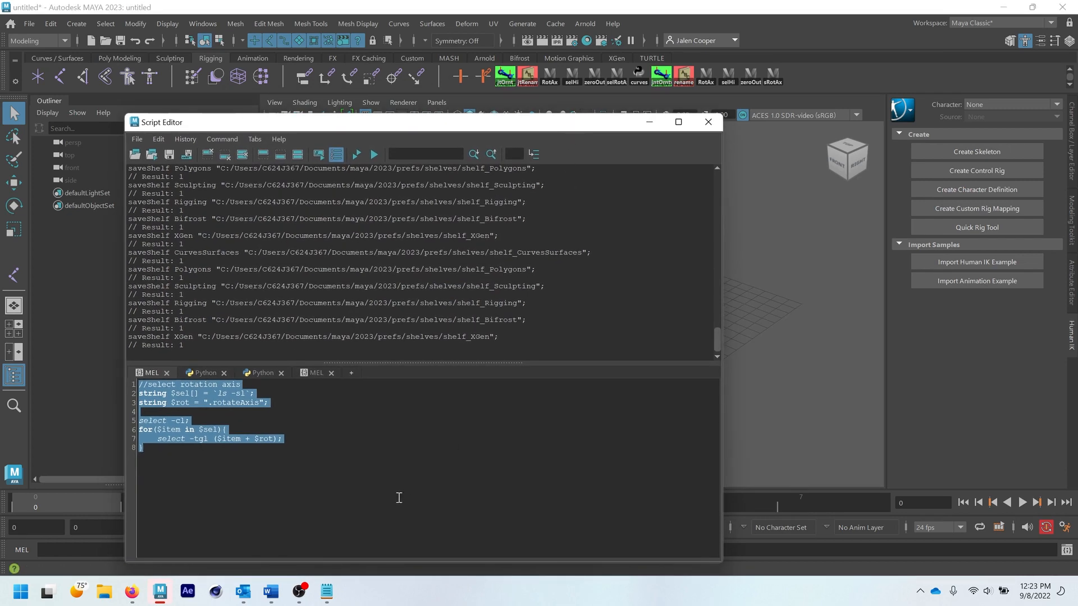
- Copy the Maya 2023 control curves script from the scripts text file, from its #use PYTHON comment line through bsCon.bsControlsUI()
click(326, 591)
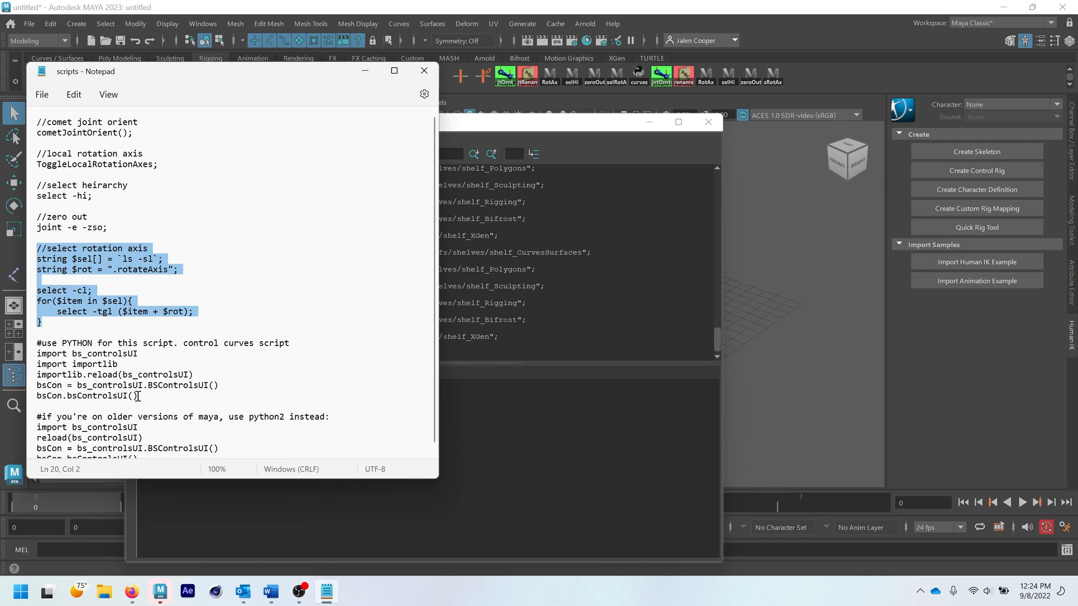
click(137, 396)
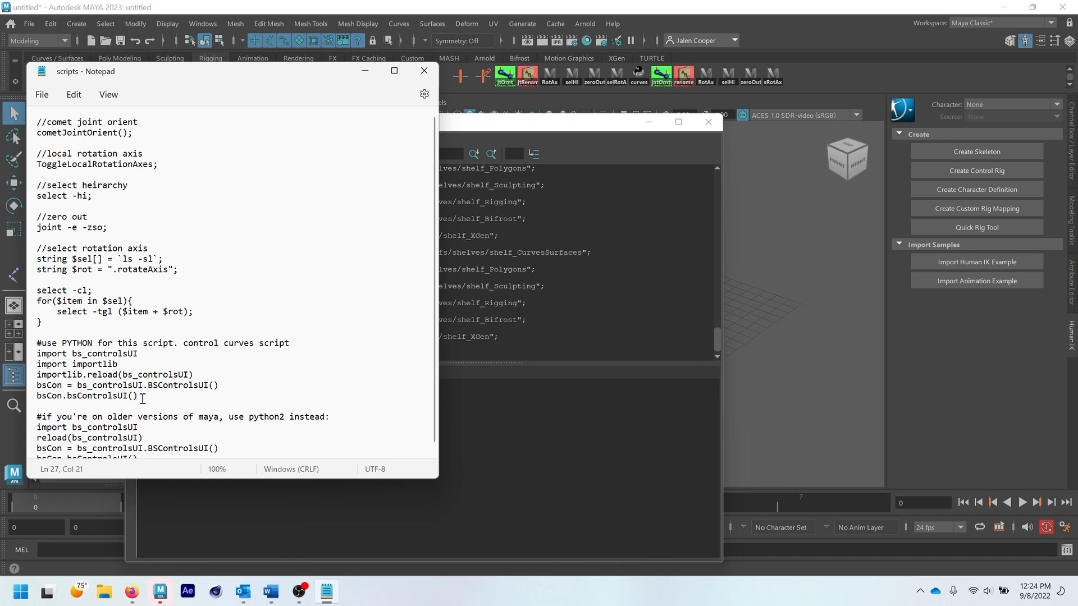
drag(143, 399, 25, 353)
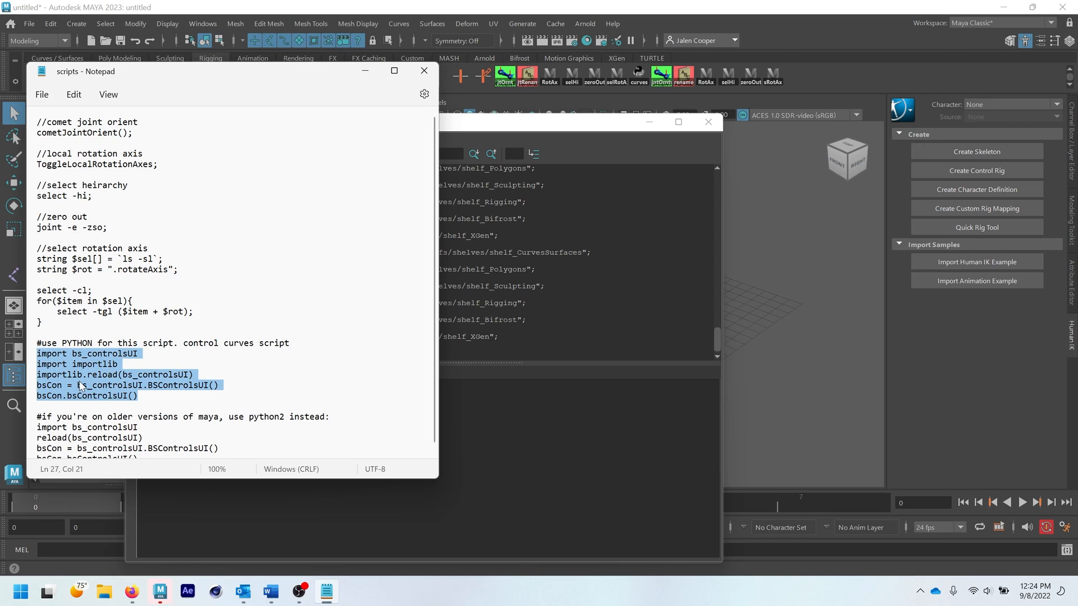
click(141, 395)
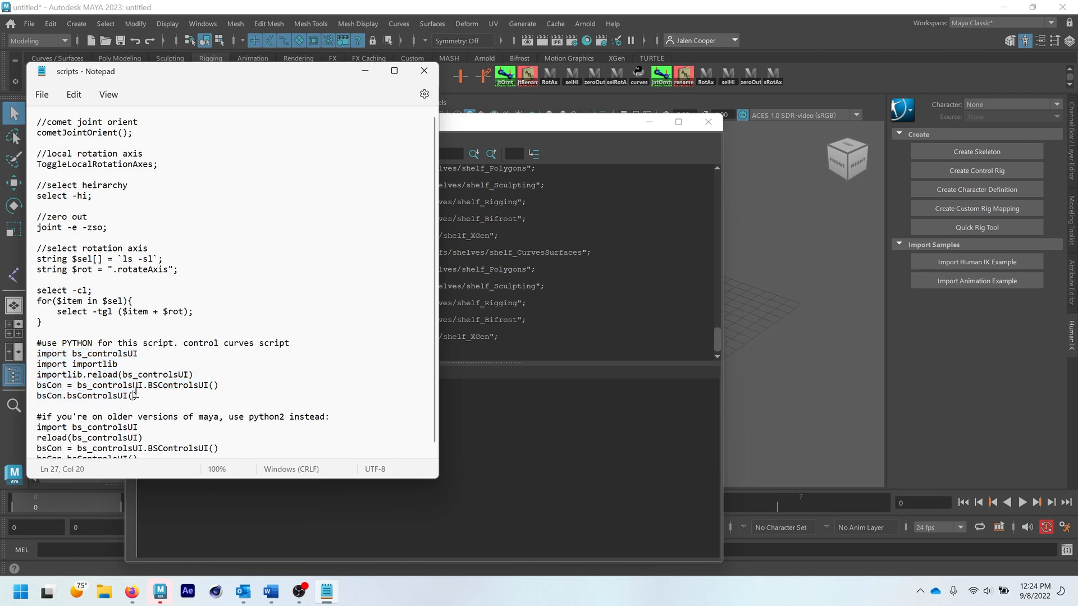
drag(142, 395, 36, 341)
key(ctrl+c)
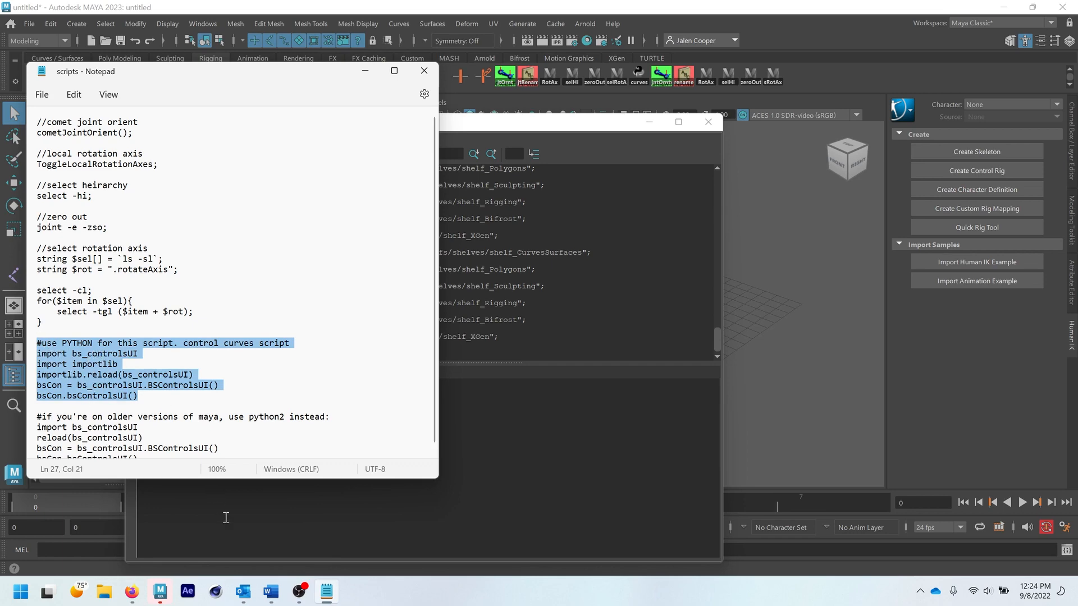
- Try to run the copied control curves script as MEL code in the Script Editor, and clear the code
click(224, 512)
key(ctrl+a)
key(ctrl+v)
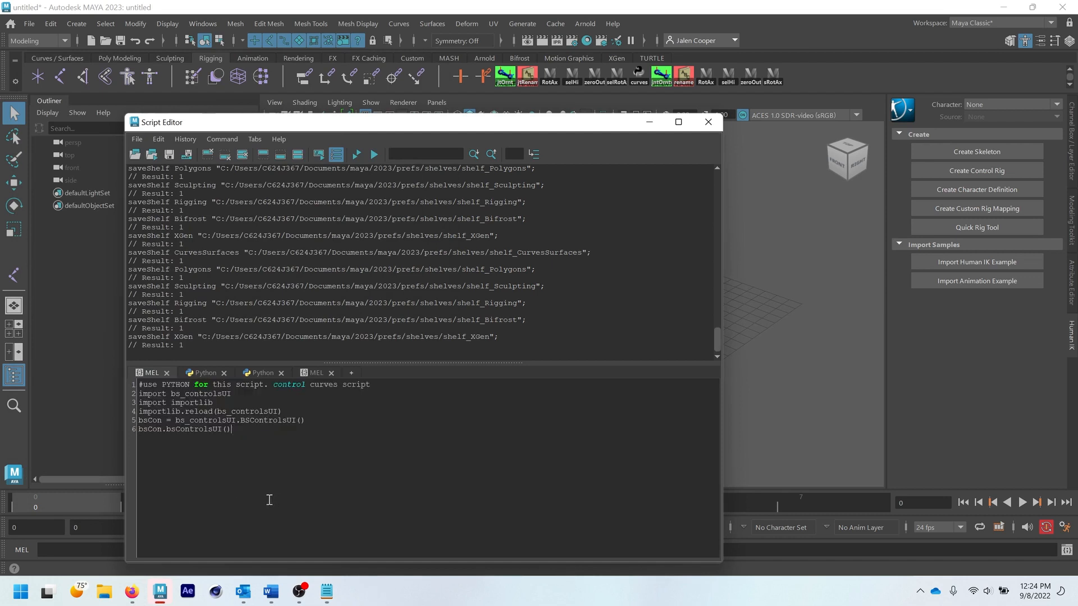
click(373, 153)
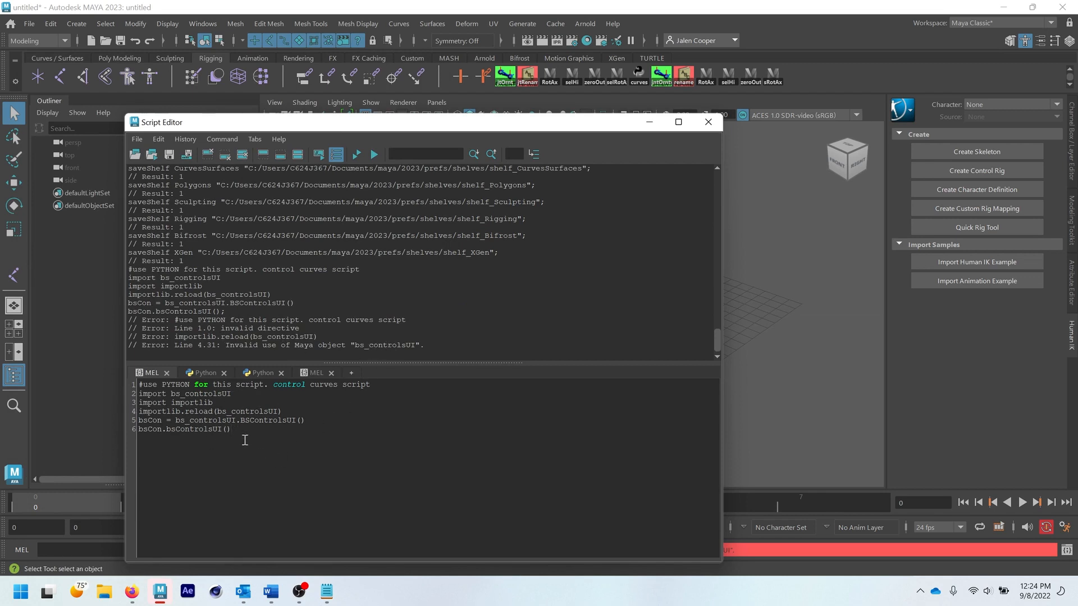
key(ctrl+a)
key(ctrl+c)
key(BackSpace)
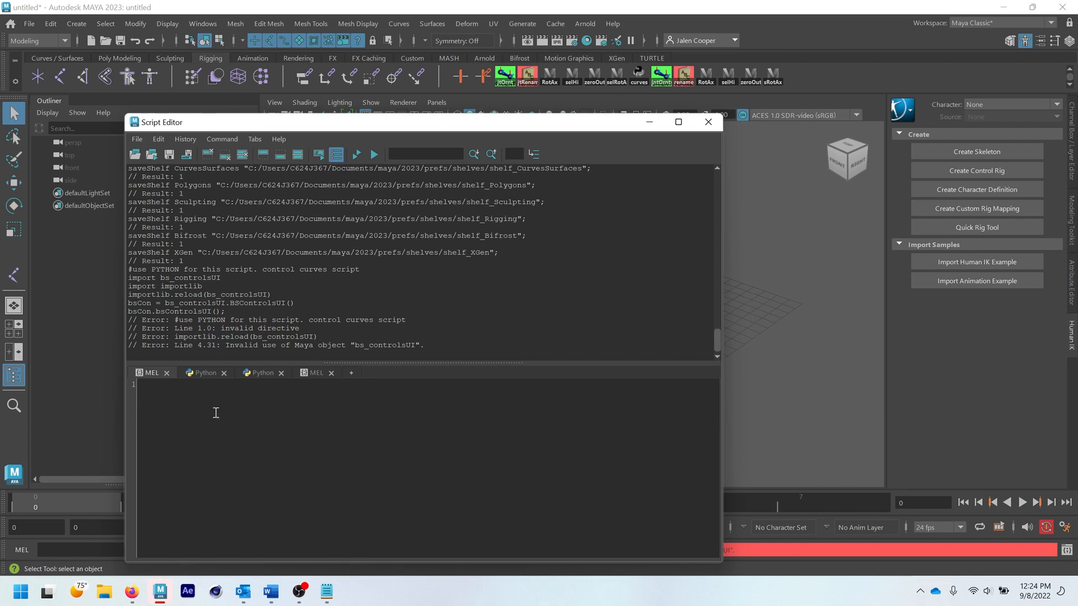
- Run the copied control curves script in a new Python tab of the Script Editor, and close the bsControls window it opens
click(204, 375)
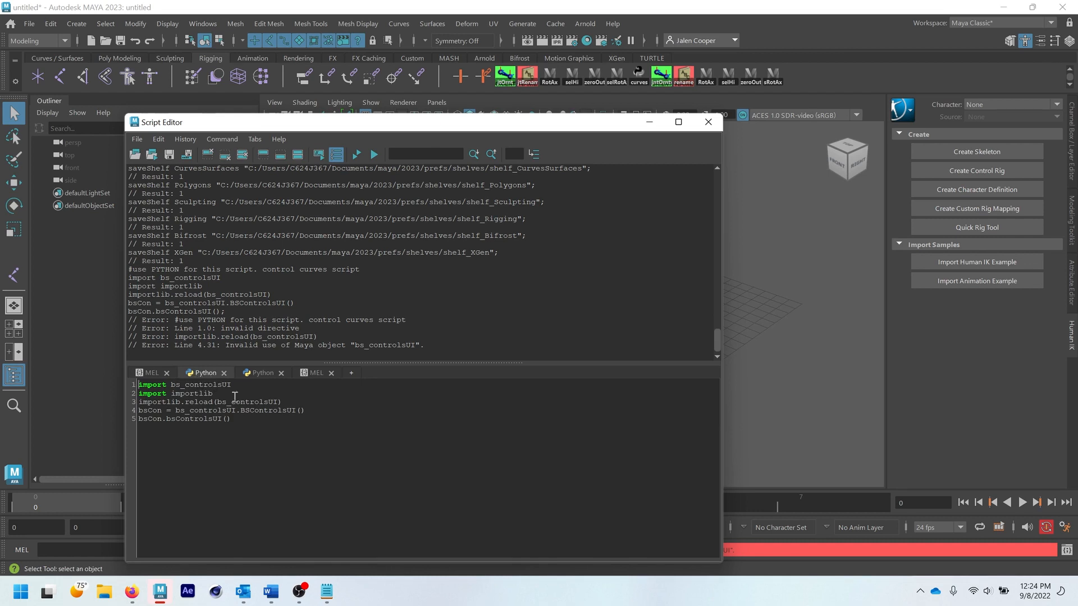
click(352, 374)
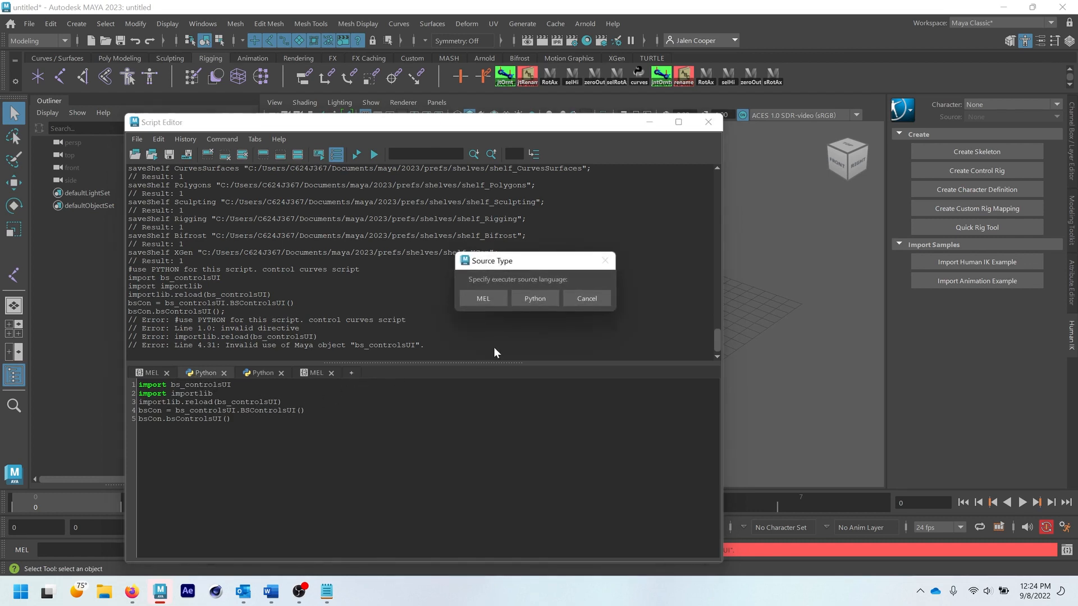
click(534, 298)
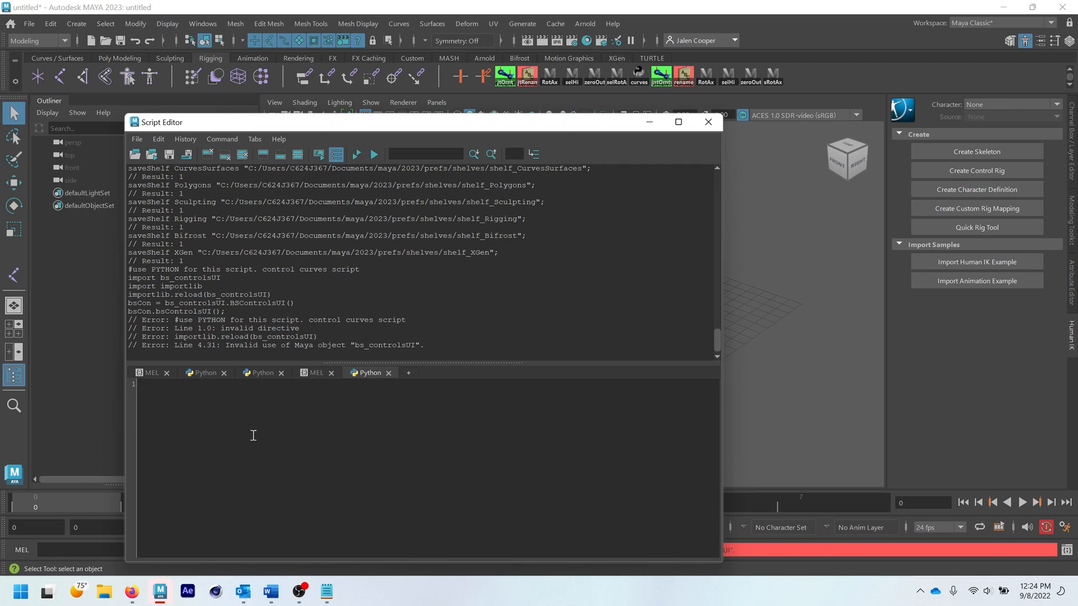
key(ctrl+v)
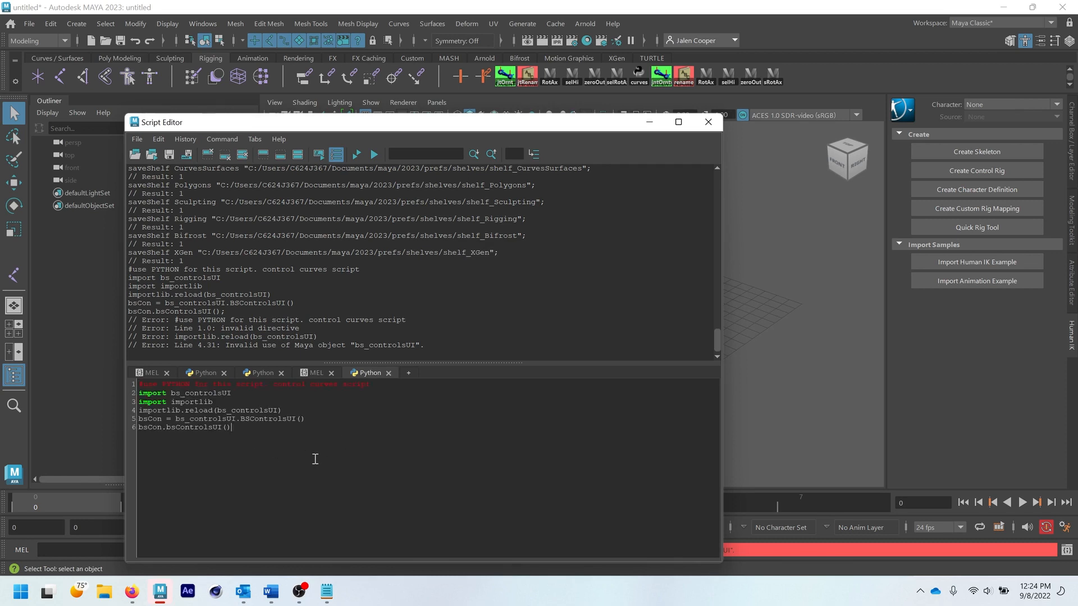
click(375, 156)
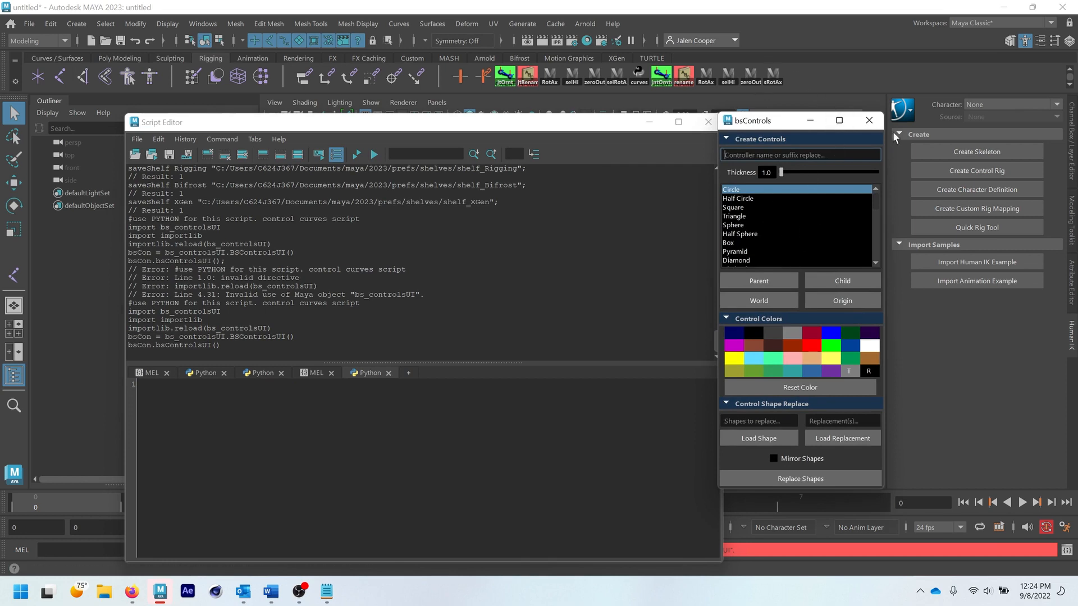
click(870, 121)
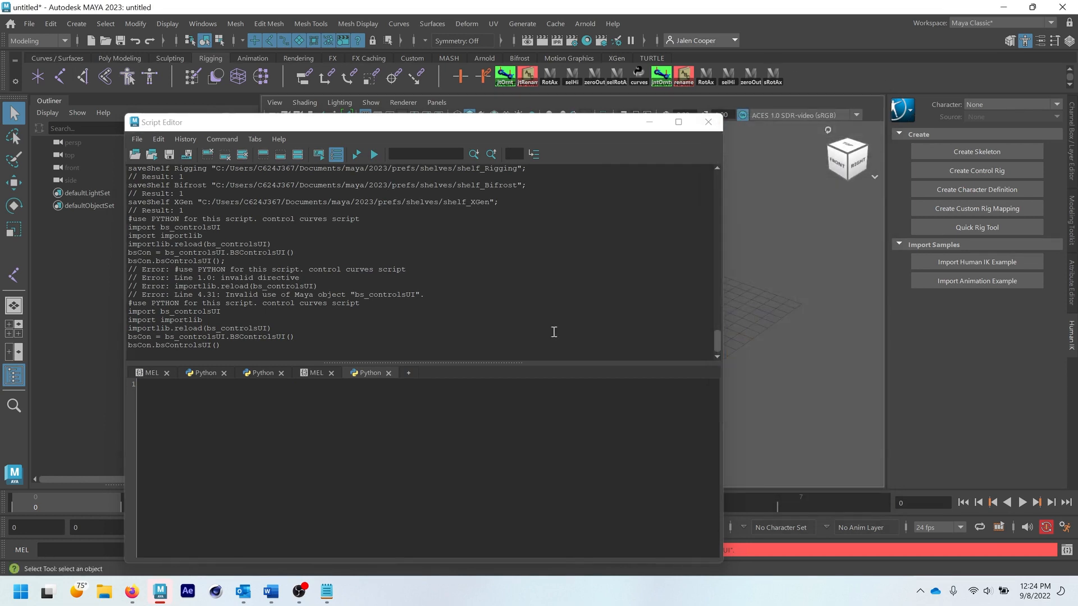
- Paste the control curves script into the empty Python tab again and add all of its code to the Rigging shelf
key(ctrl+v)
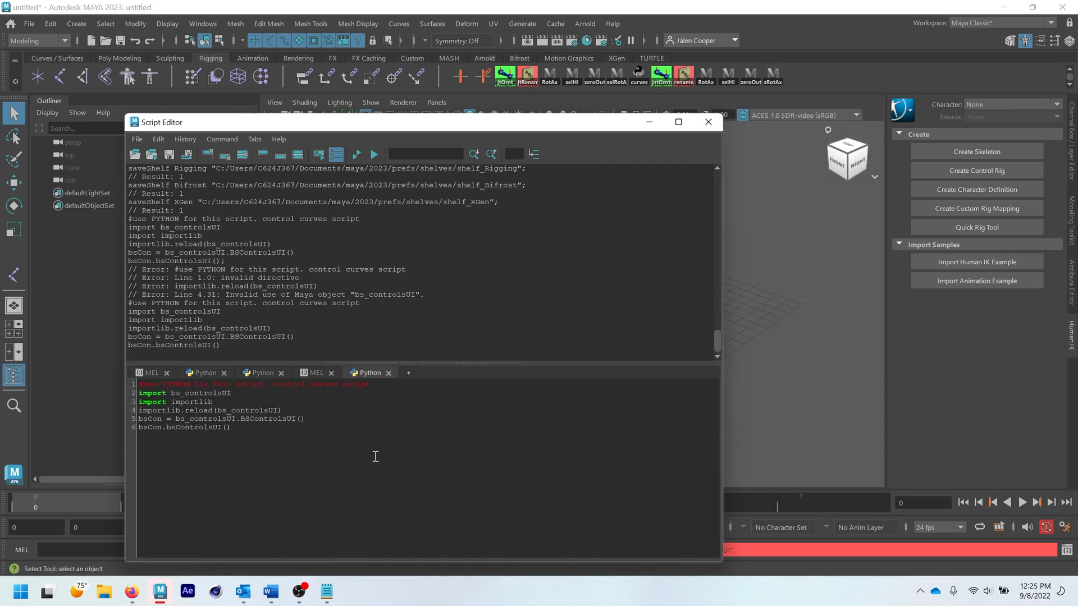
key(ctrl+a)
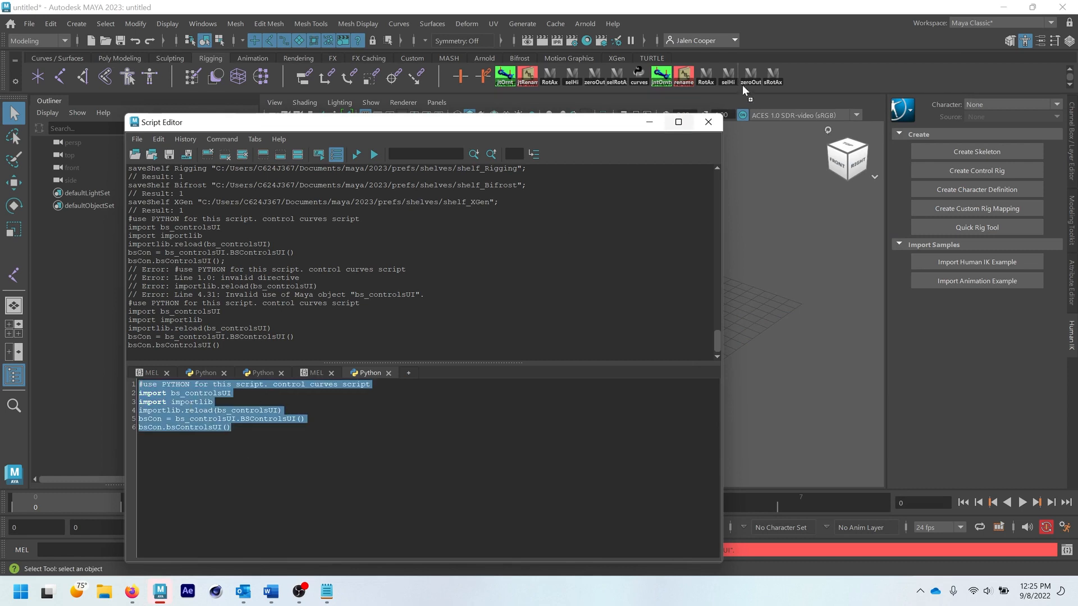
middle_drag(743, 91, 746, 90)
- Give the new control curves shelf item the icon label ctlrCurv, save all shelves and close the Script Editor
right_click(797, 75)
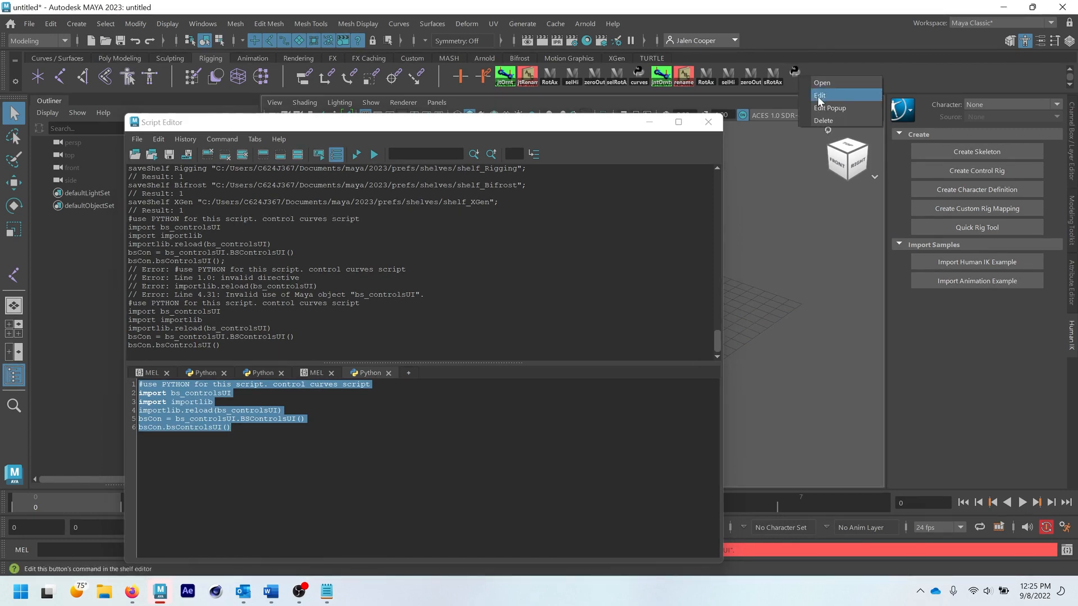
click(820, 97)
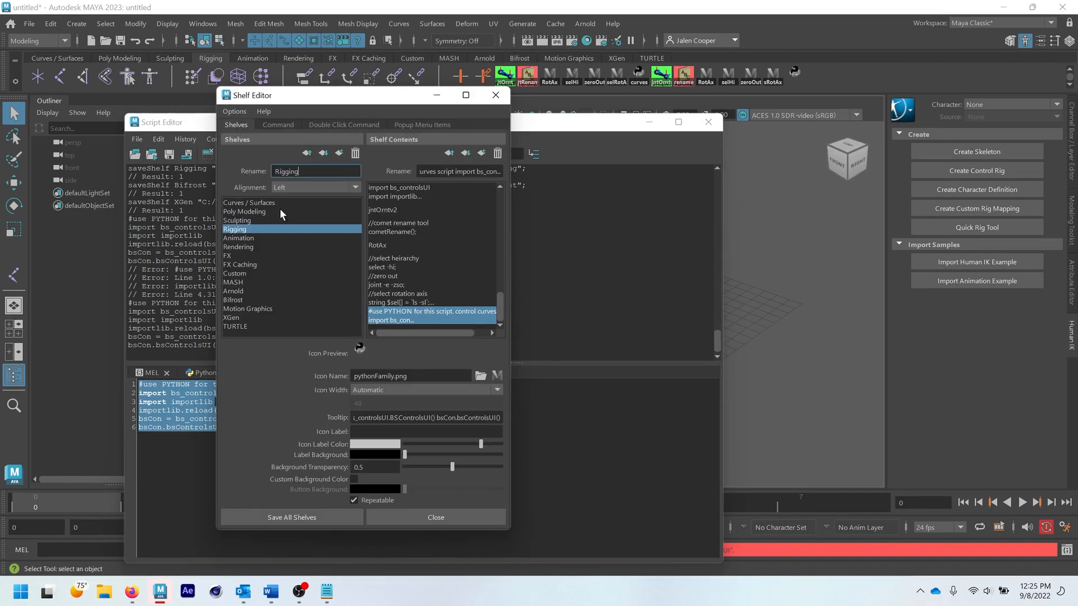
click(400, 430)
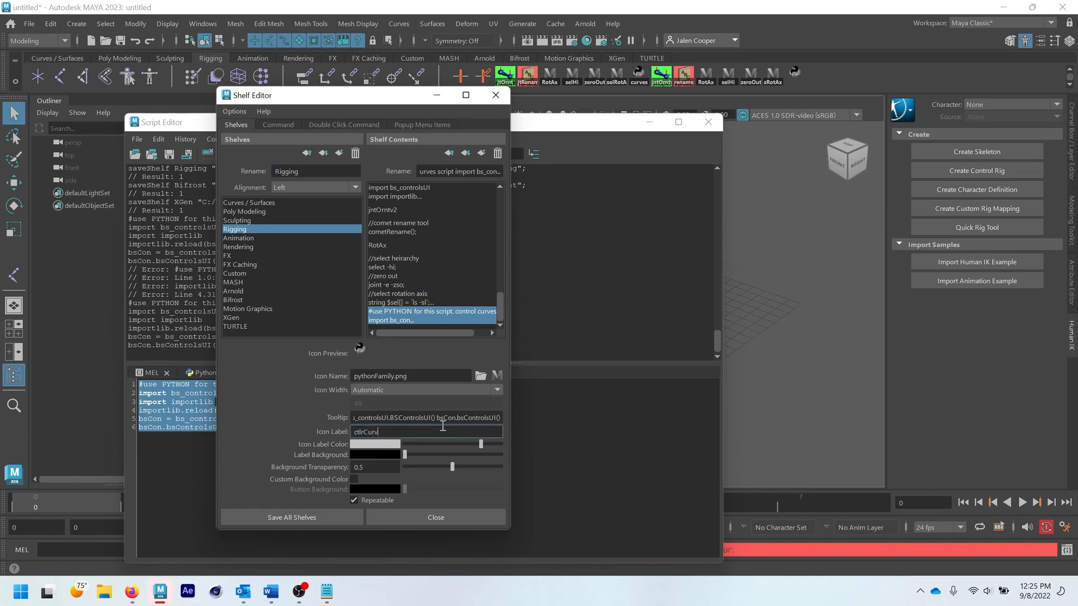
click(303, 518)
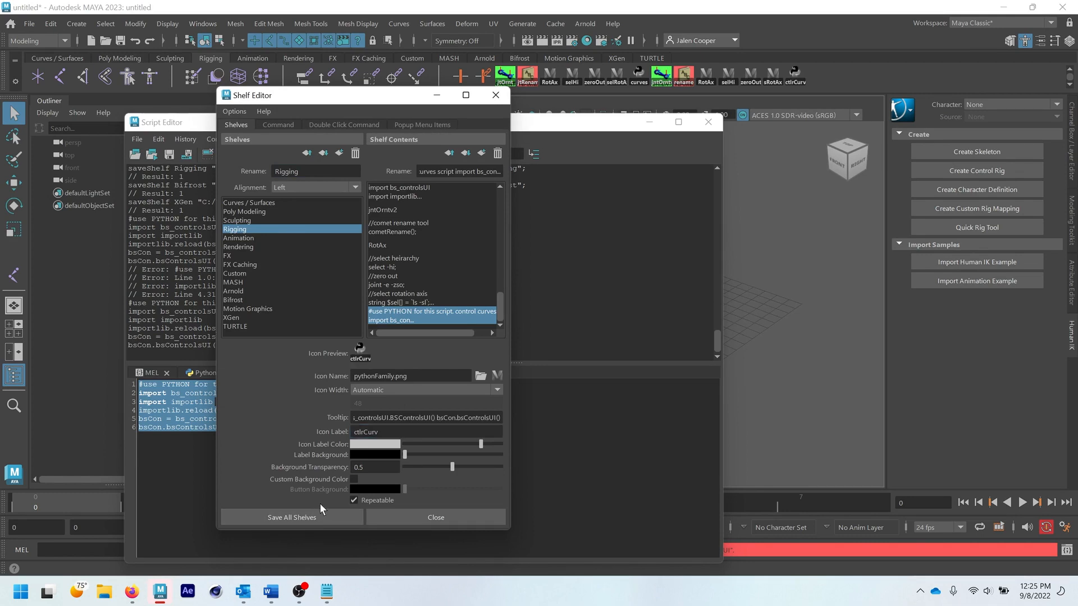
click(321, 517)
click(707, 122)
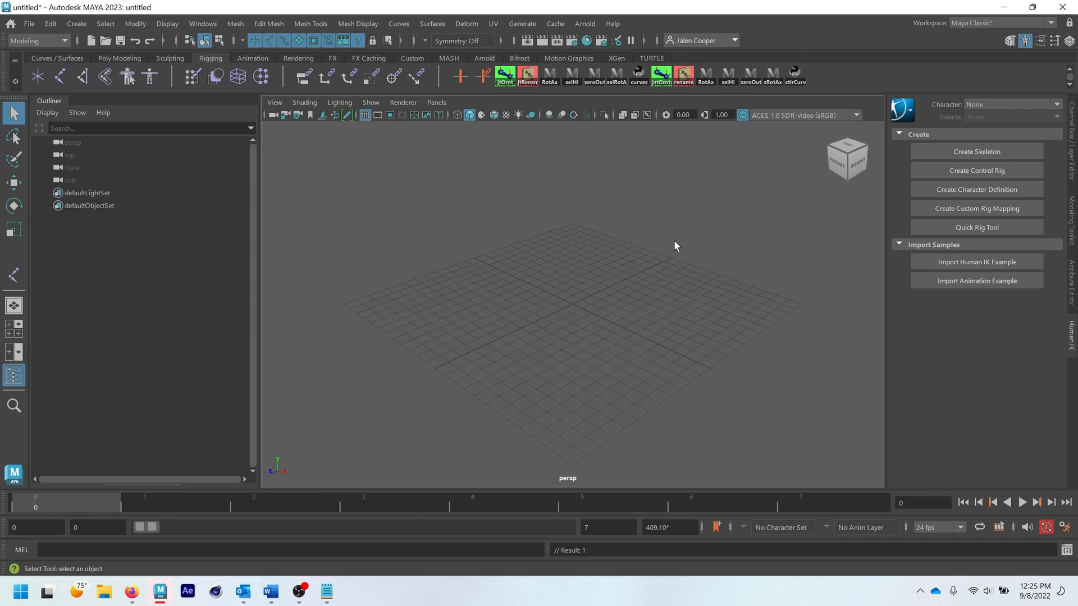
right_click(682, 75)
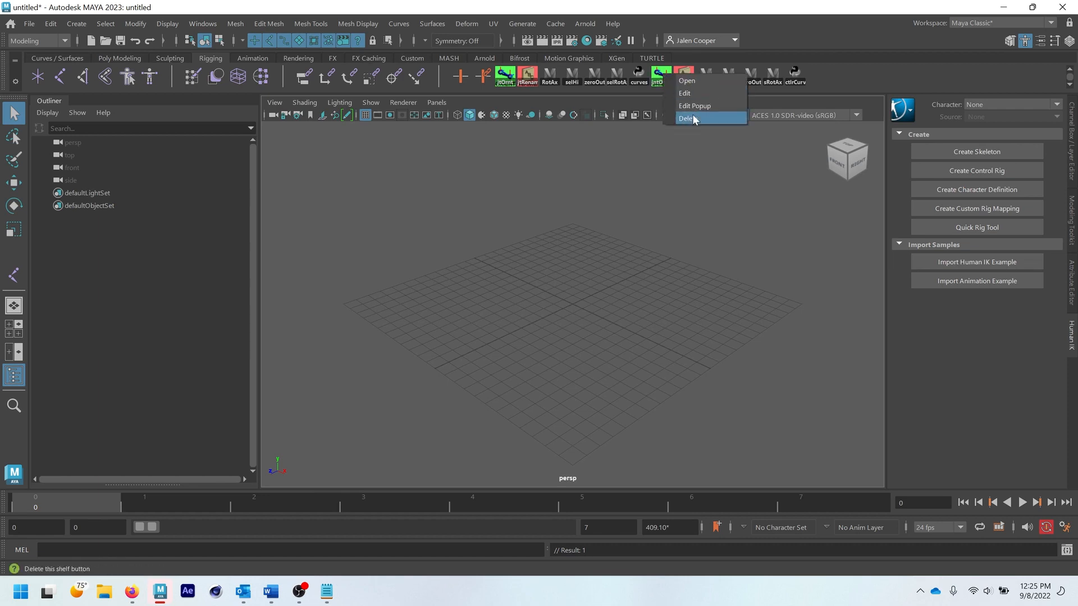
click(656, 229)
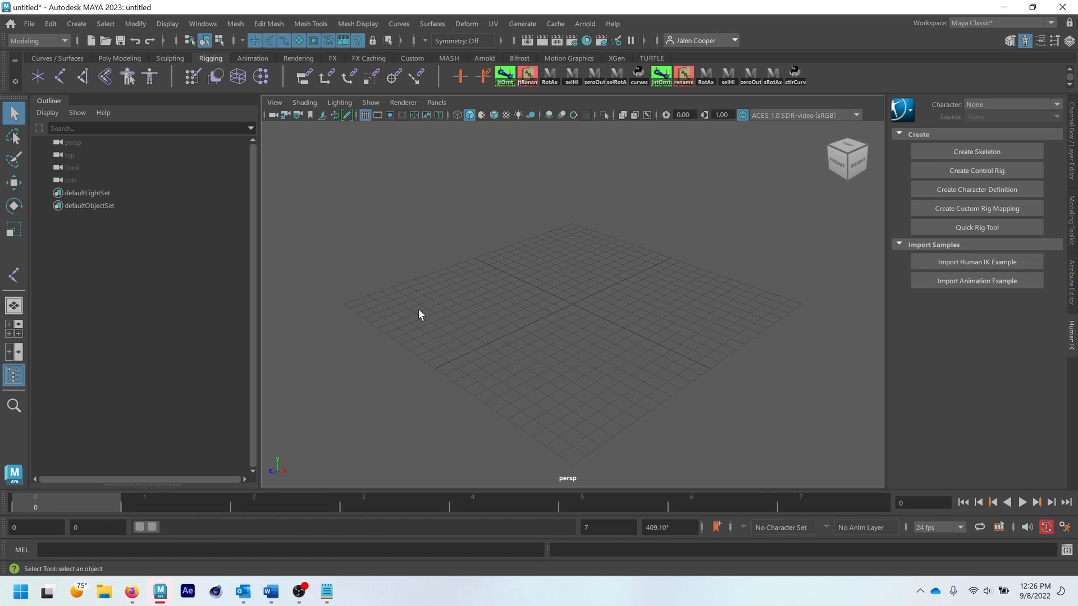
- Draw a zigzag chain of seven joints across the perspective grid with the Joint tool
click(60, 77)
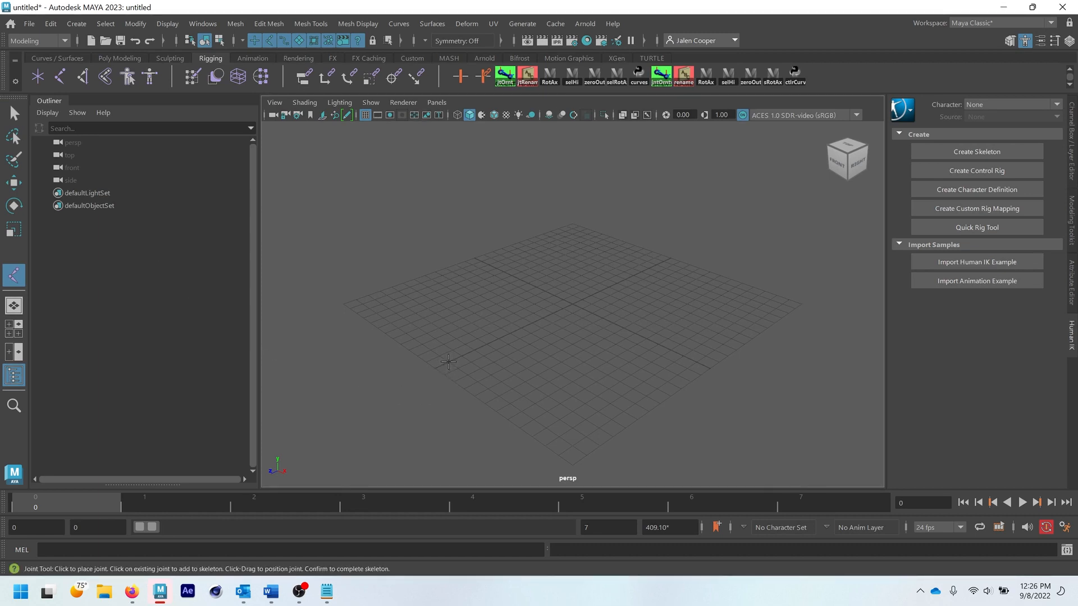
click(449, 361)
click(487, 344)
click(529, 344)
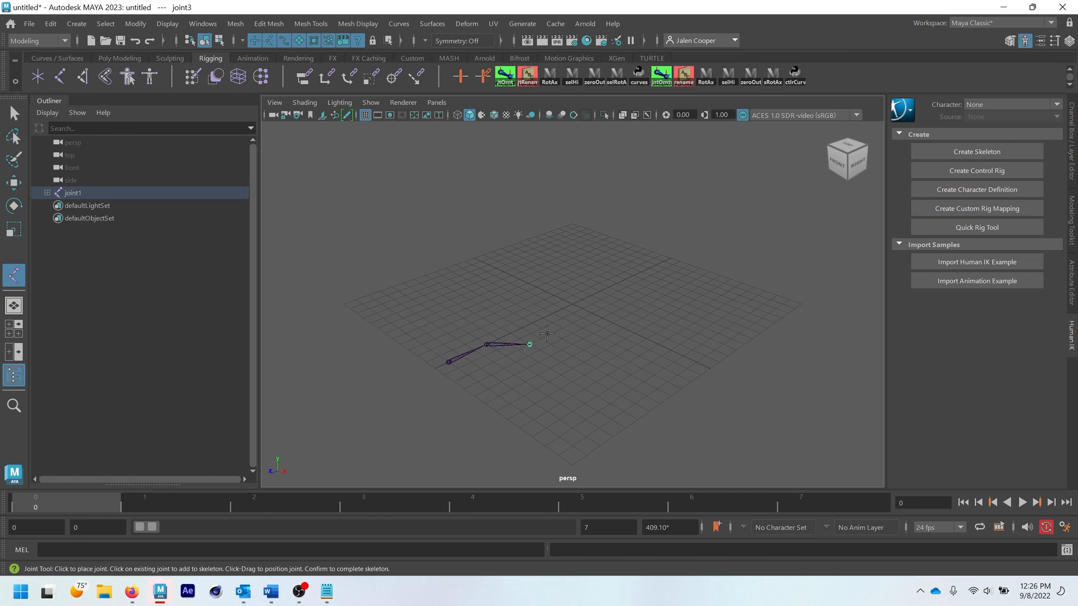
click(562, 318)
click(572, 287)
click(622, 265)
click(660, 279)
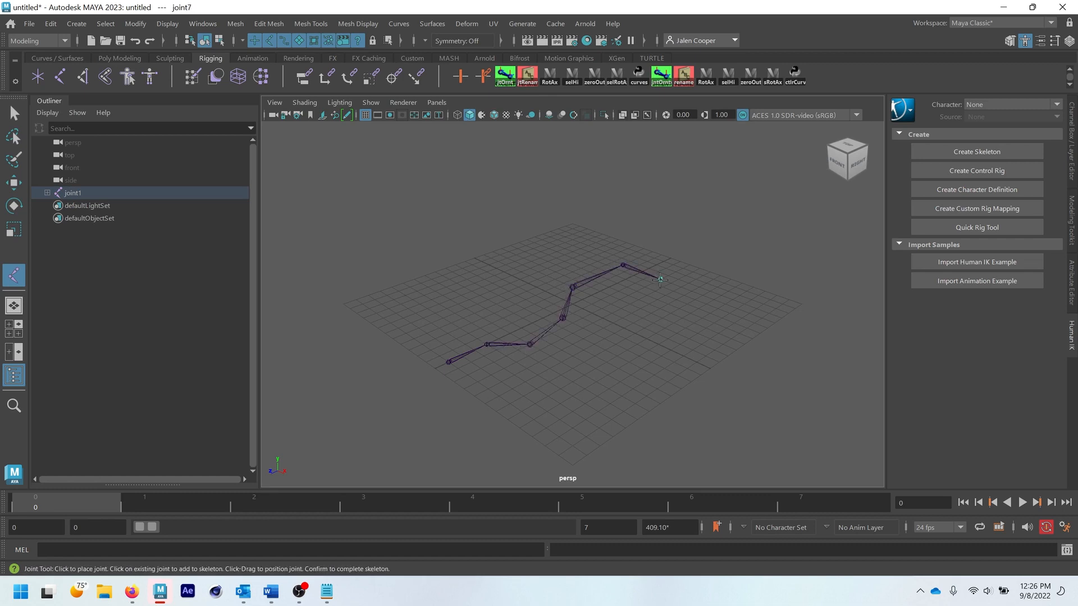
click(13, 114)
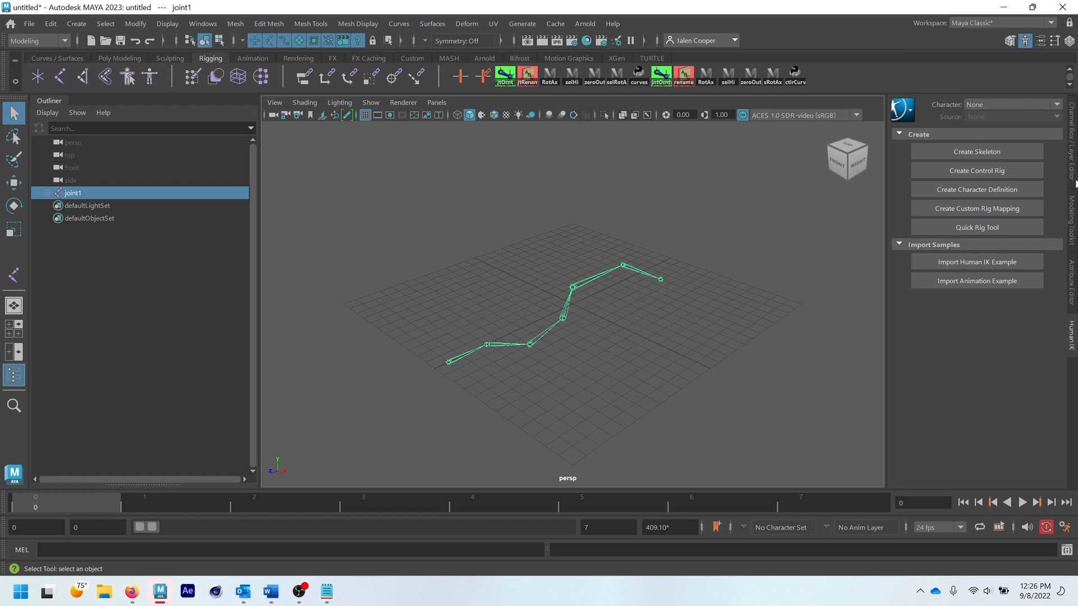
- Set the radius of the root joint joint1 to 0.5 in the Channel Box
click(1075, 183)
double_click(1039, 240)
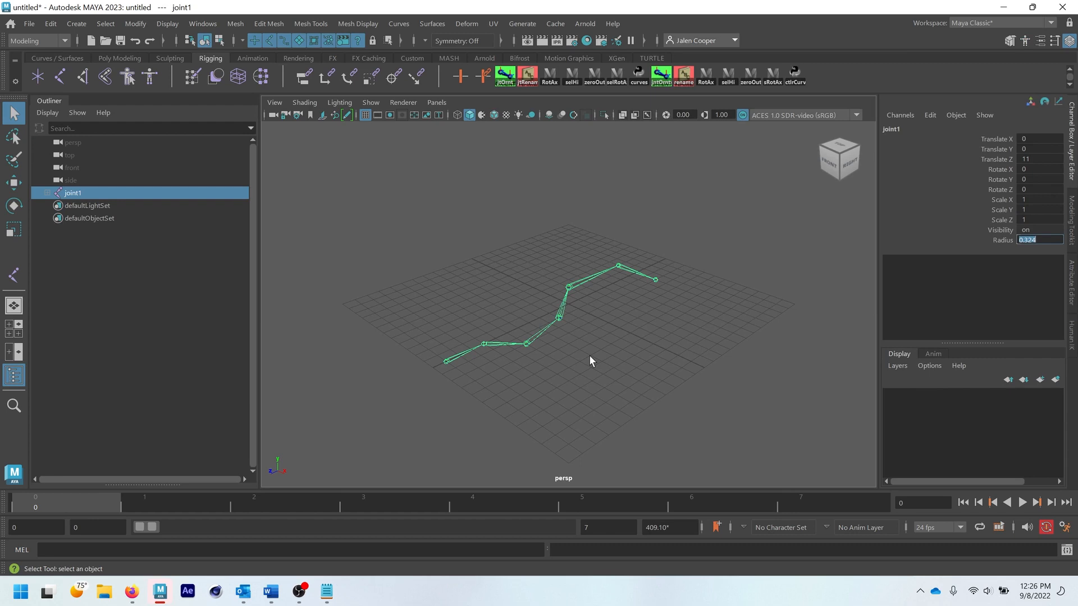
text(1)
text(5)
key(Return)
- Select the chain's joints one by one in the viewport up to the end joint, and clear the selection
drag(425, 260, 676, 412)
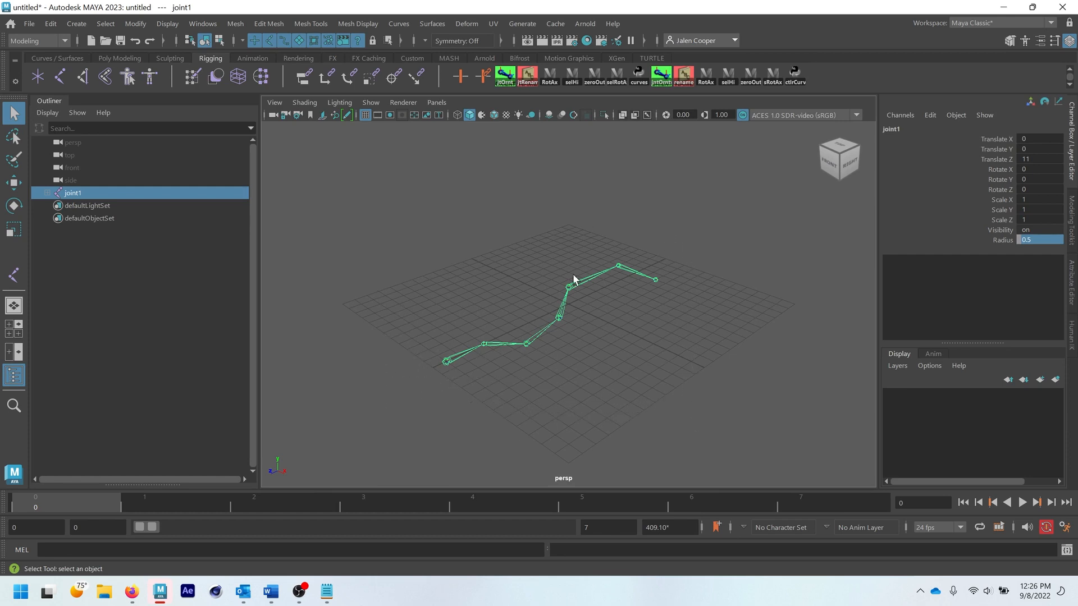
click(650, 338)
drag(378, 227, 596, 392)
shift+click(490, 345)
shift+click(527, 344)
shift+click(559, 318)
shift+click(618, 266)
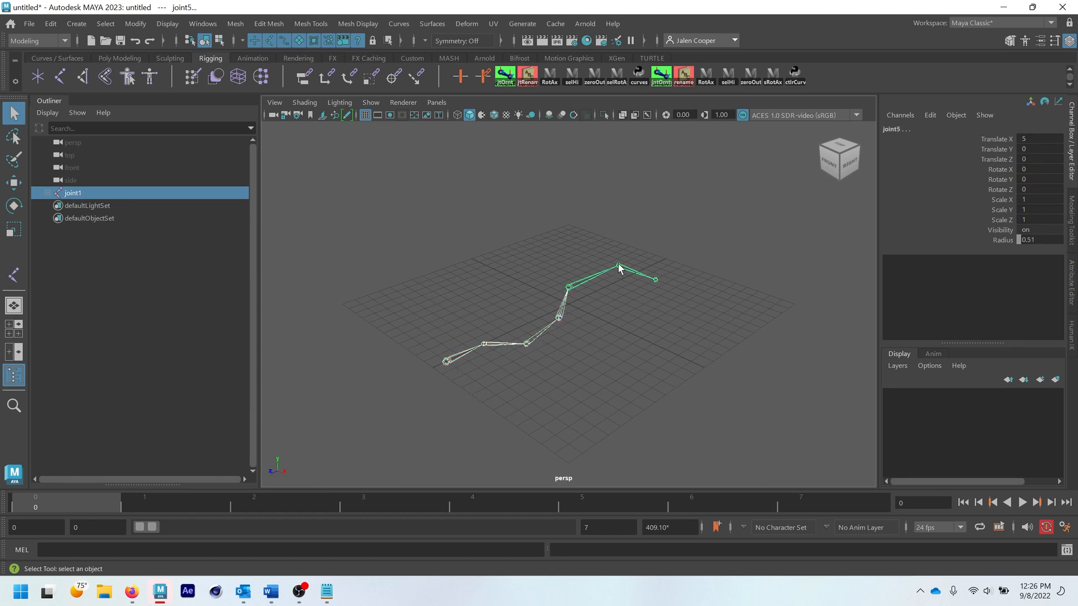
shift+click(654, 279)
click(437, 434)
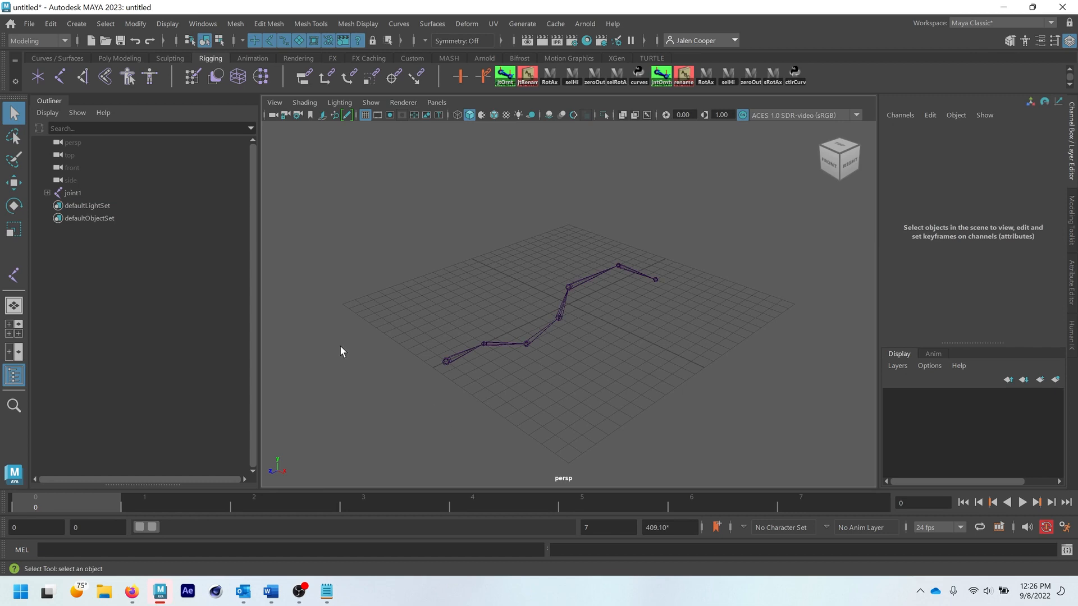
- Expand joint1's hierarchy in the Outliner and select all of its joints with the selHi shelf script
click(446, 361)
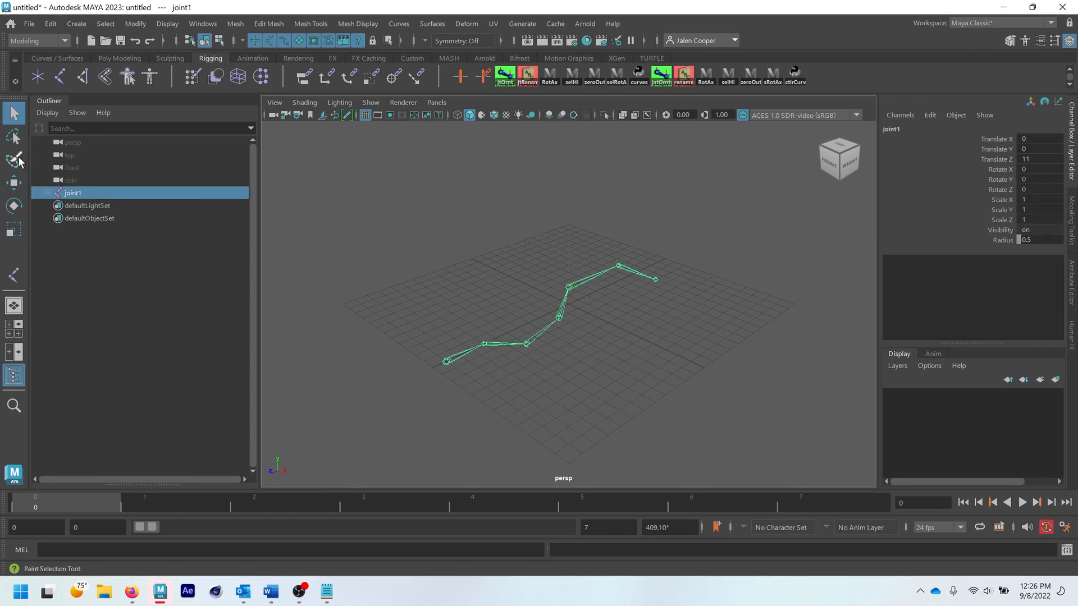
click(47, 193)
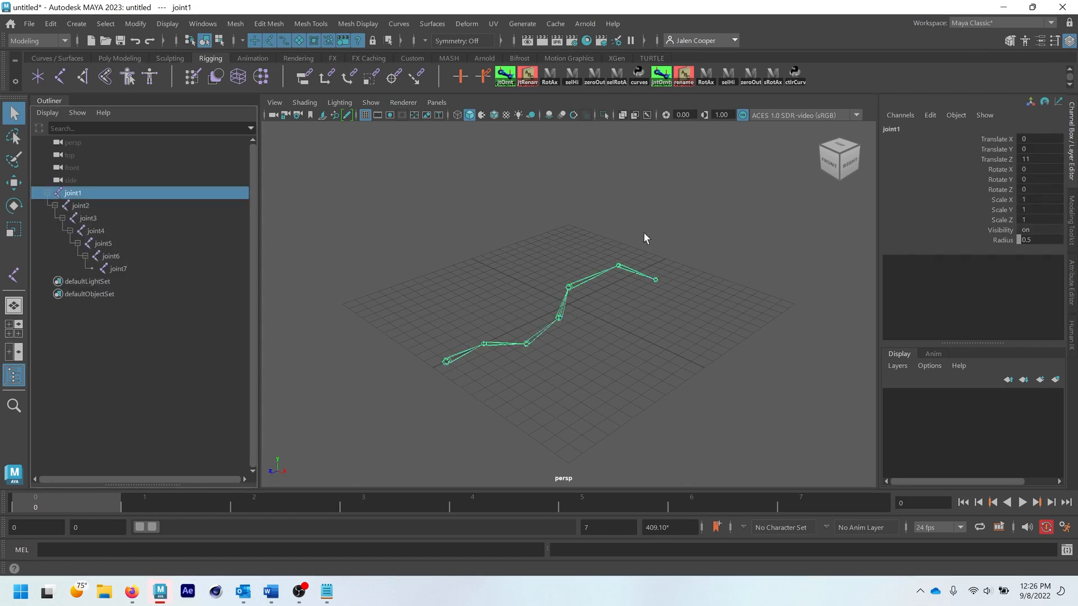
click(727, 80)
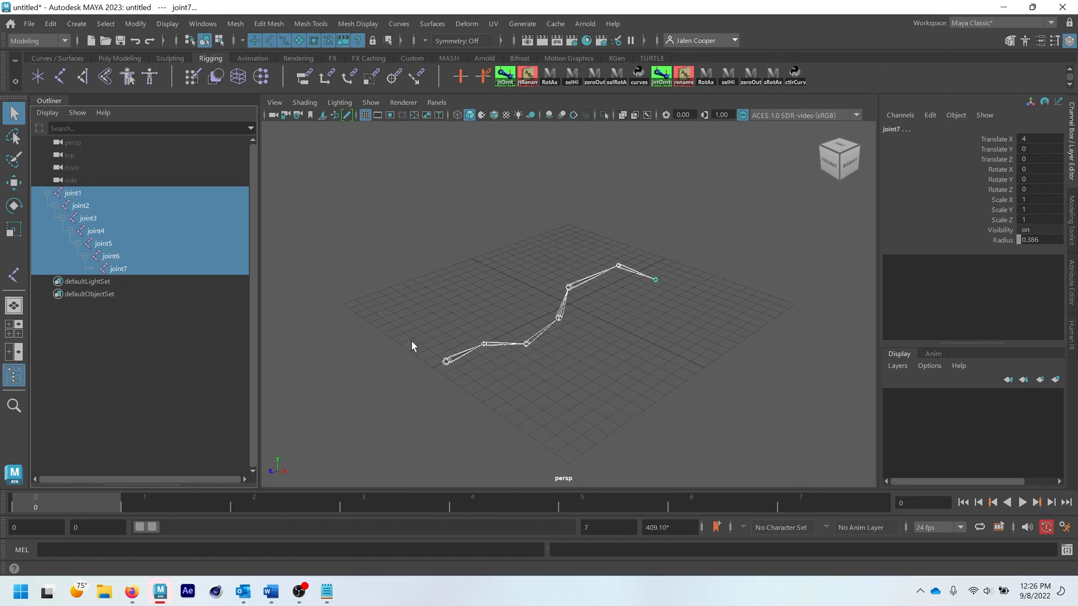
- Draw a second chain of seven joints behind the first one with the Joint tool
click(204, 400)
click(63, 77)
click(433, 326)
click(508, 273)
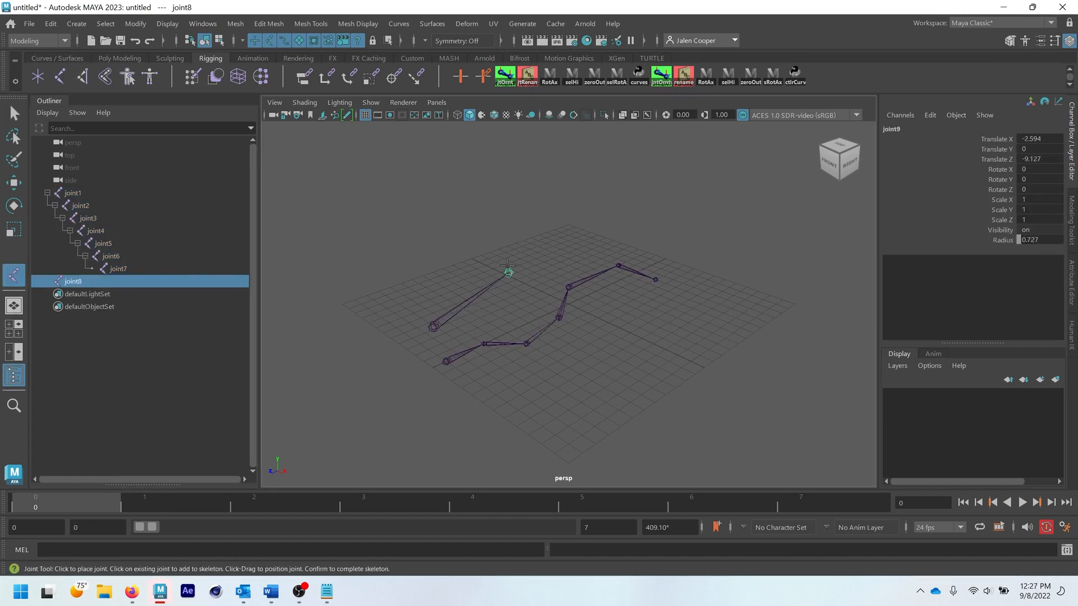
click(528, 250)
click(578, 234)
click(631, 242)
click(685, 250)
click(695, 230)
click(14, 114)
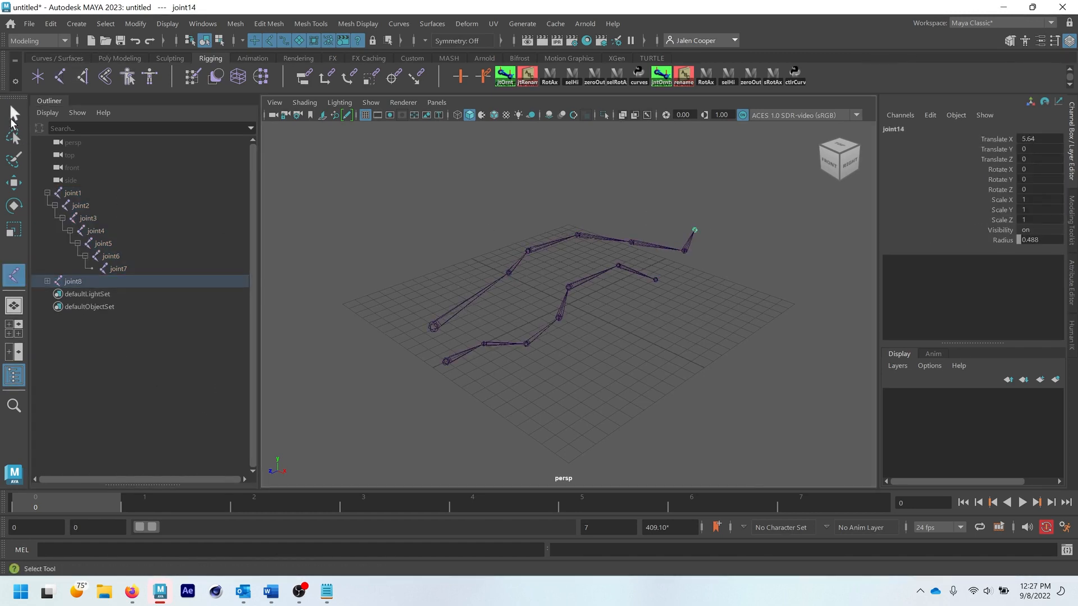
- Select joint1 and its entire hierarchy with the selHi shelf script
click(126, 347)
click(72, 192)
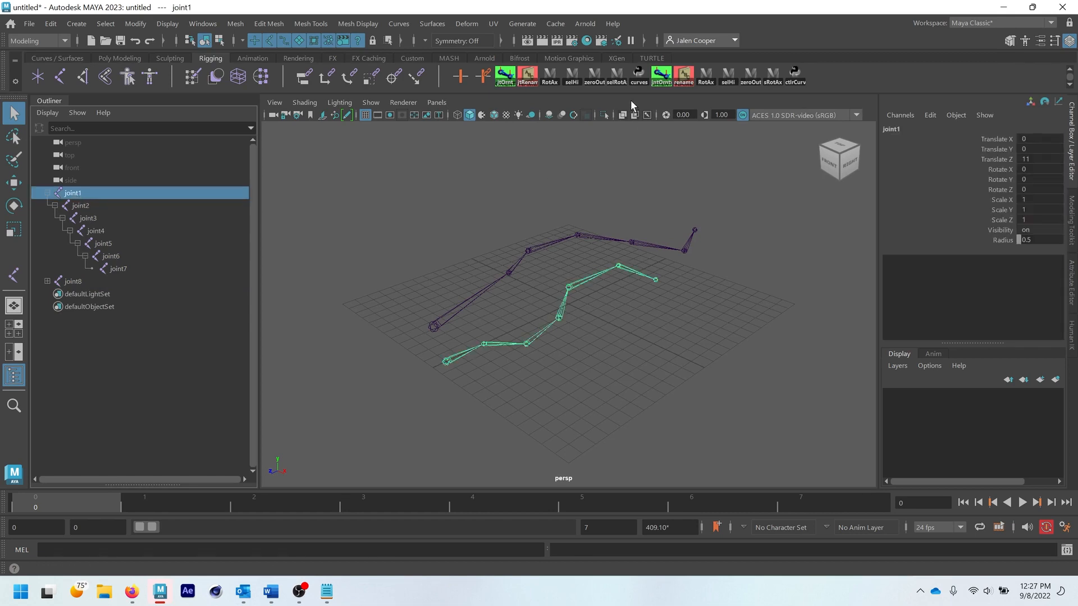
click(728, 76)
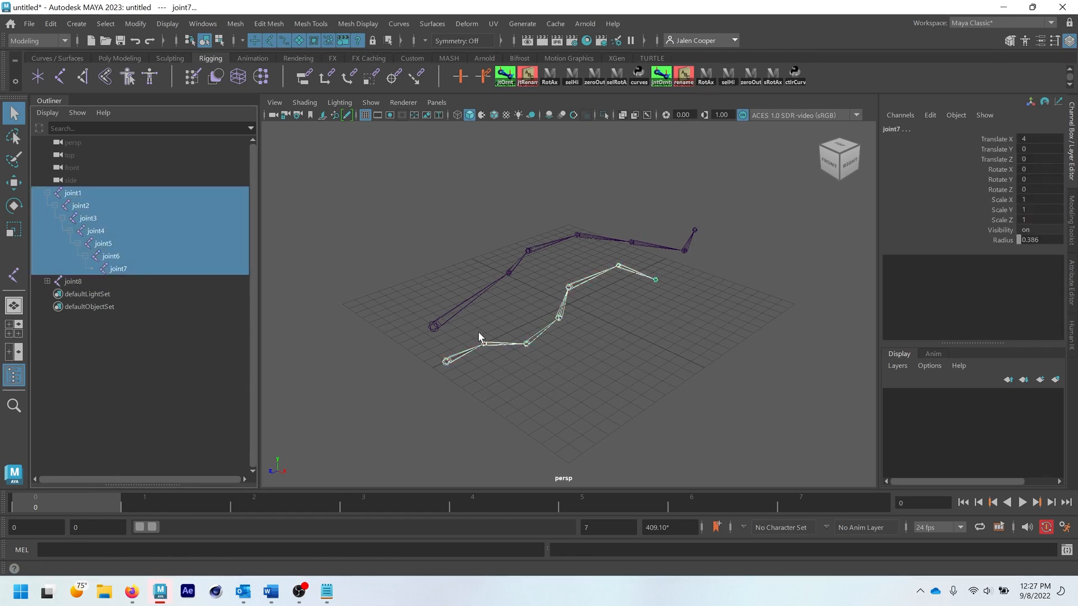
- Select joint4 in the viewport and extend the selection to all joints below it with the selHi script
click(539, 307)
click(564, 304)
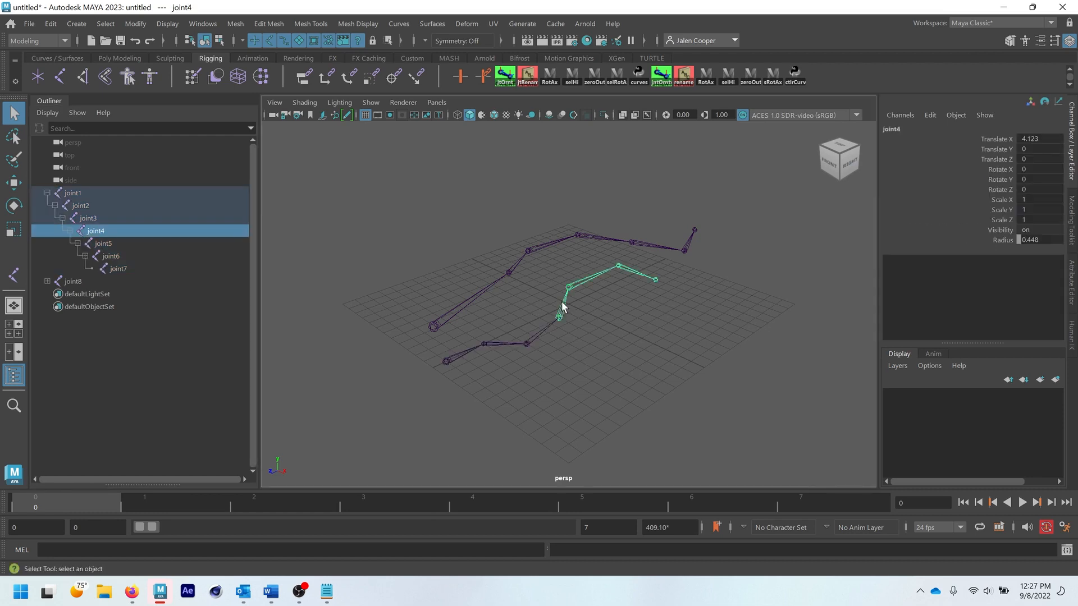
click(728, 76)
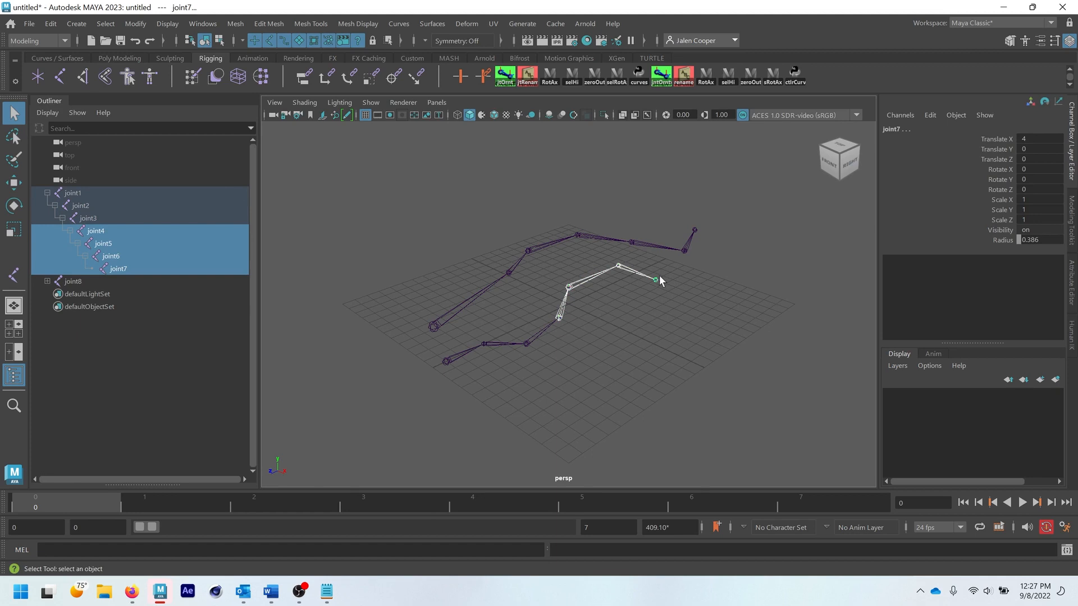
- Delete the second joint chain that starts at joint8
click(90, 281)
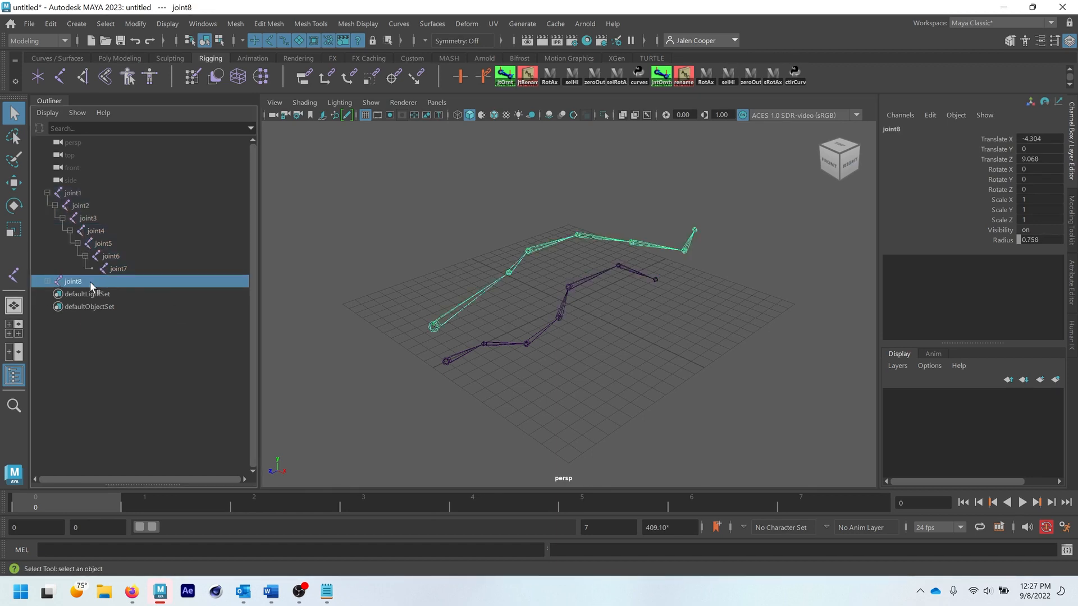
key(Delete)
- Select joint1's whole hierarchy with the selHi script, set the radius of all its joints to 0.75, and clear the selection
click(447, 361)
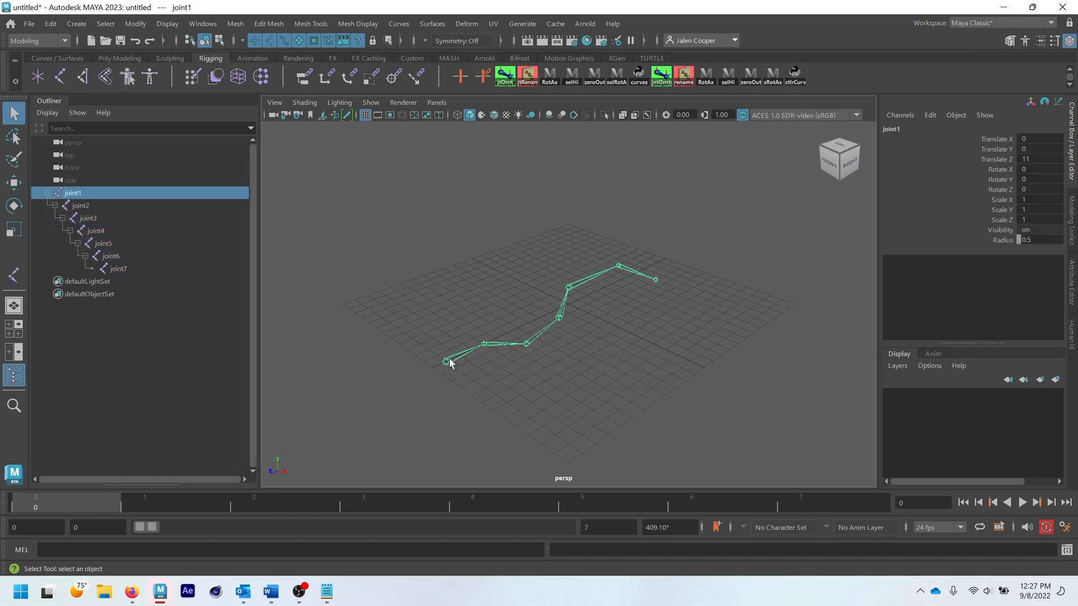
click(728, 75)
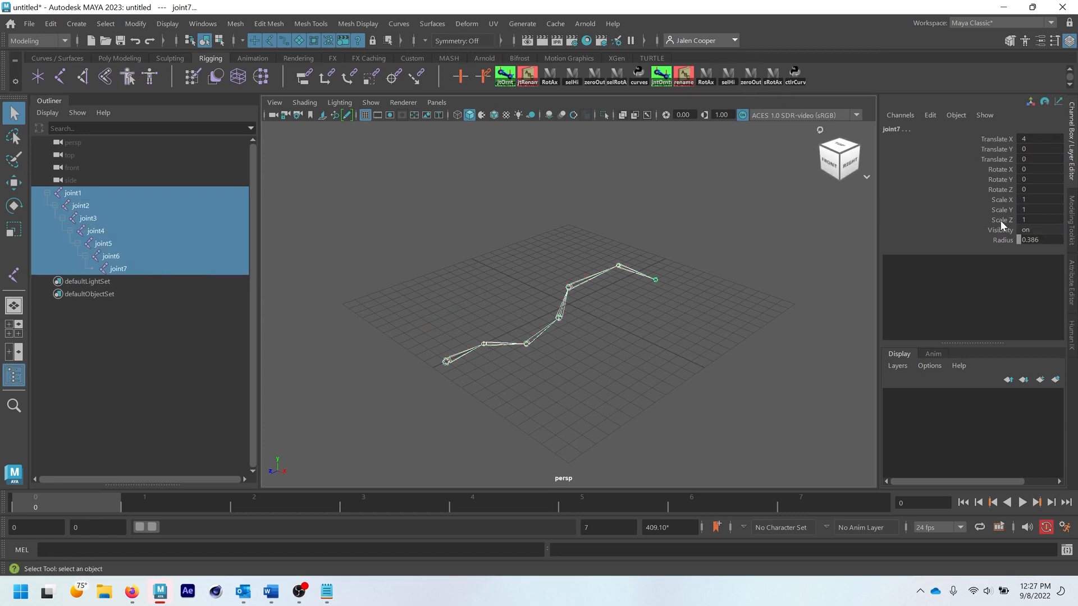
double_click(1035, 240)
key(BackSpace)
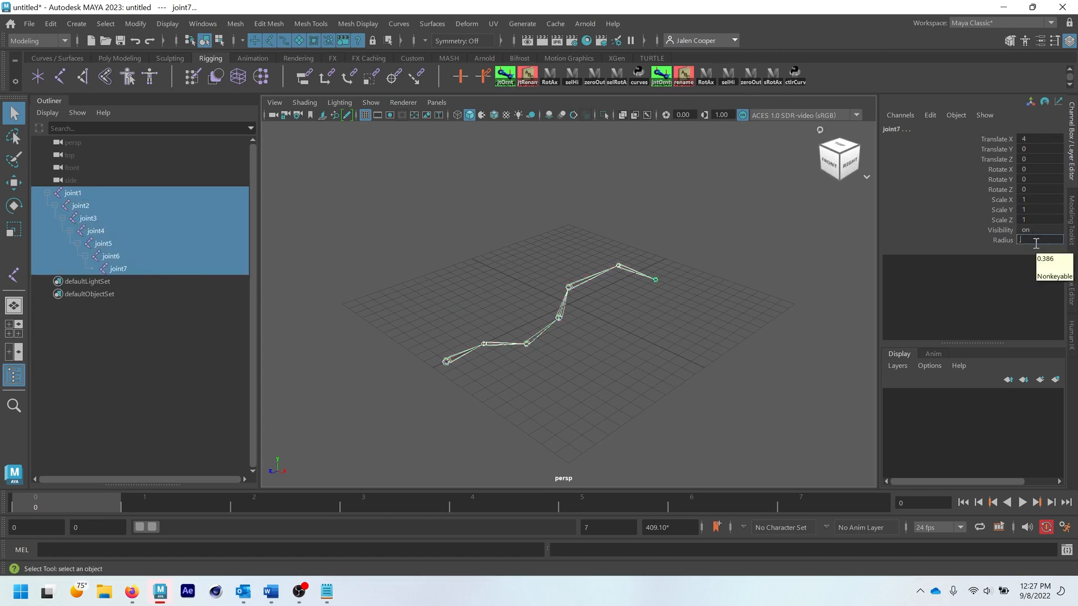
text(.75)
key(Return)
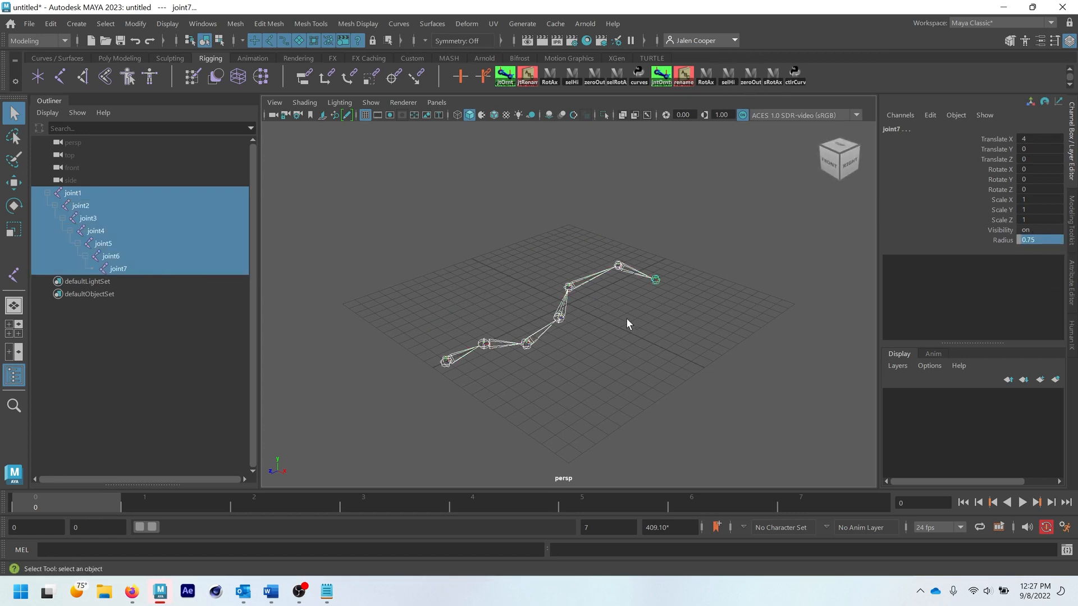
click(643, 357)
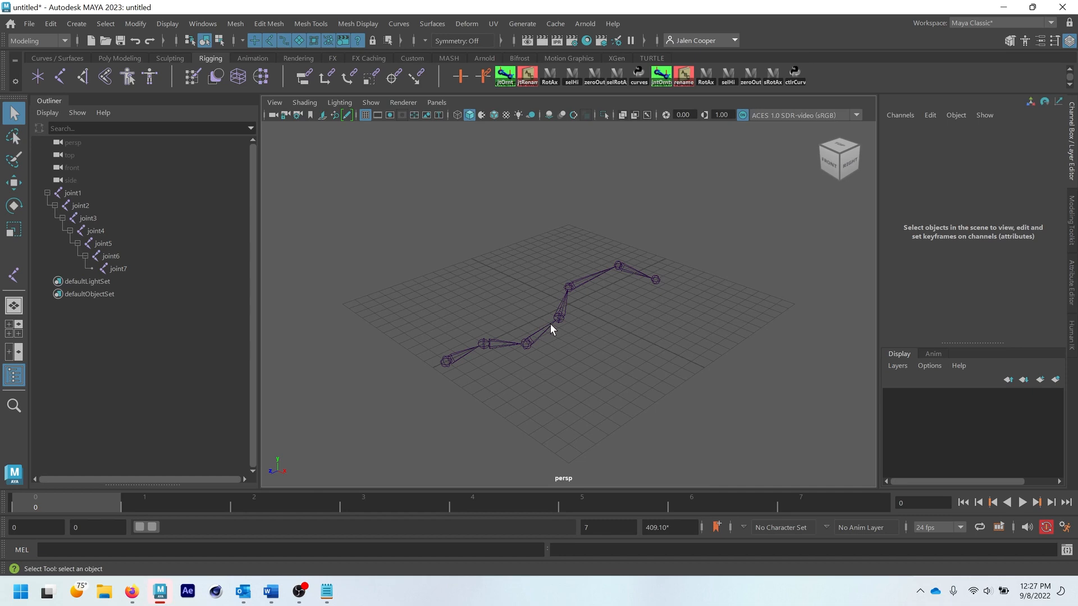
- Toggle joint1's local rotation axes on and back off with the RotAx shelf script
click(449, 362)
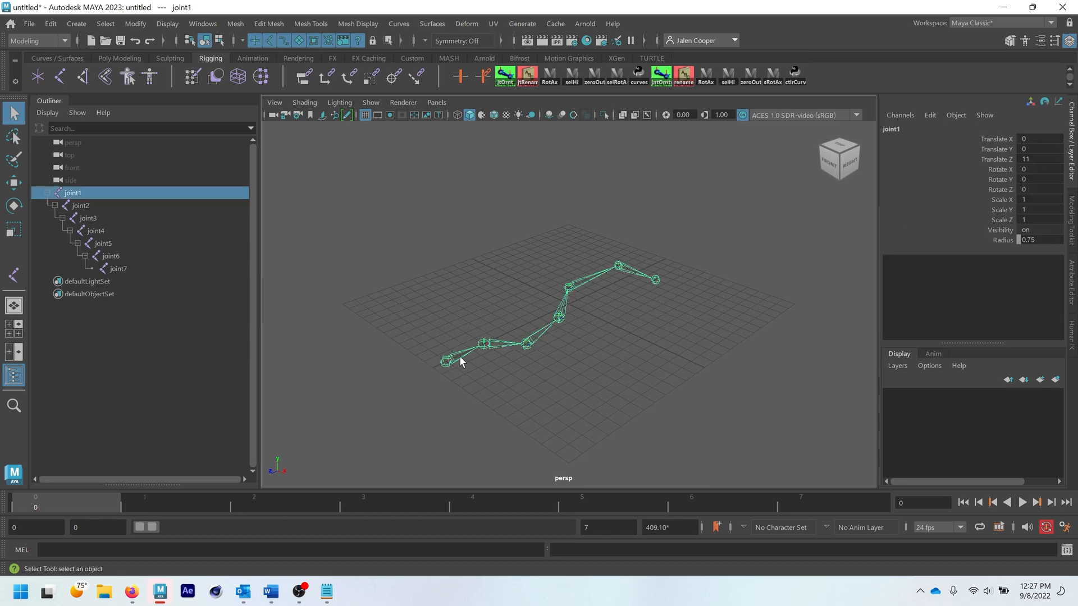
click(704, 75)
click(435, 372)
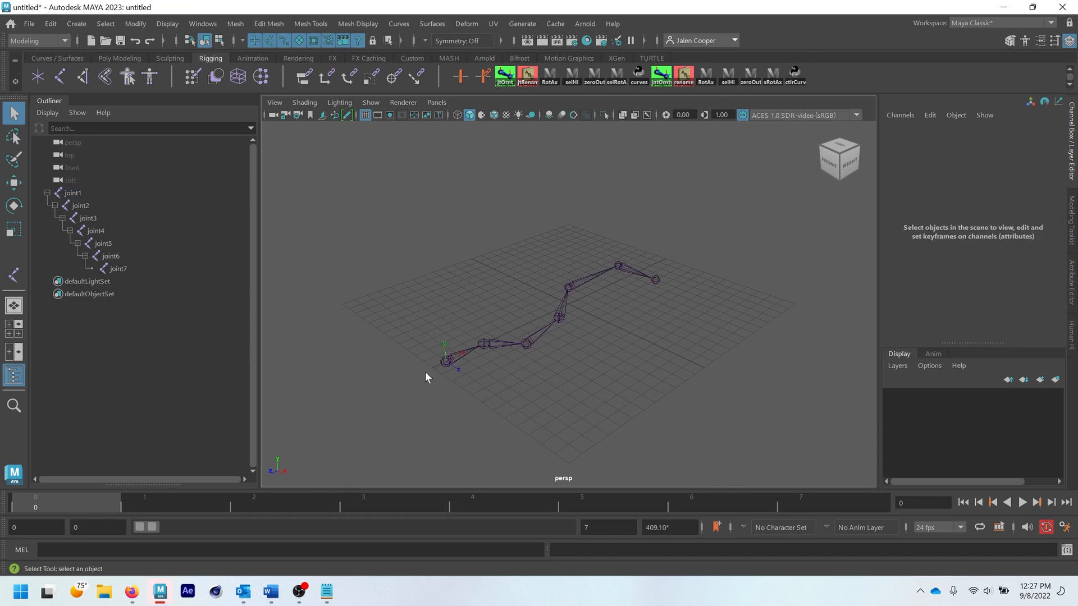
click(449, 362)
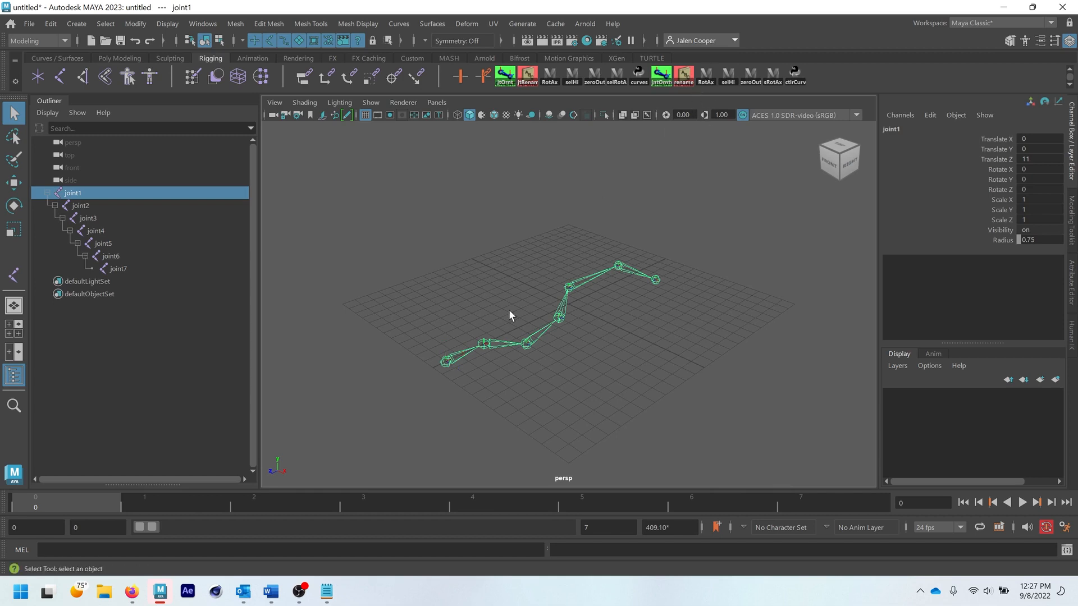
- Look up the Local Rotation Axes command among the Transform Display options without applying it
click(176, 24)
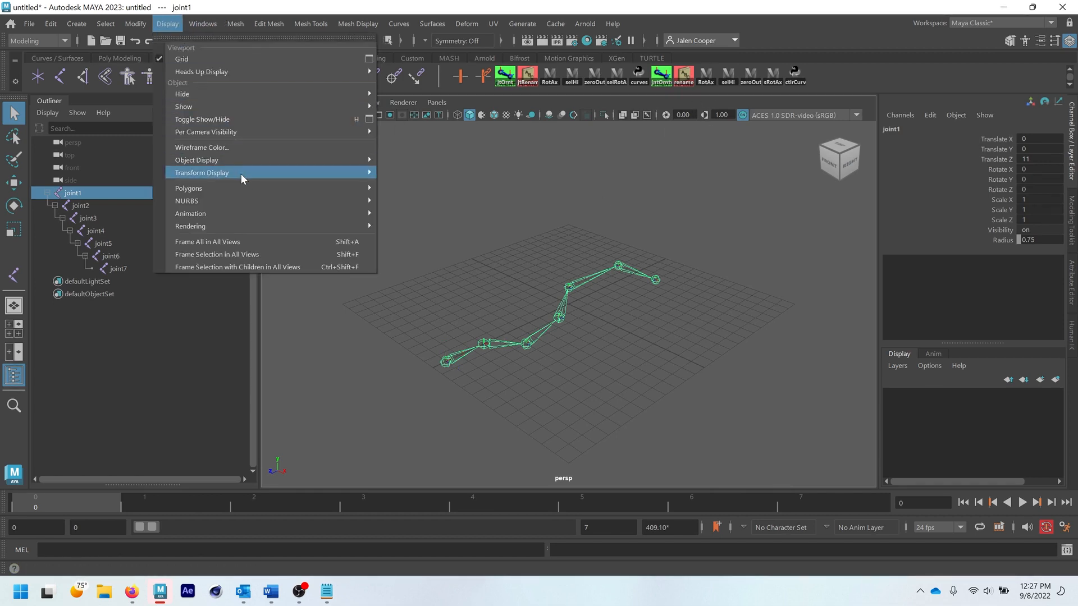
mouse_move(243, 177)
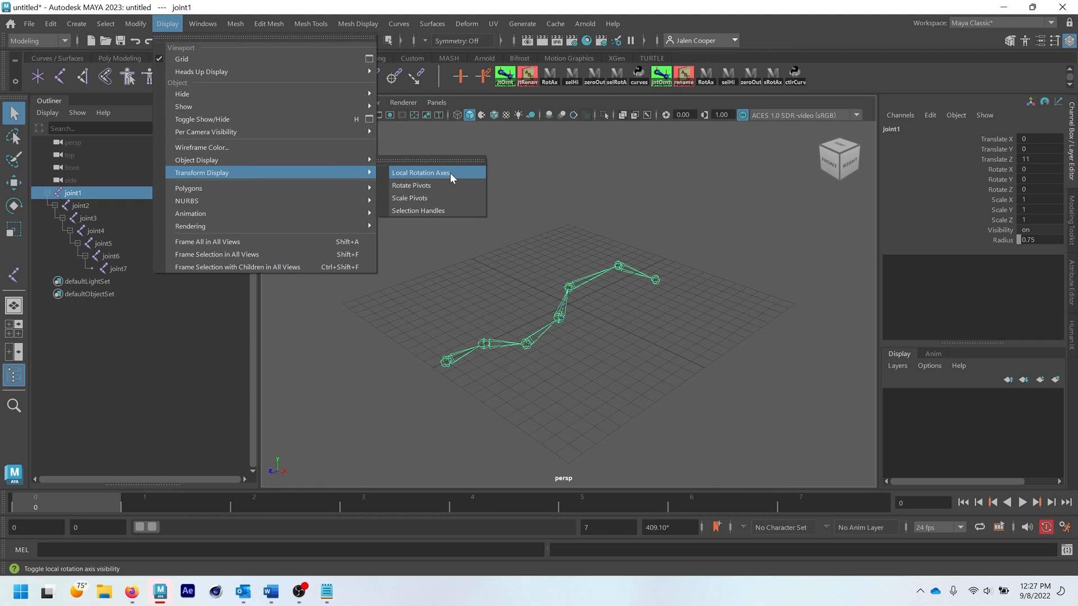
click(511, 145)
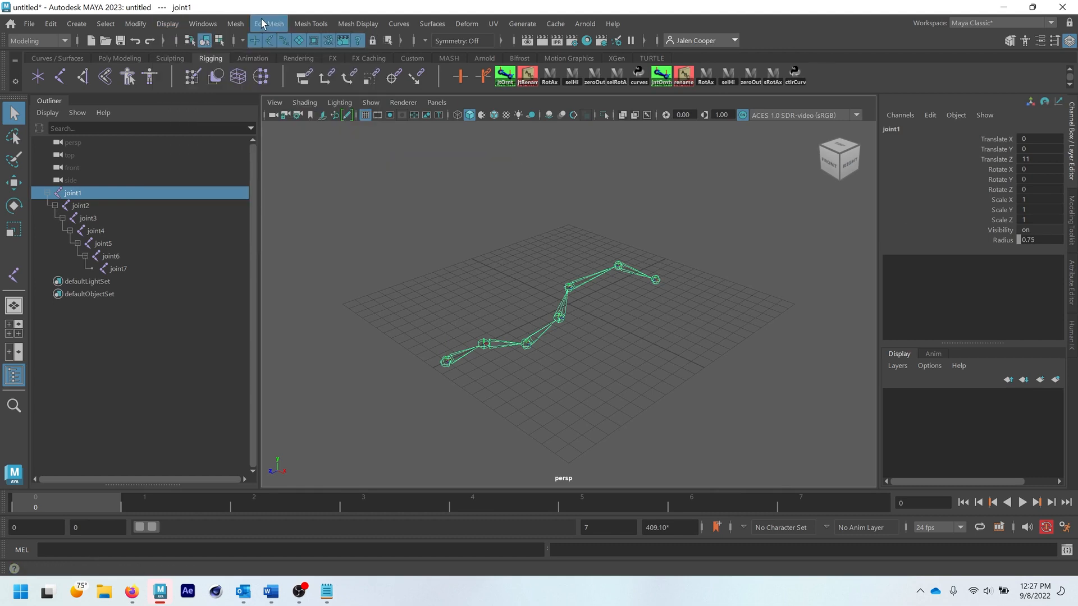
- Switch to the Rigging menu set, and toggle joint1's local axes visibility on and off in the Orient Joint options
click(40, 44)
click(34, 70)
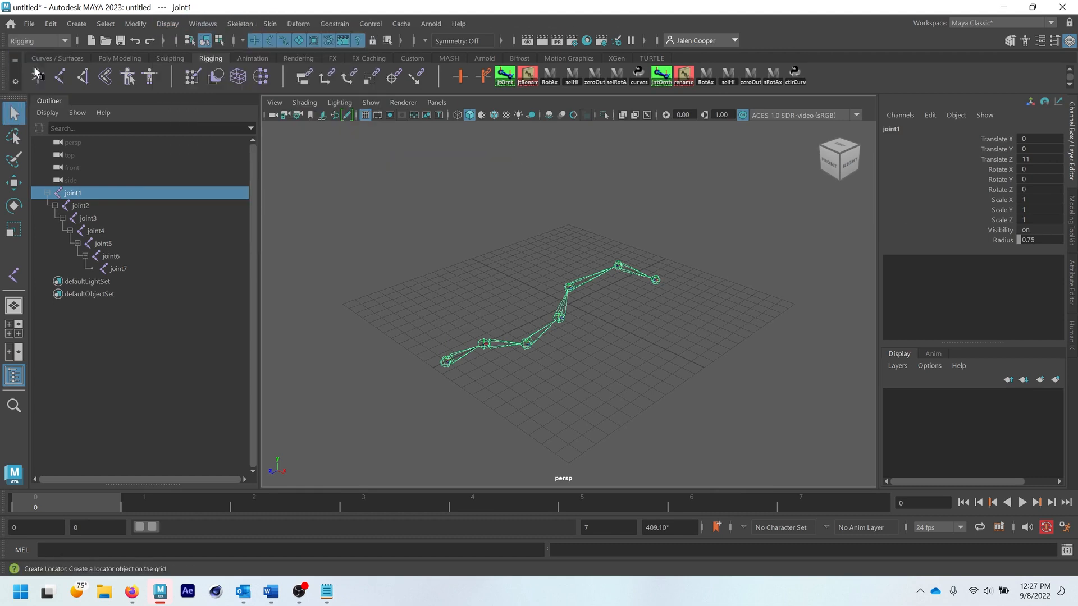
click(241, 23)
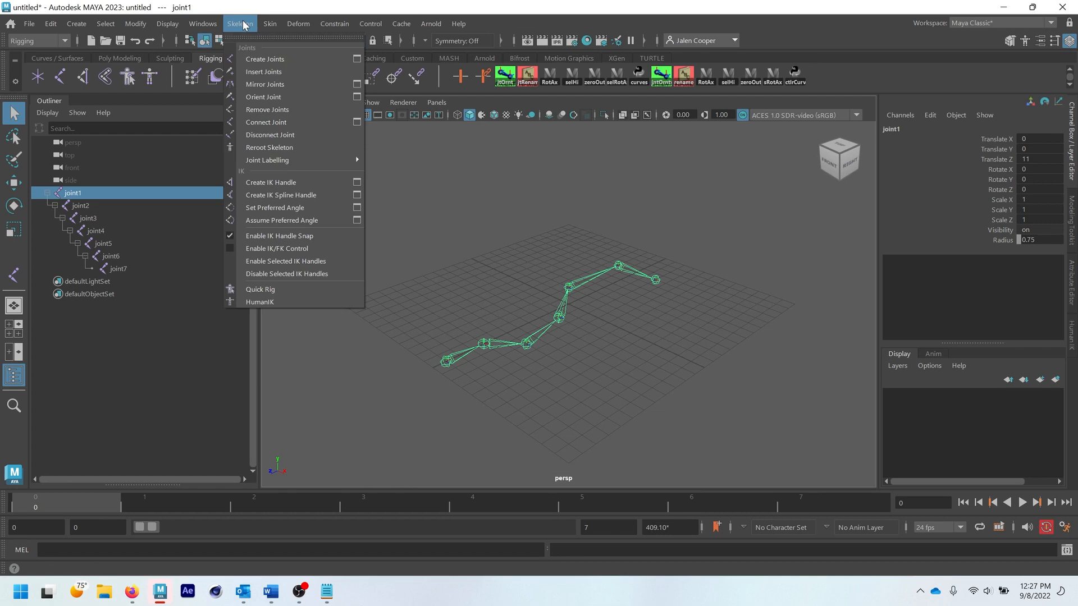
click(356, 98)
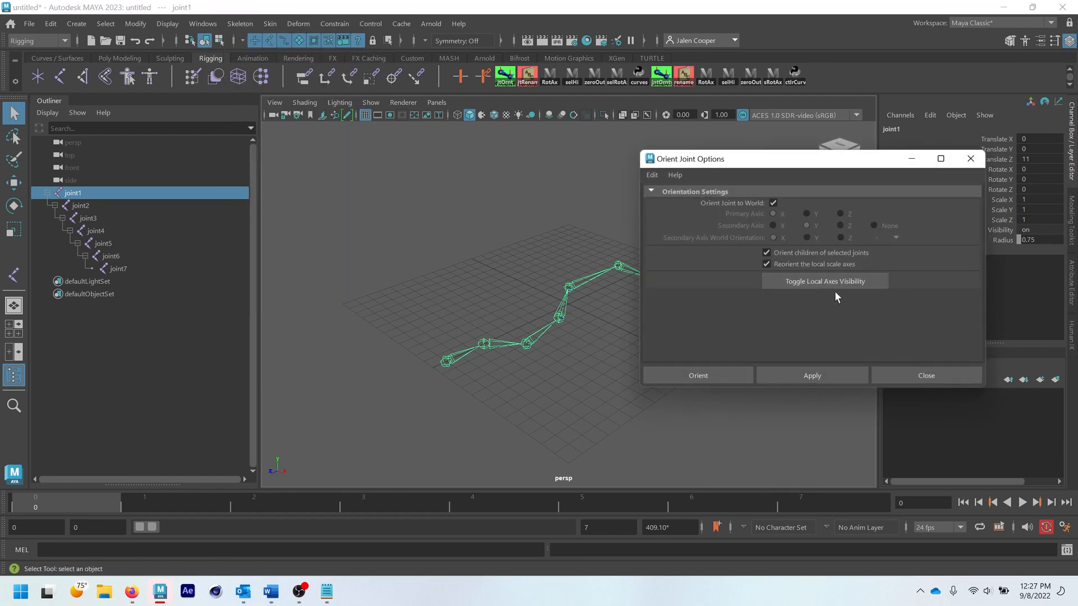
click(818, 285)
click(808, 282)
click(898, 377)
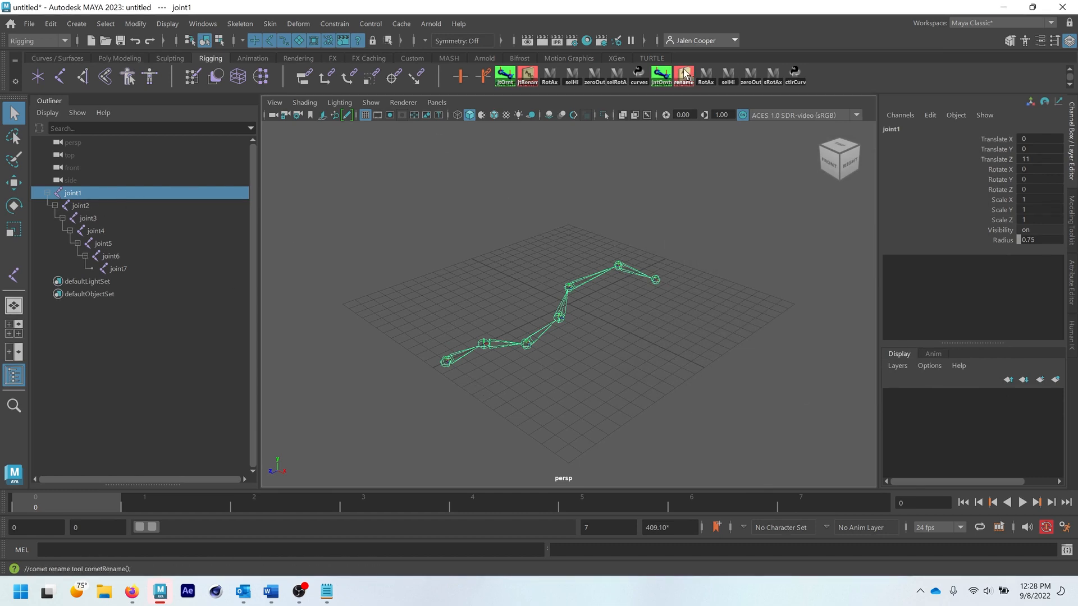
- Select joint1's full hierarchy with selHi, display all its joints' local rotation axes with RotAx, and clear the selection
click(726, 74)
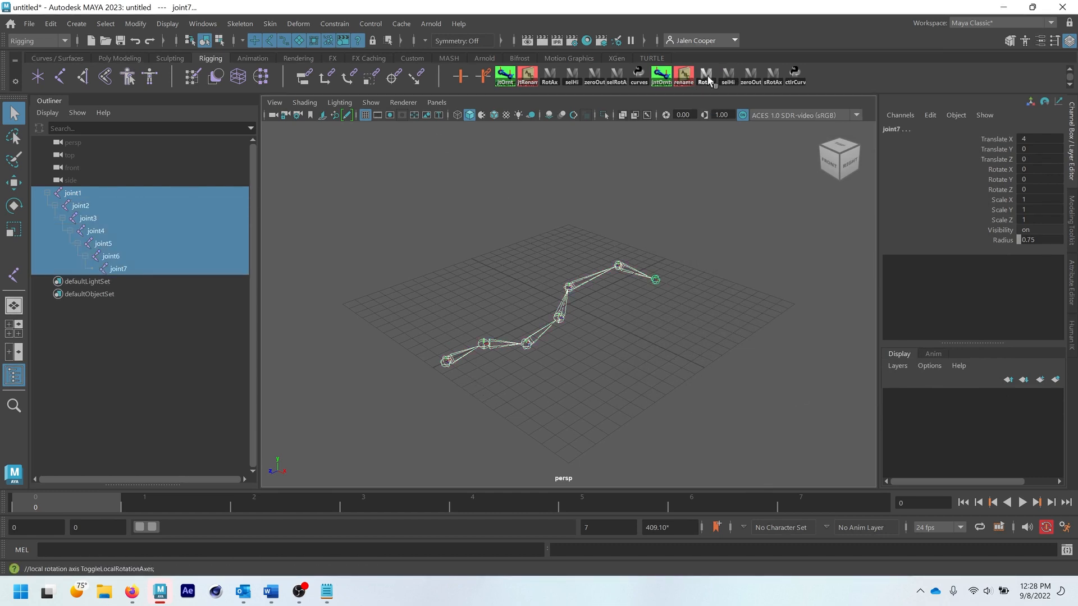
click(625, 348)
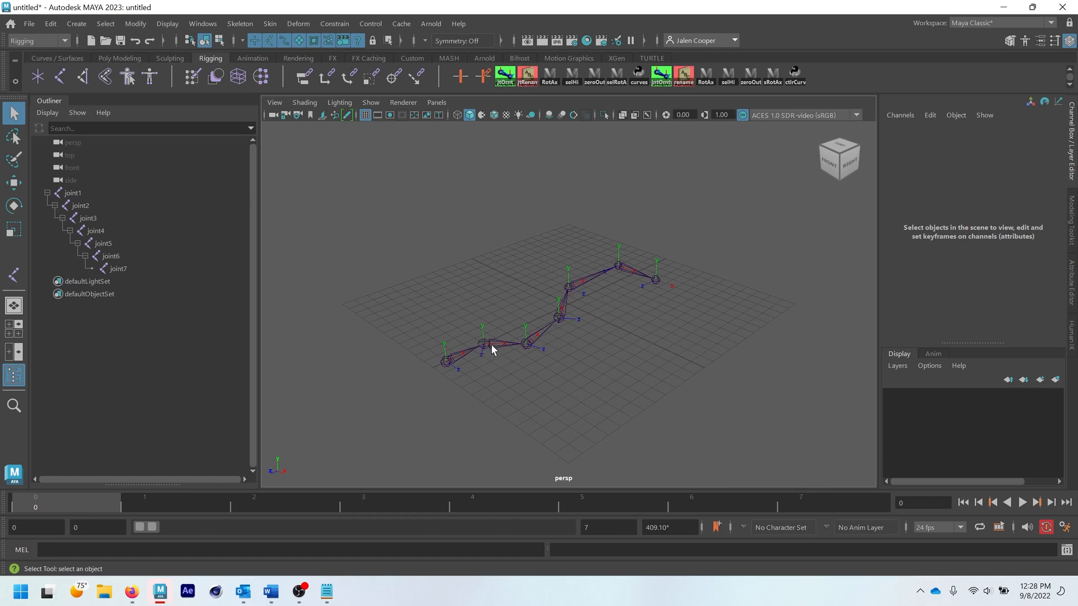
- Rotate joint3's local rotation axes about Y in component selection with the miscellaneous component type enabled, and return to object selection
click(484, 343)
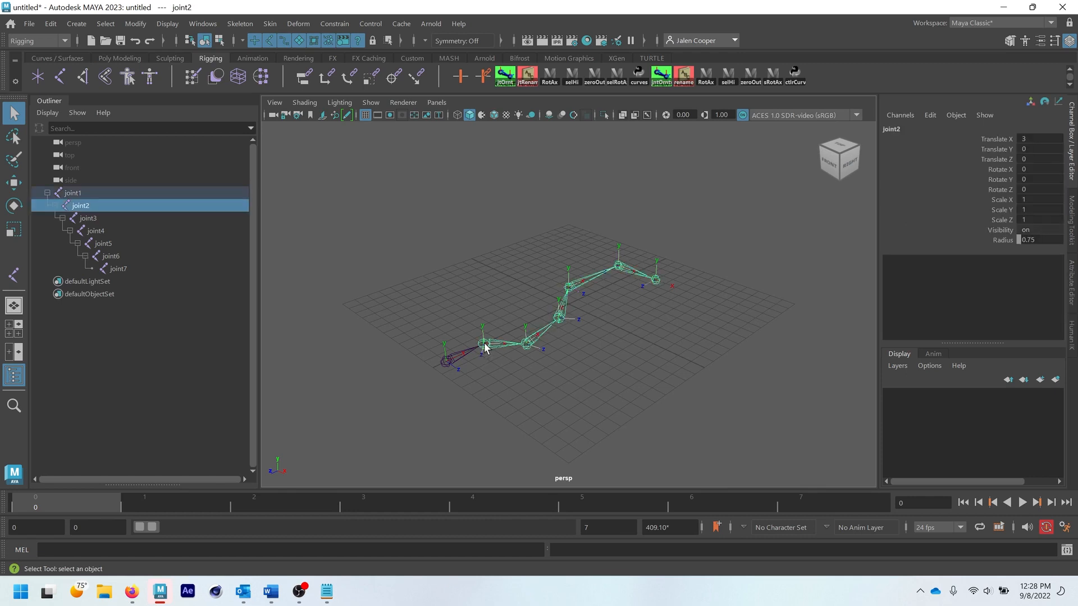
click(219, 40)
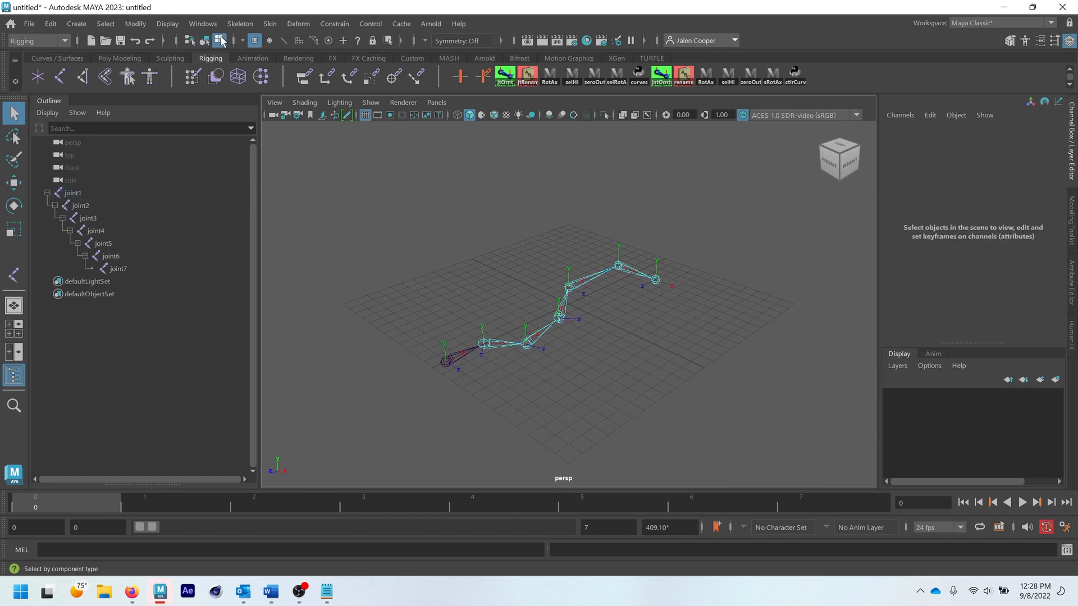
click(14, 205)
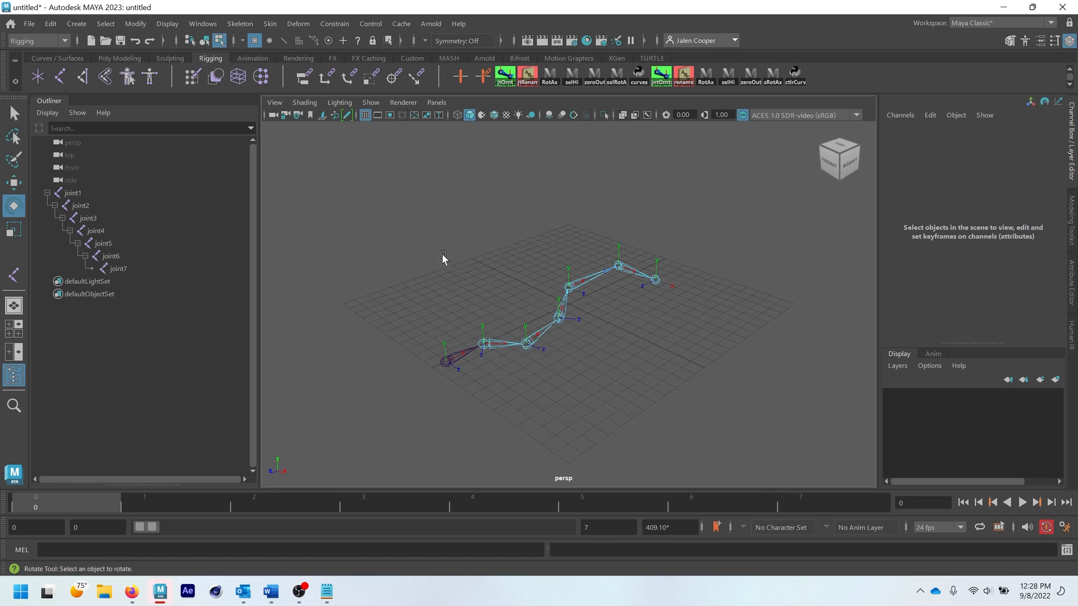
click(359, 43)
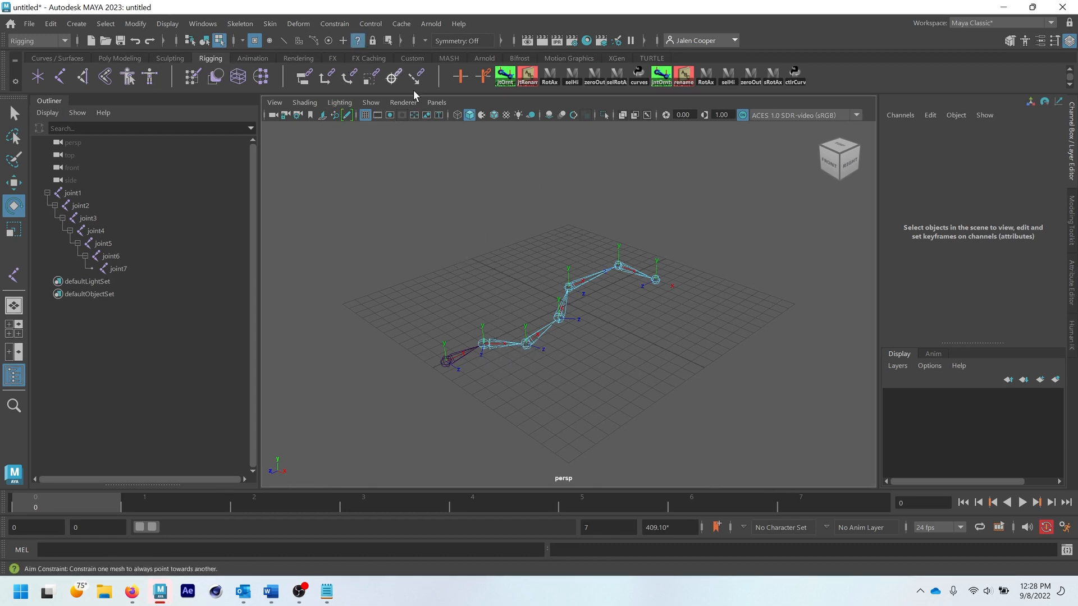
click(528, 343)
drag(539, 372, 521, 361)
click(723, 355)
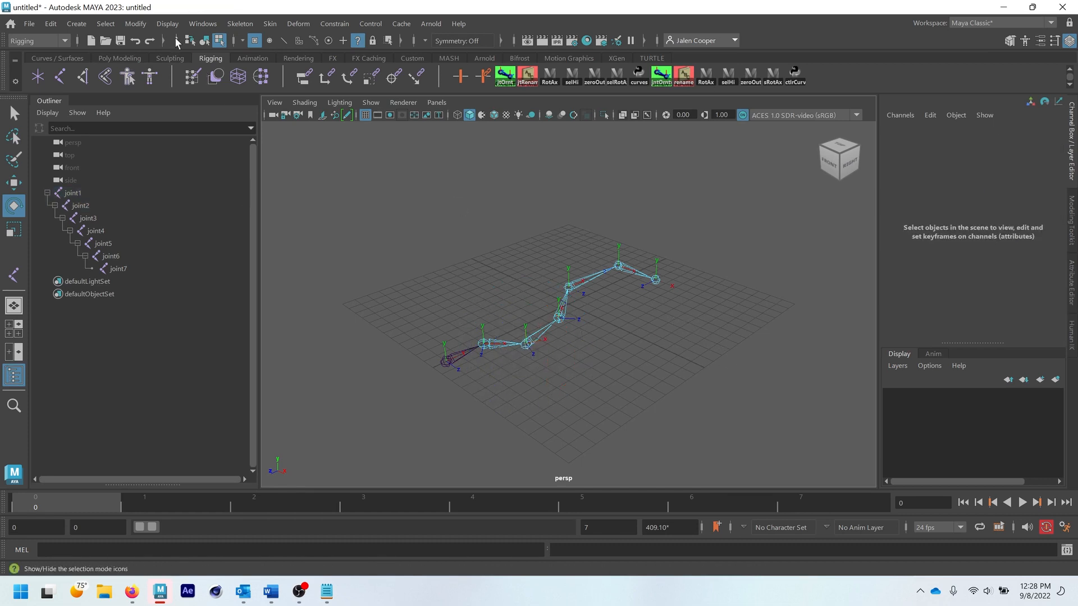
click(208, 43)
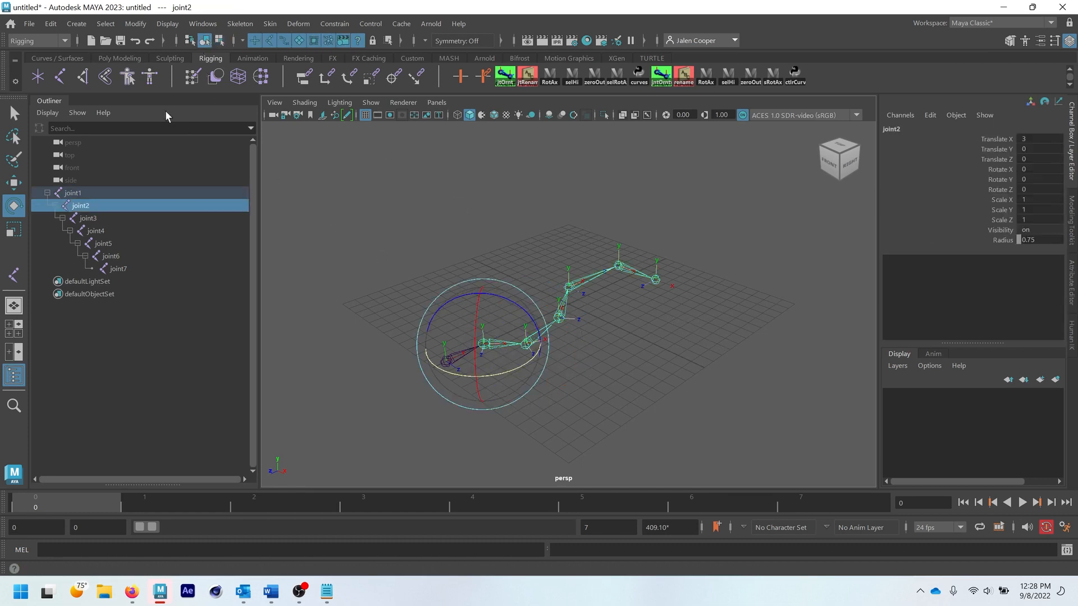
click(606, 339)
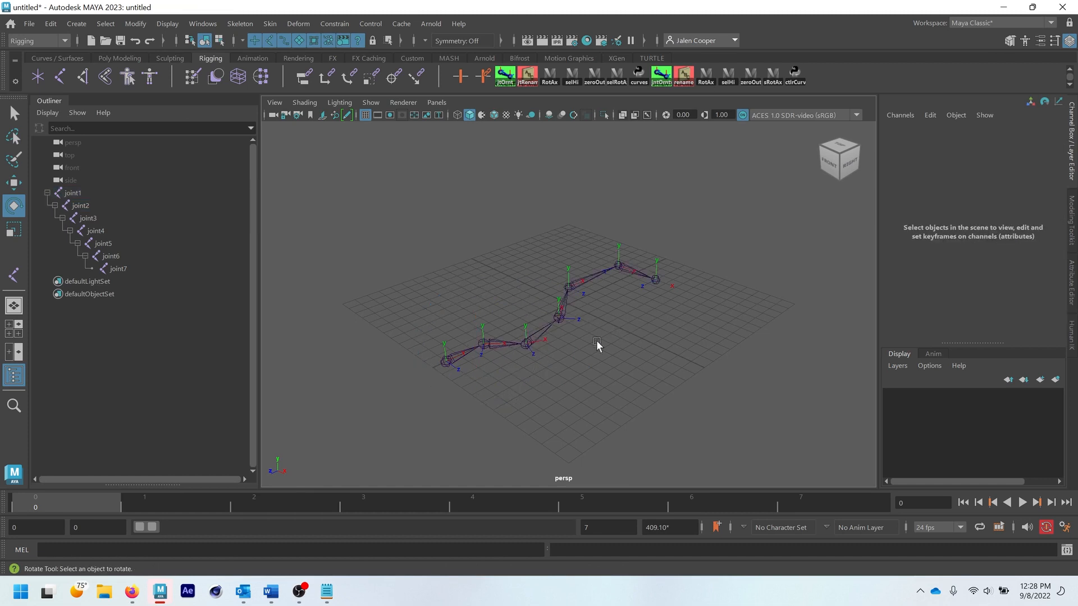
- Select joint5's rotation axis with the sRotAx shelf script and rotate it about Y, away from its original direction
key(q)
click(568, 287)
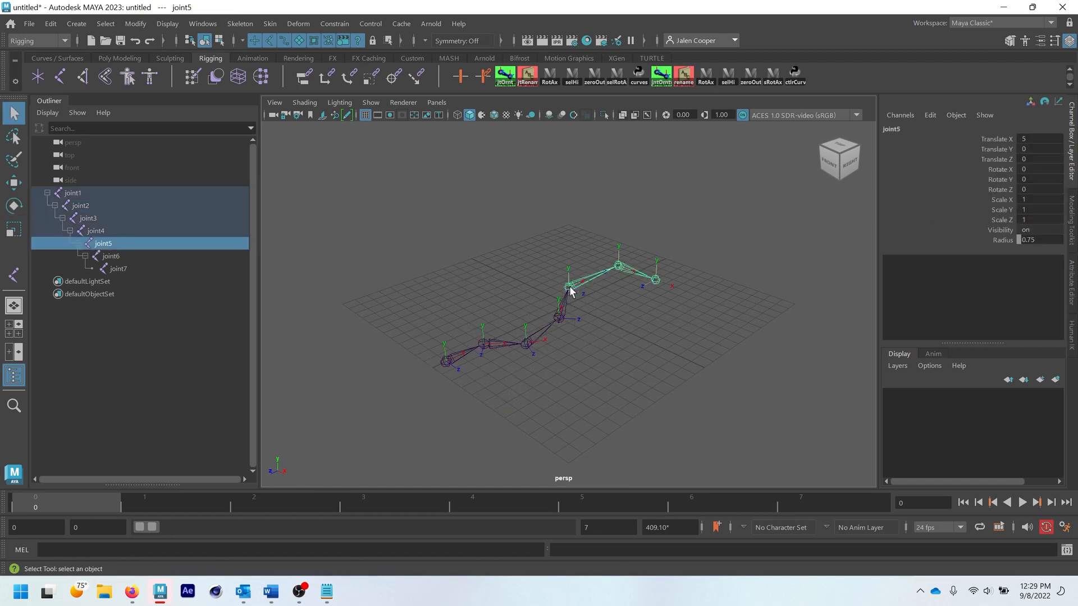
click(772, 75)
key(e)
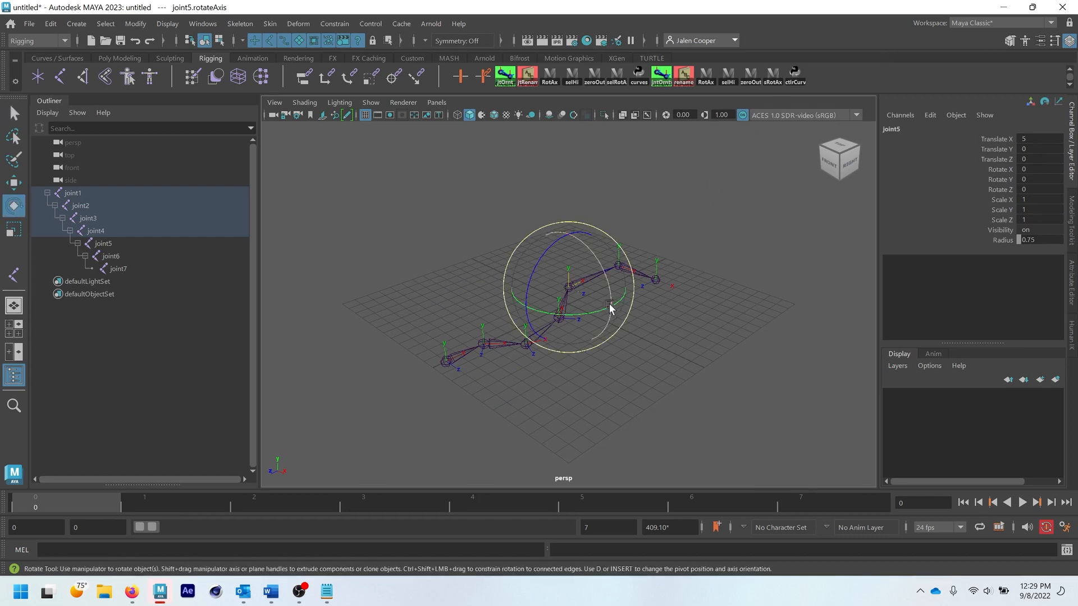
scroll(569, 306, up, 4)
scroll(573, 306, up, 3)
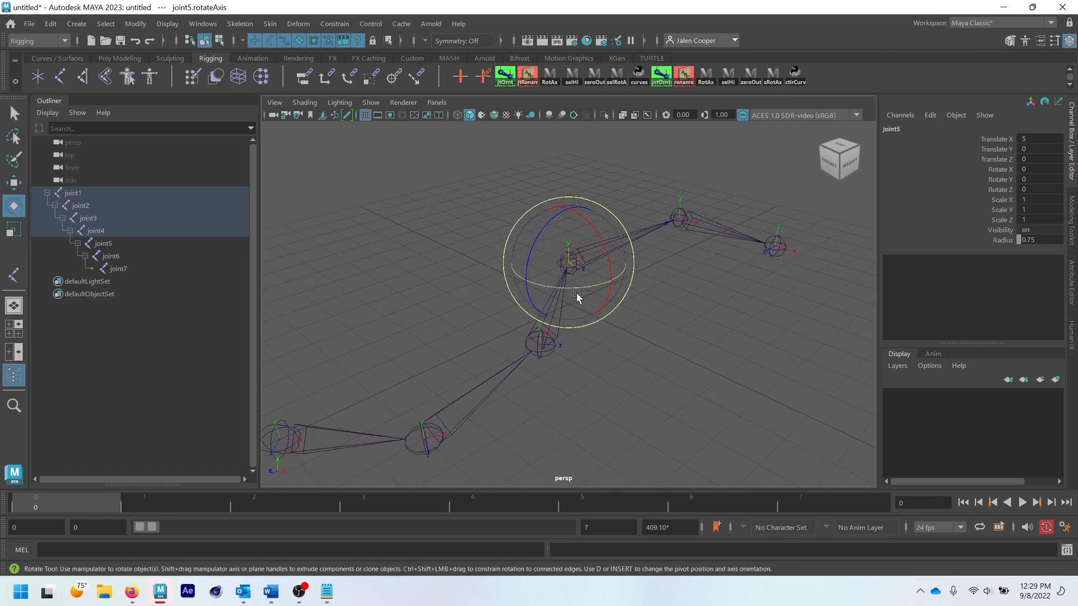
drag(584, 287, 617, 171)
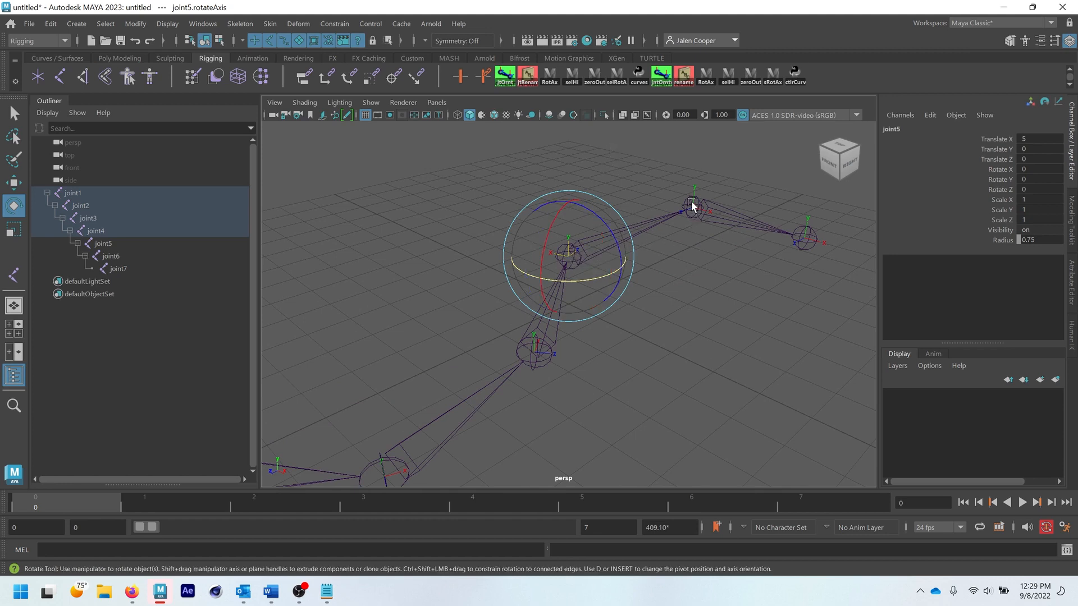
- Rotate joint6's rotation axis about Y and clear the selection
click(693, 205)
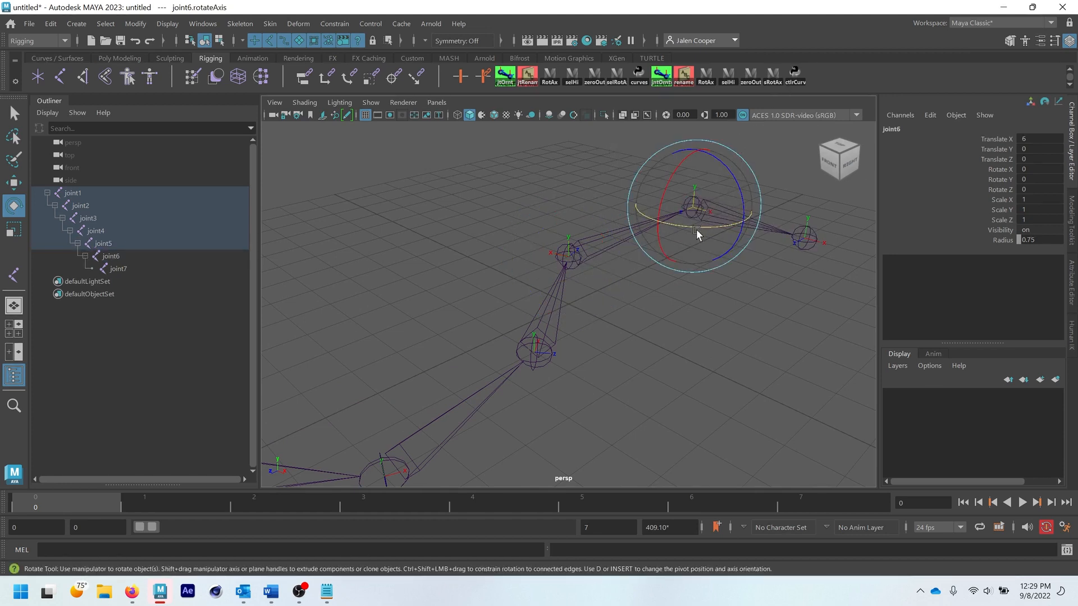
drag(696, 228, 631, 255)
click(655, 285)
scroll(655, 284, down, 4)
key(q)
scroll(627, 251, down, 3)
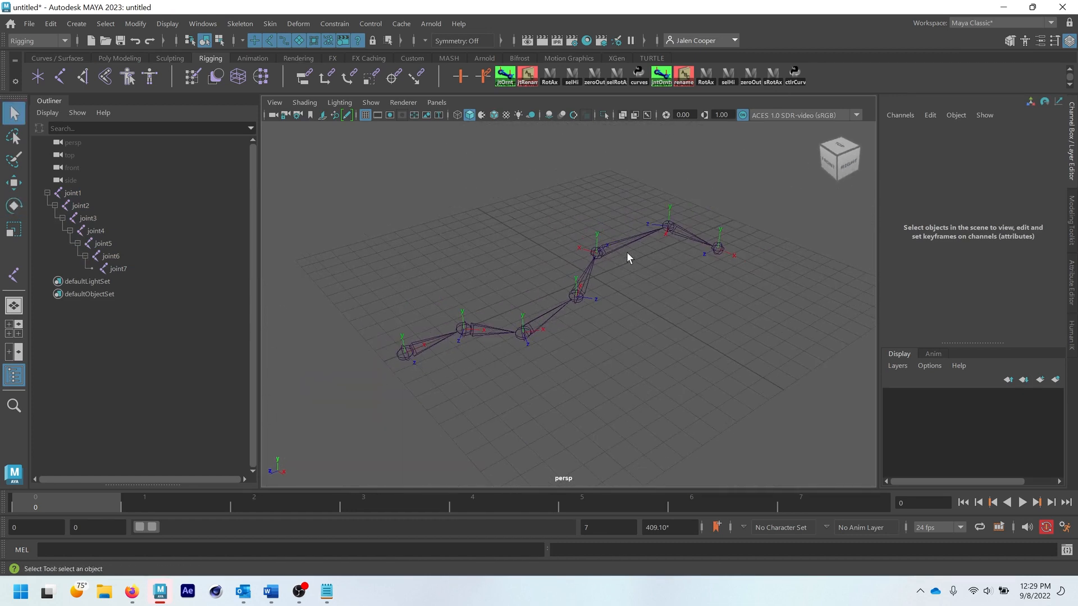
- Select joint2's rotation axis with the sRotAx shelf script, rotate it about Y, and clear the selection
click(669, 227)
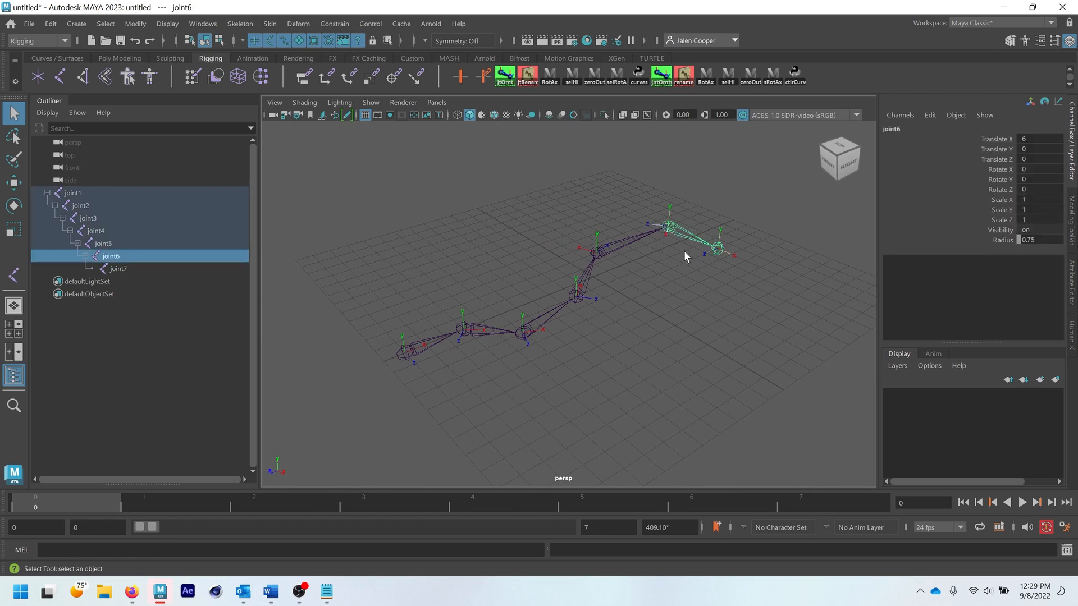
click(461, 332)
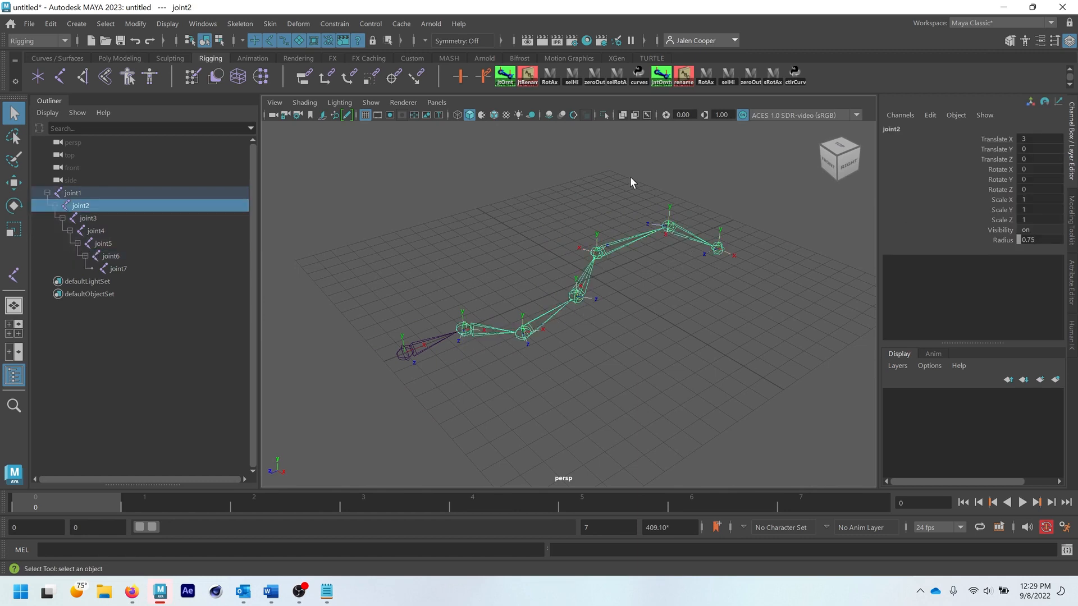
click(774, 80)
key(e)
drag(478, 359, 505, 280)
click(560, 389)
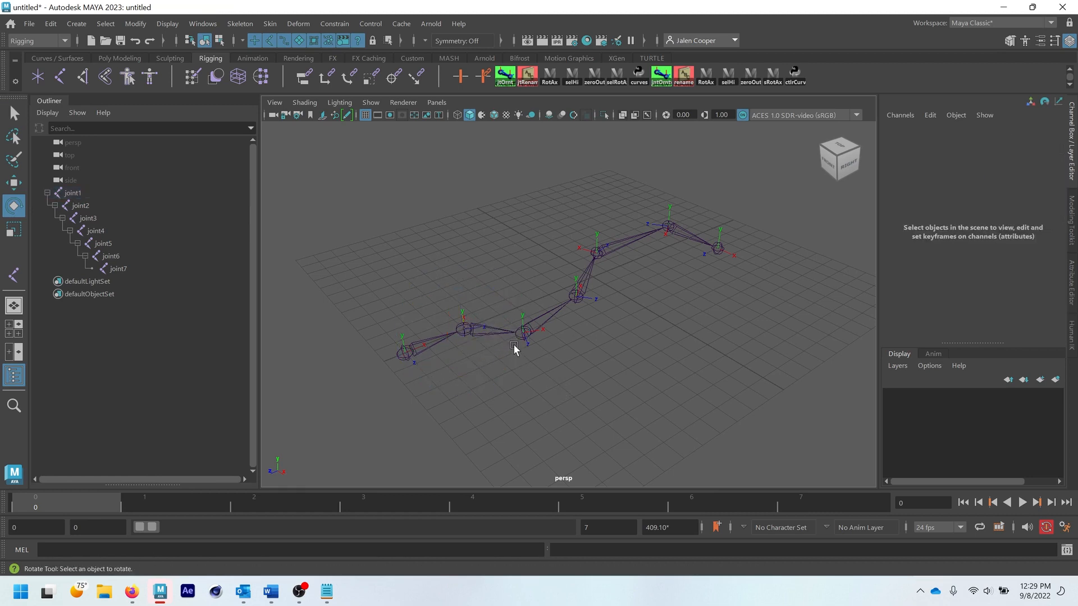
key(q)
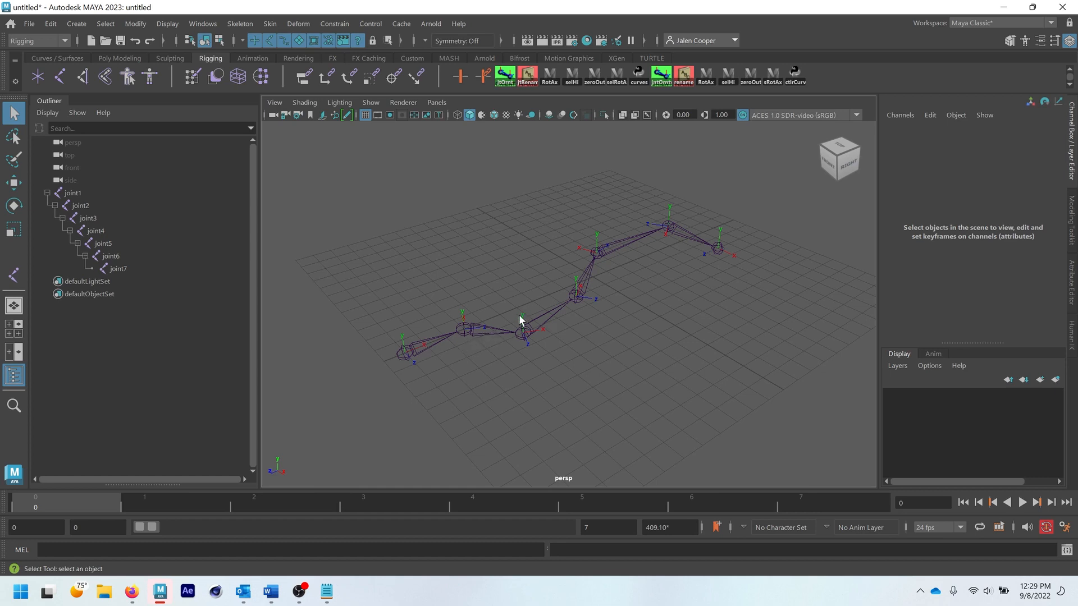
- Rotate joint2 about 47 degrees and joint3 about -62 degrees around Y to start straightening the chain
alt+drag(478, 351, 522, 359)
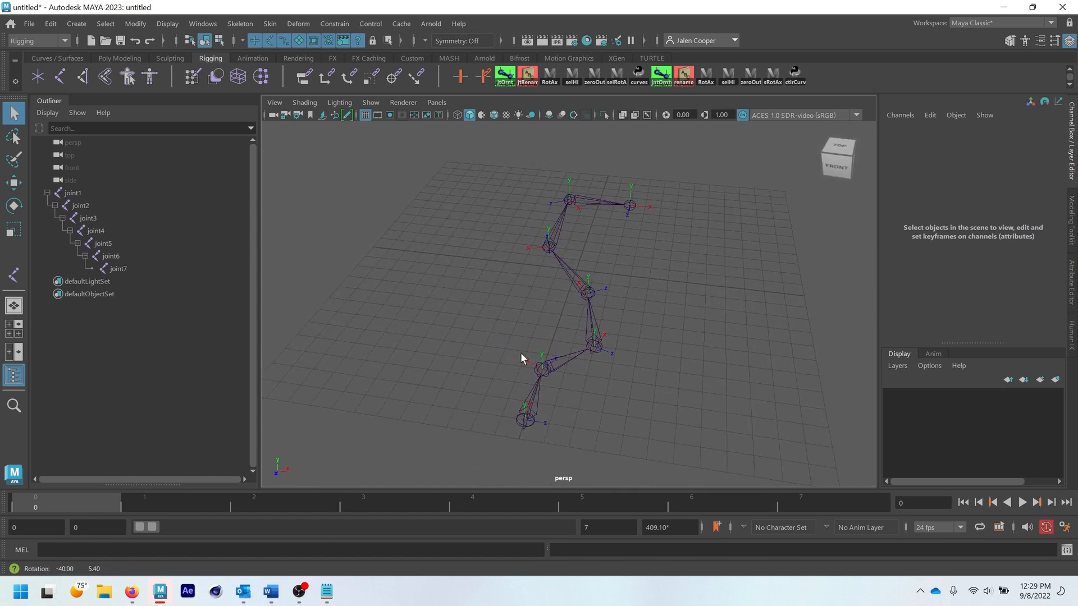
click(555, 371)
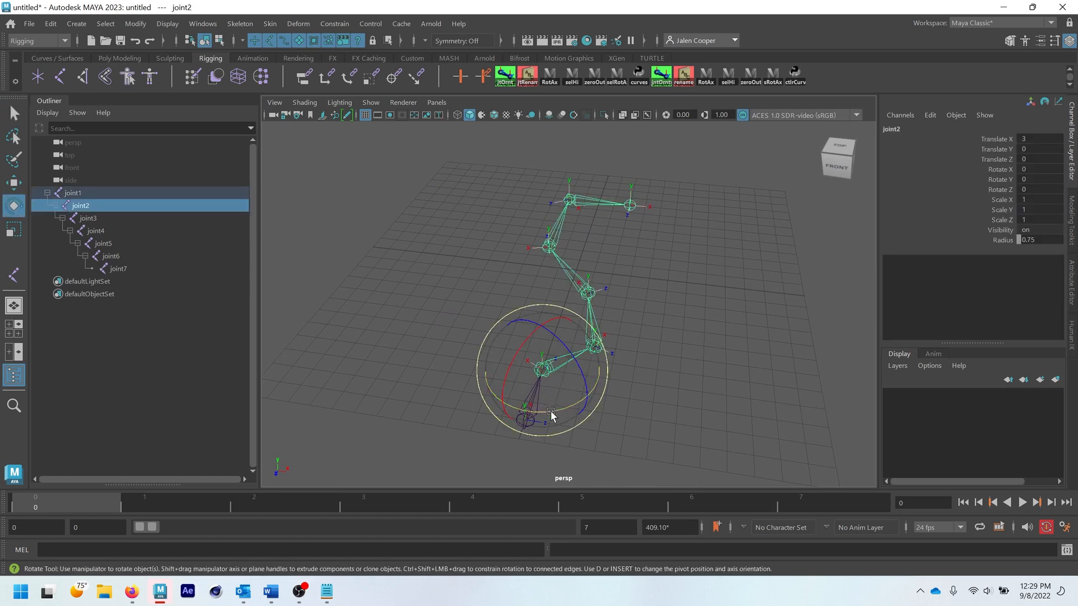
drag(549, 411, 604, 294)
click(604, 294)
click(553, 328)
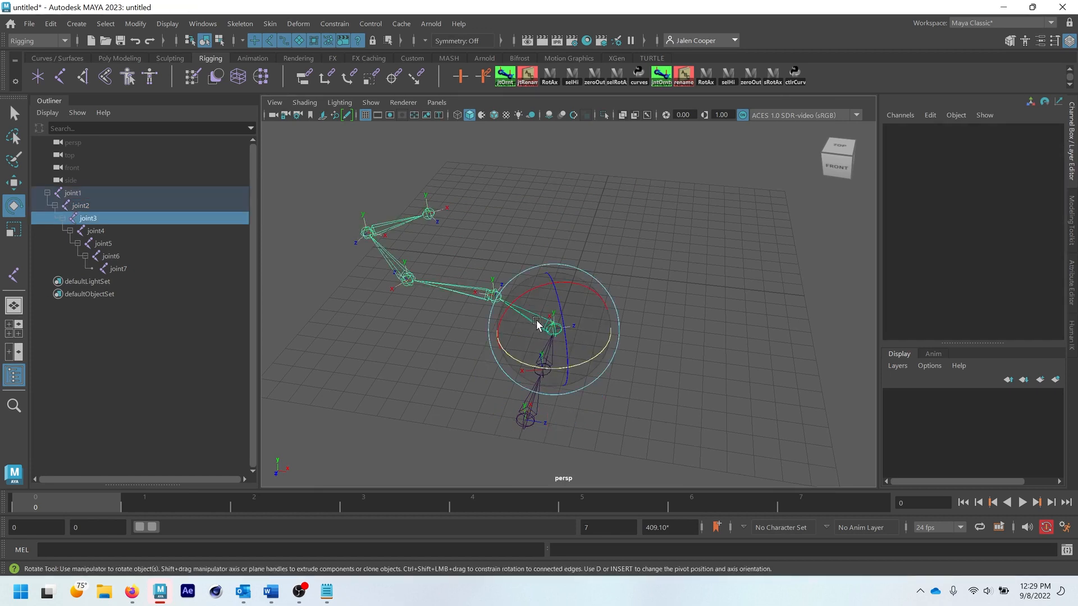
drag(585, 361, 476, 342)
- Rotate joint4 about -21 degrees, joint5 about 33 degrees, and joint6 around Y to align the rest of the chain
click(103, 232)
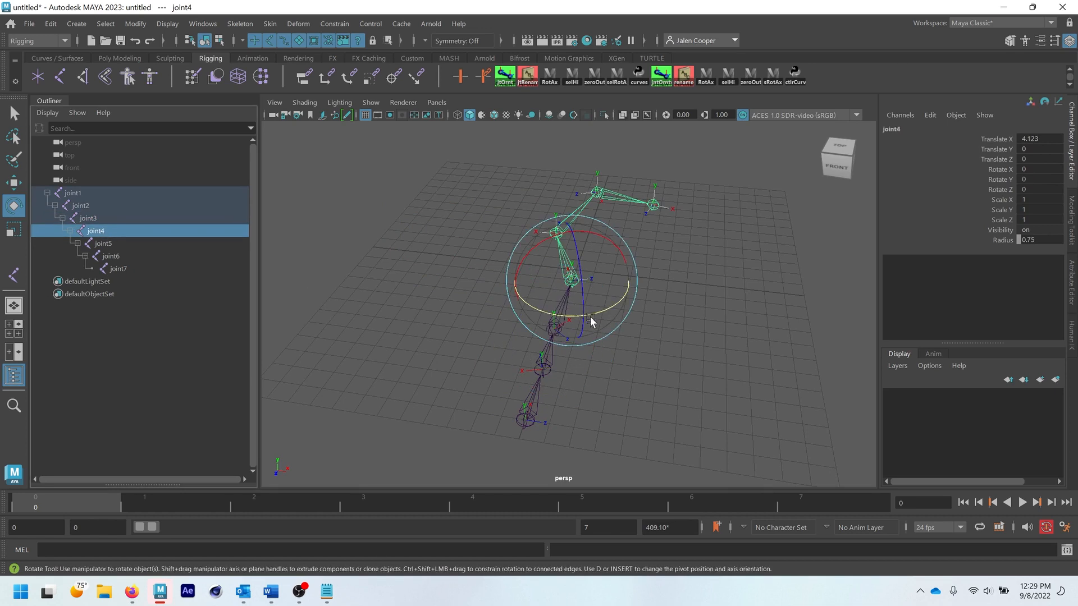
drag(590, 317, 508, 306)
click(103, 243)
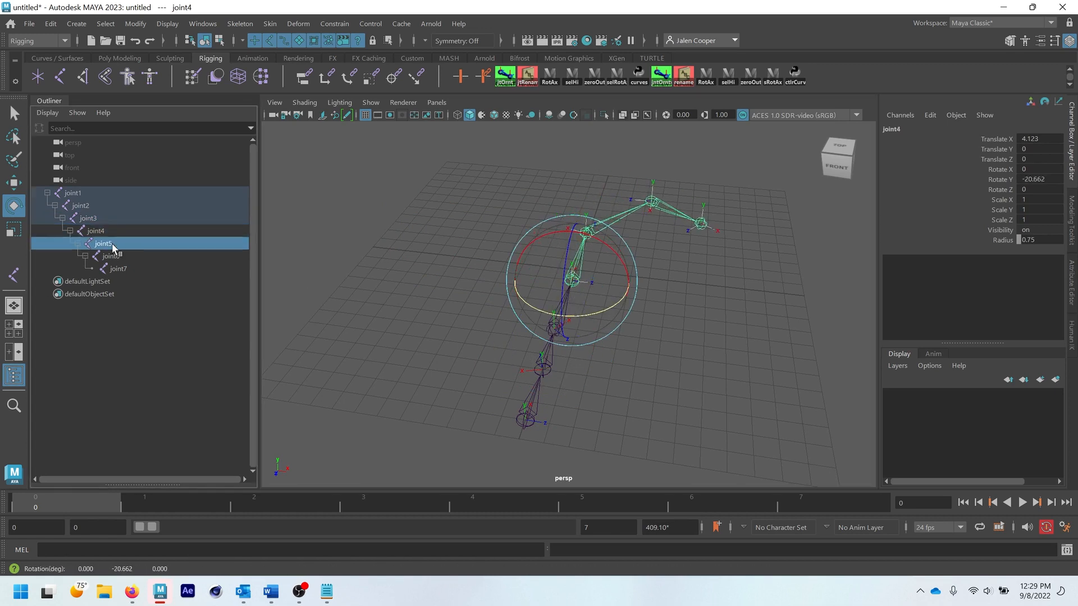
drag(619, 264, 637, 254)
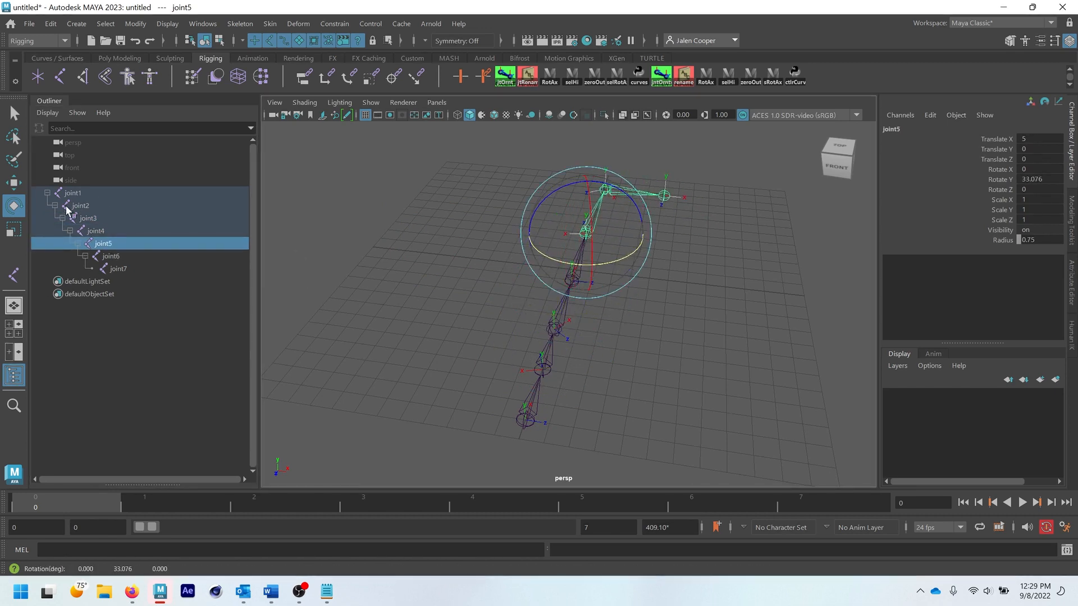
click(111, 256)
drag(607, 218, 650, 242)
click(632, 337)
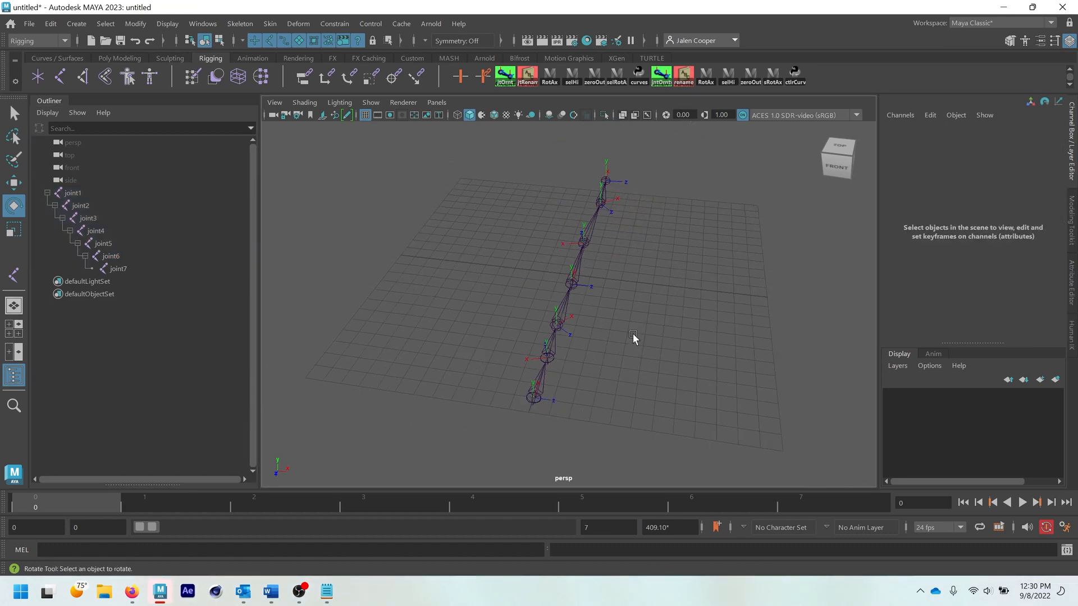
- Check the rotation values of joint1 through joint5 one joint at a time in the Channel Box
alt+drag(632, 337, 626, 332)
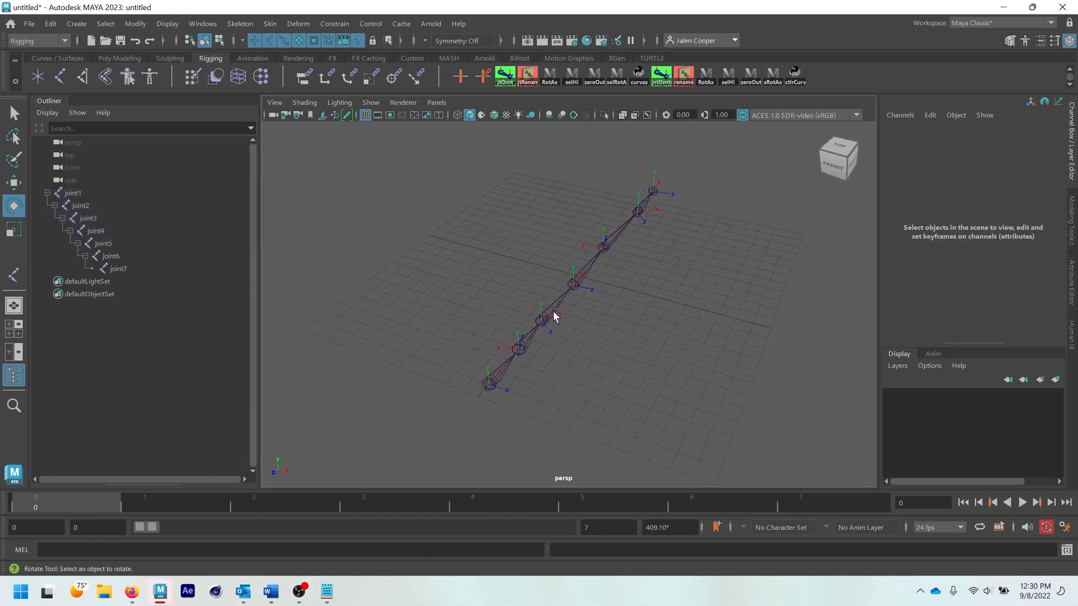
click(504, 372)
key(q)
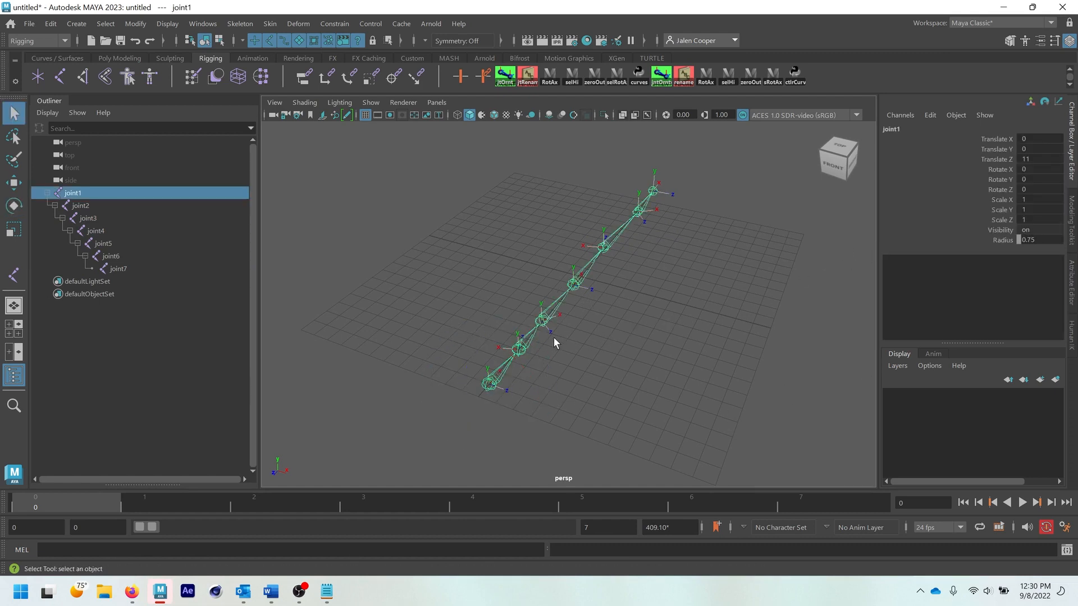
click(528, 337)
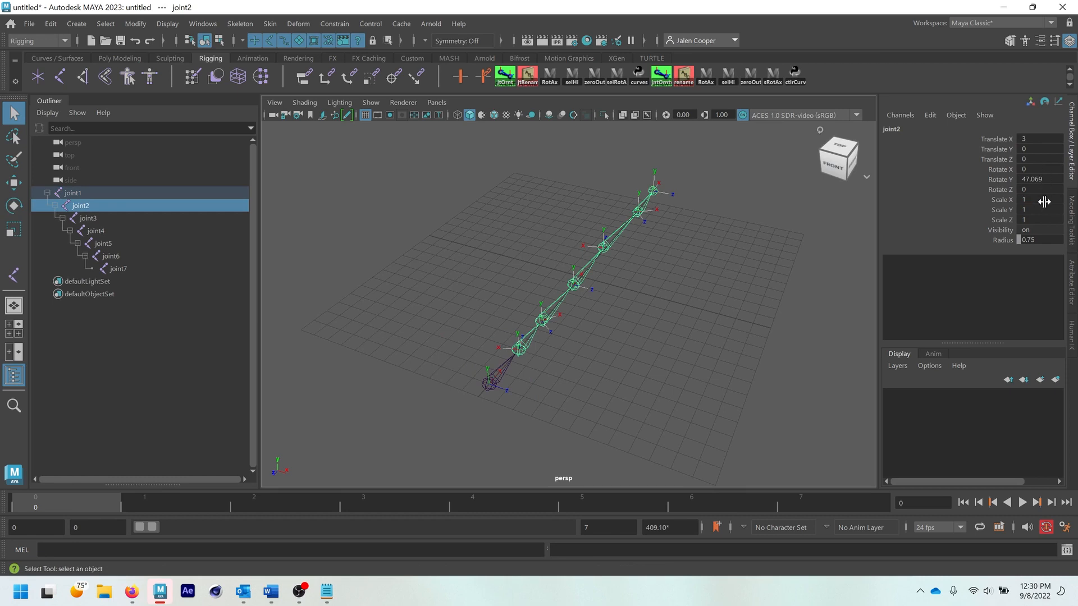
click(568, 296)
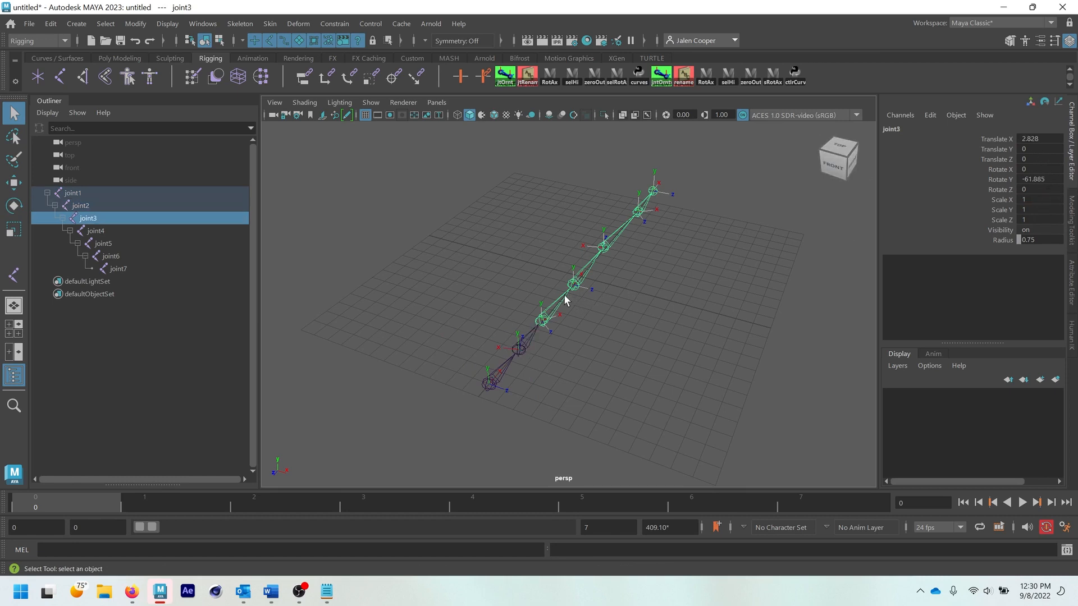
click(583, 276)
click(606, 247)
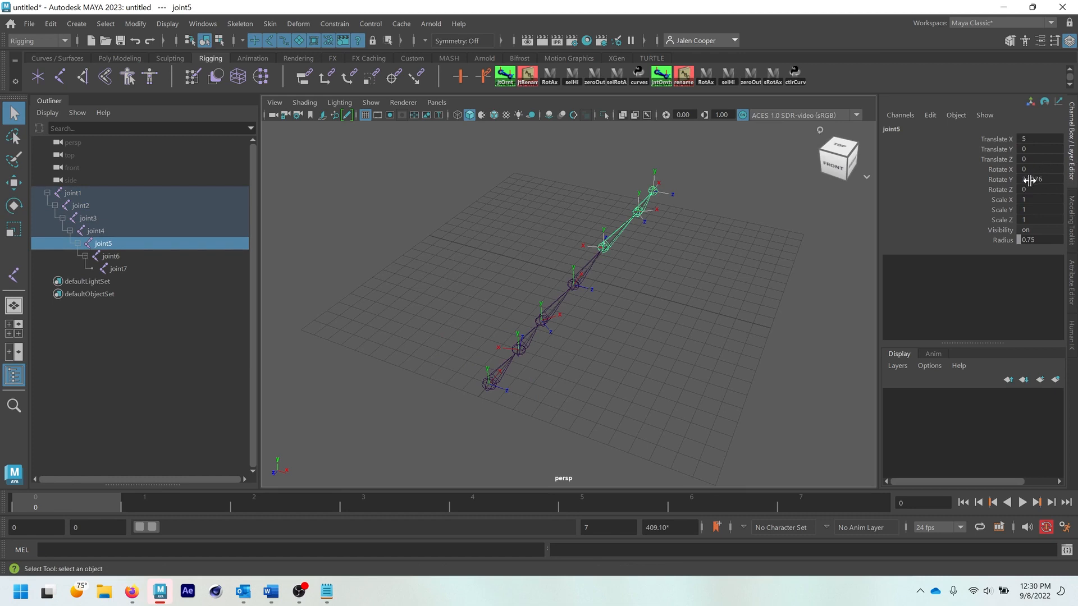
- Compare the Rotate, Rotate Axis and Joint Orient values of joint5 down to joint2 in the Attribute Editor, and return to the Channel Box
click(1071, 290)
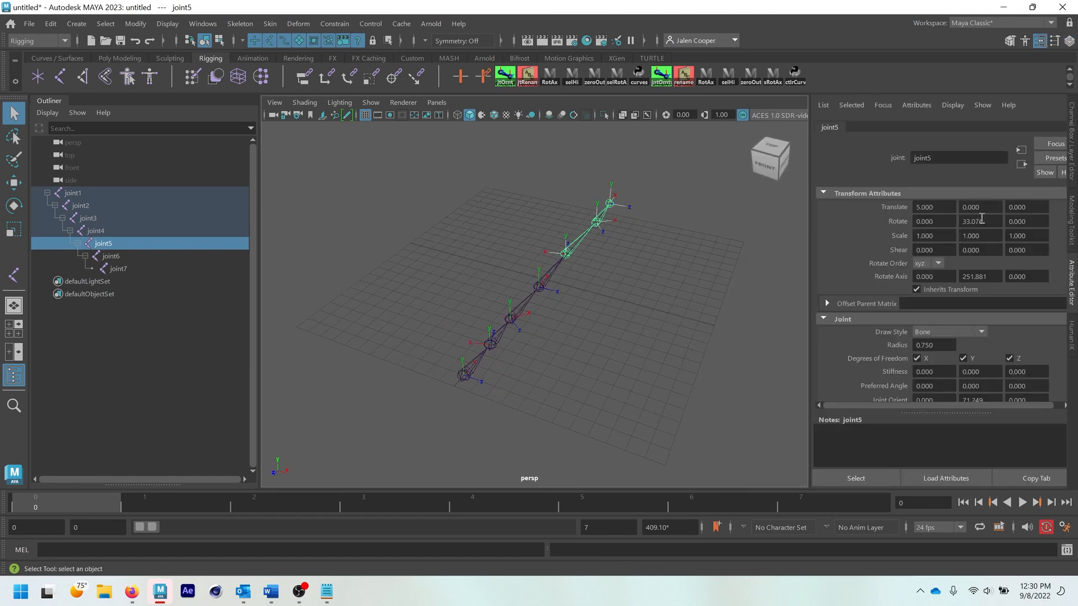
click(540, 285)
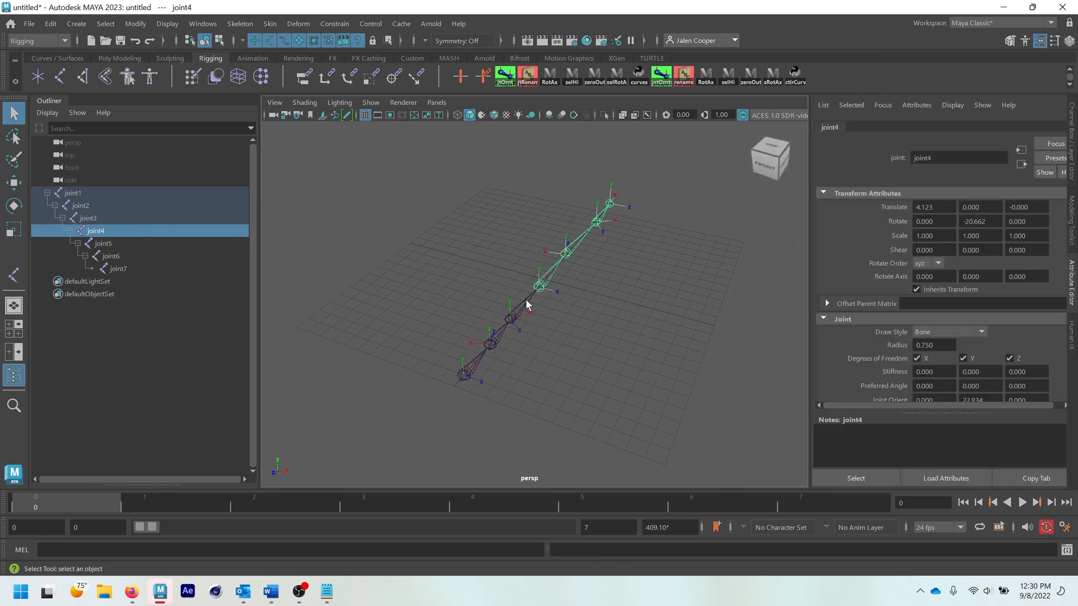
click(520, 313)
click(492, 344)
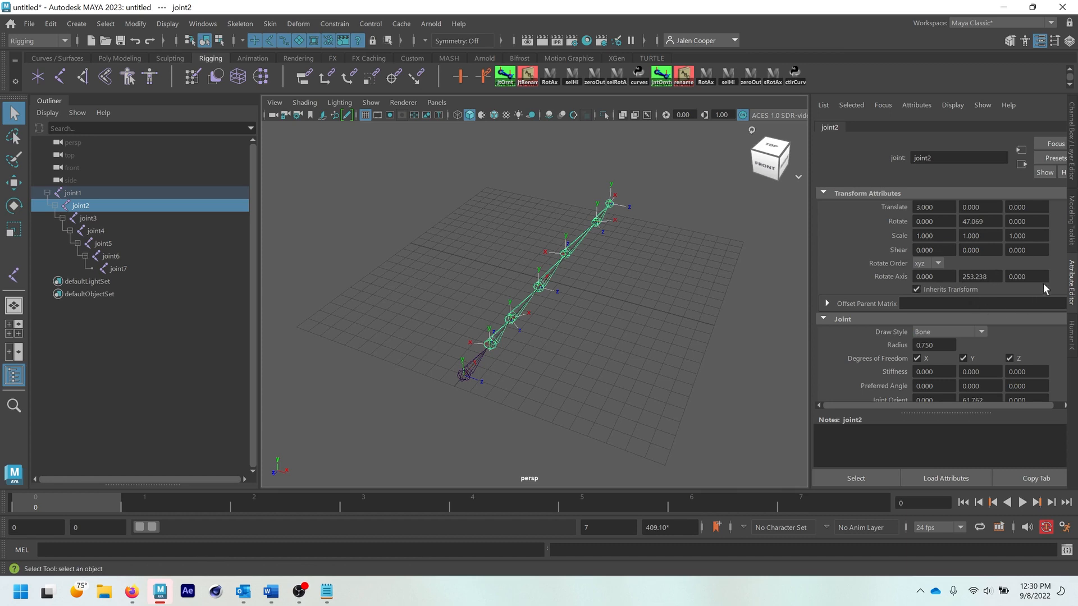
scroll(989, 368, down, 1)
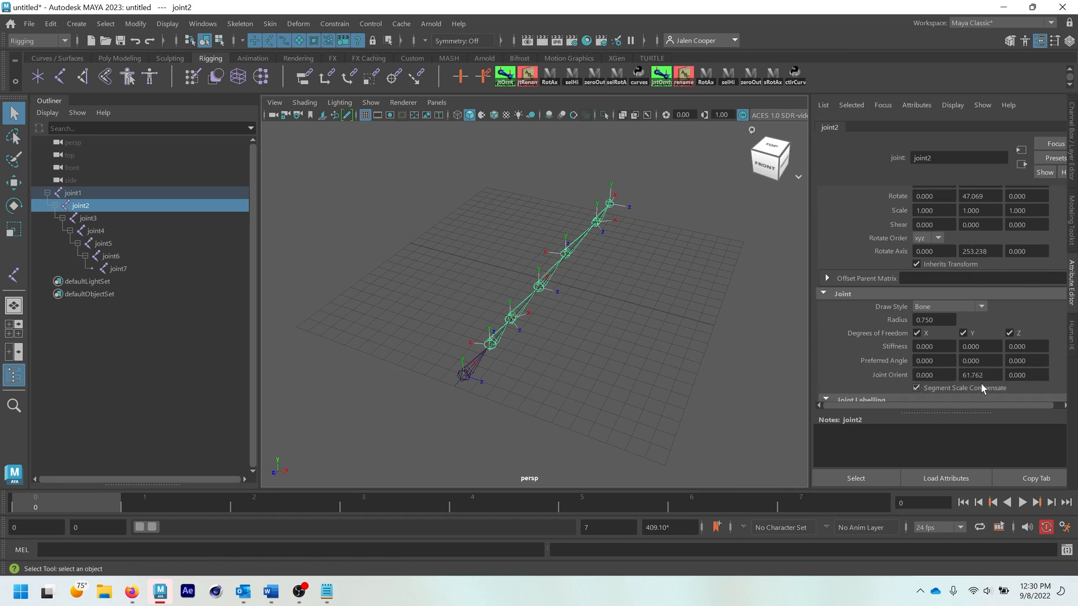
scroll(995, 355, up, 1)
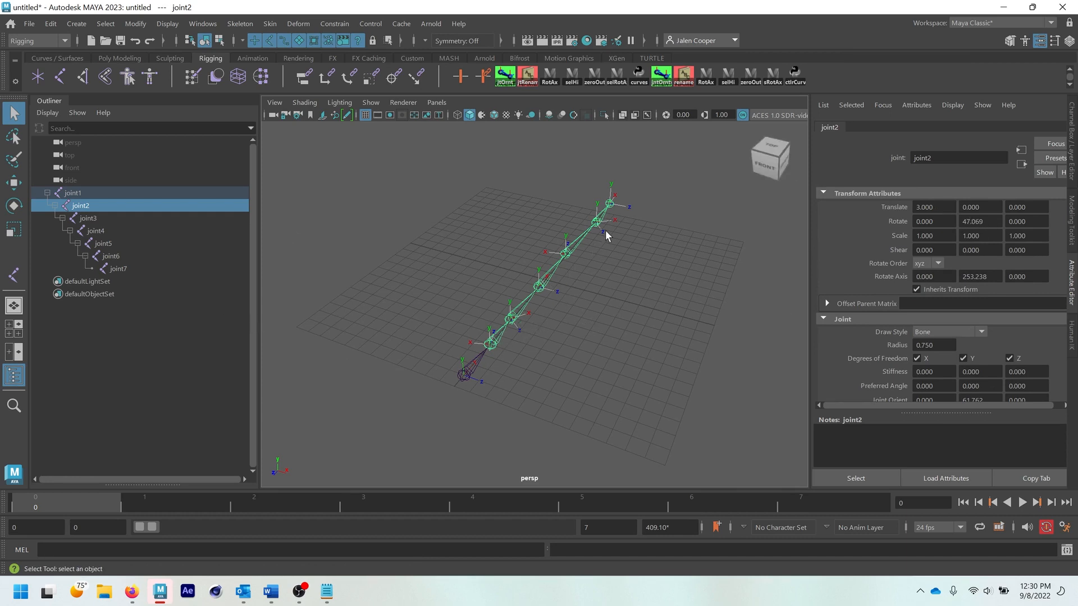
key(ctrl+a)
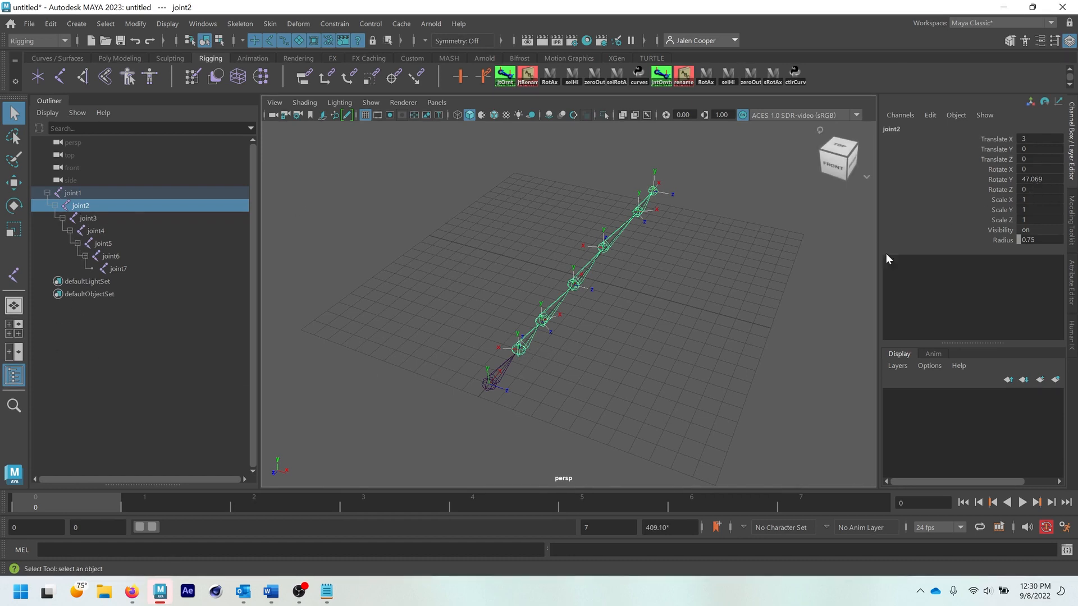
- Select the whole joint hierarchy from joint1 and freeze its Translate, Rotate and Scale transformations
click(603, 367)
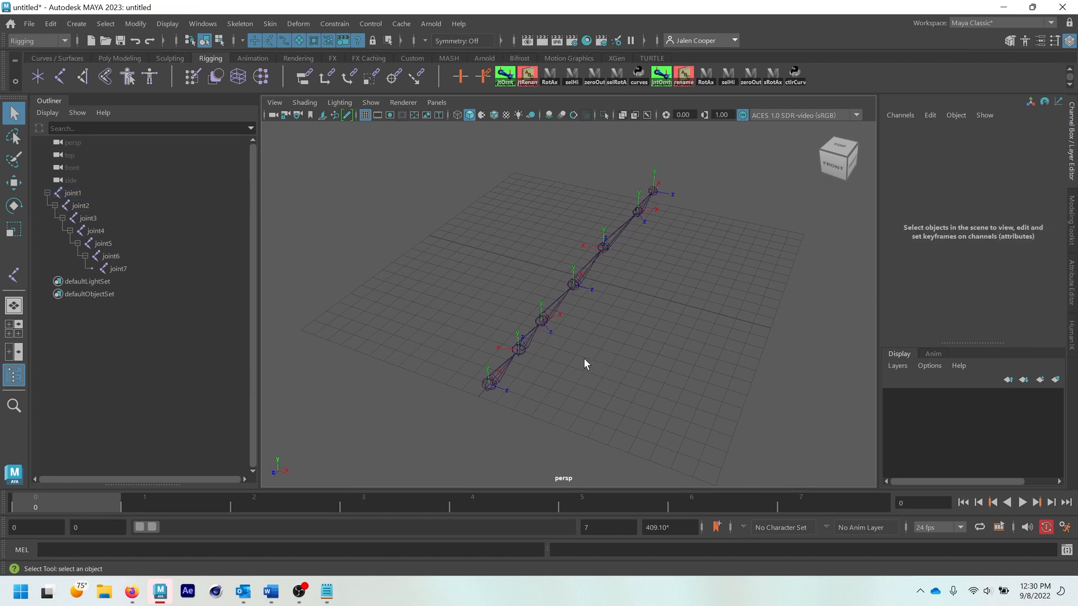
click(519, 353)
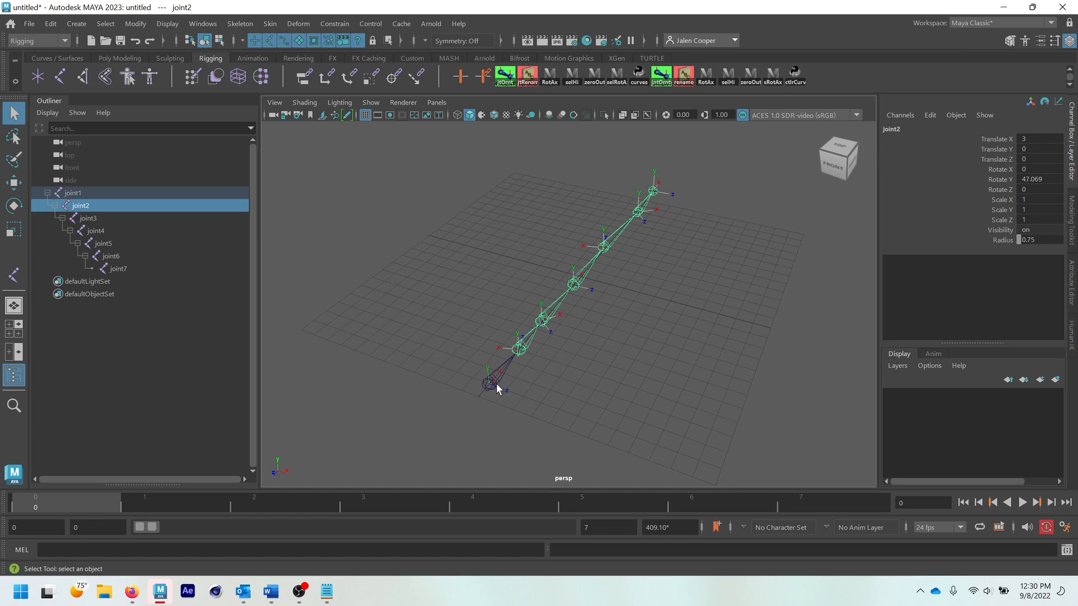
click(496, 383)
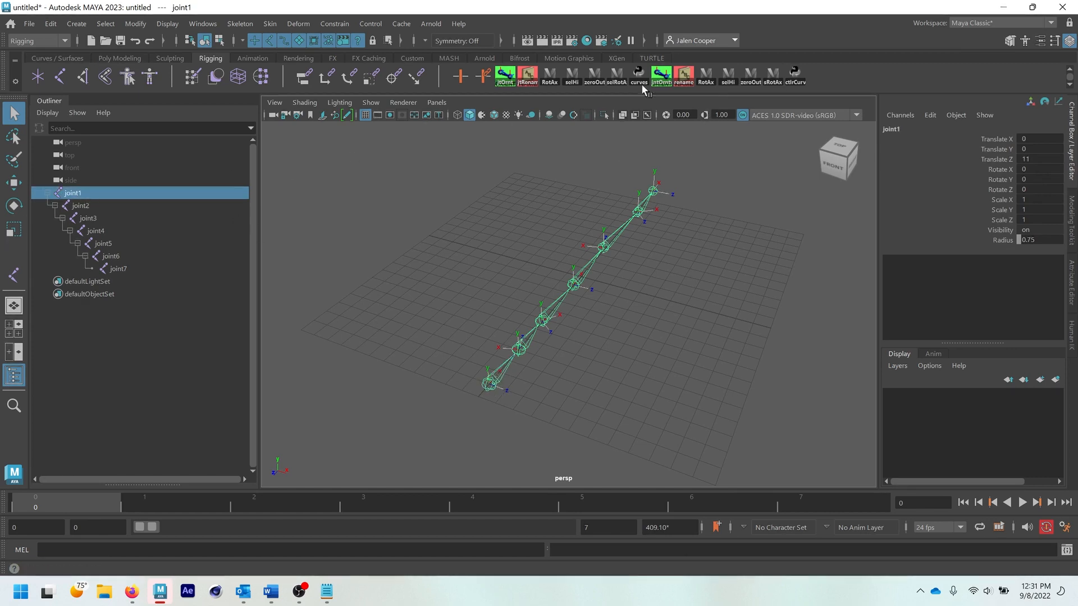
click(727, 76)
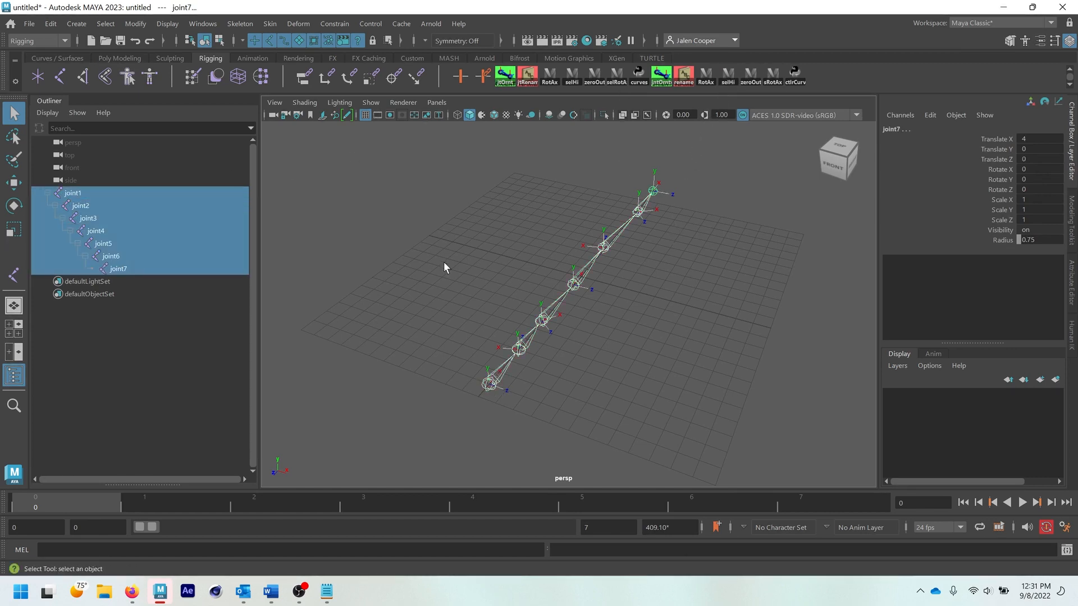
click(143, 27)
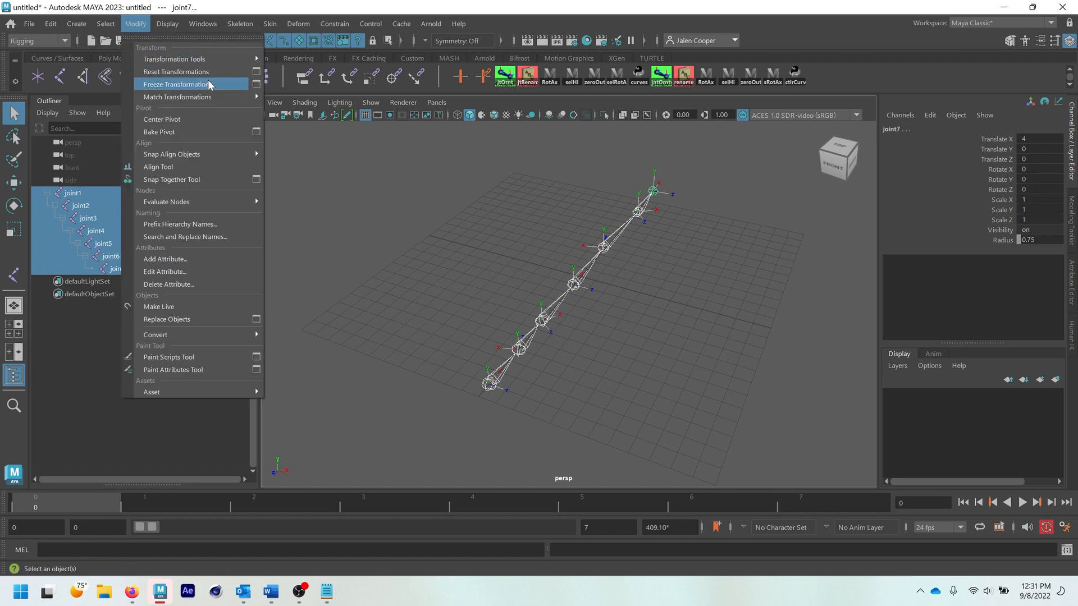
click(255, 85)
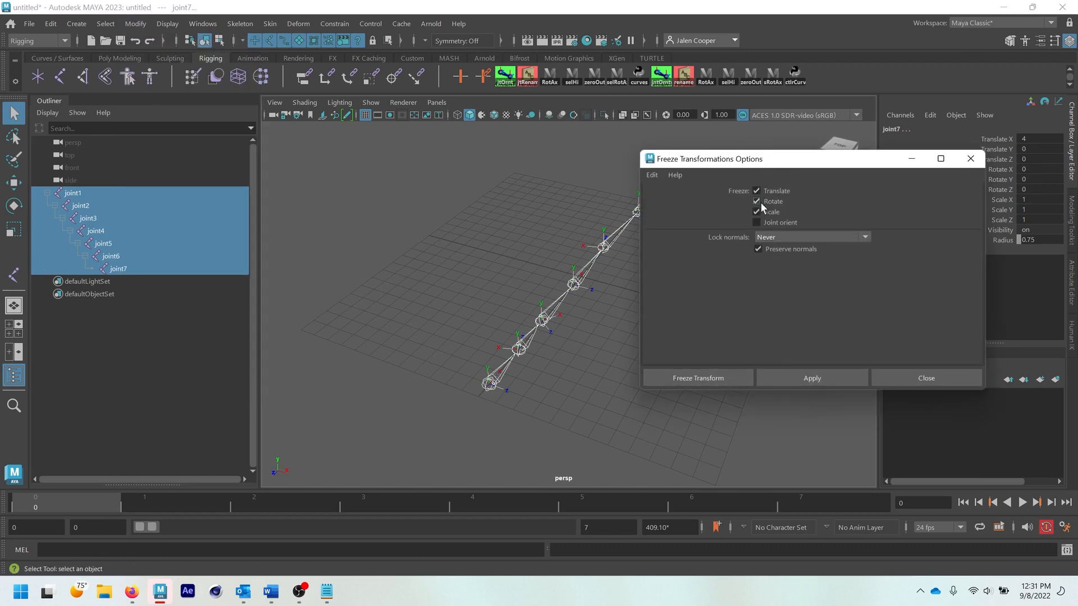
click(712, 379)
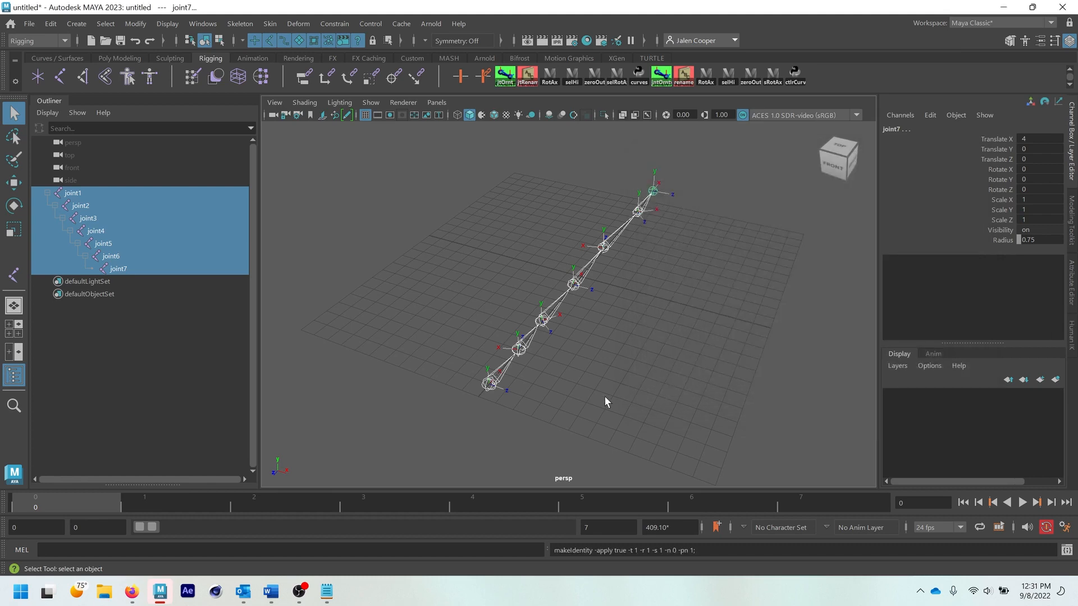
- Check the rotation values of the individual joints from joint2 up the chain in the Channel Box
click(540, 370)
click(554, 334)
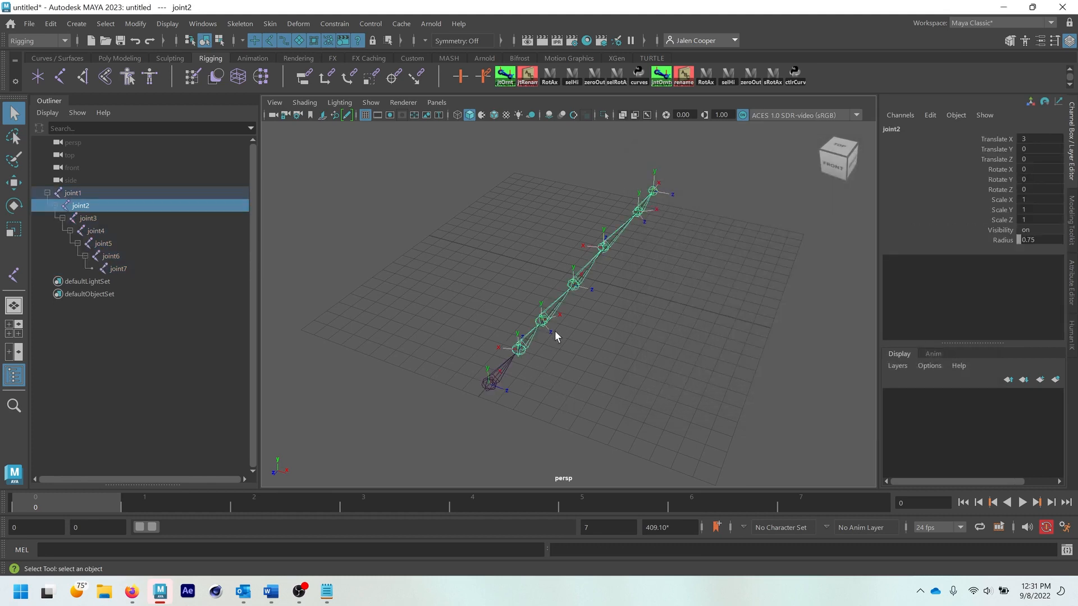
click(548, 316)
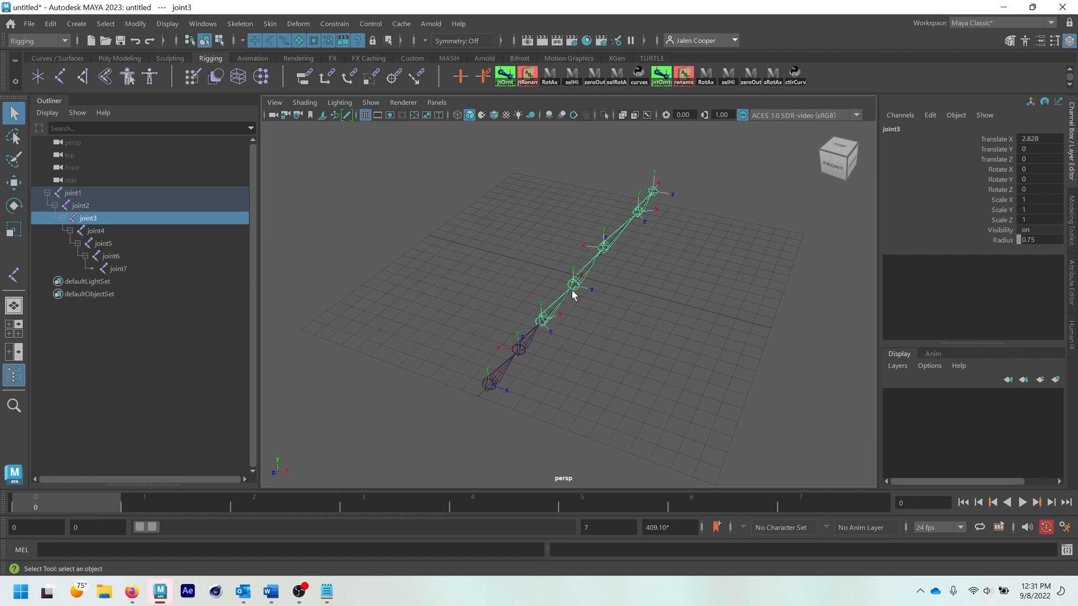
click(580, 281)
click(636, 220)
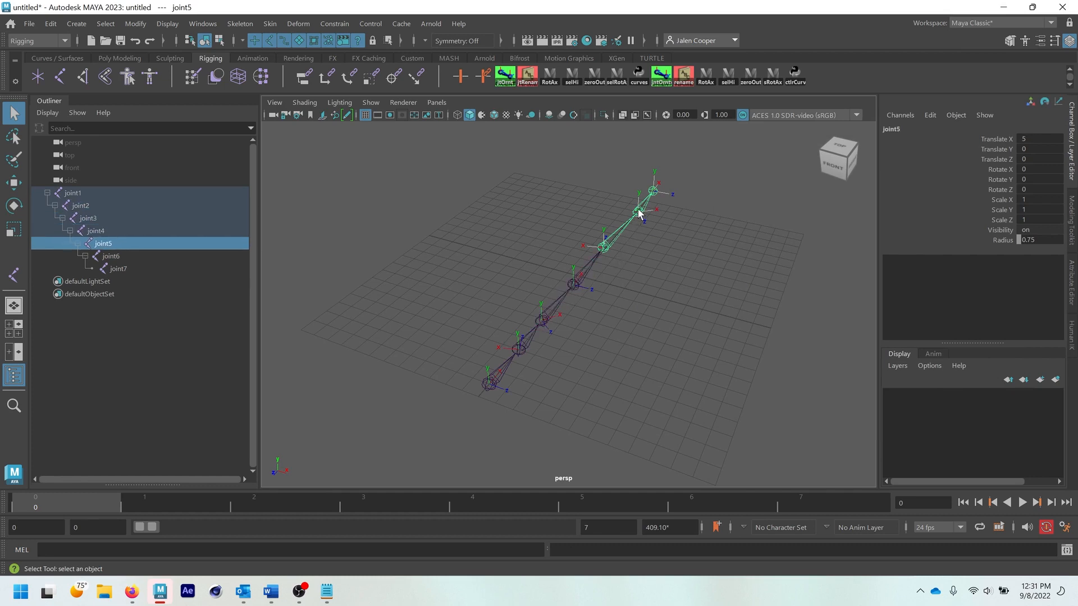
click(639, 213)
- Rotate joint3, joint4, joint5 and joint6 around Y to bend the chain into an arc
click(553, 310)
key(e)
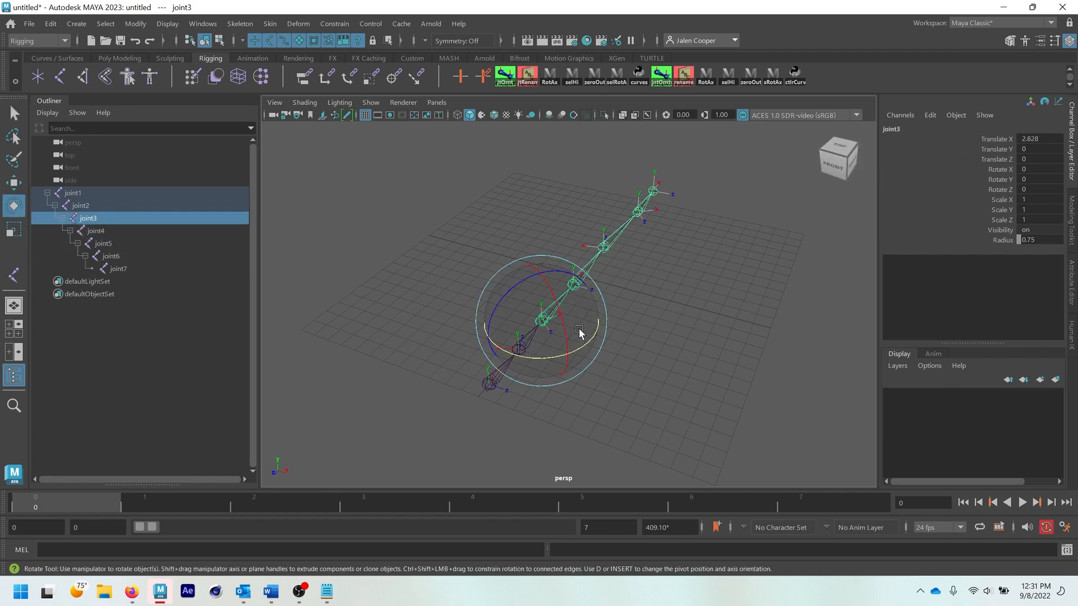
drag(581, 350, 548, 361)
click(641, 286)
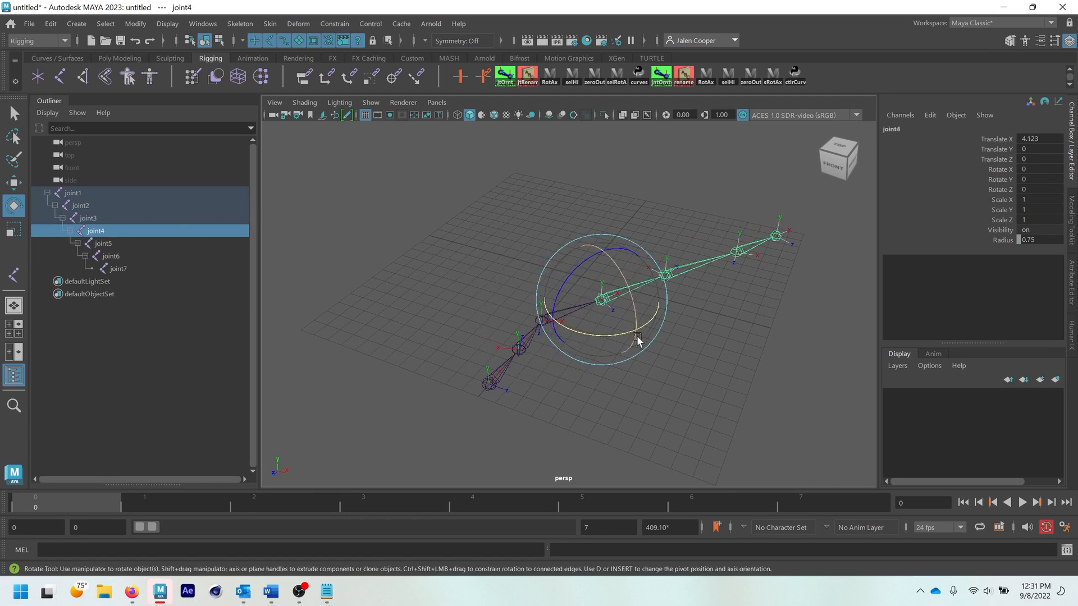
drag(638, 329, 718, 336)
click(701, 287)
click(793, 306)
click(781, 309)
click(652, 365)
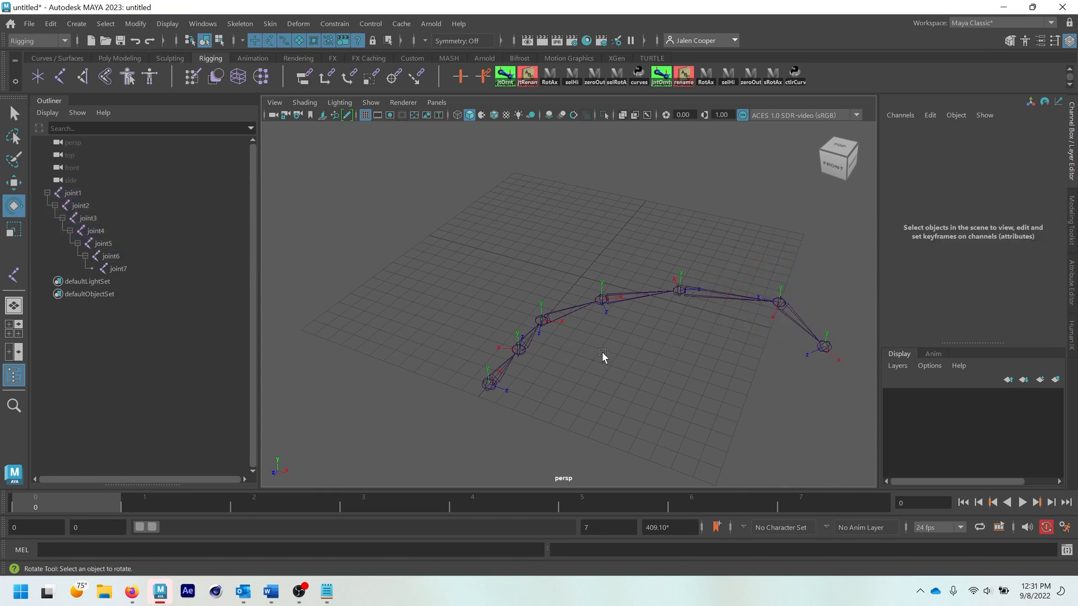
- Select the full hierarchy from joint1 and set Rotate X, Y and Z to 0 on all joints
key(q)
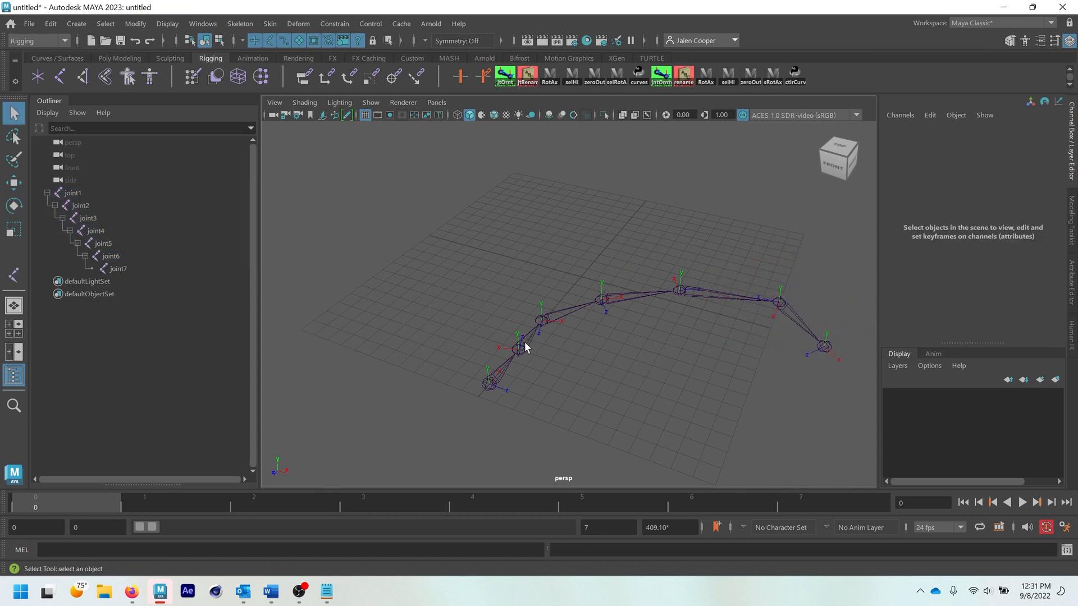
click(490, 384)
click(730, 77)
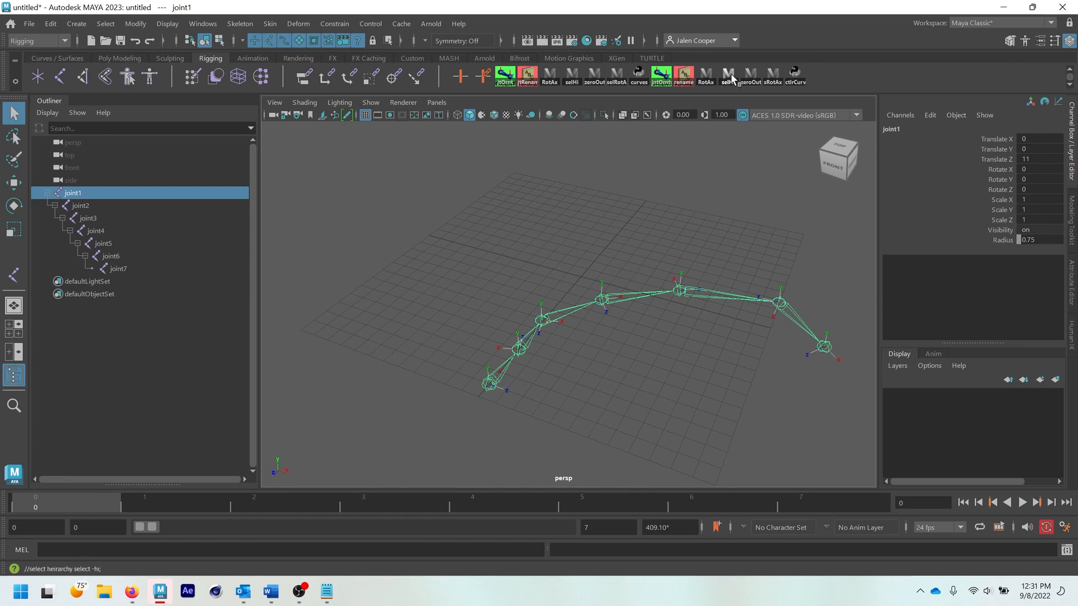
drag(1027, 169, 1033, 187)
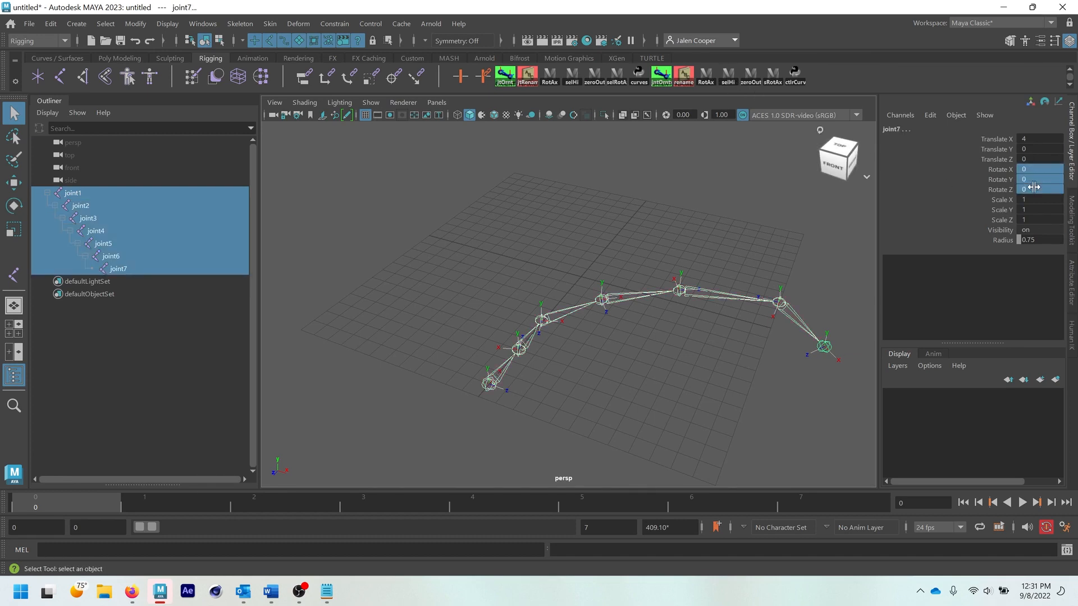
click(1033, 190)
key(Return)
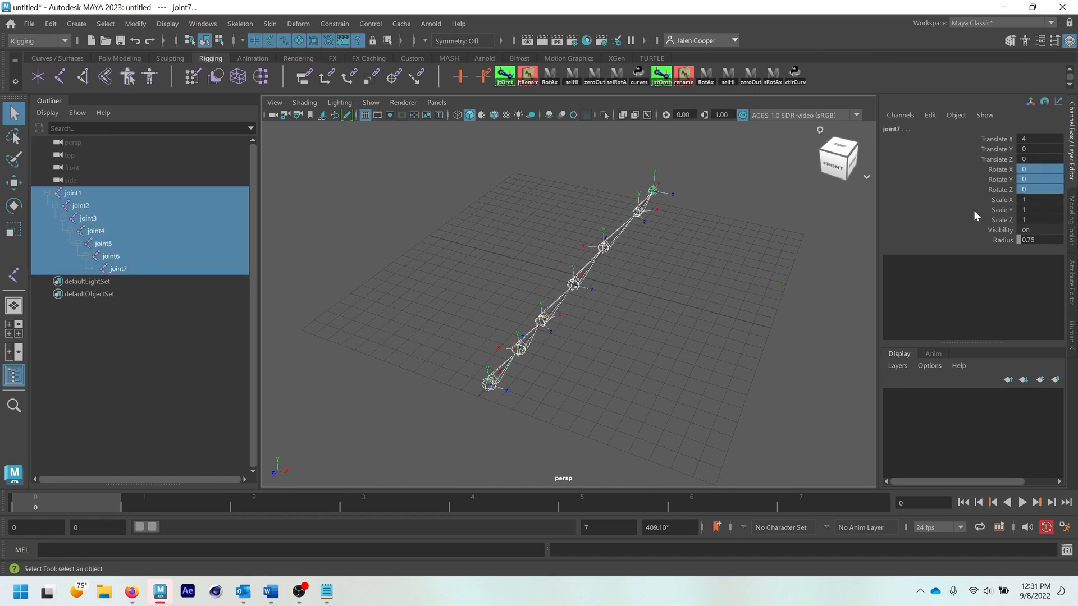
- Freeze joint2's transformations and clear its Rotate Axis values with the zeroOut script, using the Attribute Editor to compare
click(681, 239)
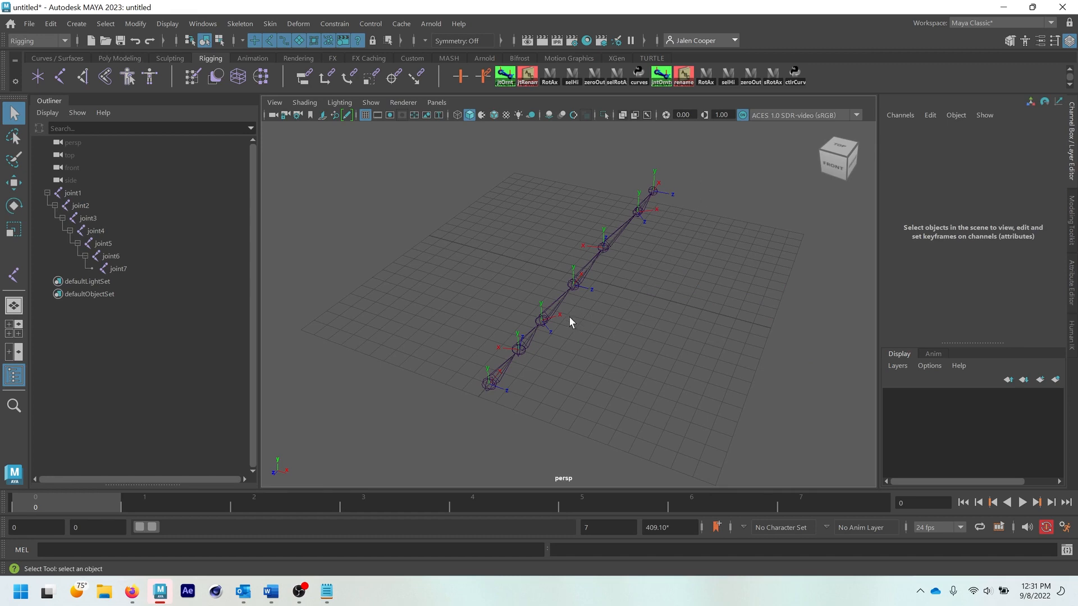
click(524, 349)
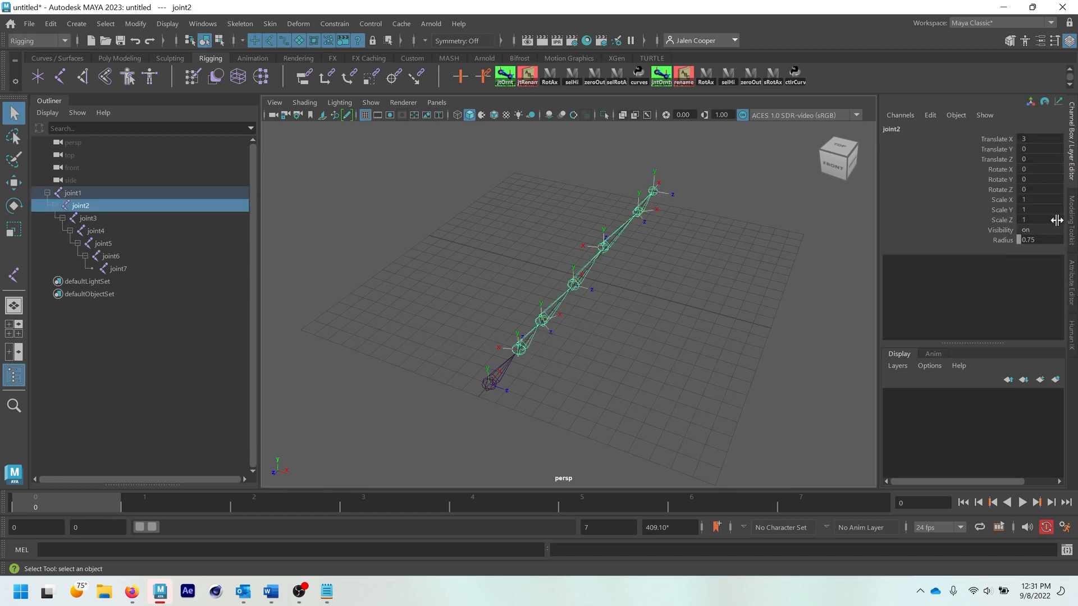
click(1071, 303)
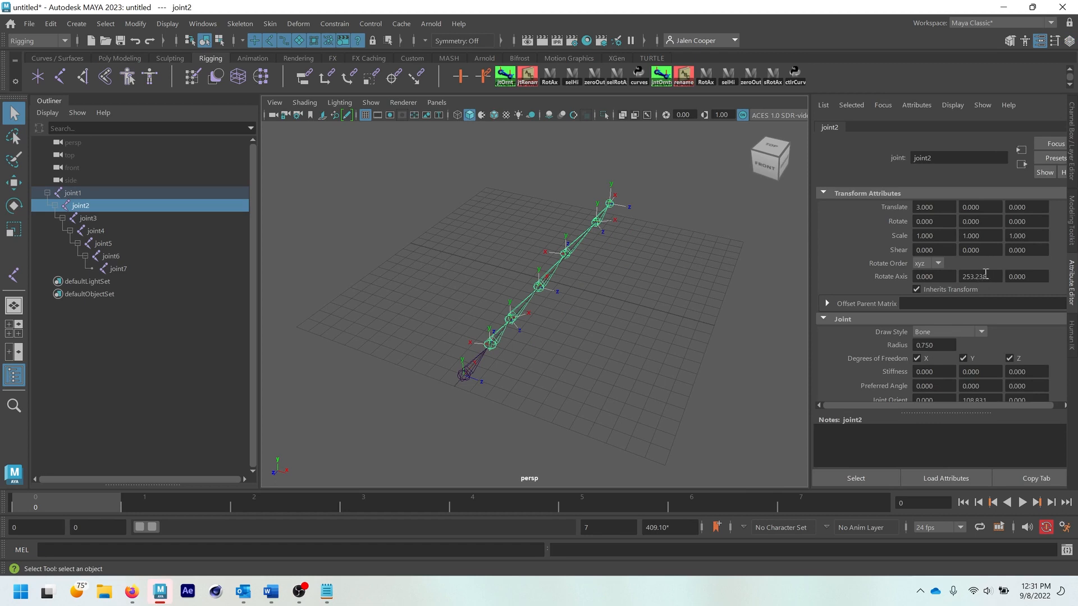
alt+drag(516, 309, 512, 310)
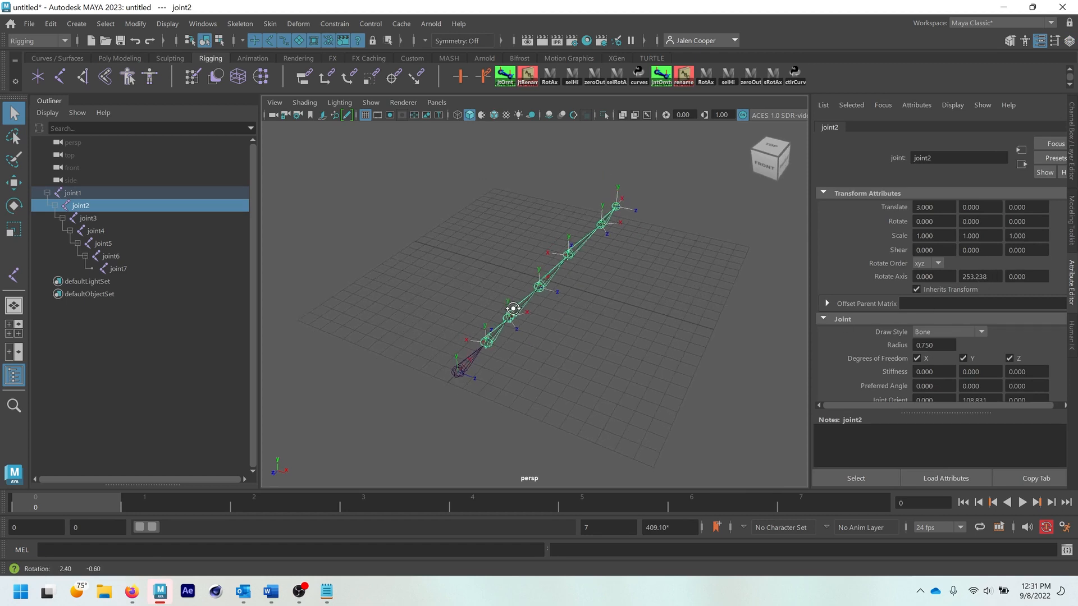
click(135, 23)
click(166, 84)
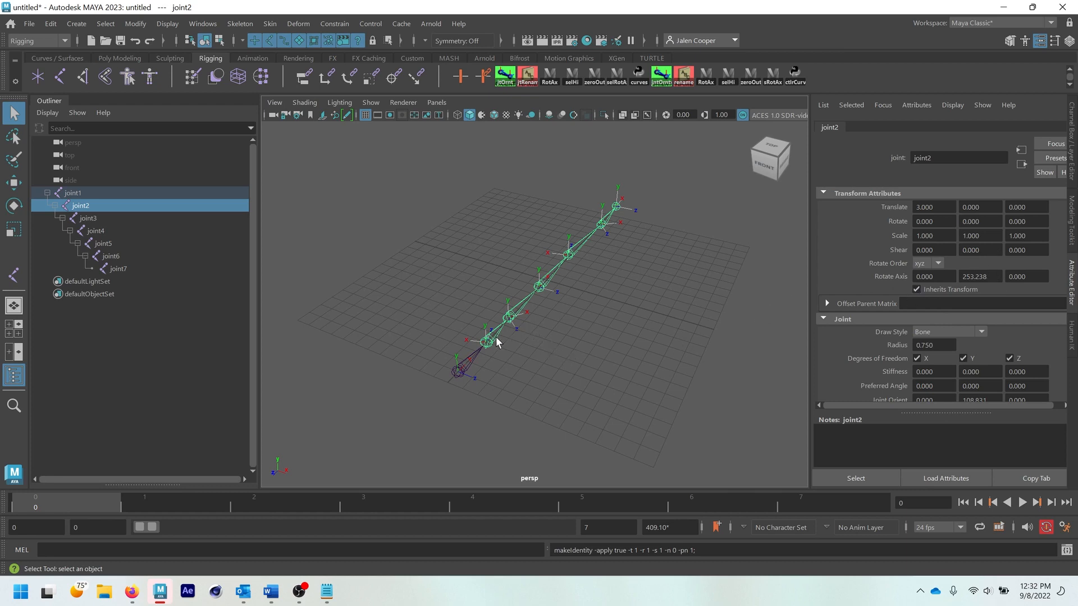
click(750, 77)
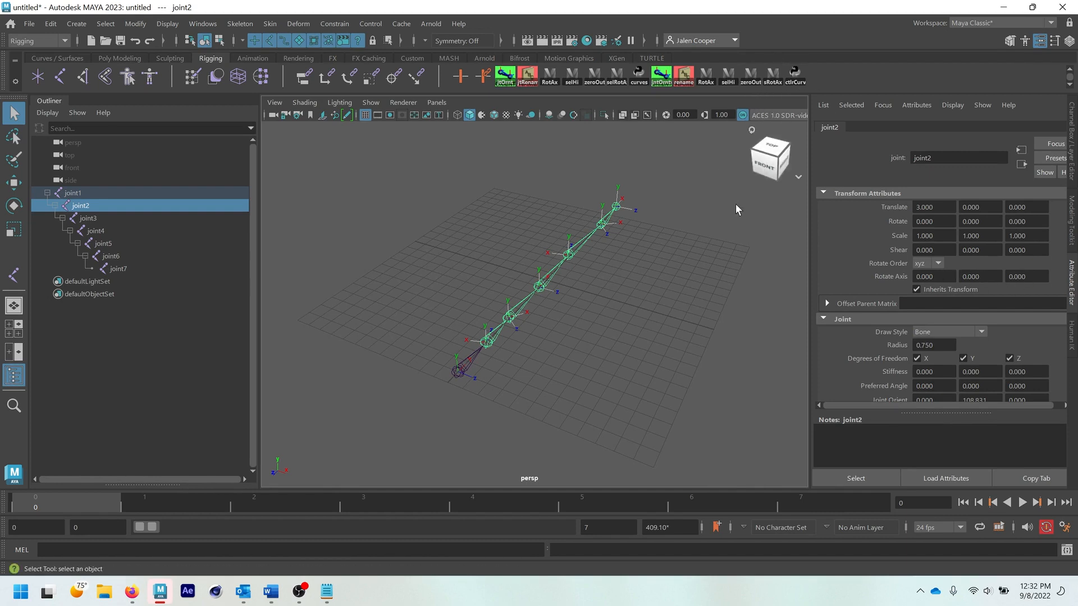
- Move joint4, joint5, joint6 and joint7 along the ground plane so the upper chain forms a zigzag
click(523, 371)
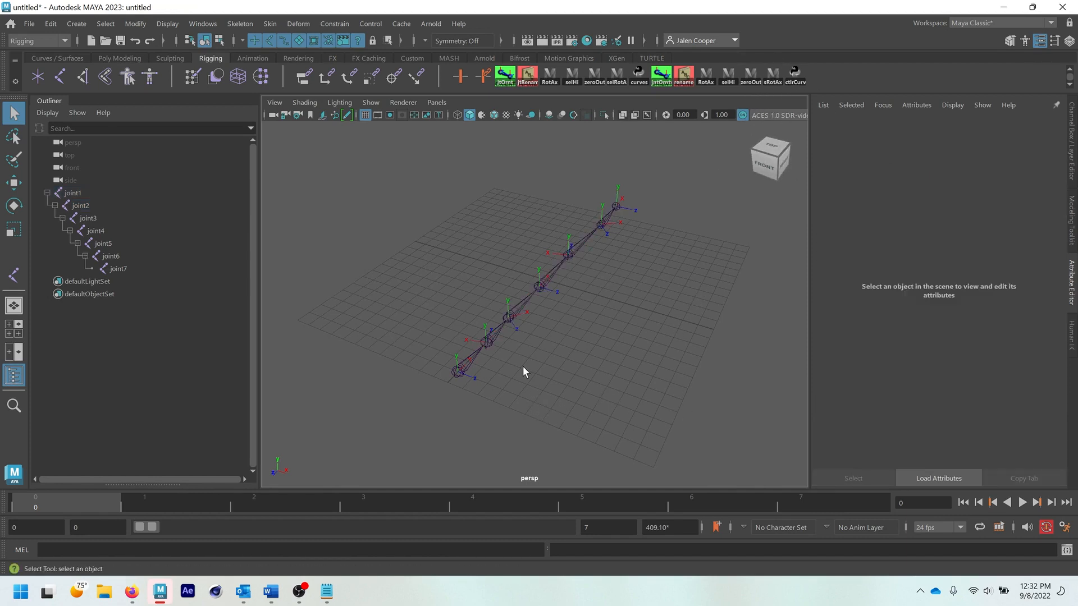
click(540, 290)
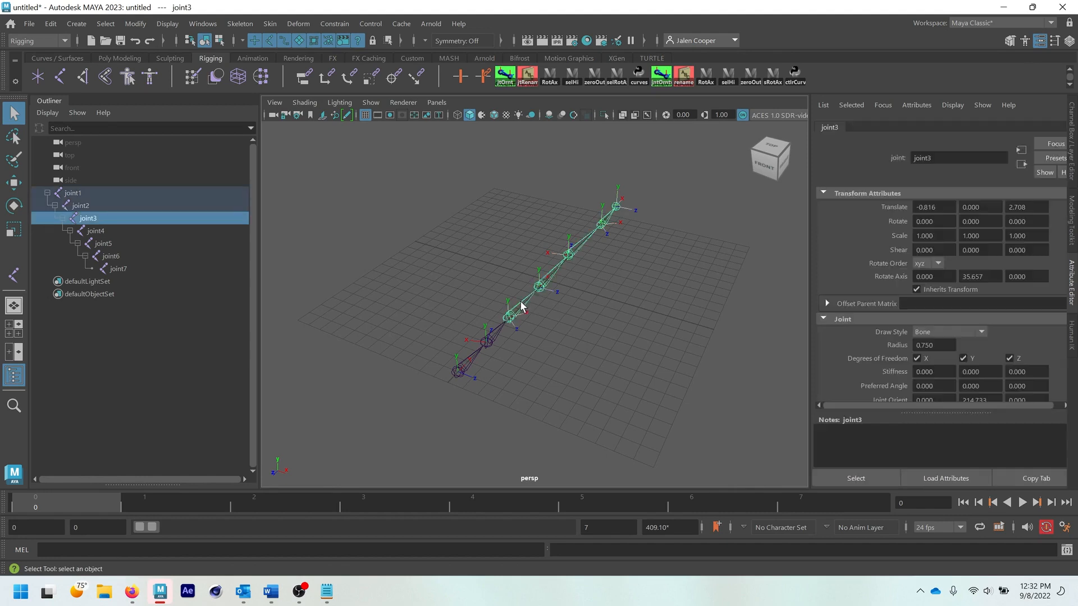
key(w)
click(552, 273)
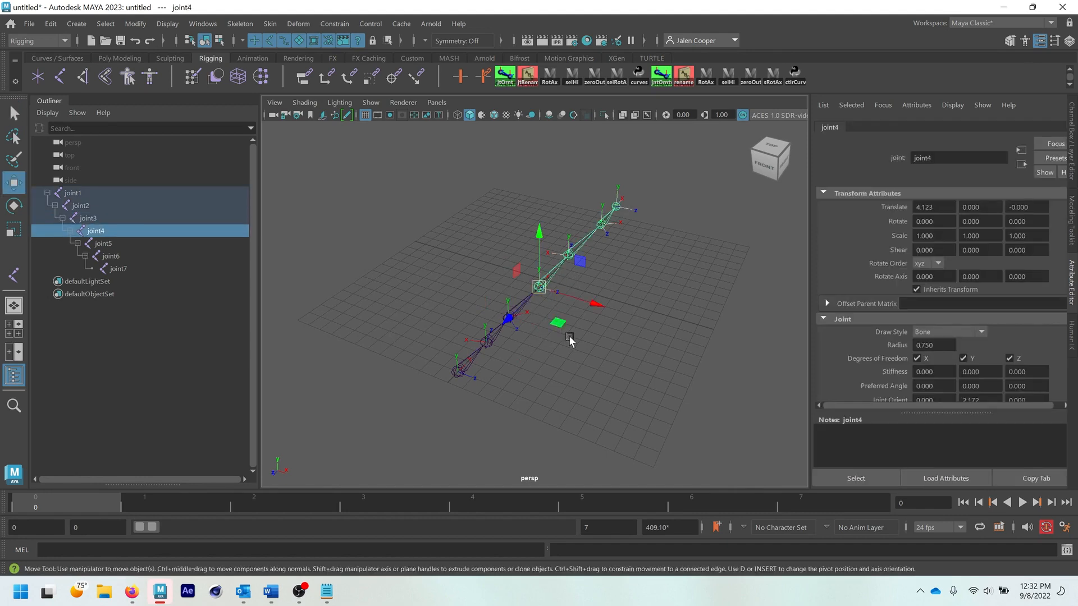
drag(587, 303, 640, 216)
key(Down)
click(584, 221)
click(587, 221)
click(622, 208)
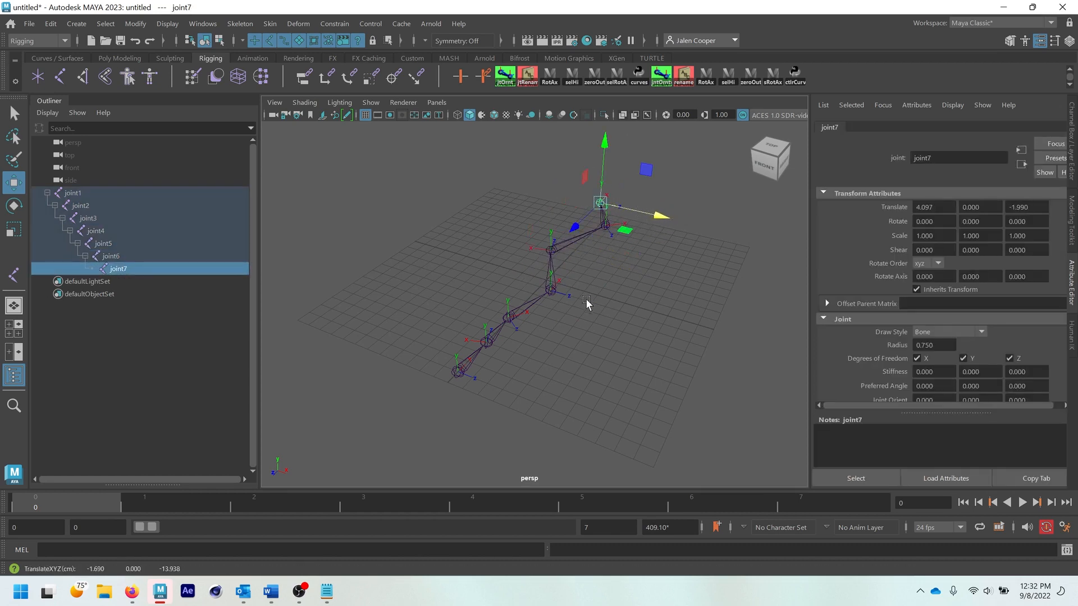
- Select the root joint1 and review the Orient Joint options without applying them
click(440, 393)
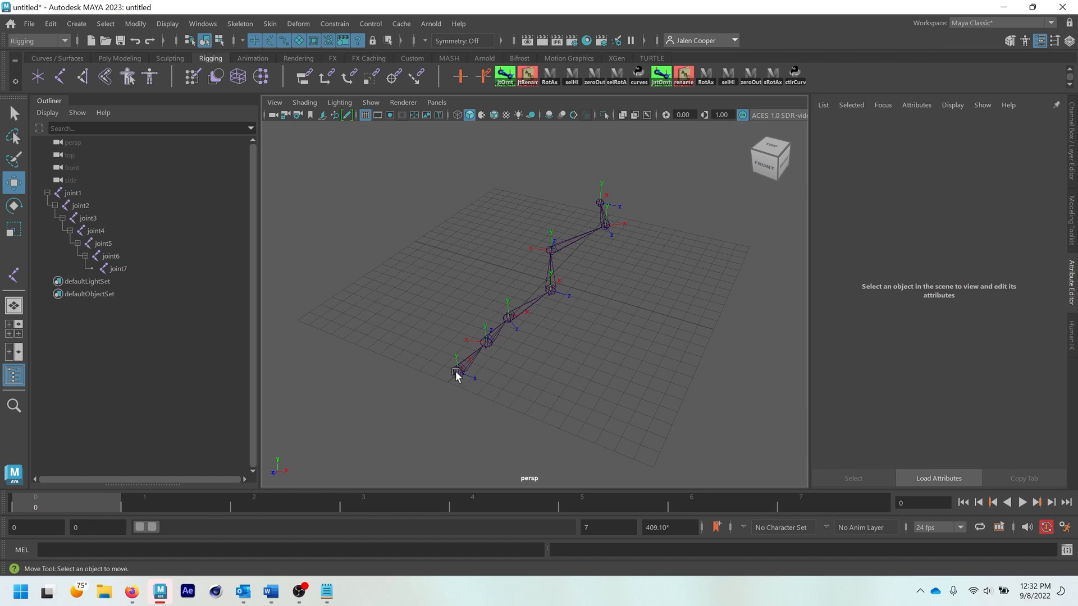
key(q)
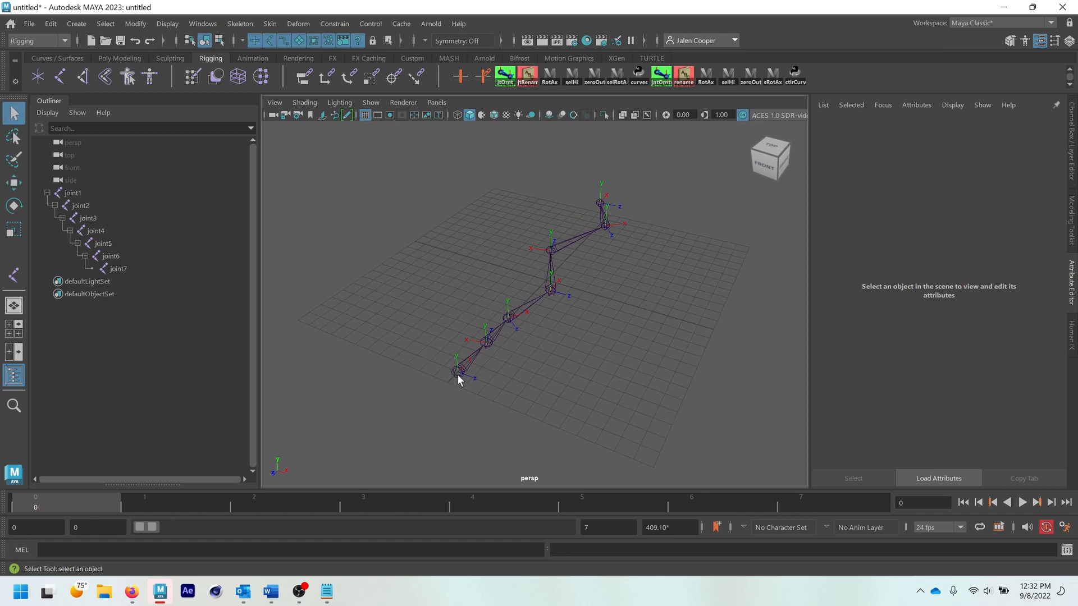
click(457, 373)
click(241, 25)
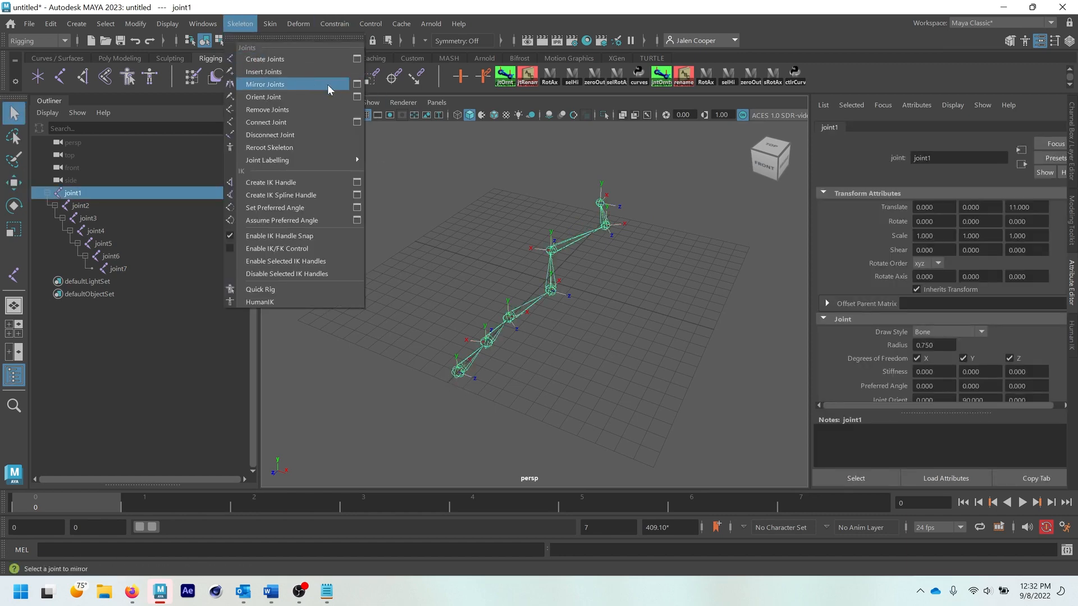
click(356, 96)
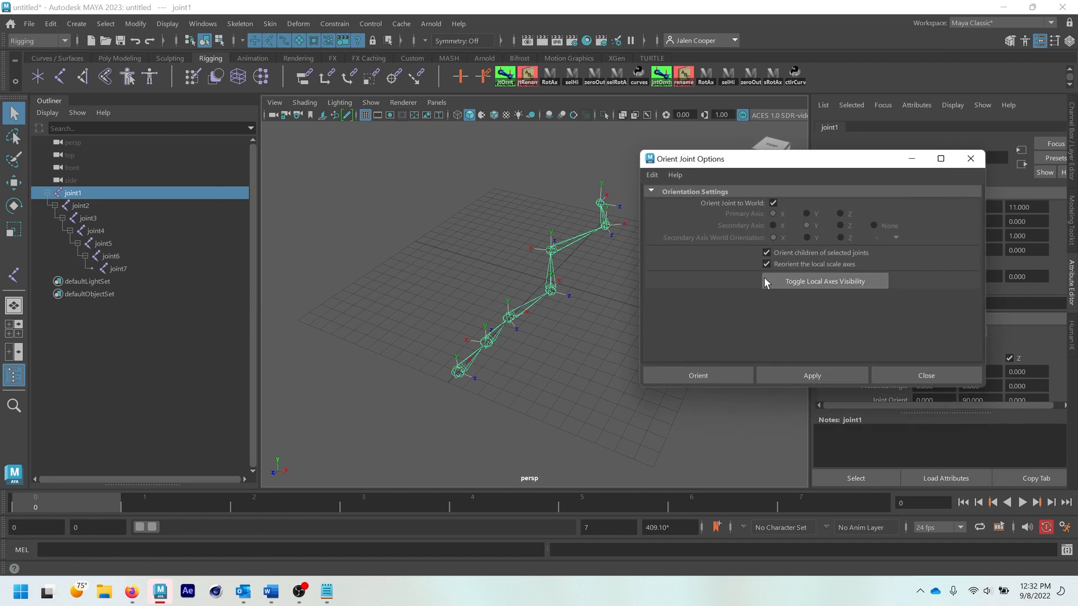
click(971, 160)
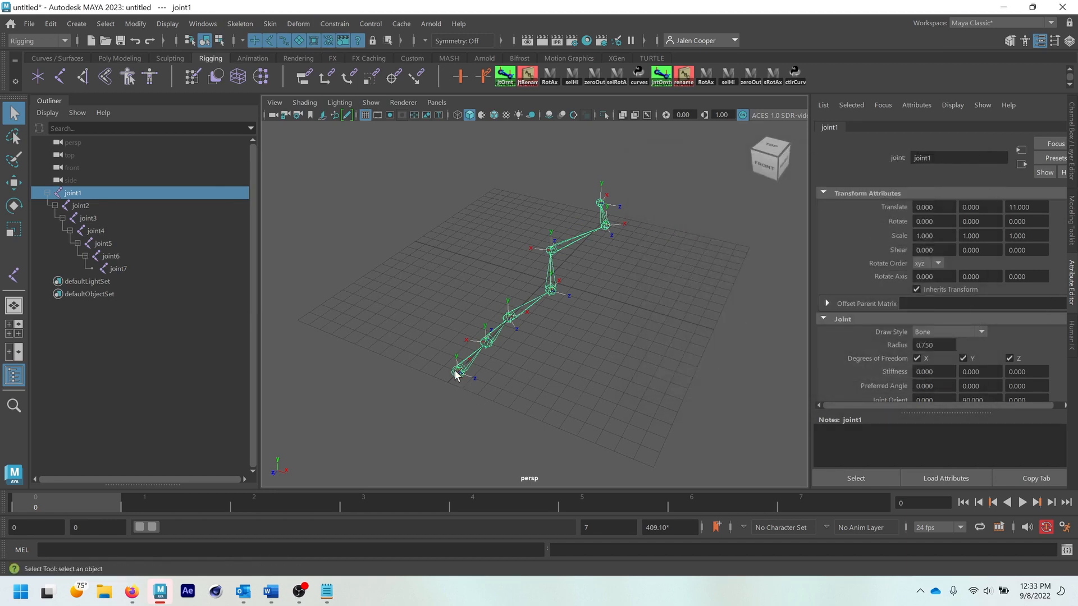
- Select the whole joint hierarchy and open cometJointOrient beside the Orient Joint options, with Orient Joint to World turned off
click(727, 74)
click(663, 75)
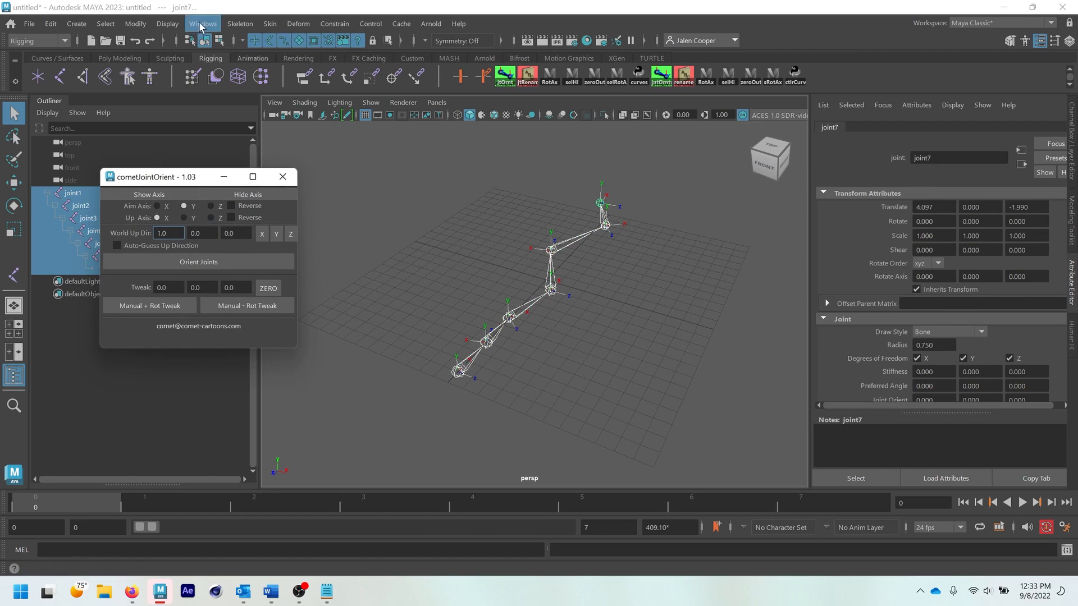
click(240, 24)
click(357, 97)
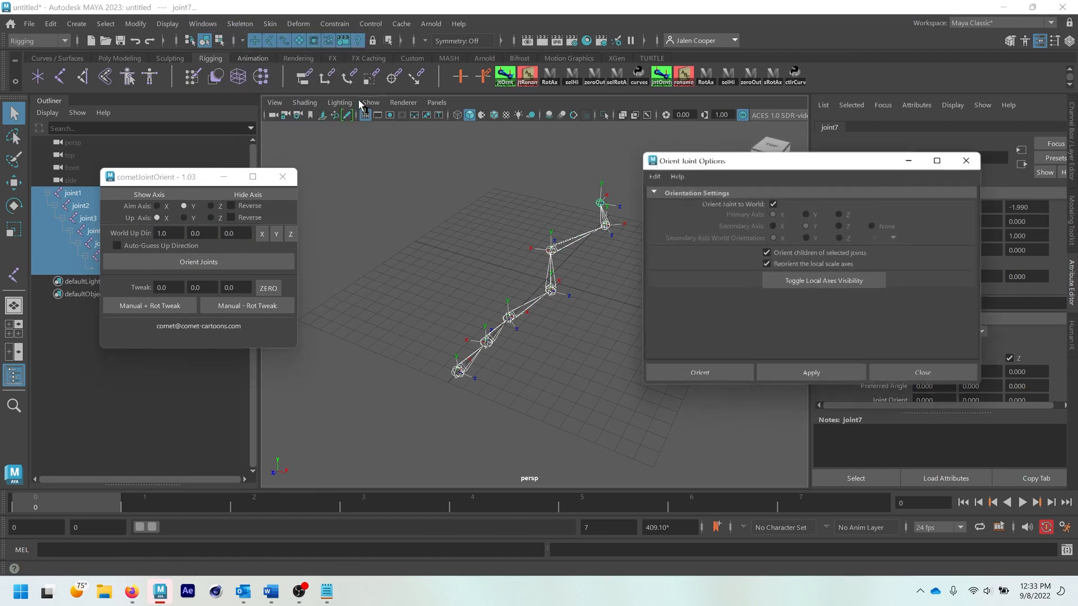
drag(763, 167, 656, 168)
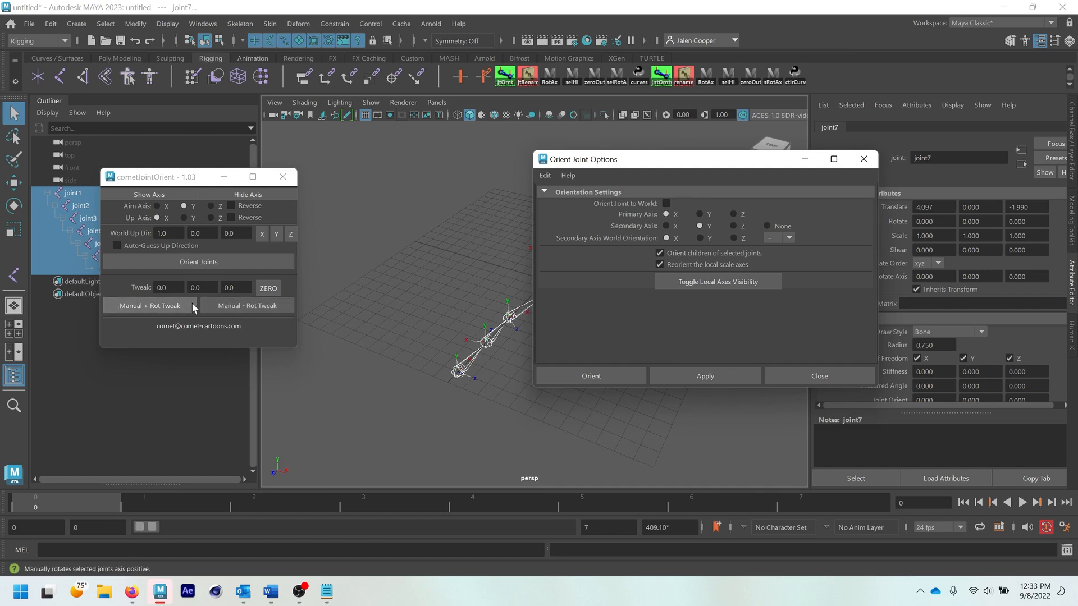
- Orient the selected joints with cometJointOrient using aim axis X, up axis Y and World Up Dir 0, 1, 0
click(806, 376)
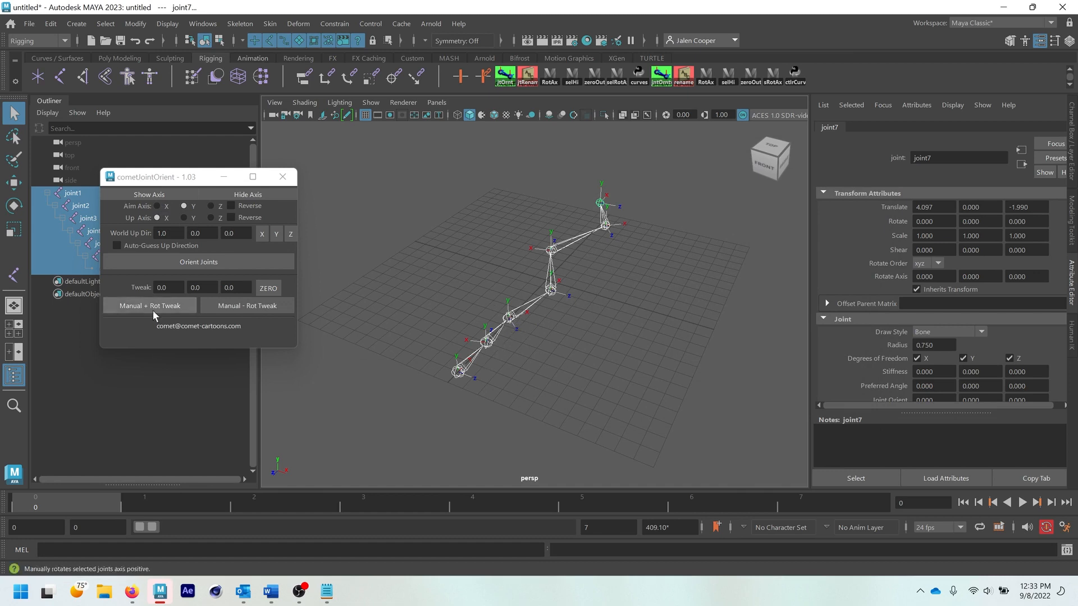
click(157, 206)
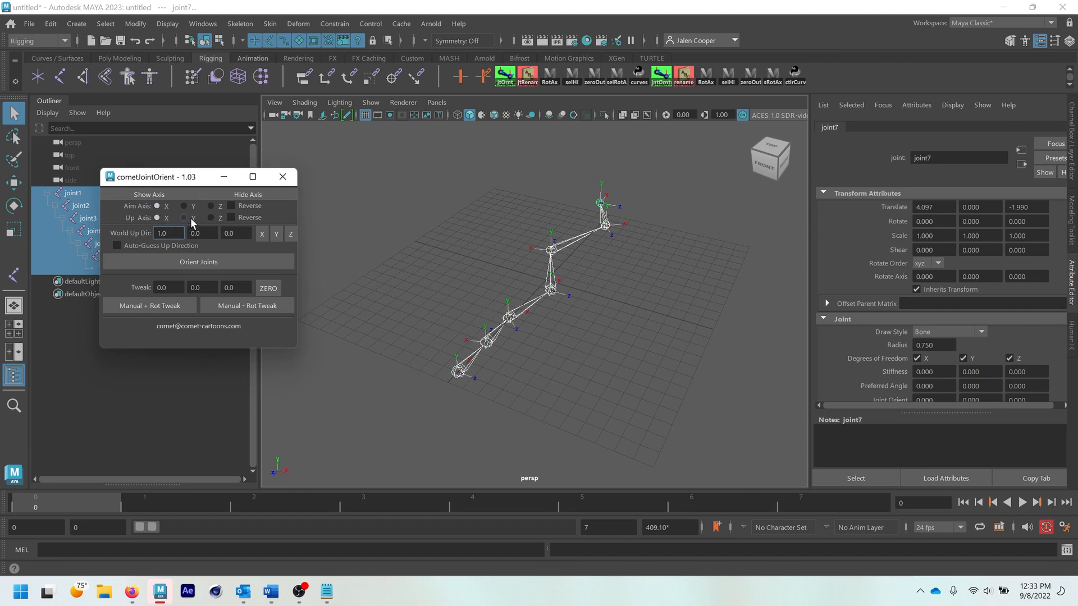
click(182, 218)
double_click(194, 234)
text(1)
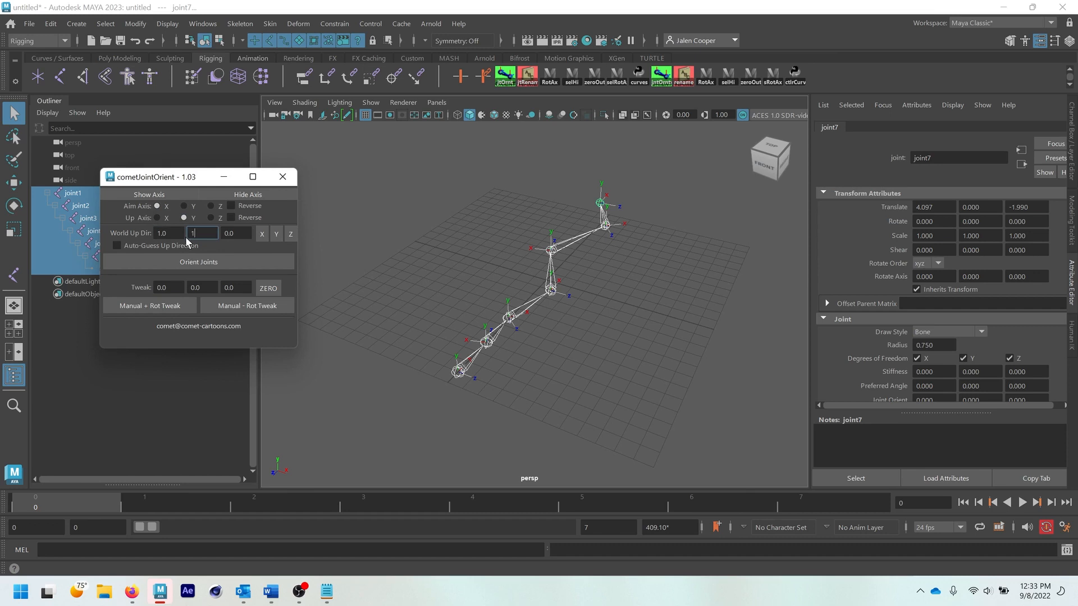
click(275, 235)
text(-)
key(BackSpace)
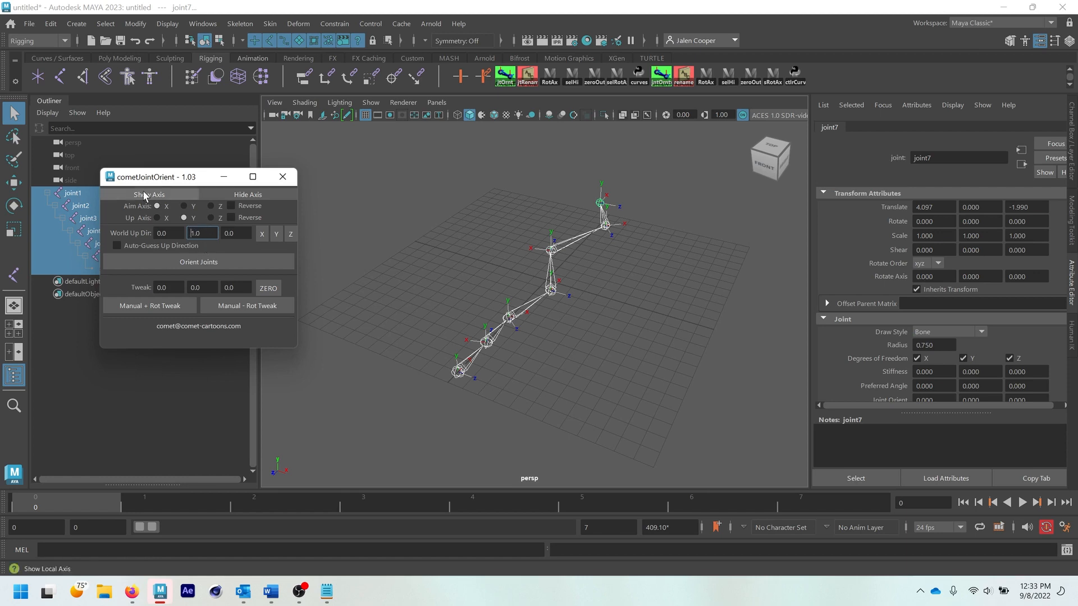
drag(190, 179, 188, 173)
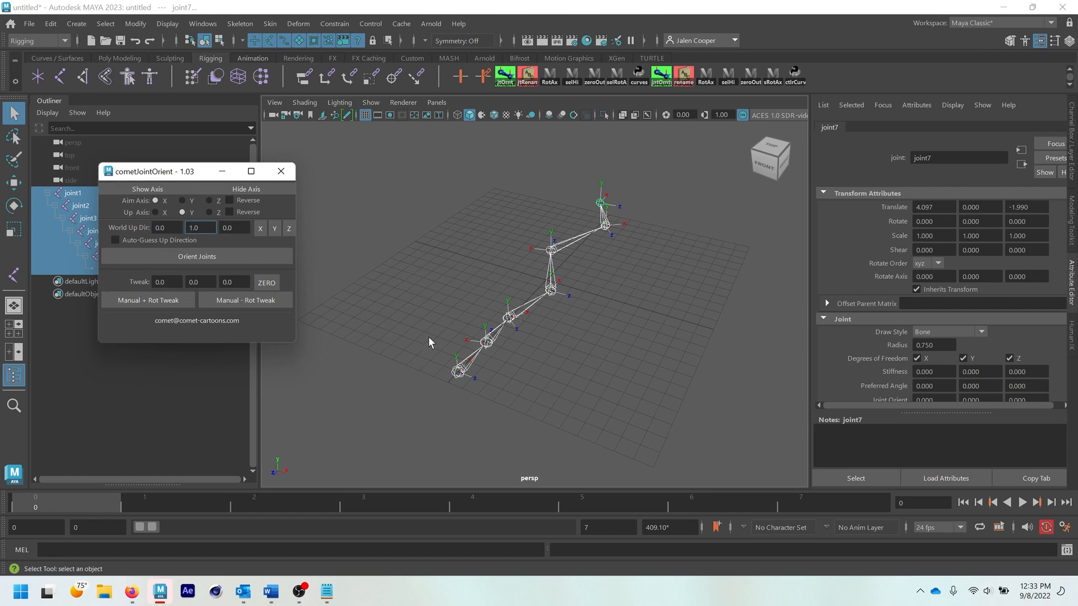
click(242, 257)
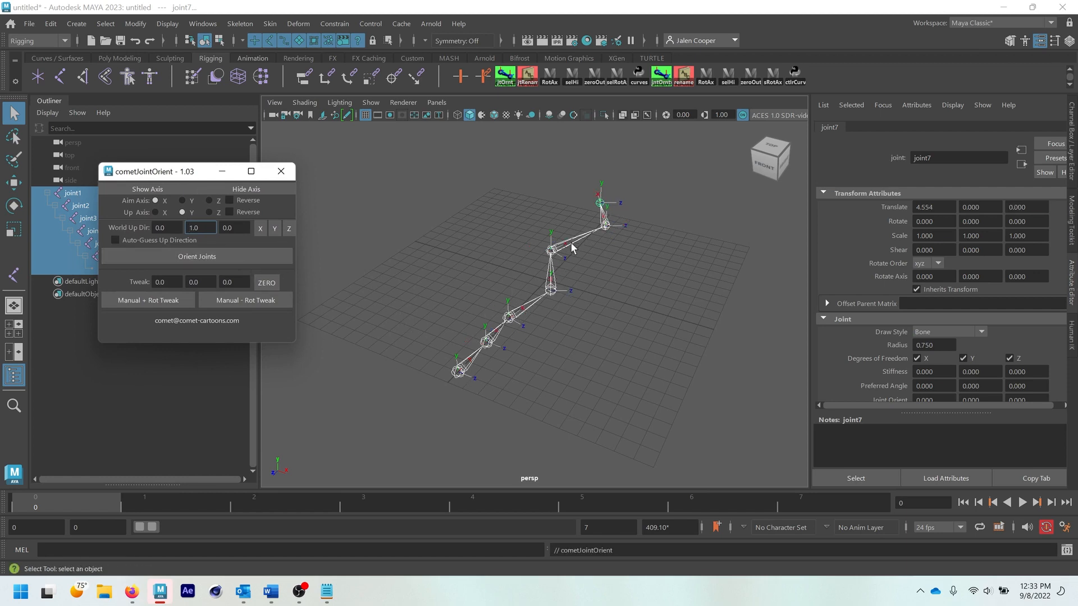
- Deselect the chain and examine the local axes of the upper joints up close
click(589, 197)
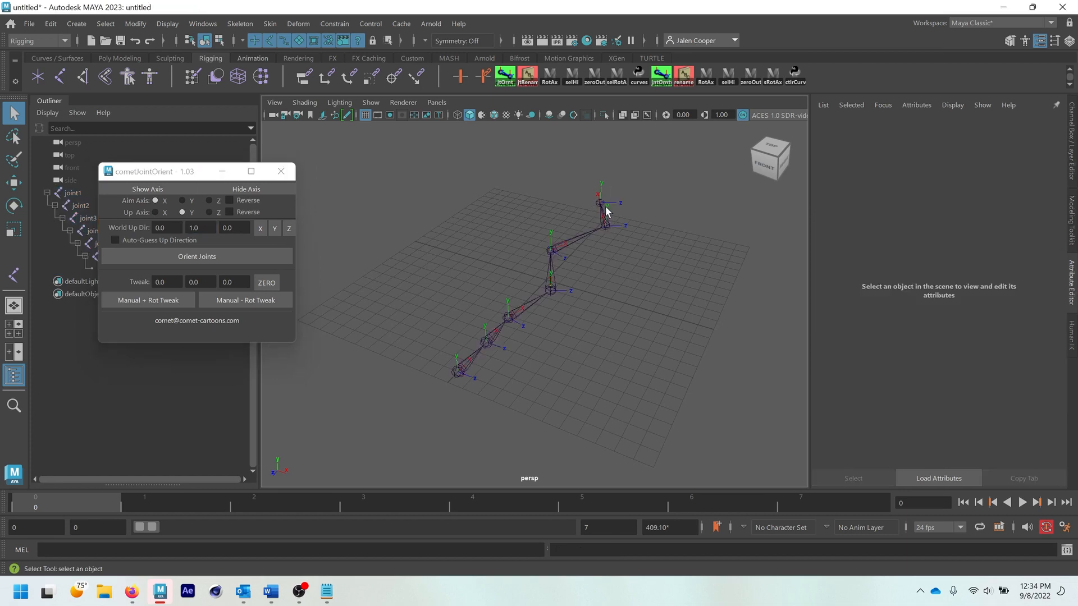
alt+drag(591, 199, 624, 199)
alt+middle_drag(625, 199, 508, 309)
scroll(503, 312, up, 7)
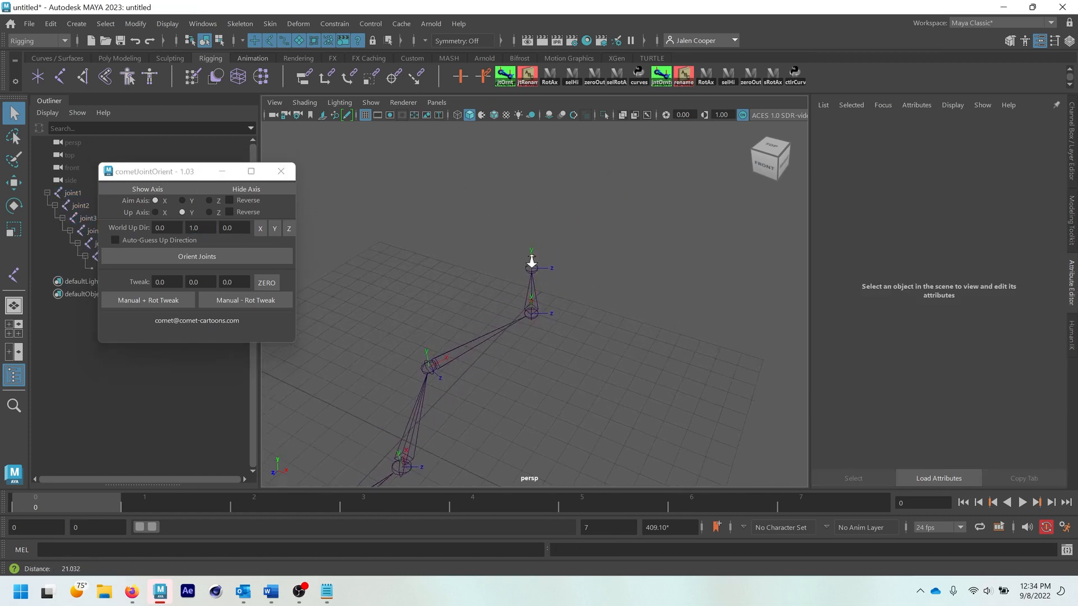
alt+middle_drag(534, 253, 617, 306)
alt+drag(618, 305, 597, 286)
alt+middle_drag(597, 286, 570, 298)
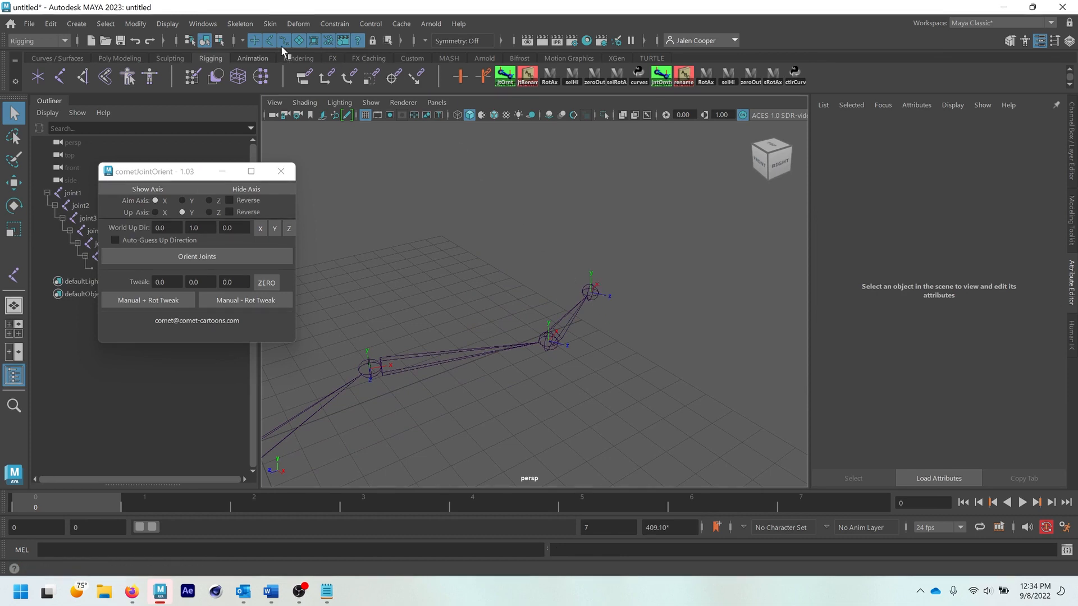
- Review the Orient Joint options for comparison without applying them
click(239, 23)
click(356, 96)
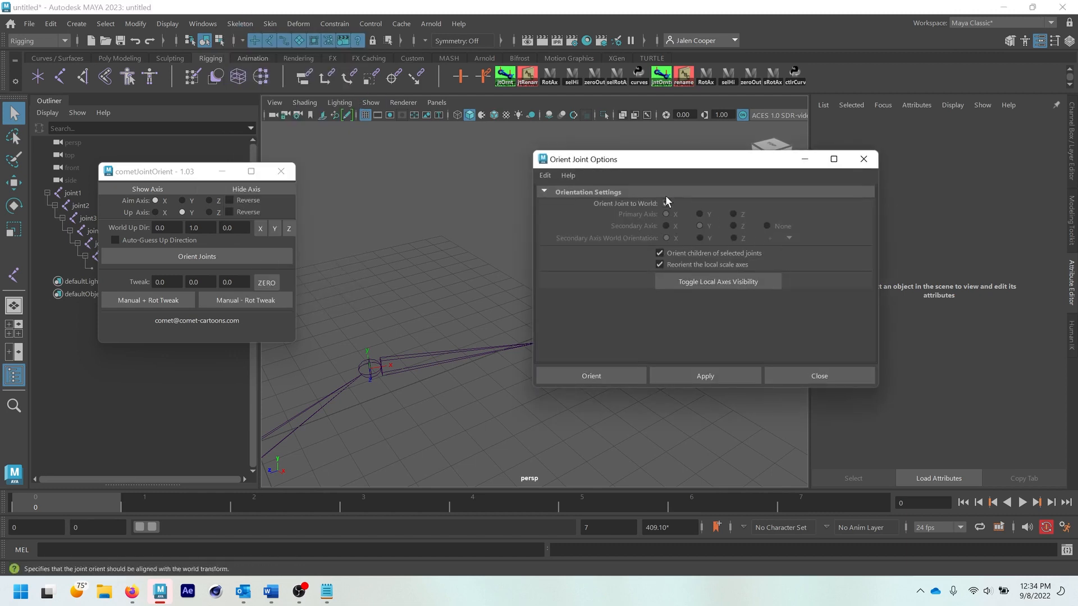
click(780, 375)
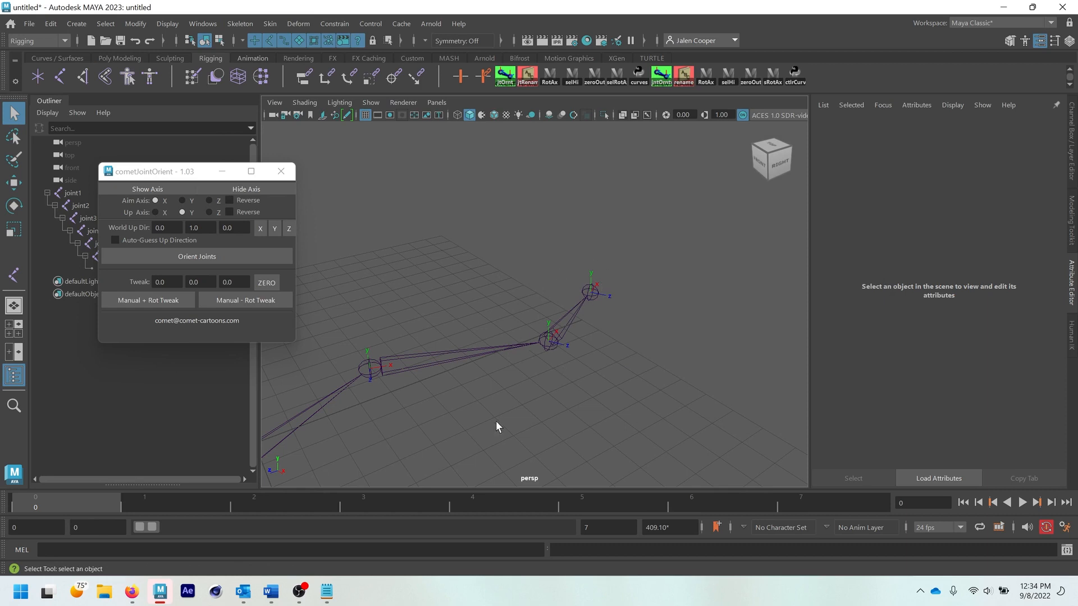
- Check the axes along the full joint chain and close cometJointOrient
drag(168, 171, 154, 161)
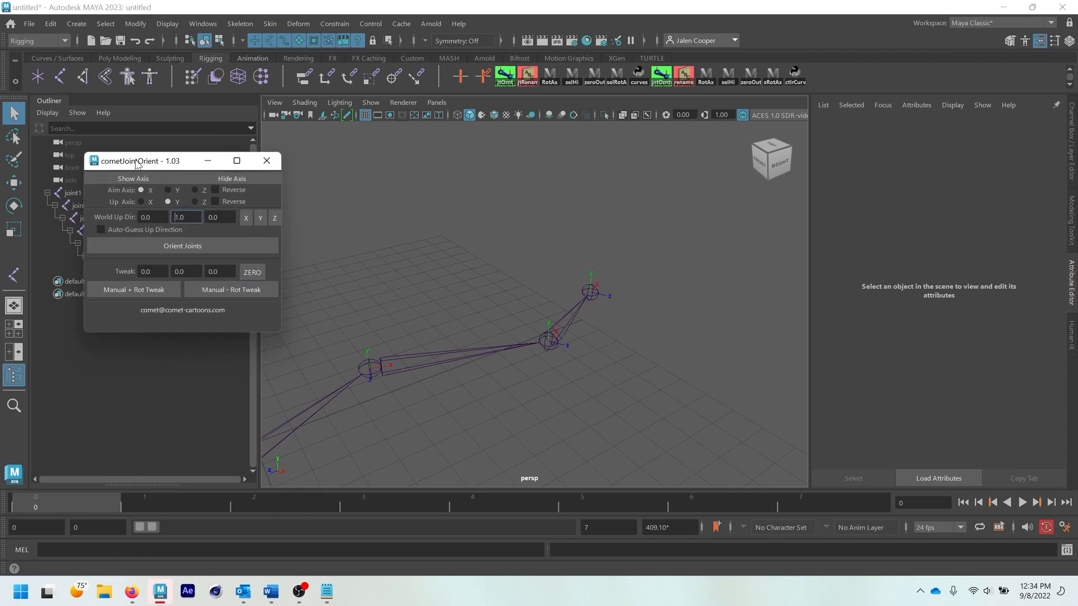
scroll(515, 427, down, 8)
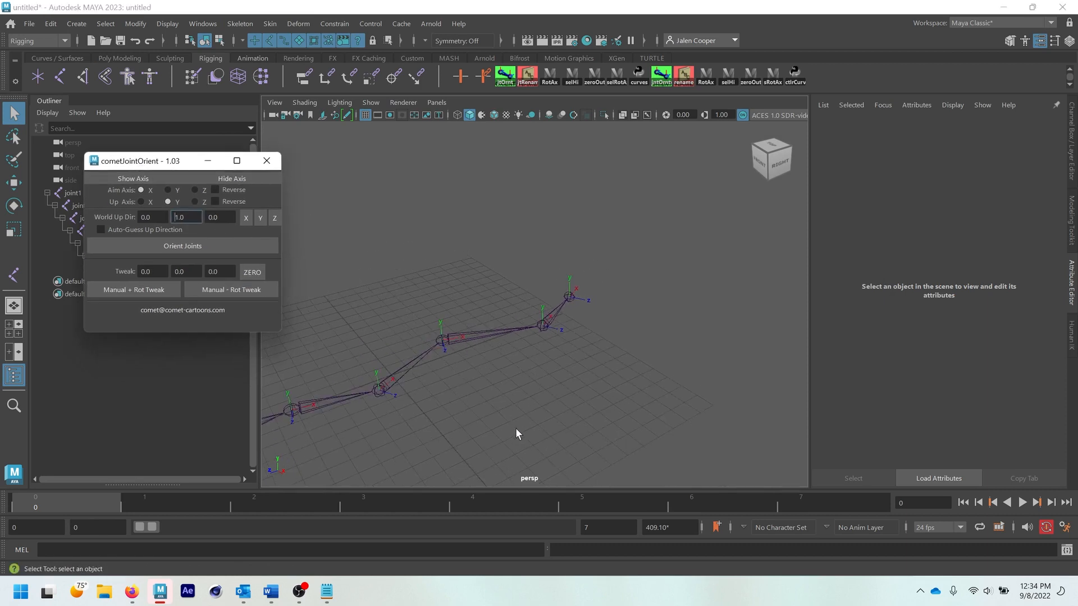
alt+middle_drag(473, 395, 573, 384)
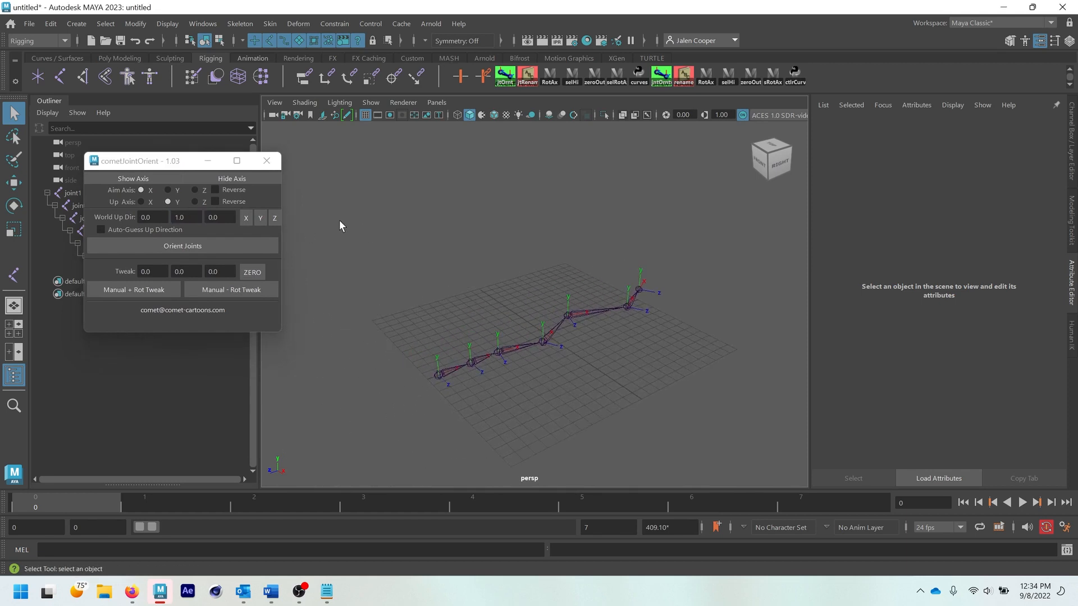
click(266, 161)
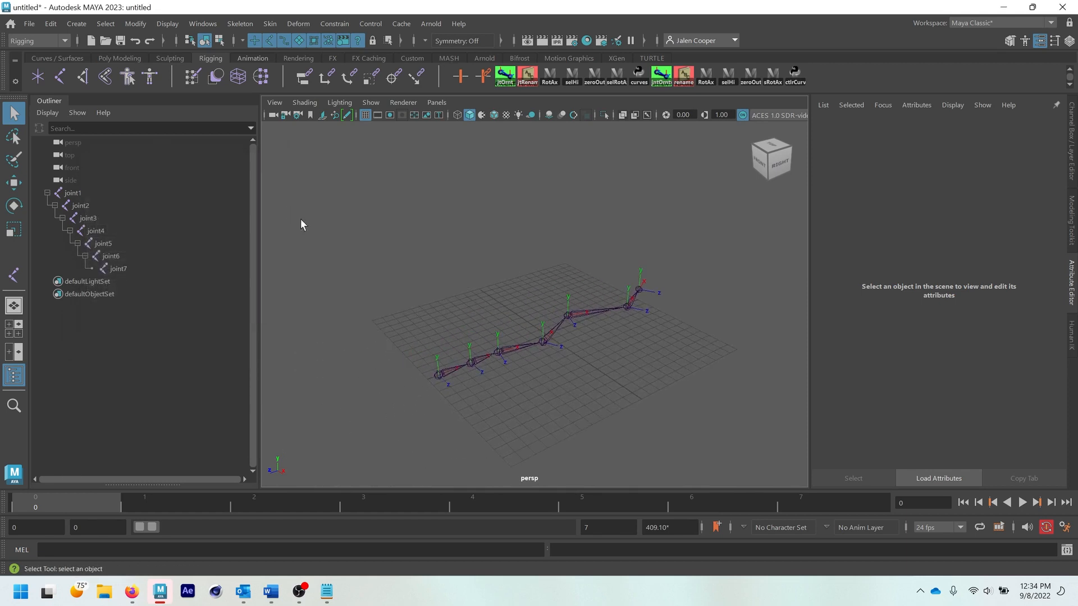
- Select the whole joint1 hierarchy with the selHi script and open the cometRename tool
click(76, 193)
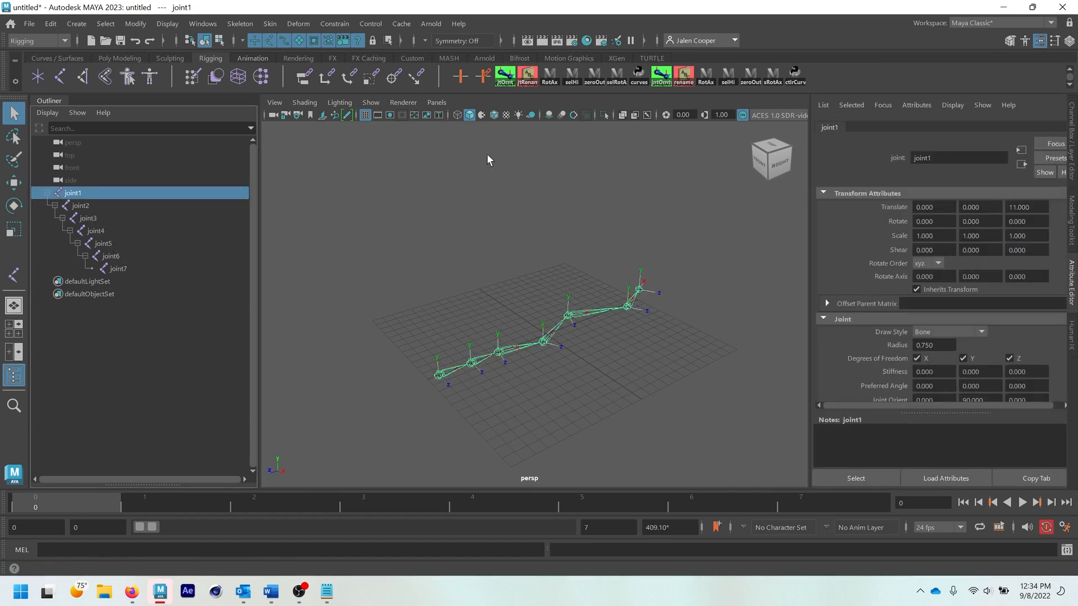
shift+click(121, 268)
click(77, 194)
click(728, 79)
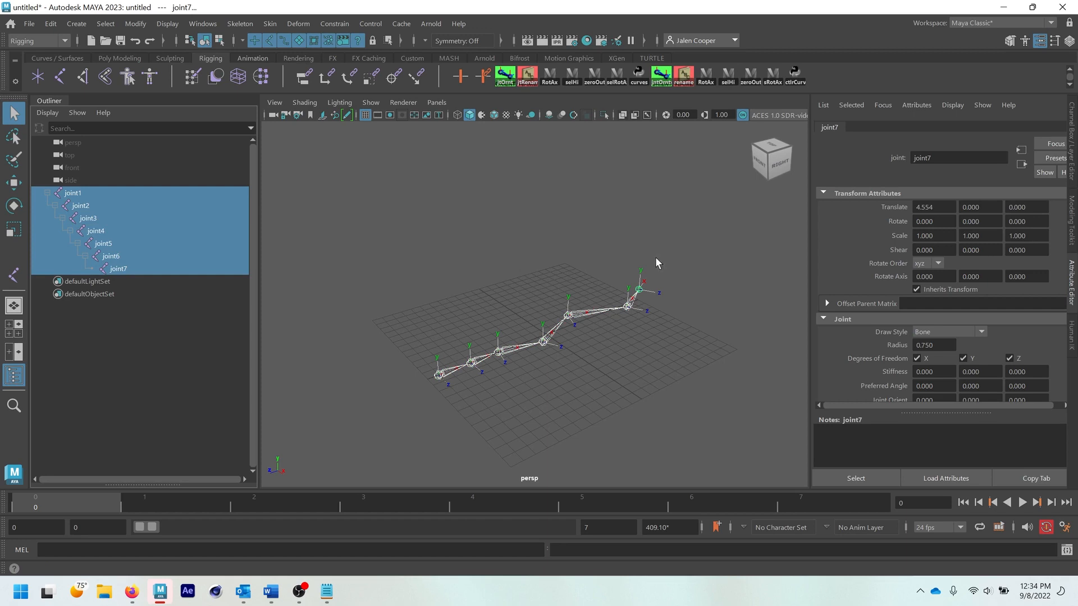
click(685, 84)
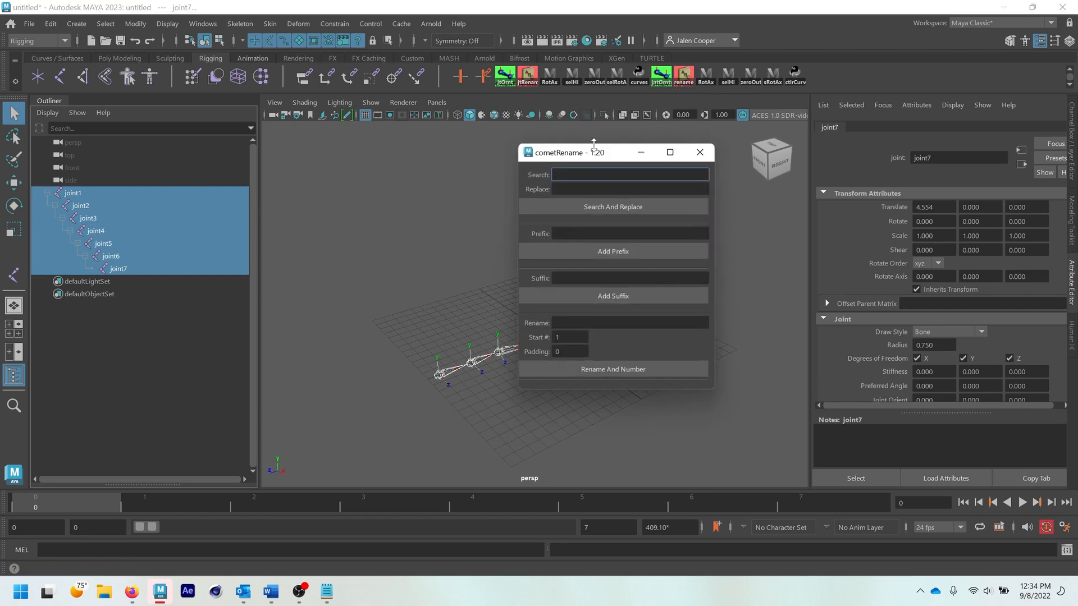
drag(586, 158, 341, 136)
click(135, 24)
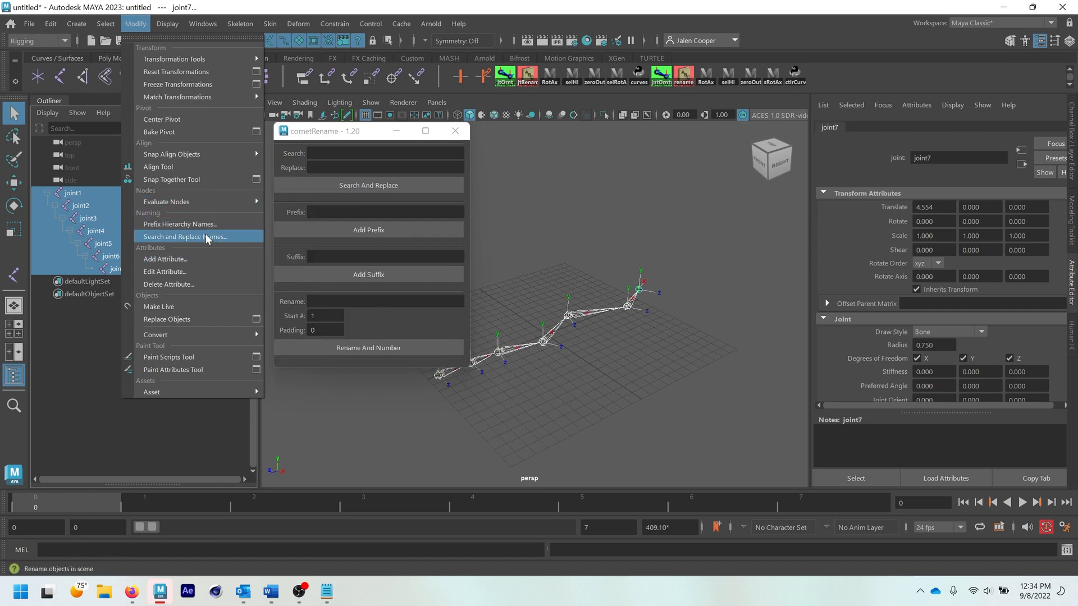
- Replace "joint" with "tail" in the names of all selected joints using cometRename
click(338, 154)
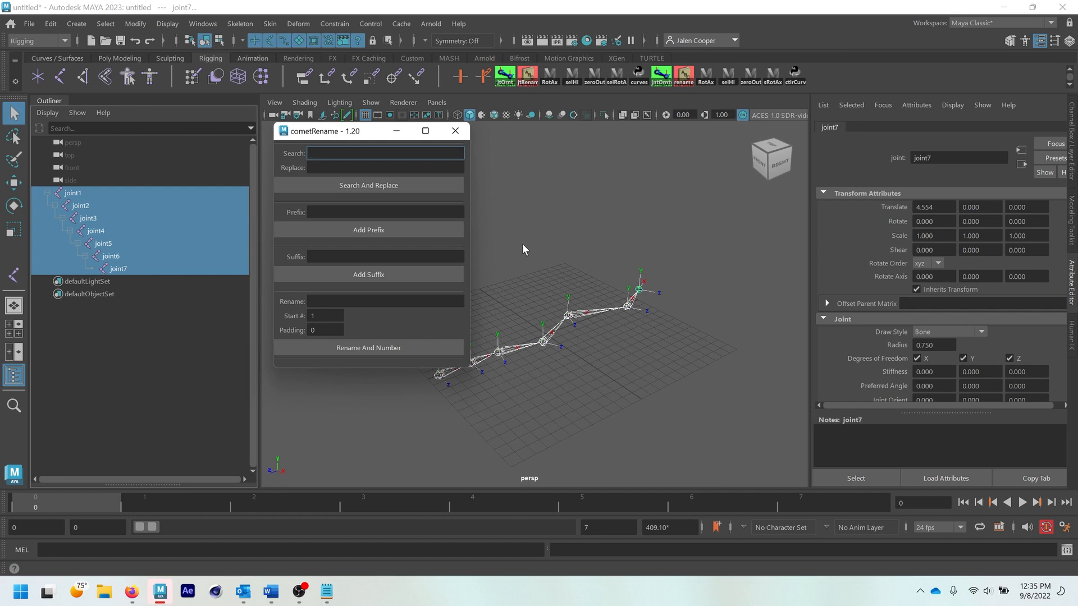
text(joint)
click(434, 164)
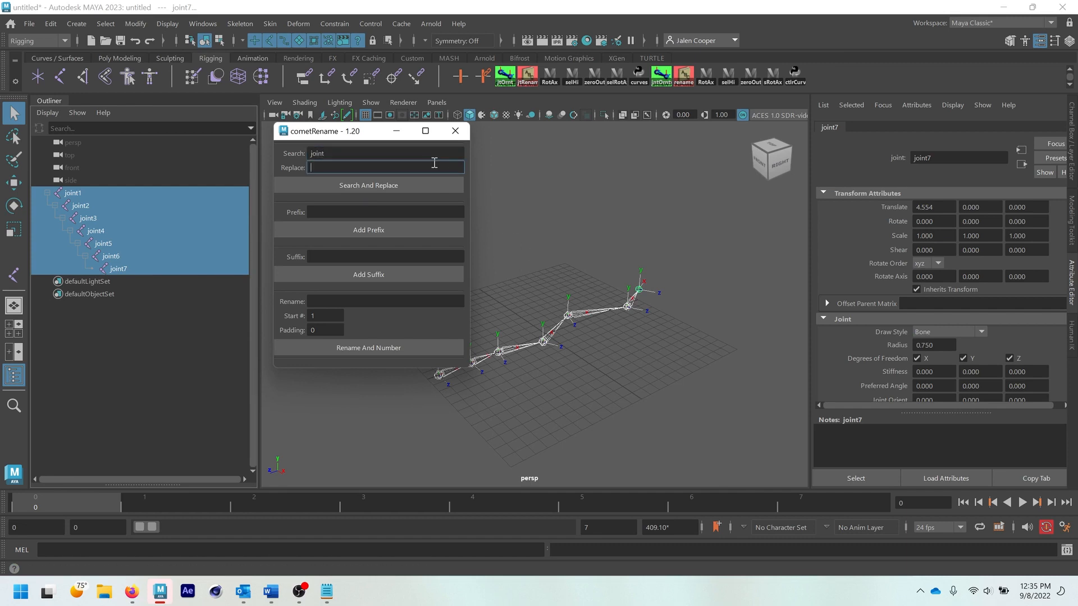
text(tail)
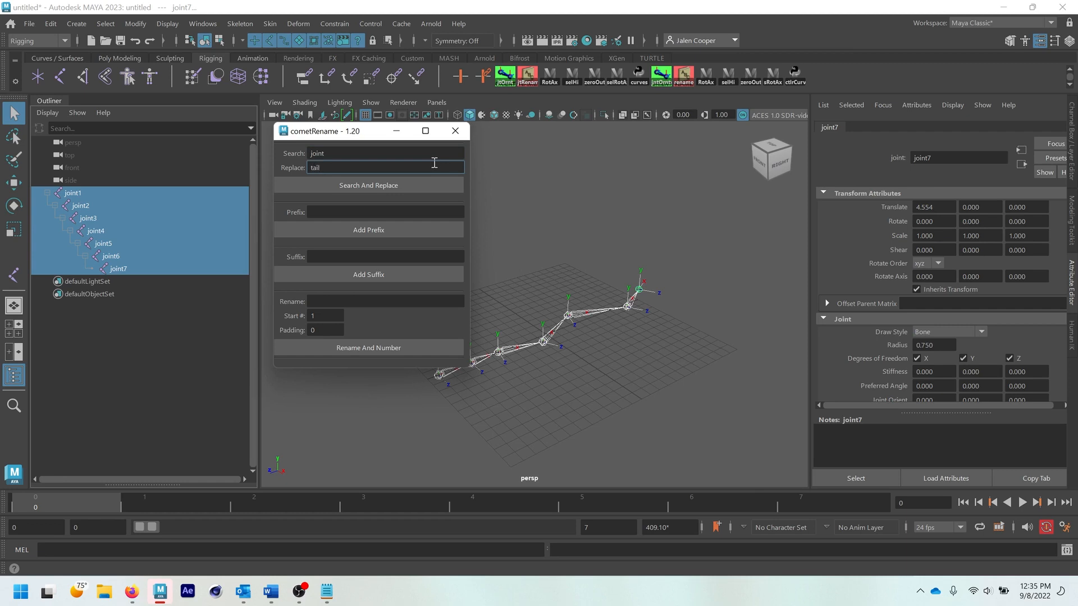
click(369, 184)
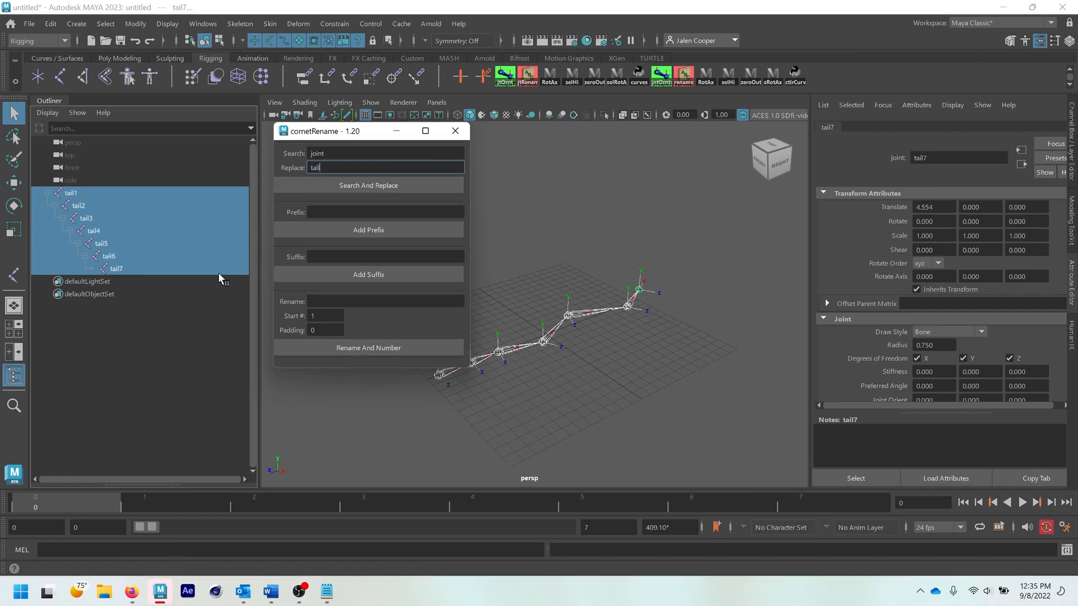
- Rename and number the last four joints of the chain with base name "tail", start number 1 and padding 0
click(96, 230)
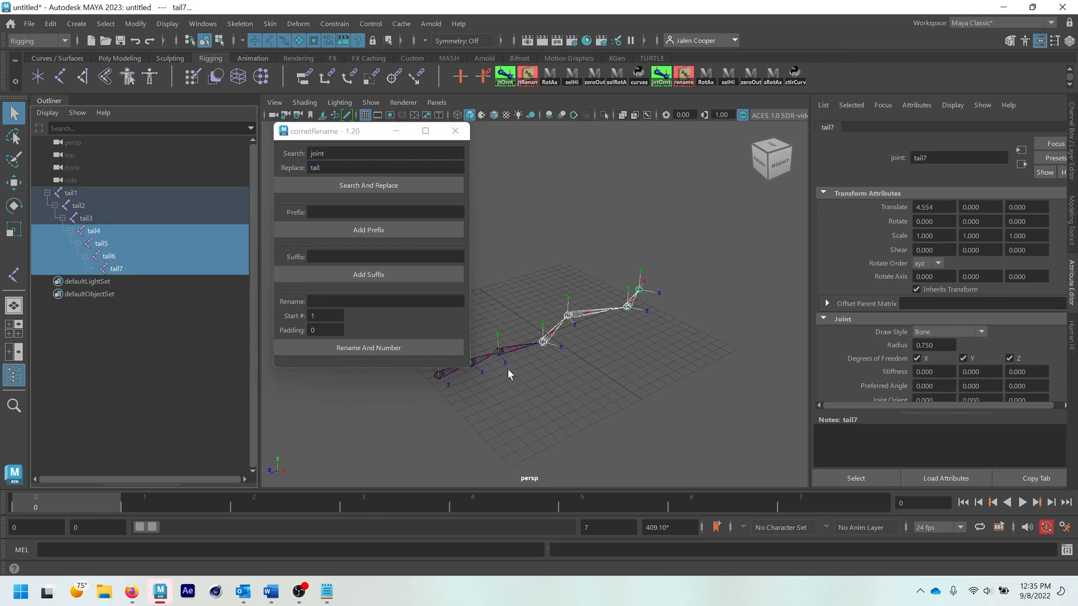
click(570, 352)
click(551, 338)
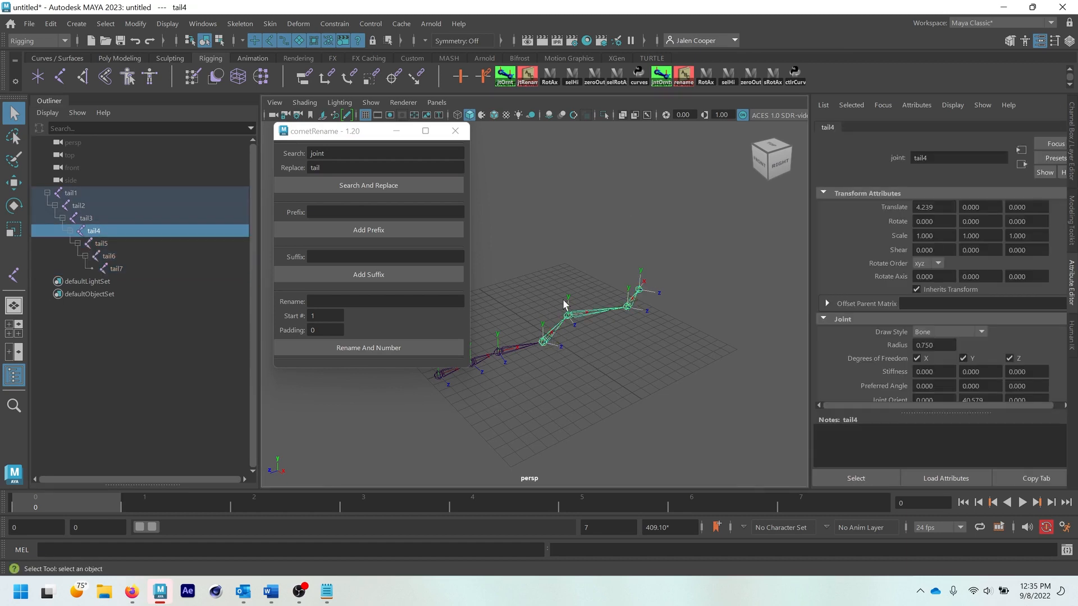
shift+click(116, 268)
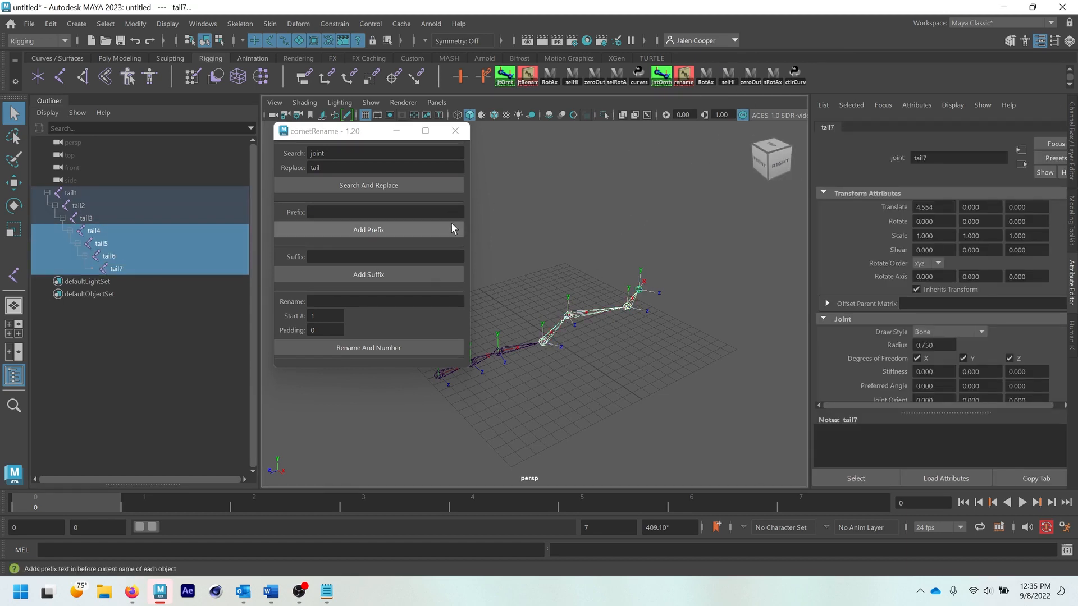
click(342, 303)
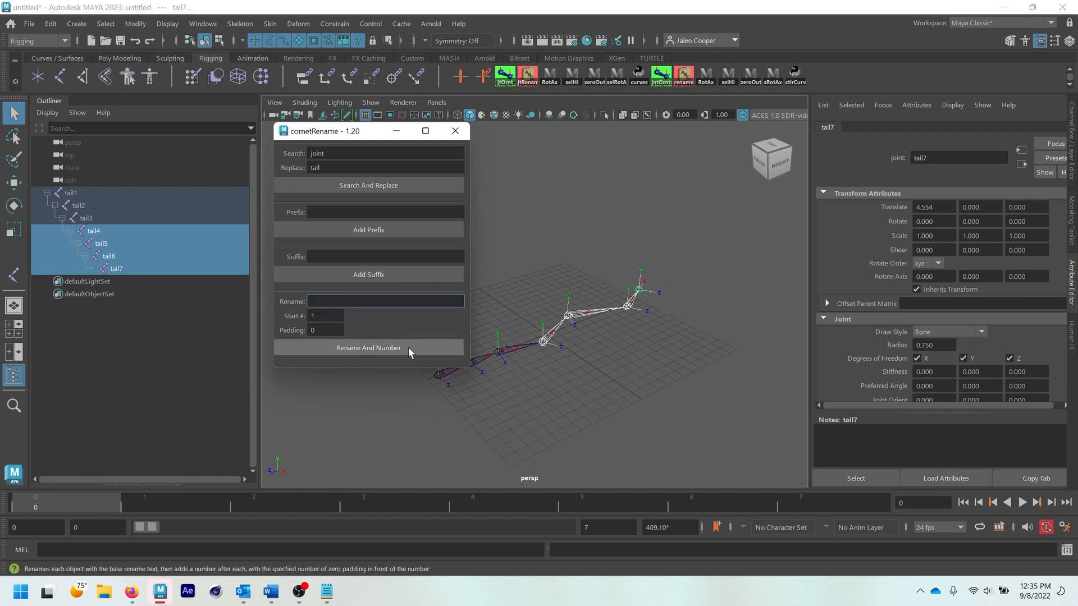
text(tail)
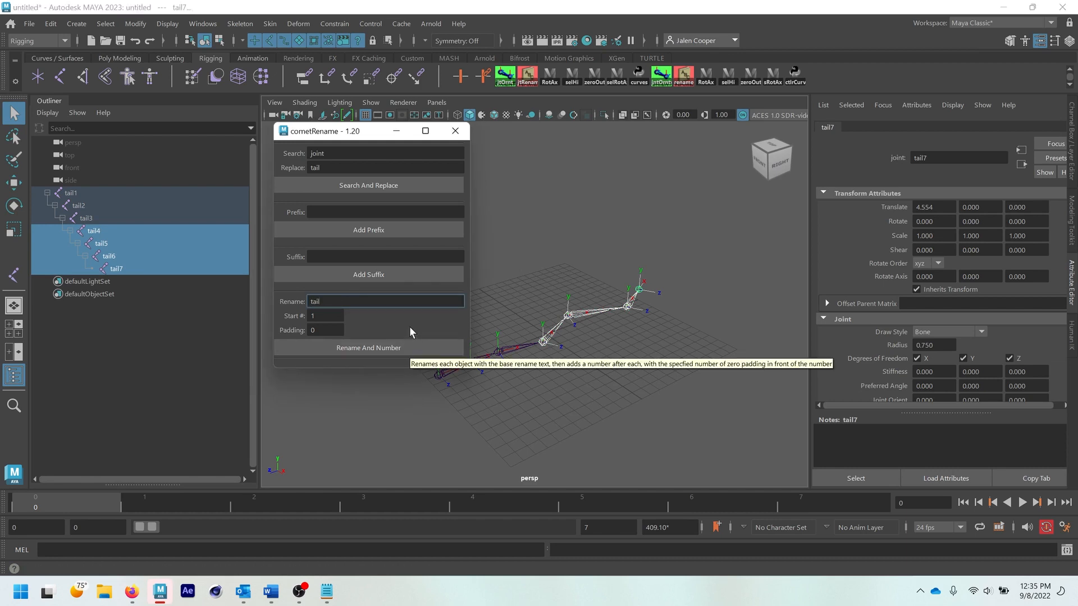
click(341, 346)
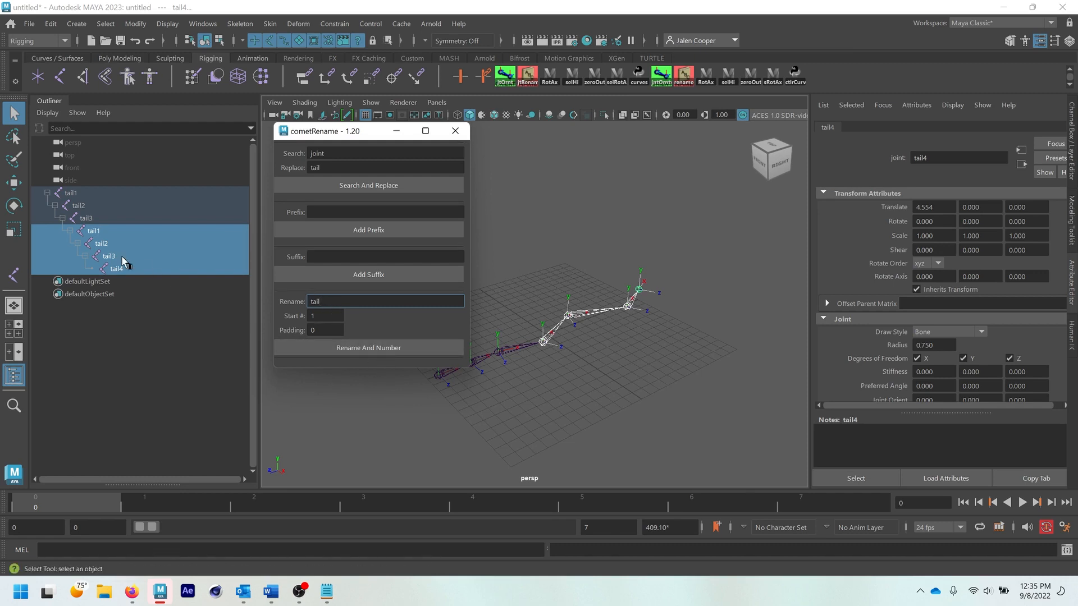
- Rename and number the first three joints of the chain with base name "spine", starting at 1
drag(92, 191, 94, 215)
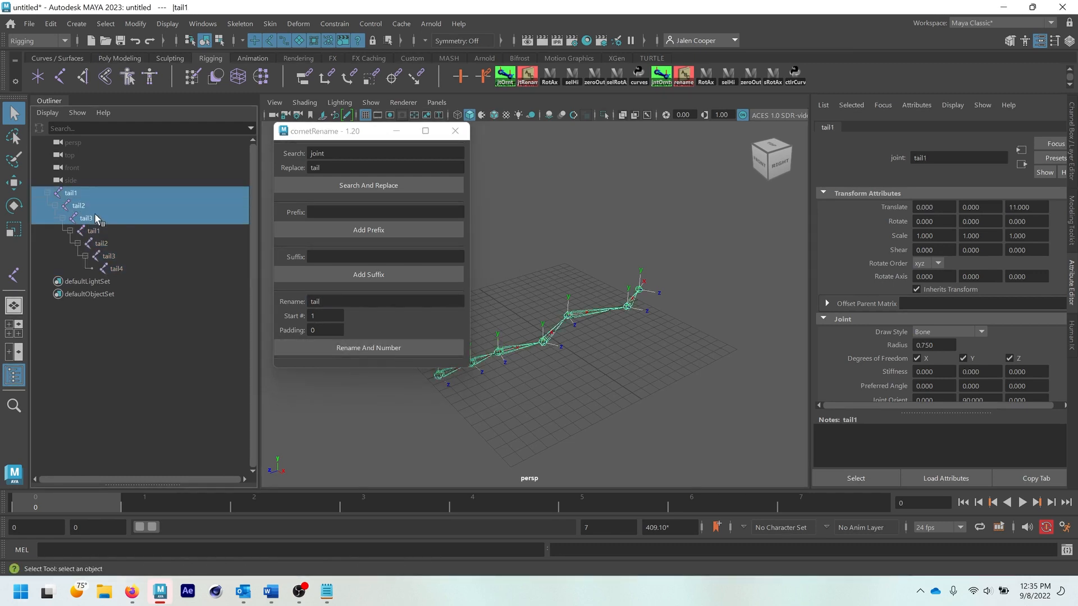
double_click(340, 304)
text(spine)
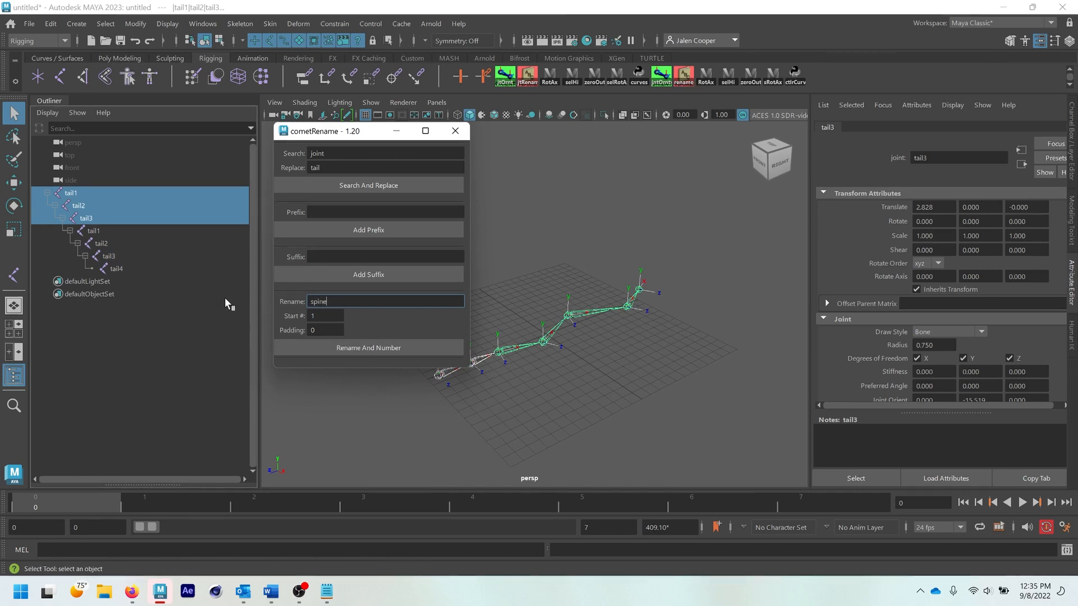
click(375, 349)
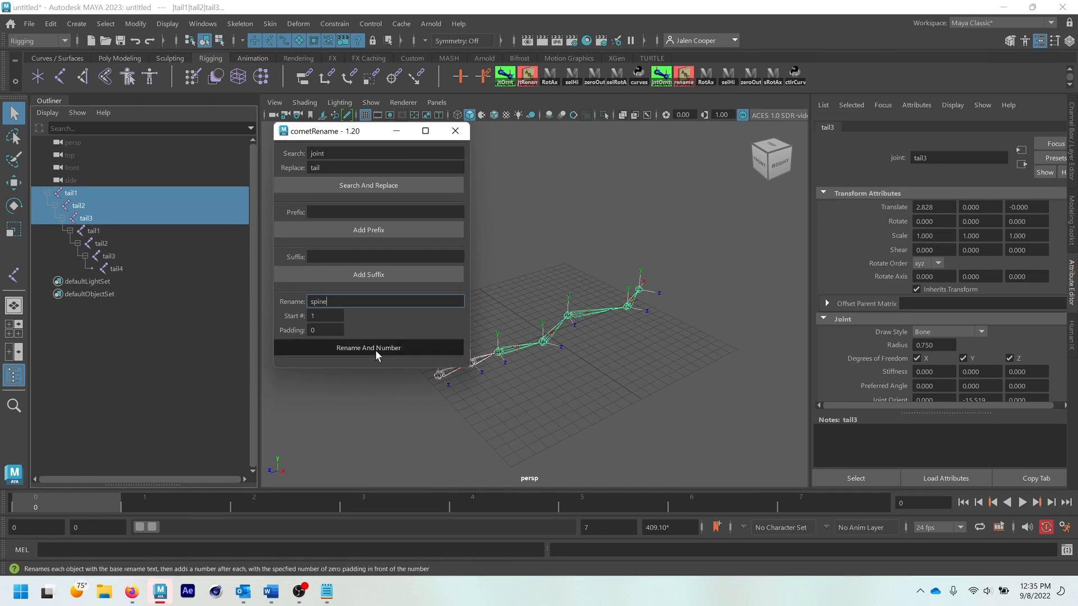
- Select every joint in the chain and add the prefix "L_" to their names
shift+click(119, 268)
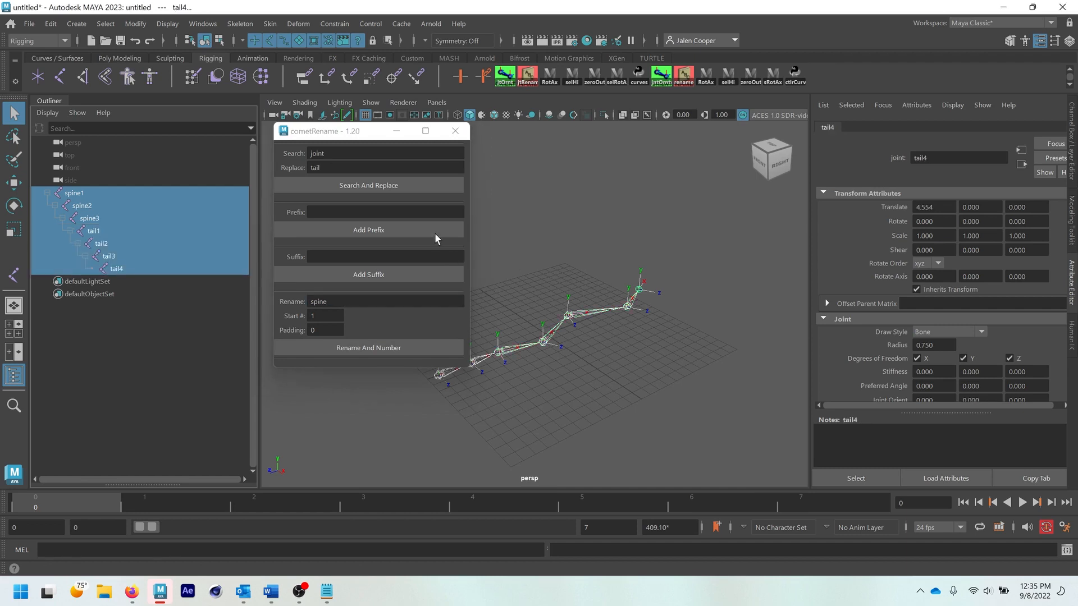
click(379, 211)
text(L_)
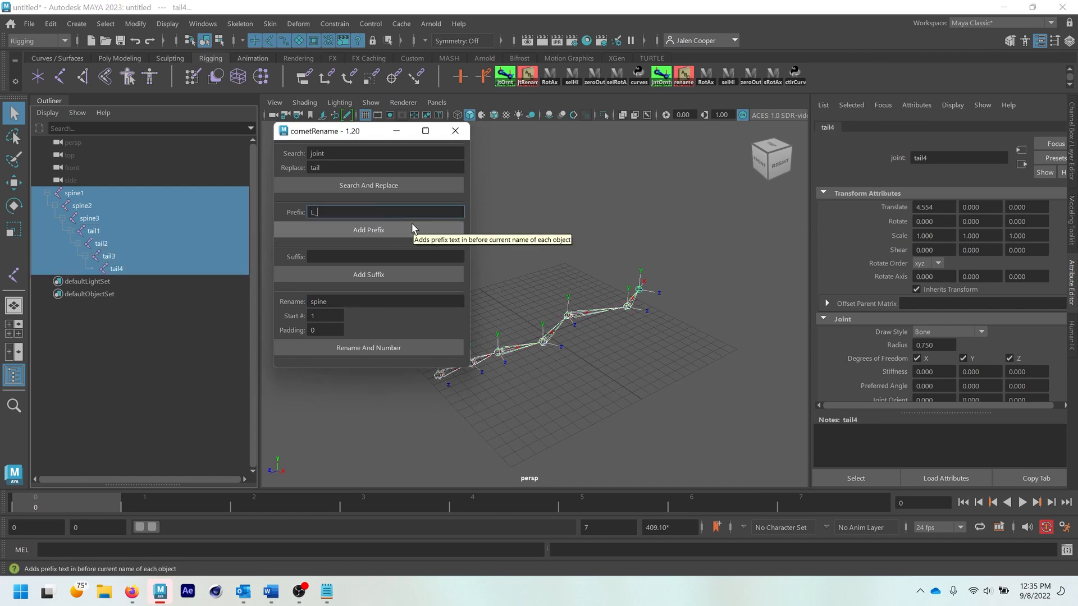
click(411, 228)
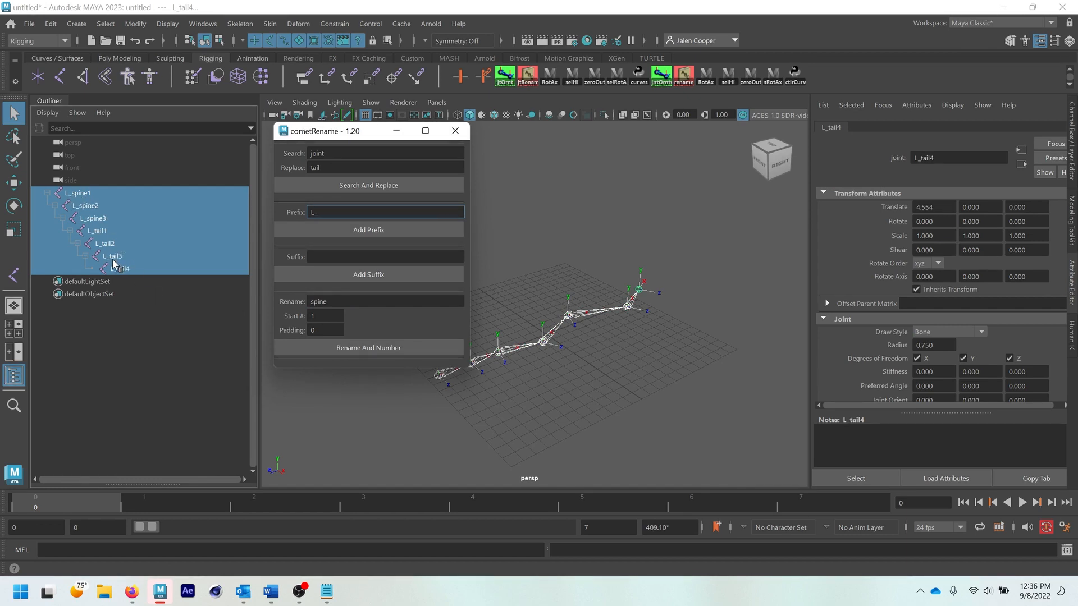
- Rename the end joint of the chain as R_tail2 and its parent joint as R_tail1, and close cometRename
double_click(138, 269)
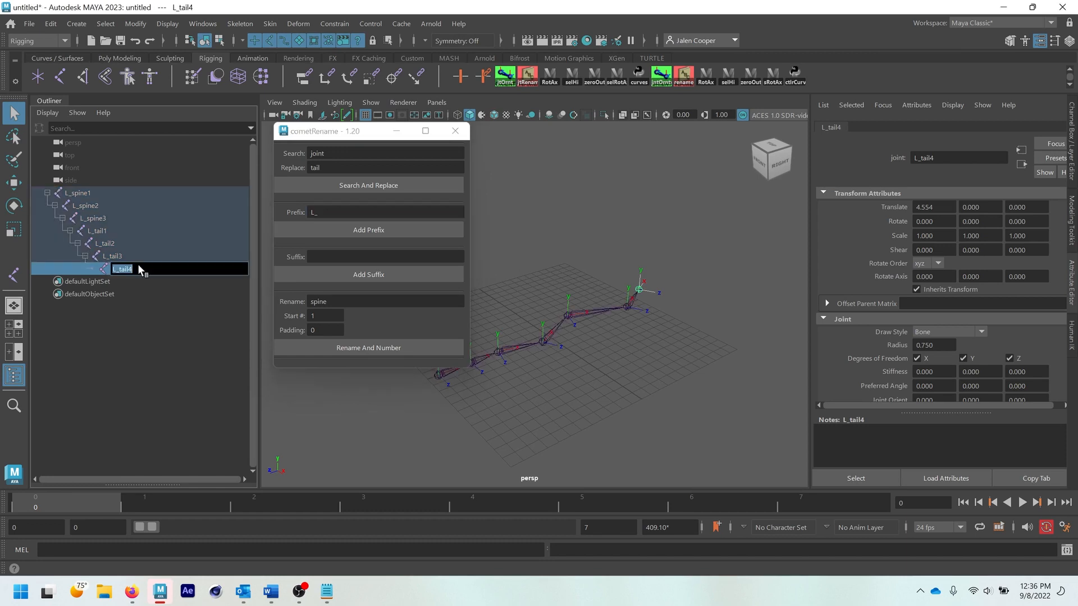
text(R_tail2)
key(Return)
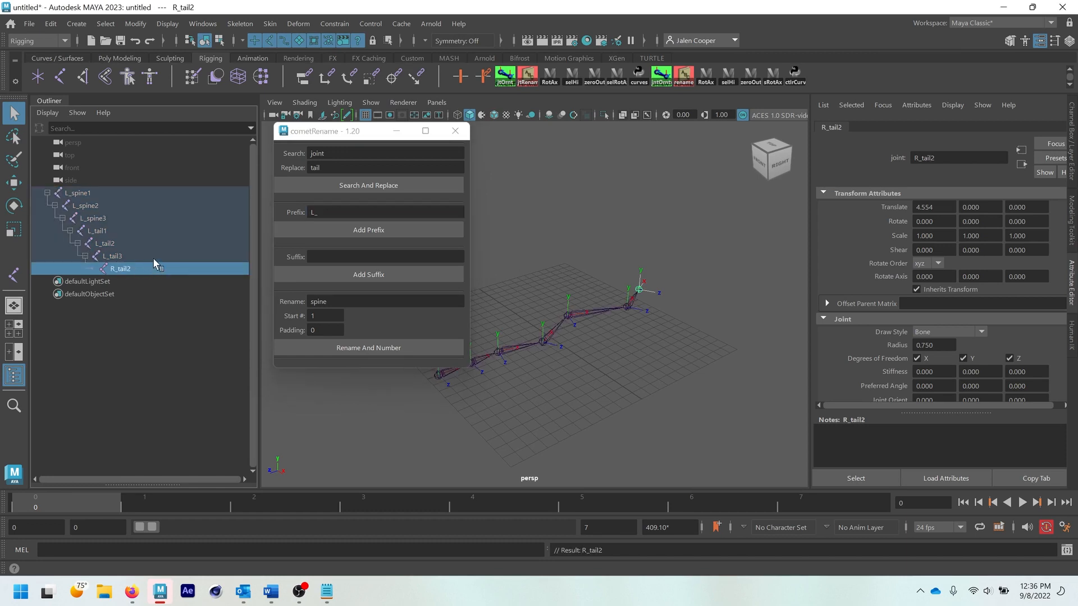
double_click(152, 258)
text(R_tail1)
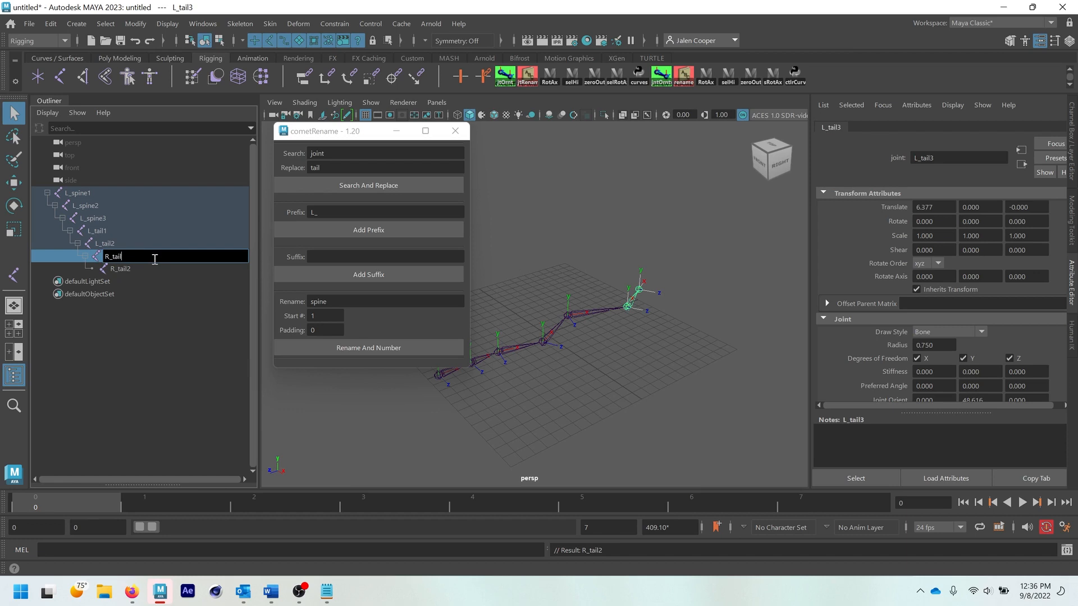
key(Return)
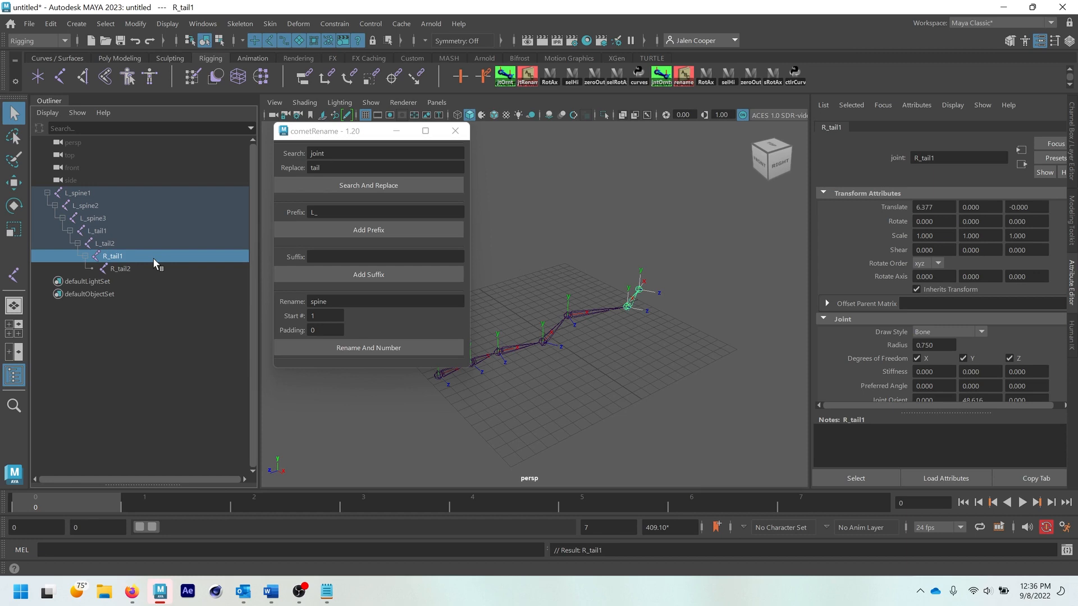
click(455, 131)
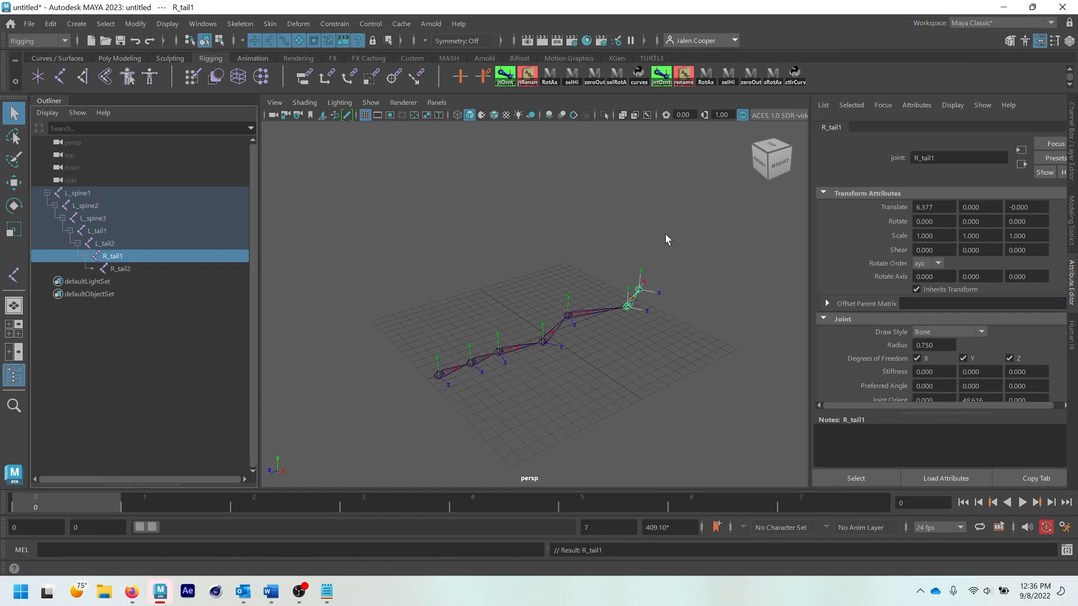
- Create a Sphere Dumbbell control curve at the origin using the bsControls script
click(586, 207)
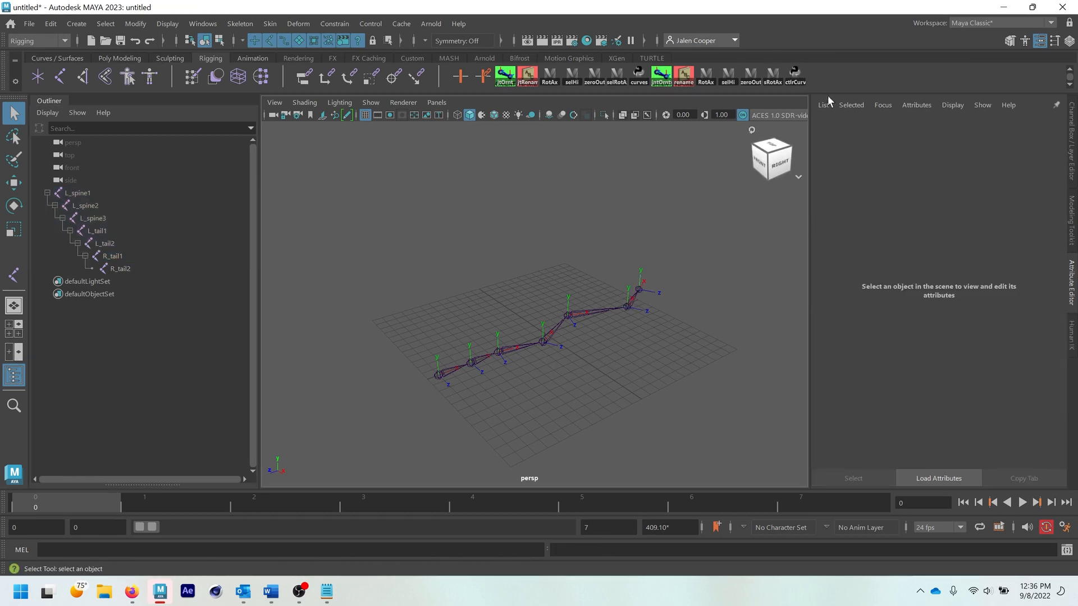
click(796, 79)
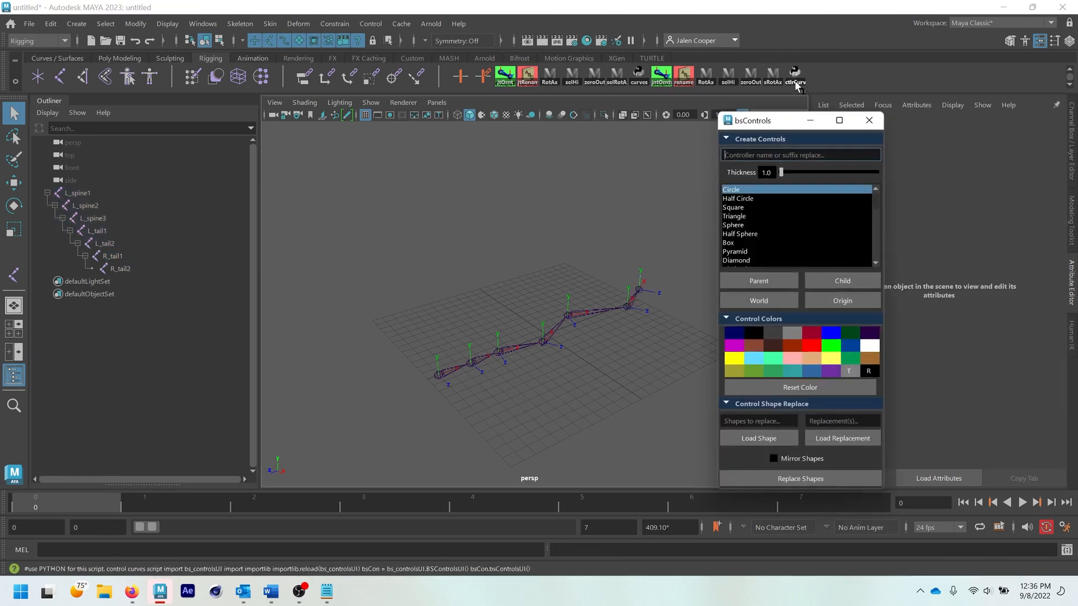
drag(784, 129, 700, 128)
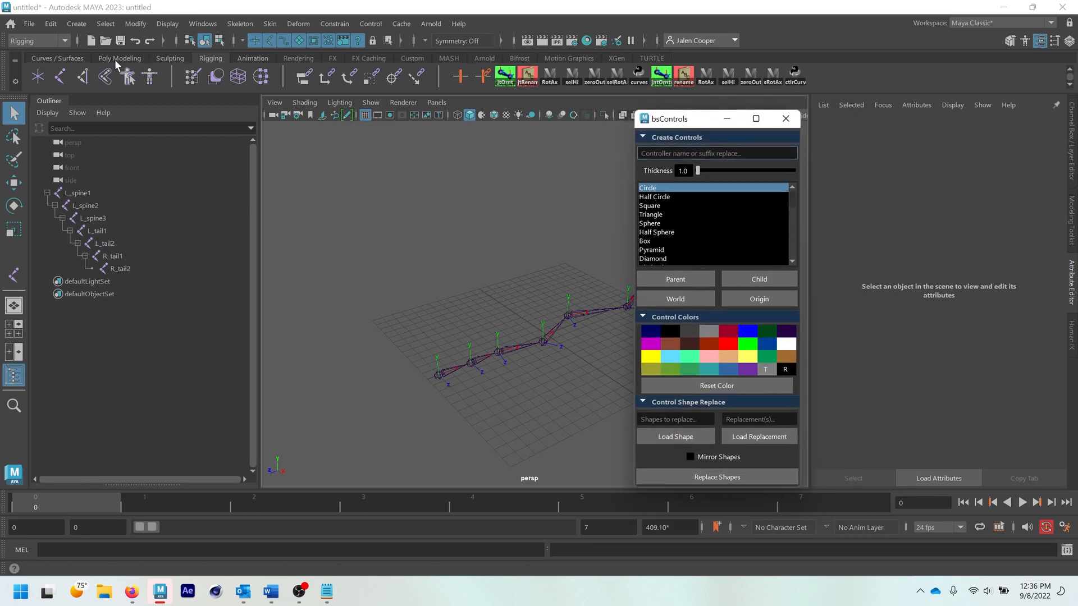
click(58, 58)
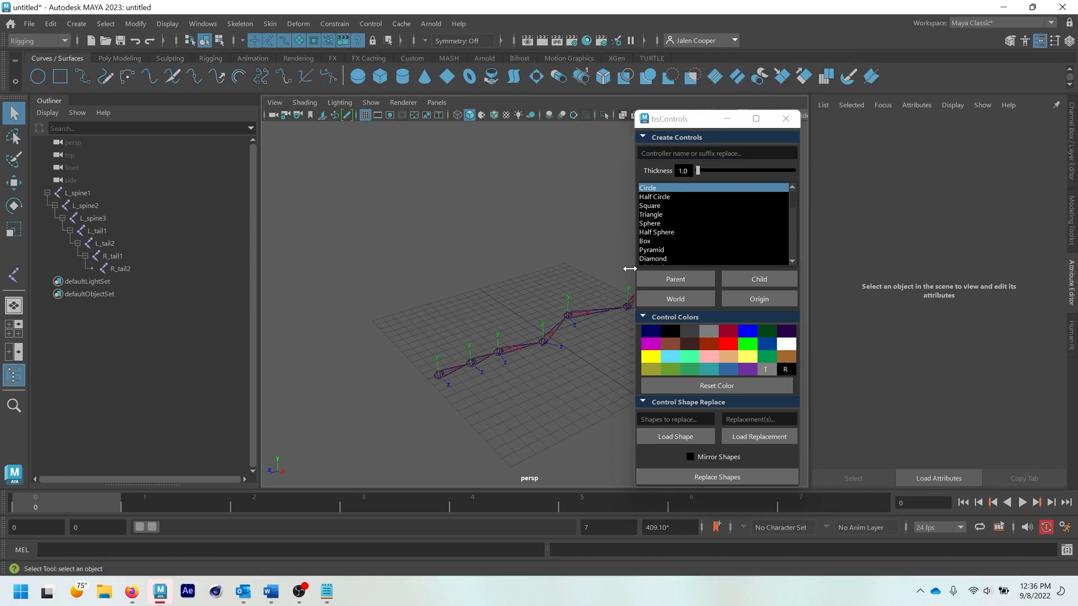
drag(682, 130, 679, 127)
scroll(672, 241, down, 2)
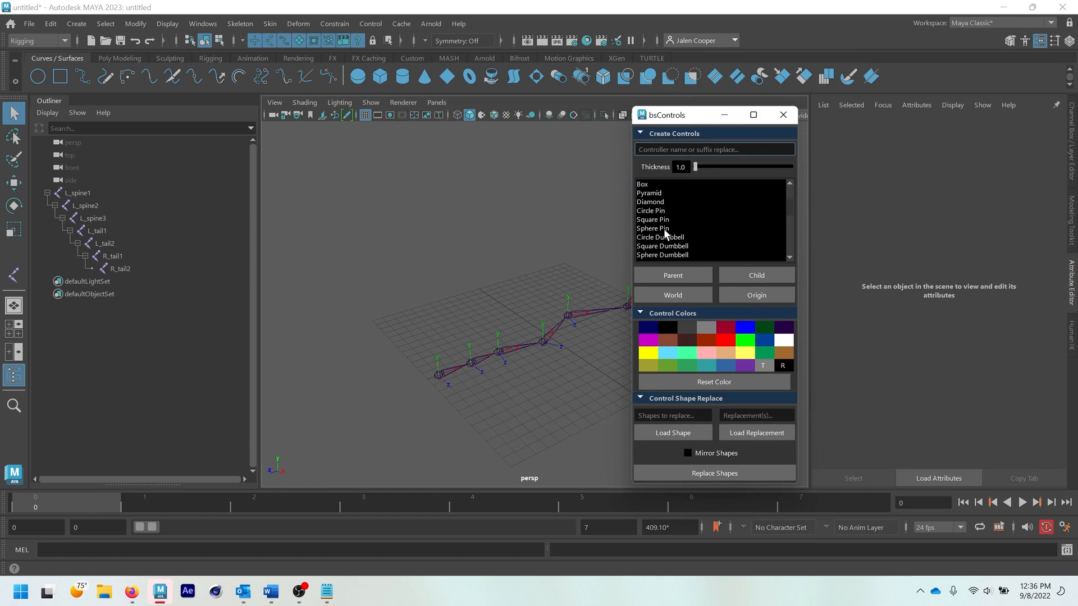
click(666, 237)
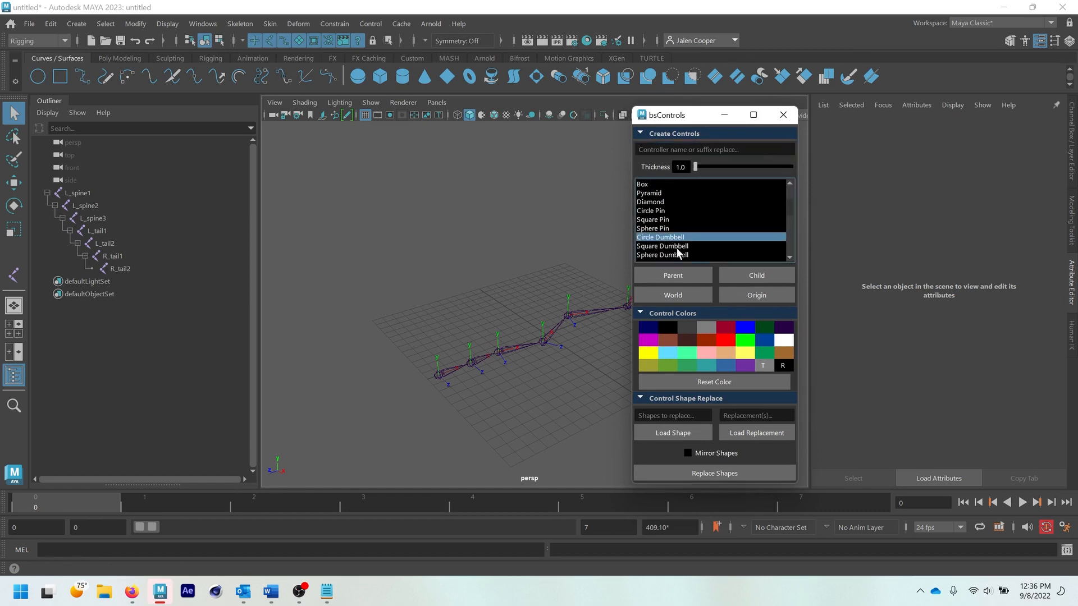
click(679, 254)
click(753, 297)
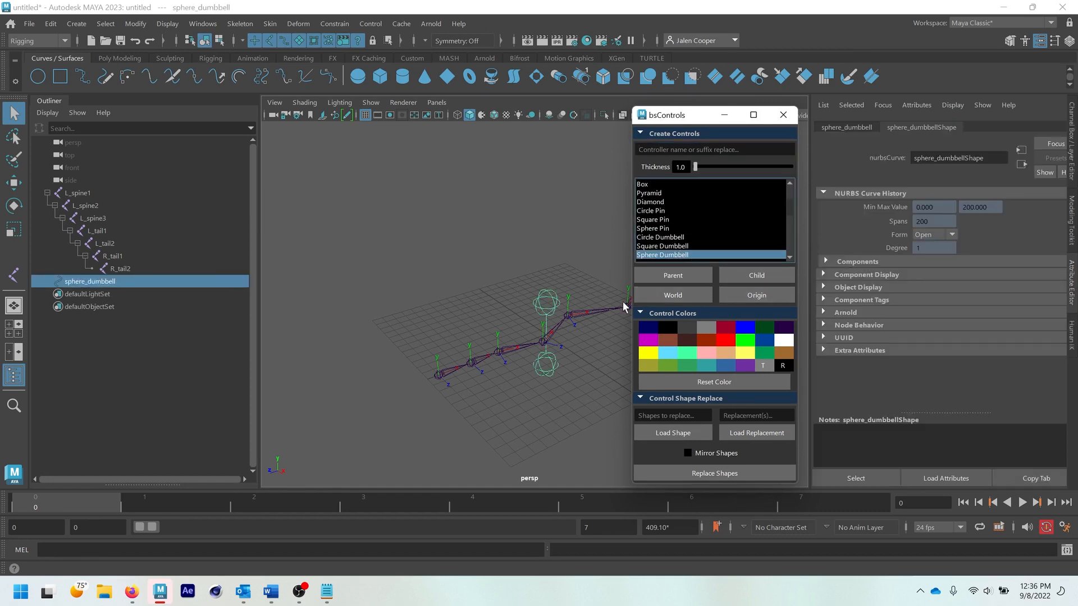
click(524, 428)
click(549, 363)
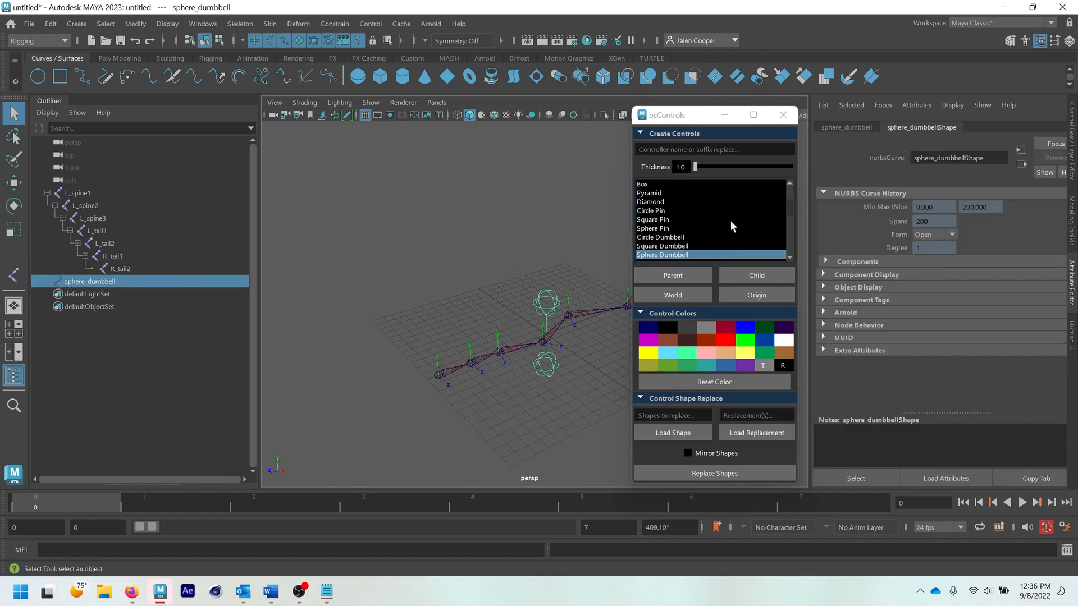
- Create a Four Arrows control curve at the origin and color it red
scroll(729, 228, down, 2)
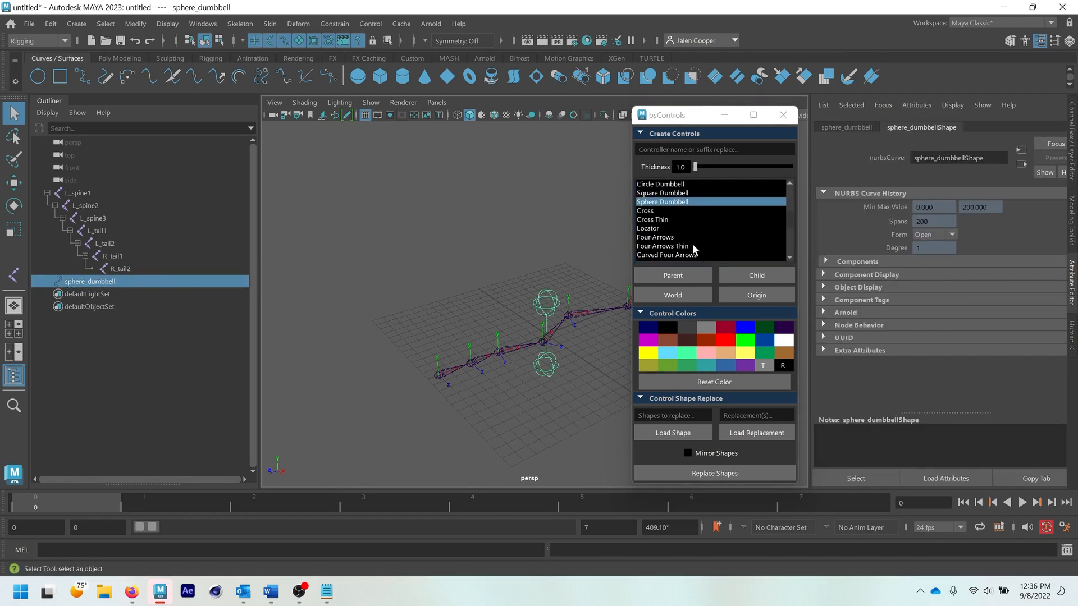
click(684, 245)
click(697, 238)
click(756, 295)
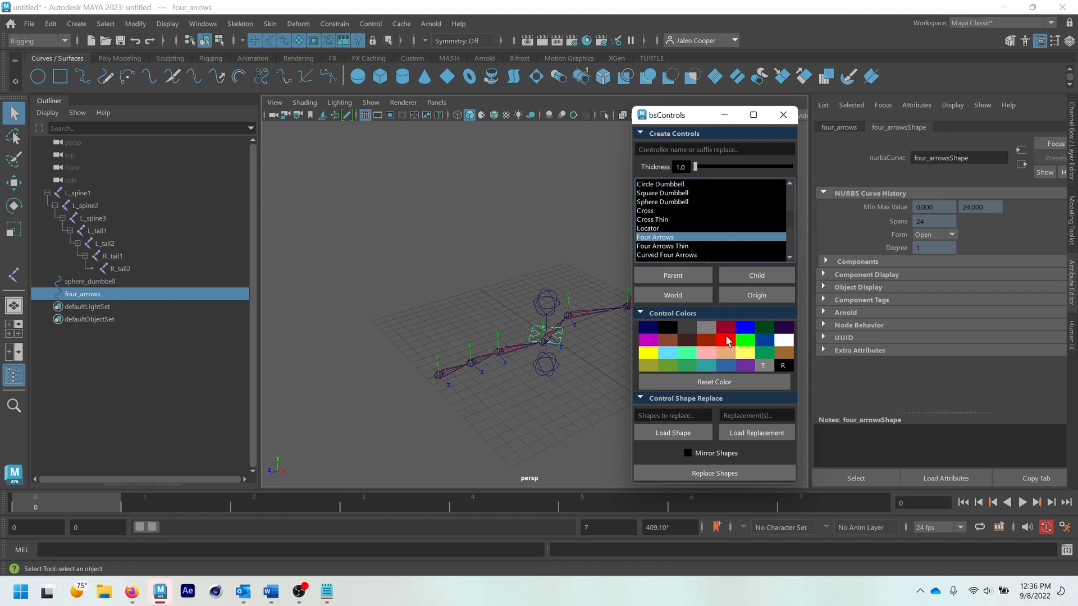
click(608, 364)
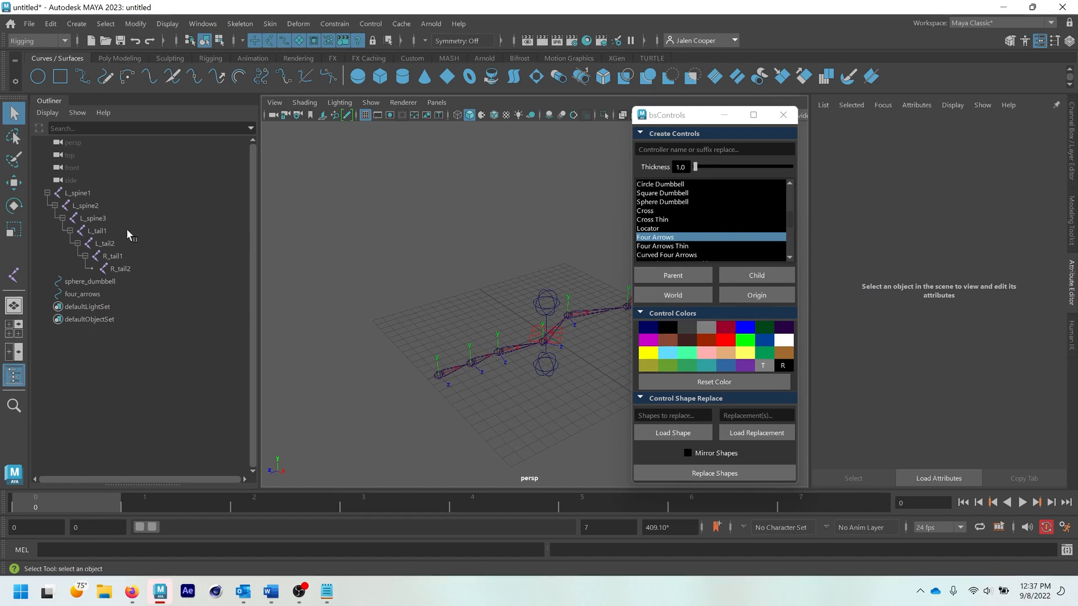
- Create a Cross control for the L_tail1 joint with the World option, close bsControls and return to the Rigging shelf
click(107, 230)
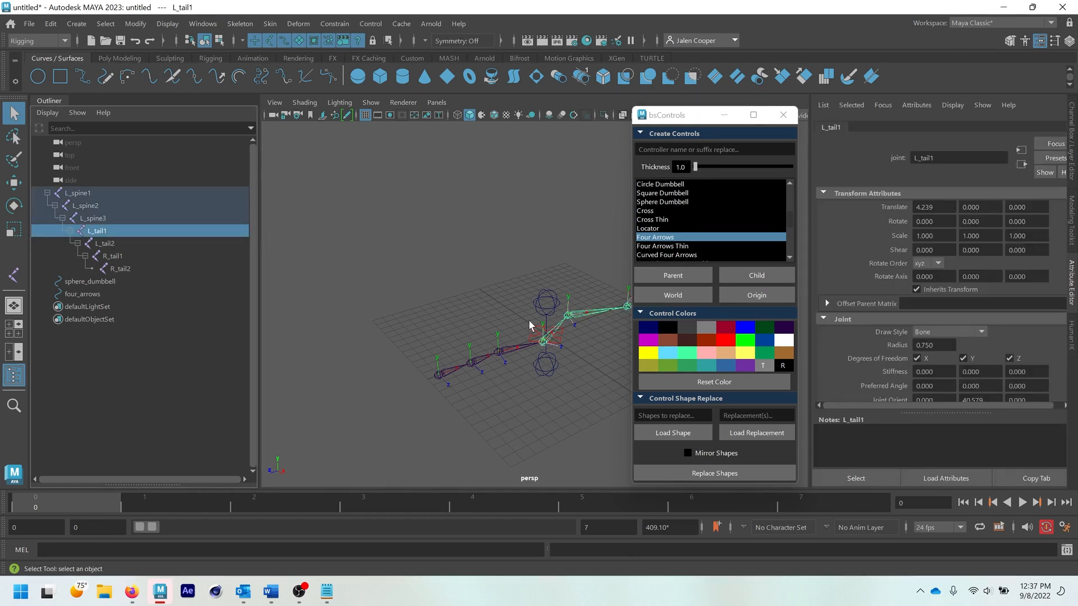
click(657, 212)
click(675, 295)
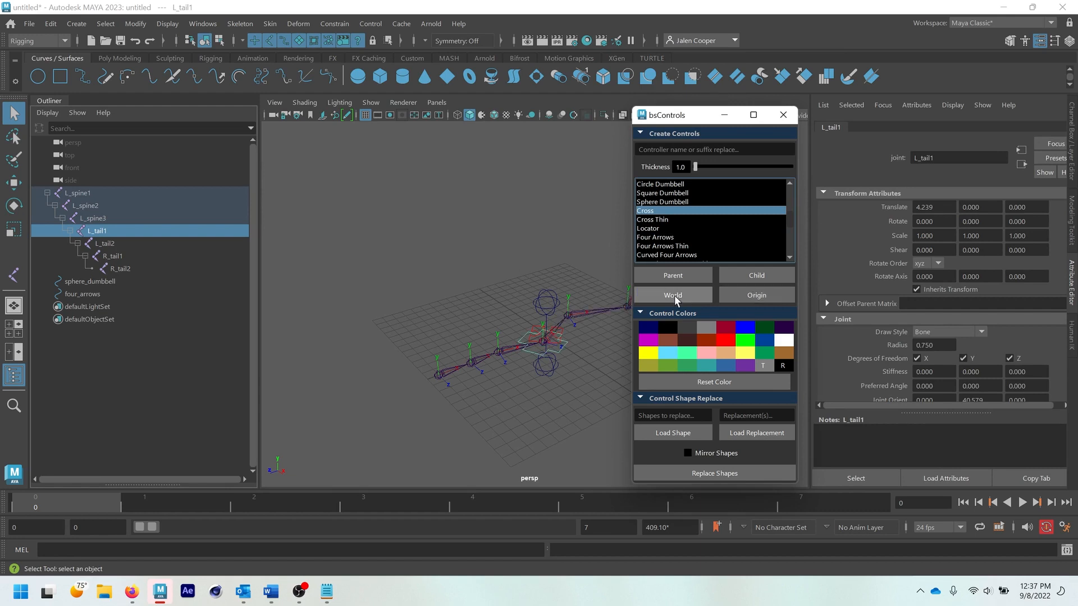
click(100, 230)
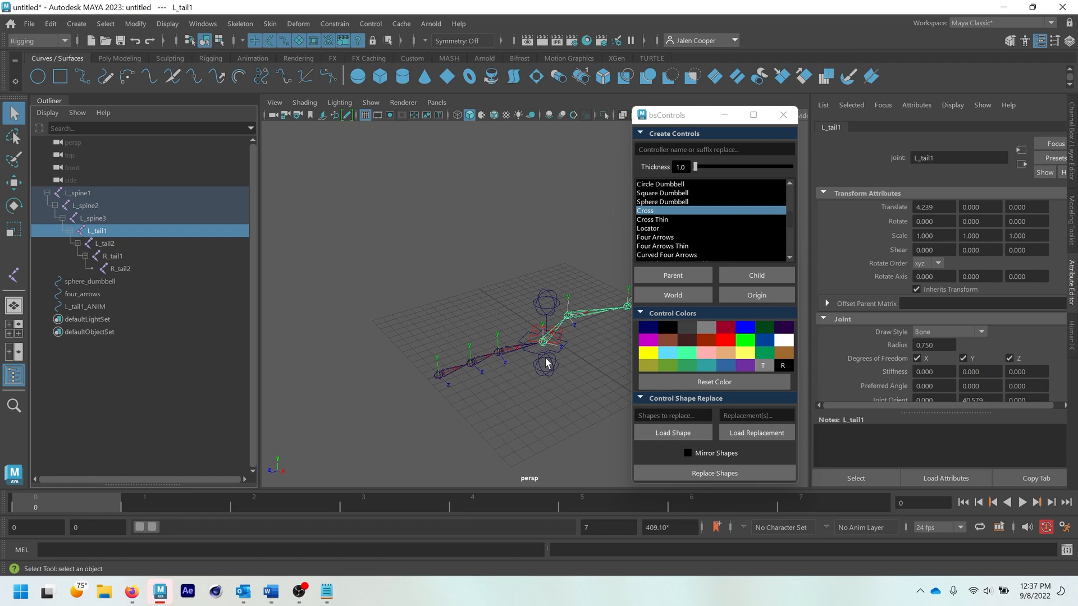
click(783, 115)
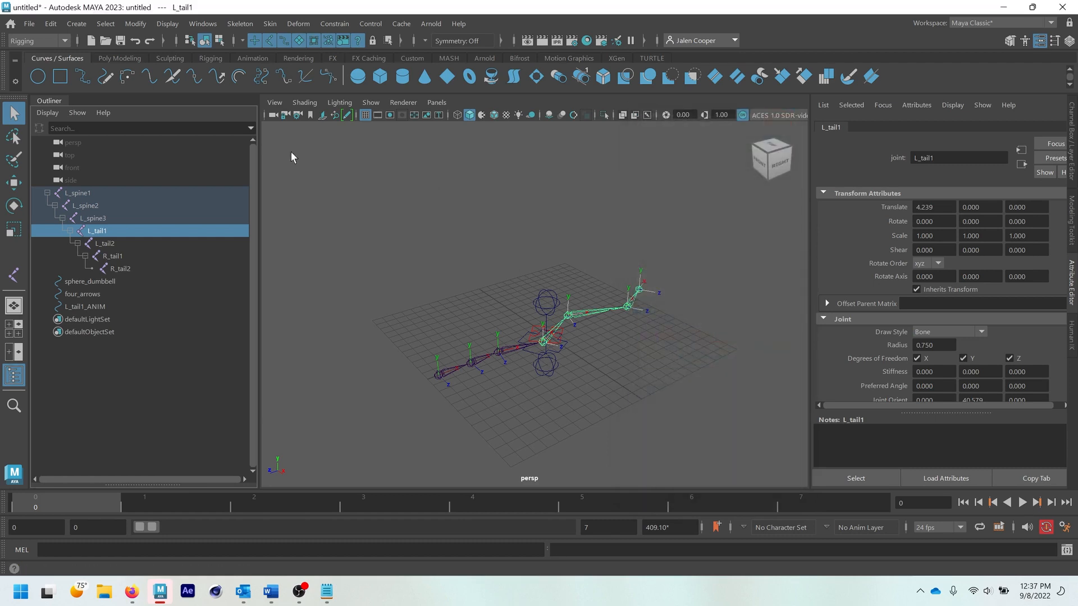
click(211, 57)
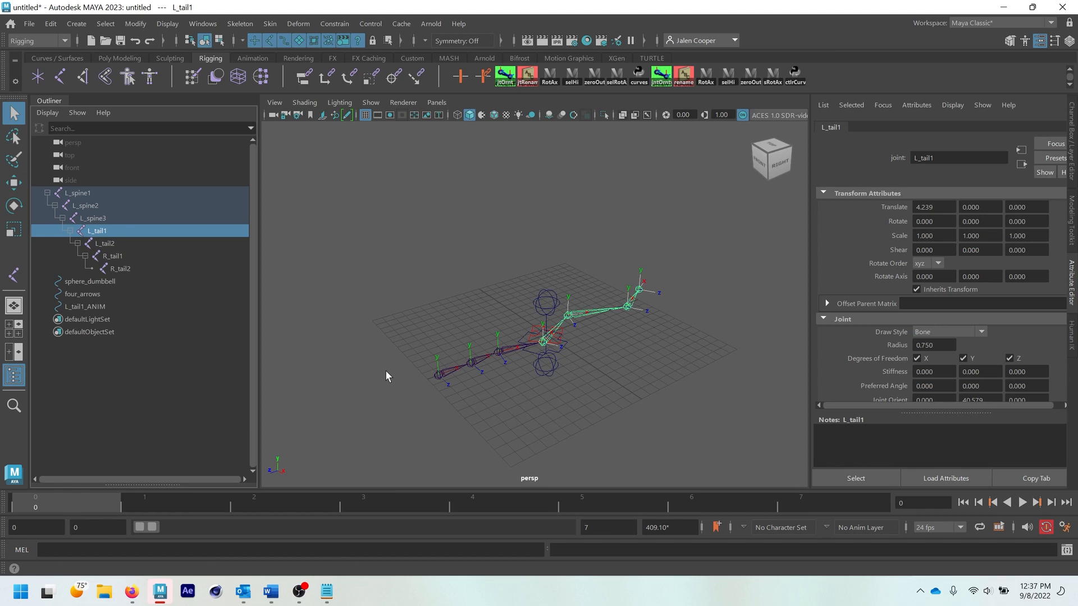
click(299, 591)
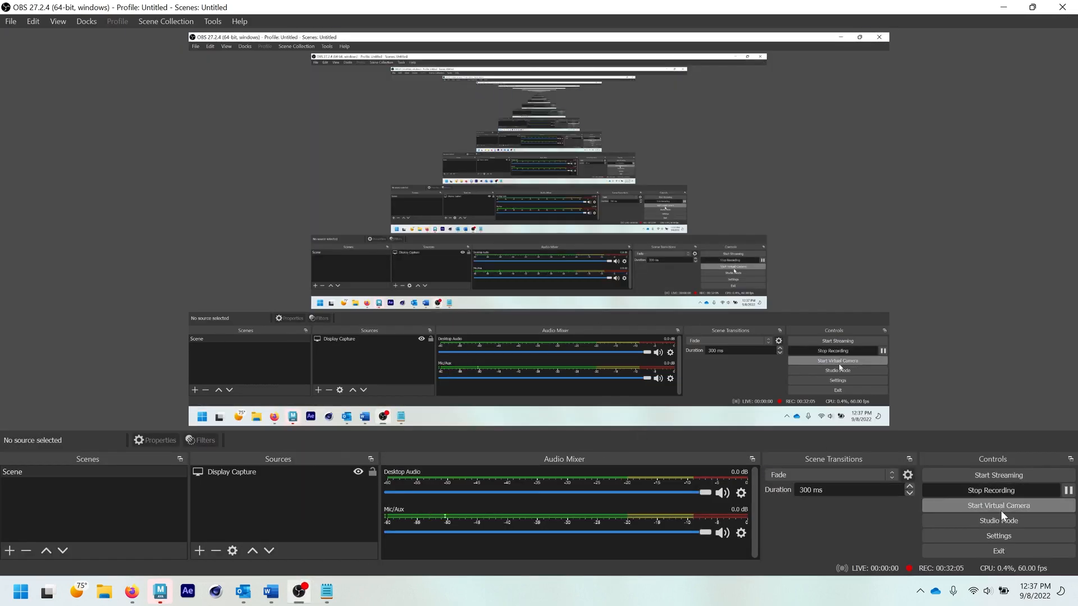
click(1000, 490)
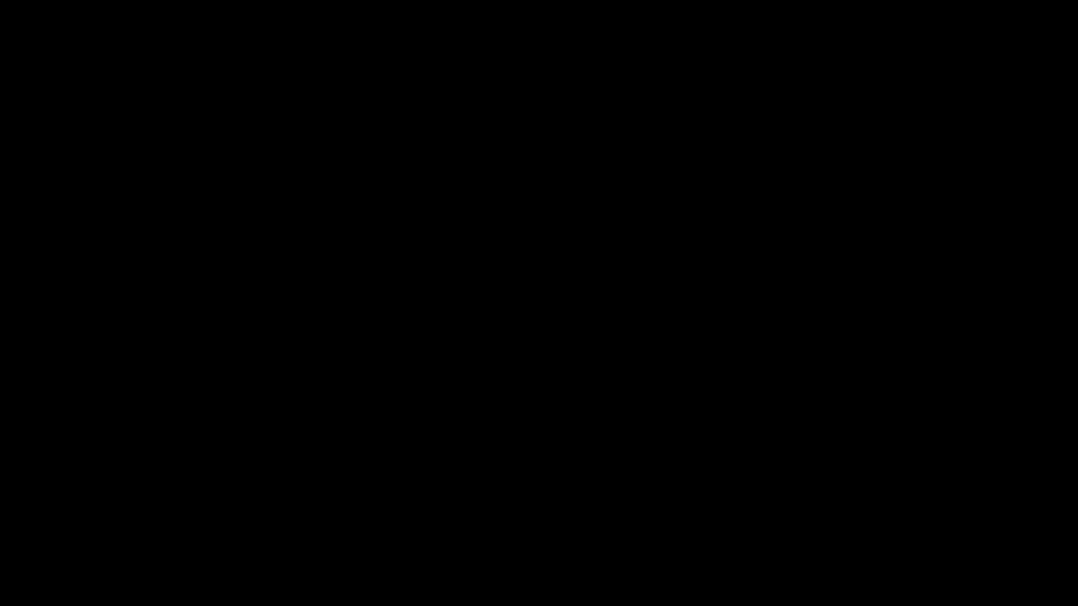